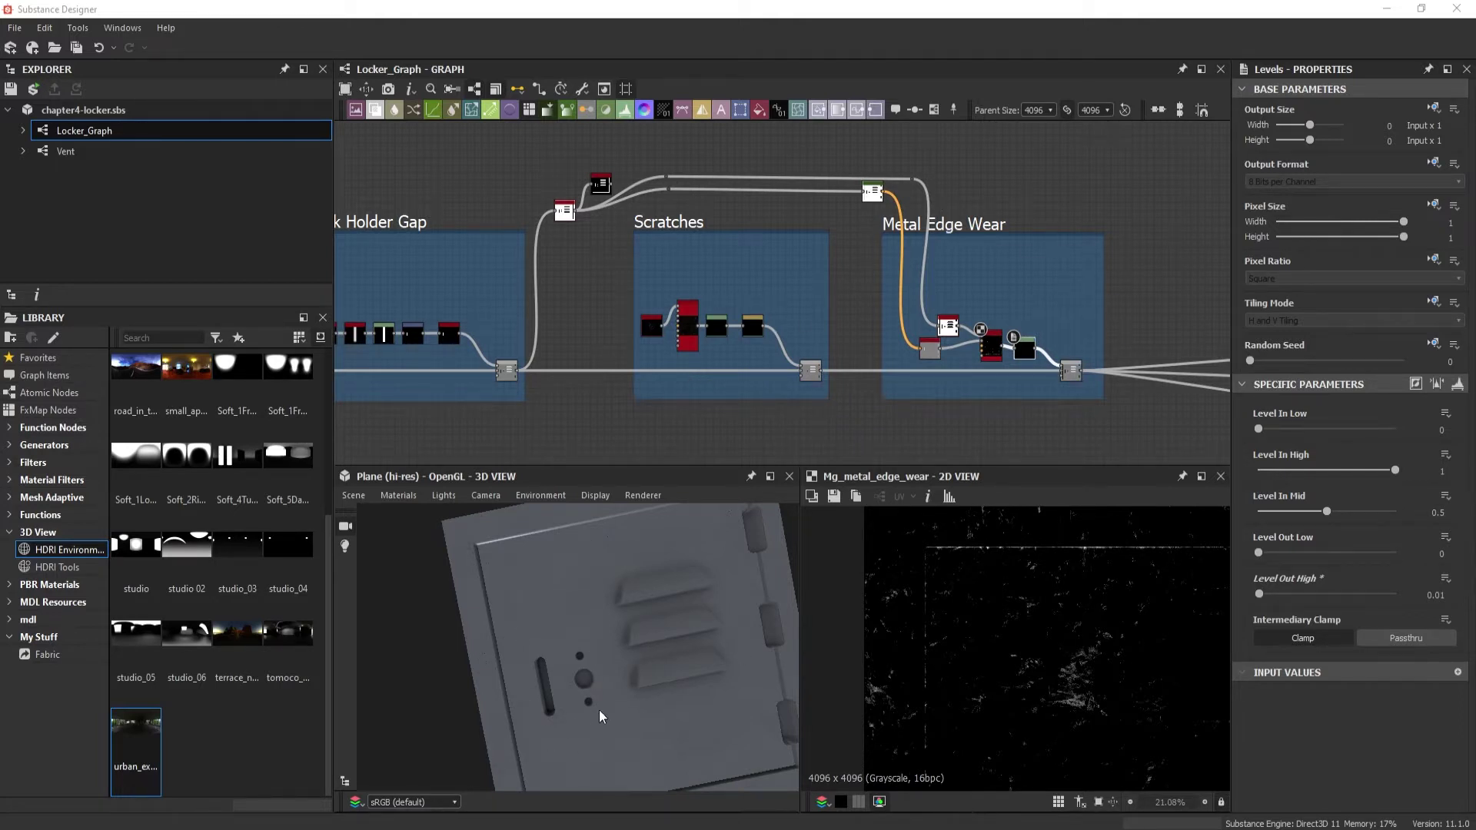
# Step: Orbit the 3D preview to view the locker door at a steep angle, then back toward frontal
pyautogui.moveTo(599, 709); pyautogui.dragTo(573, 615)
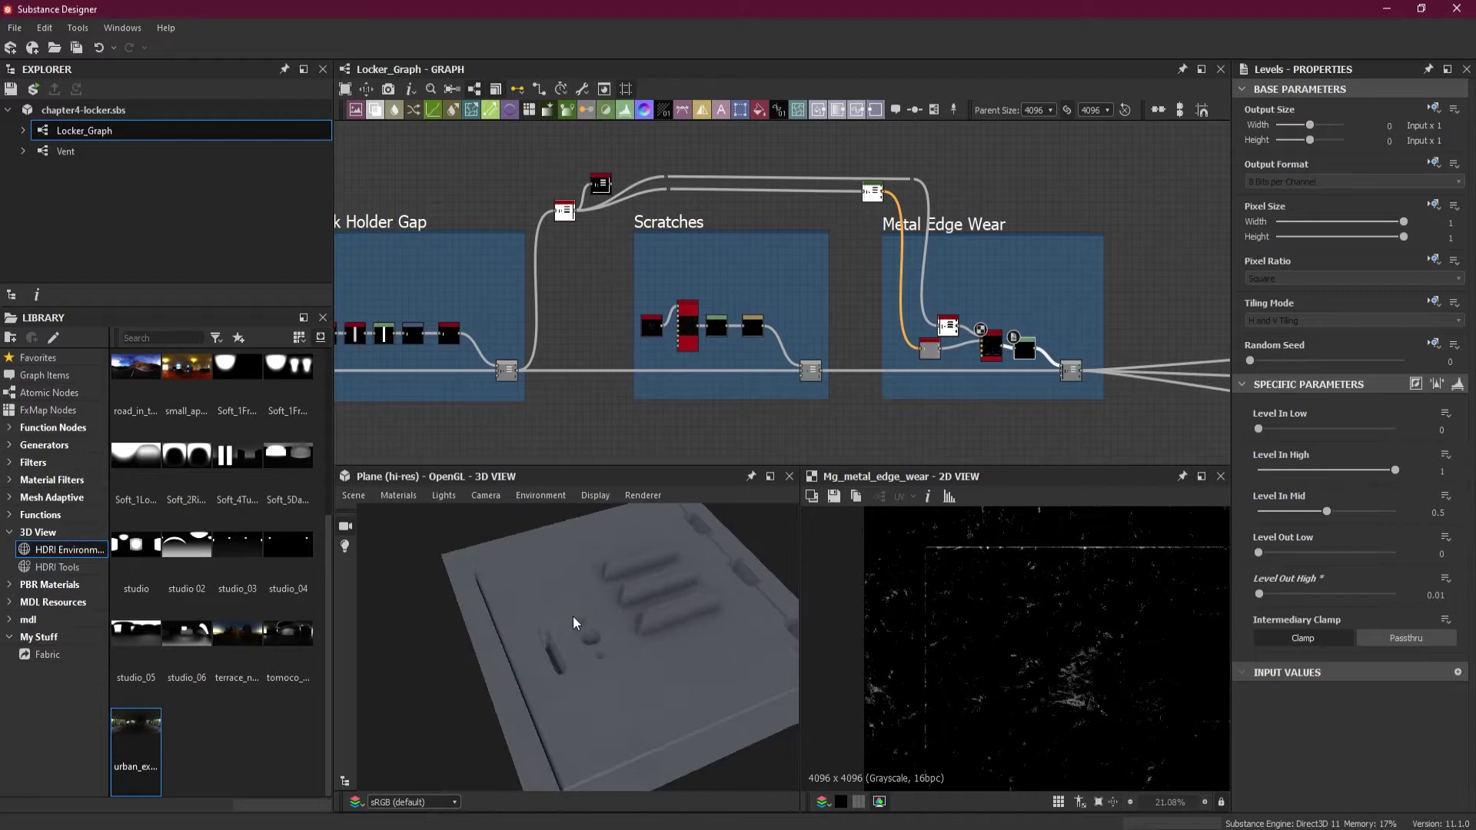
pyautogui.scroll(2, 583, 629)
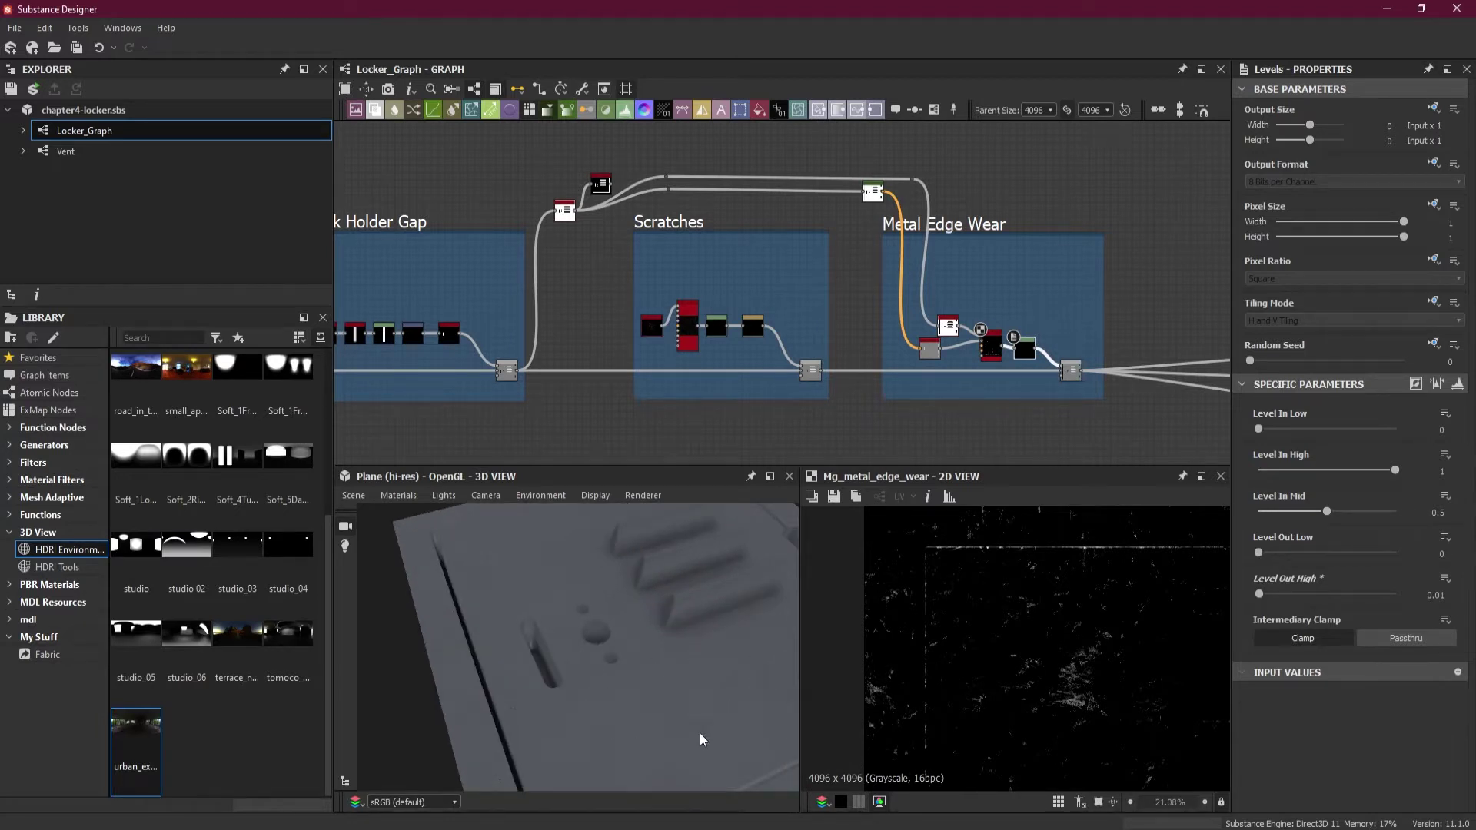
pyautogui.moveTo(681, 661); pyautogui.dragTo(666, 698)
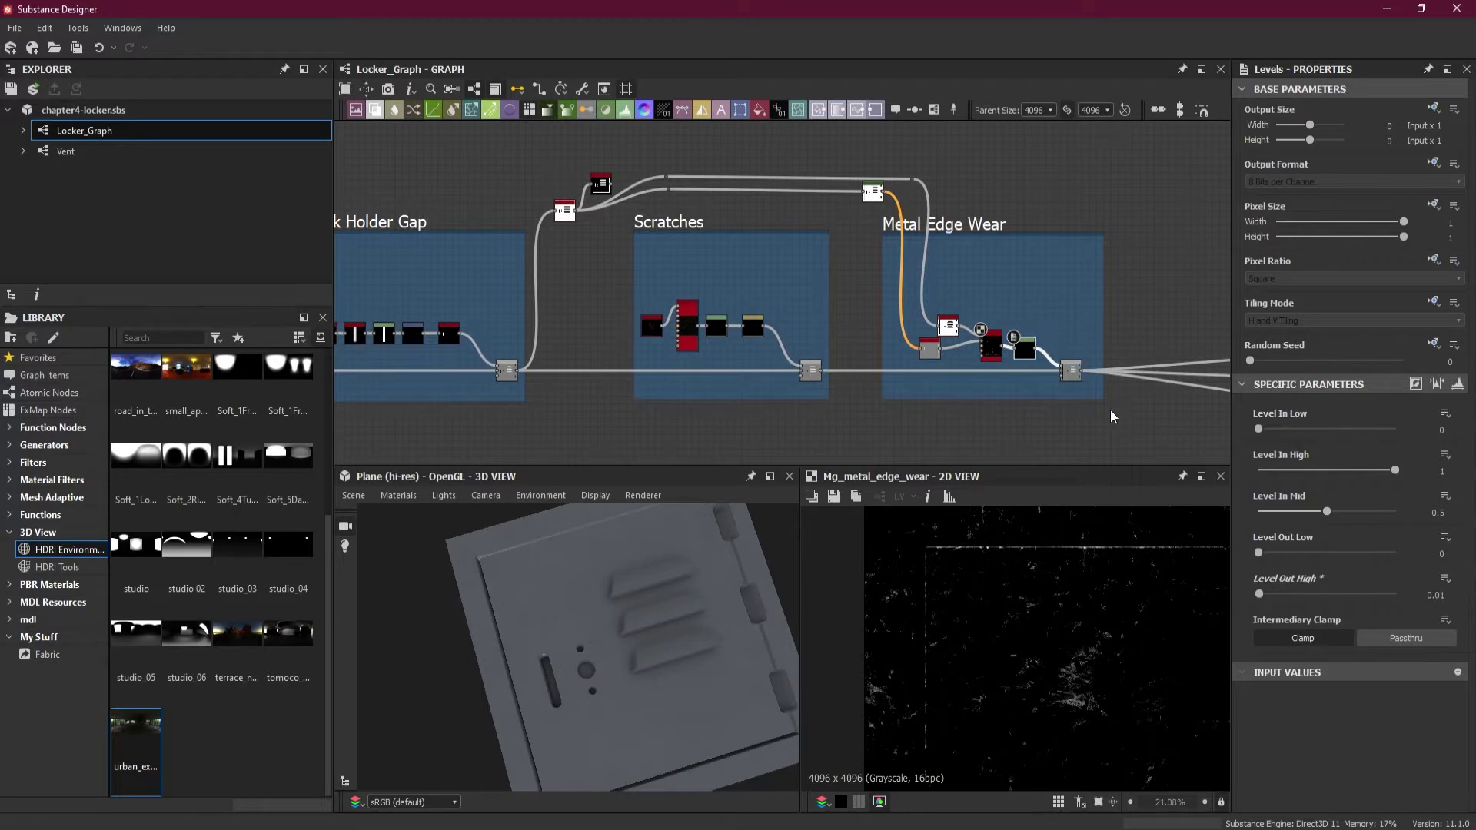
# Step: Box-select all output nodes and shift them right, away from the Metal Edge Wear frame
pyautogui.moveTo(1111, 409); pyautogui.dragTo(787, 398, button='middle')
pyautogui.moveTo(942, 388); pyautogui.dragTo(842, 364, button='middle')
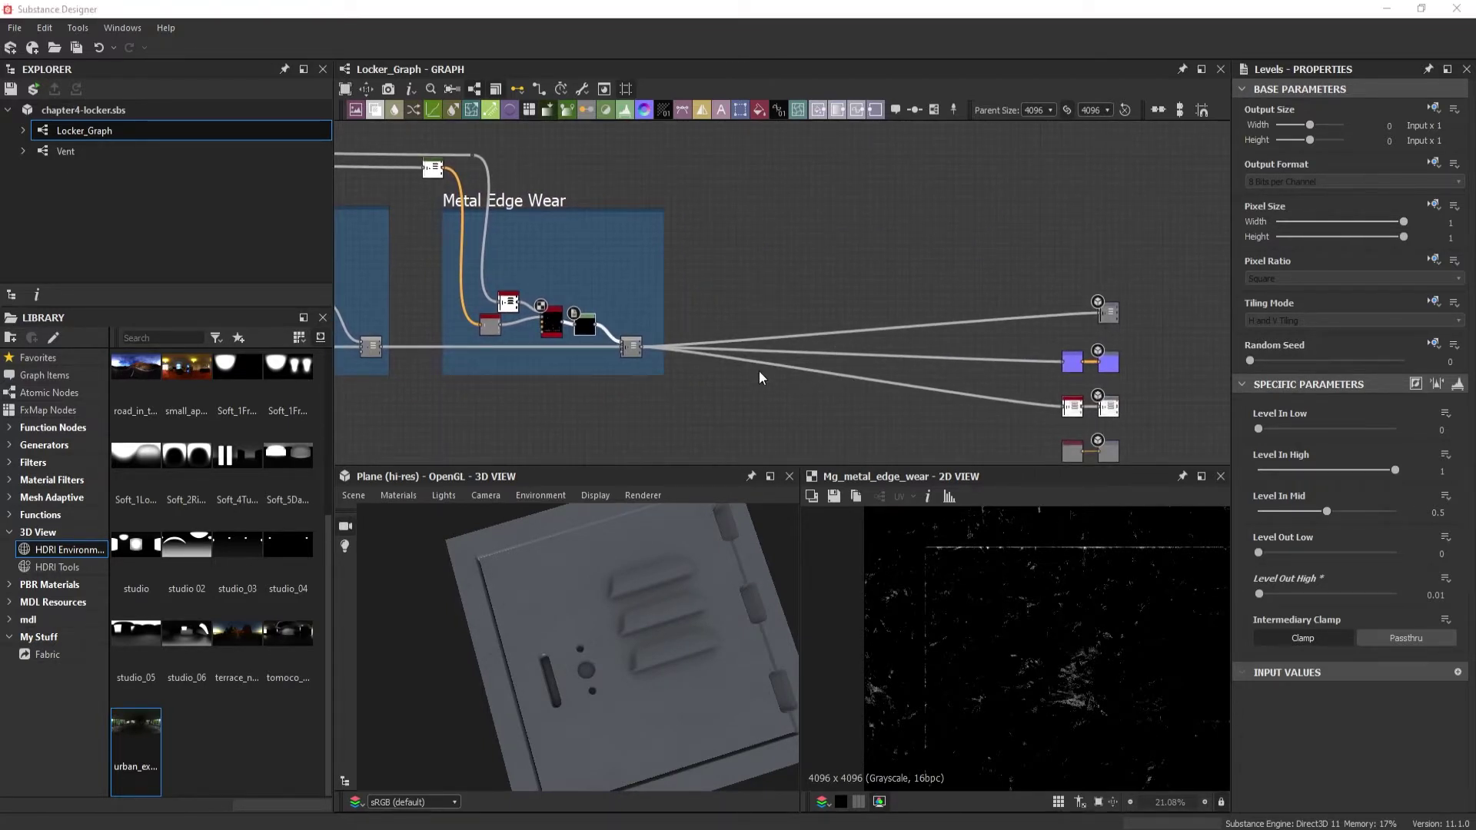
pyautogui.scroll(3, 723, 317)
pyautogui.scroll(-1, 722, 315)
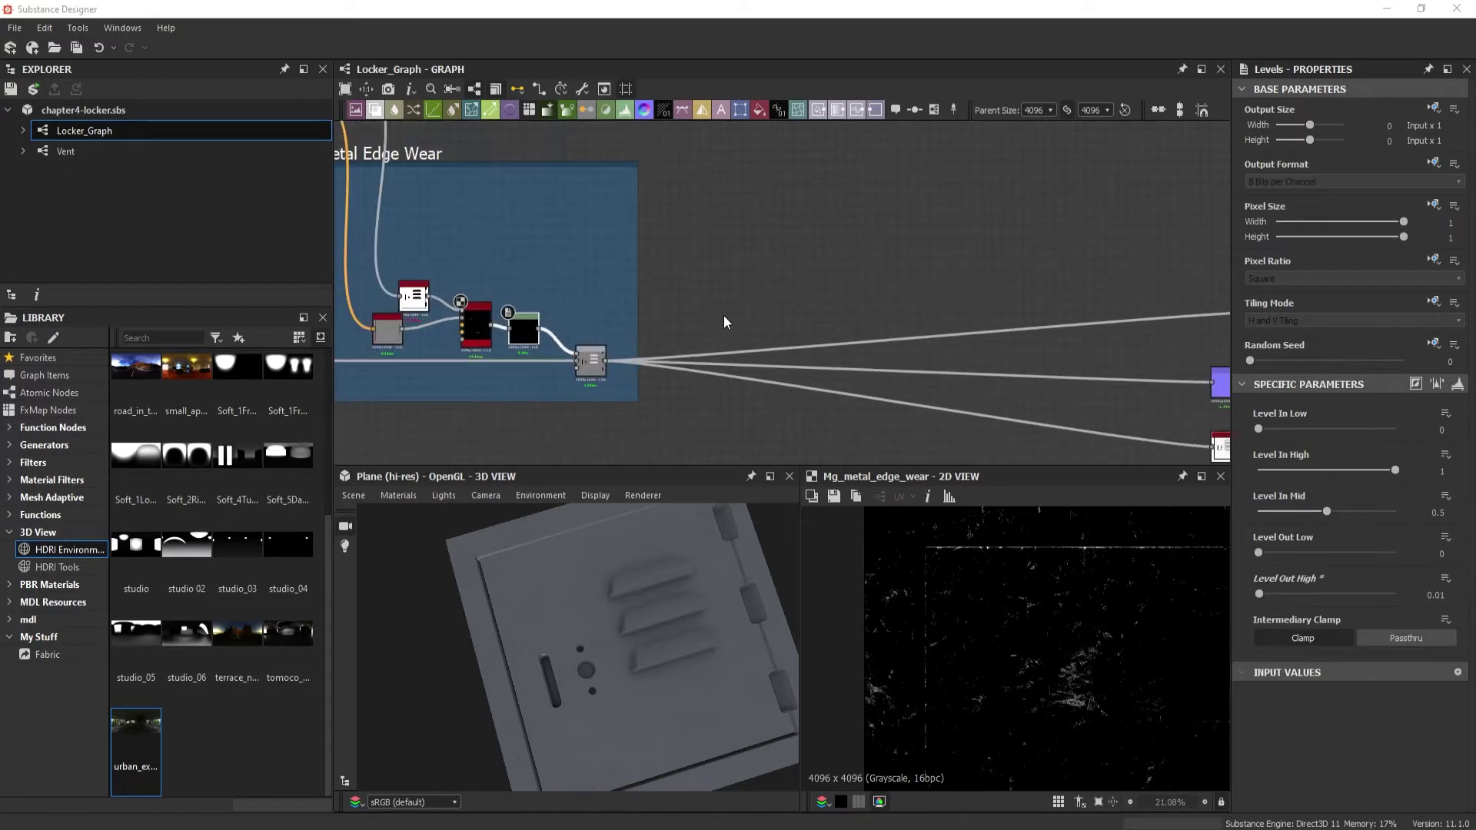
pyautogui.scroll(2, 722, 315)
pyautogui.scroll(-2, 837, 320)
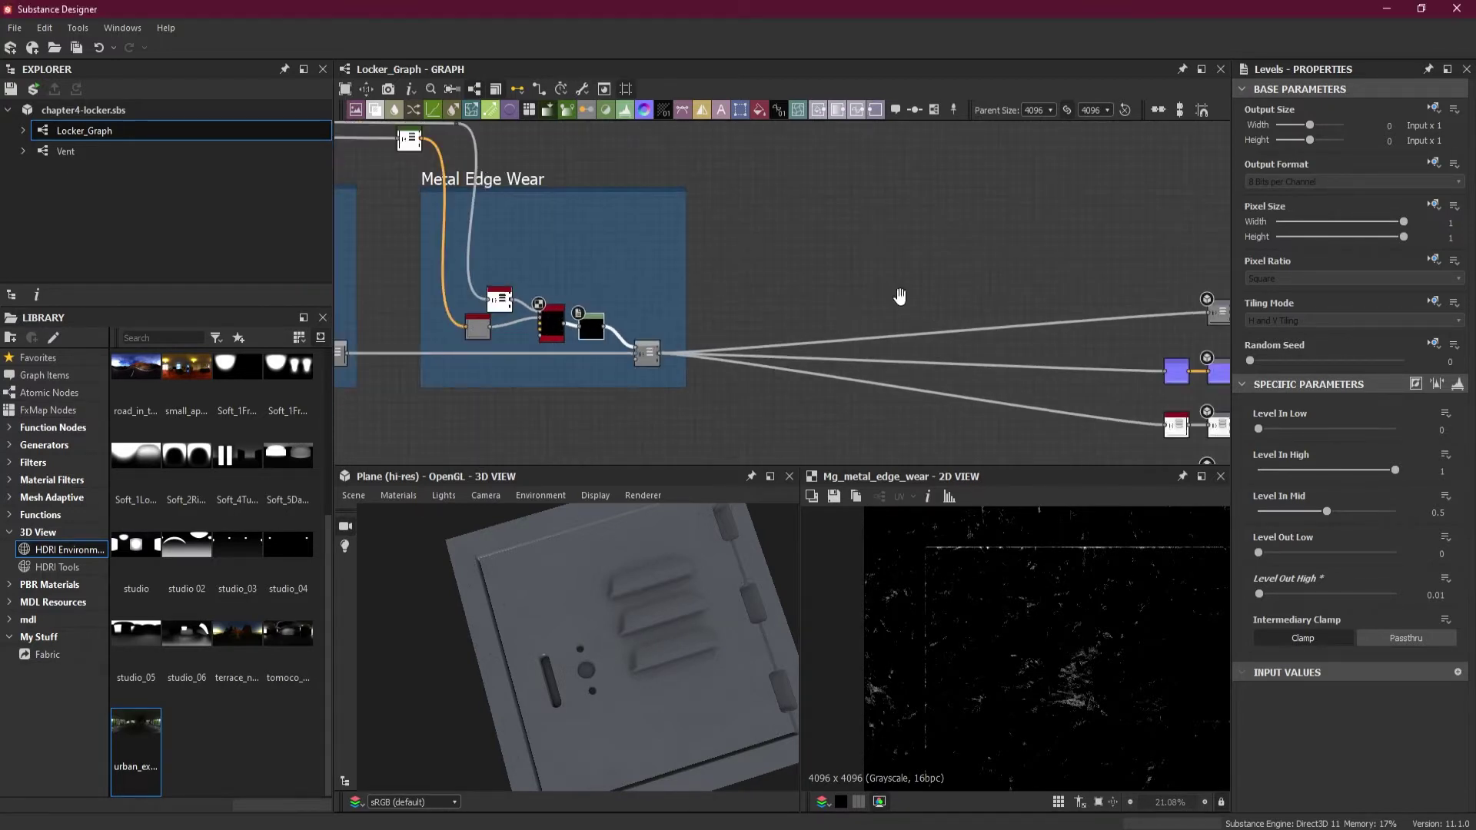
pyautogui.moveTo(919, 301); pyautogui.dragTo(767, 192, button='middle')
pyautogui.scroll(-2, 767, 192)
pyautogui.moveTo(916, 149); pyautogui.dragTo(1035, 423)
pyautogui.moveTo(986, 317); pyautogui.dragTo(1090, 316)
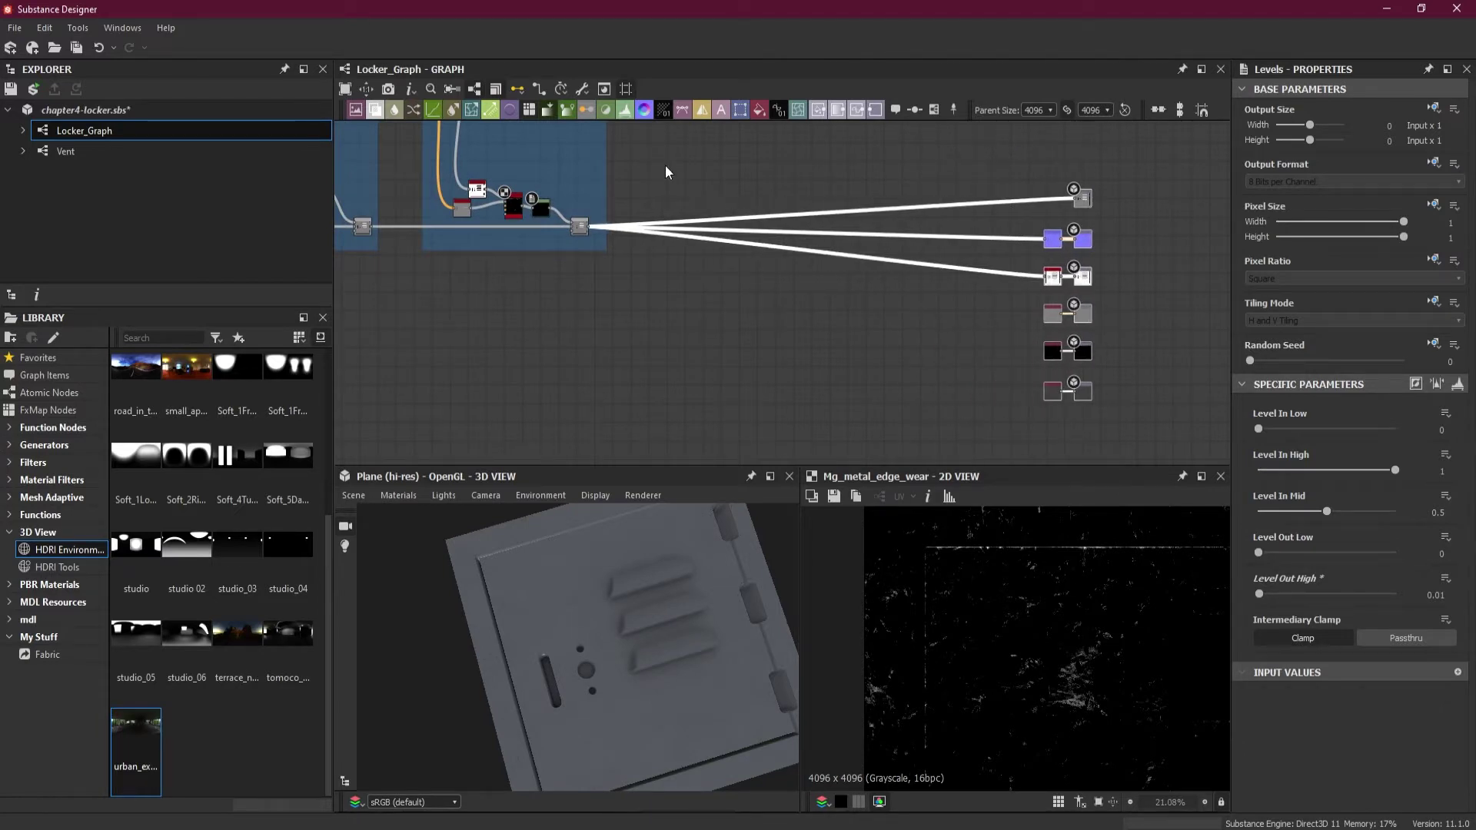
pyautogui.scroll(2, 640, 159)
pyautogui.moveTo(640, 159); pyautogui.dragTo(722, 271, button='middle')
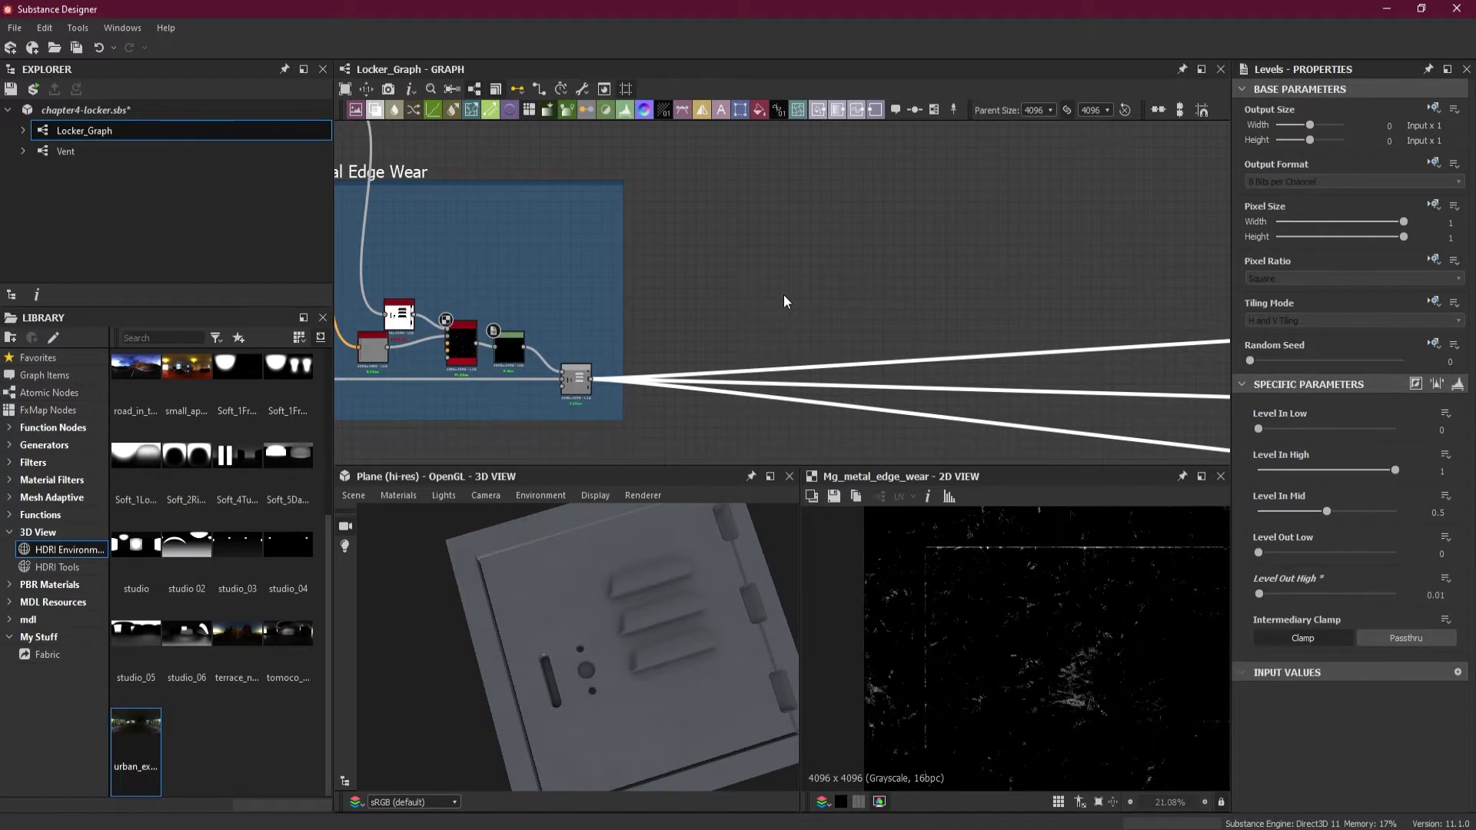
pyautogui.scroll(1, 845, 317)
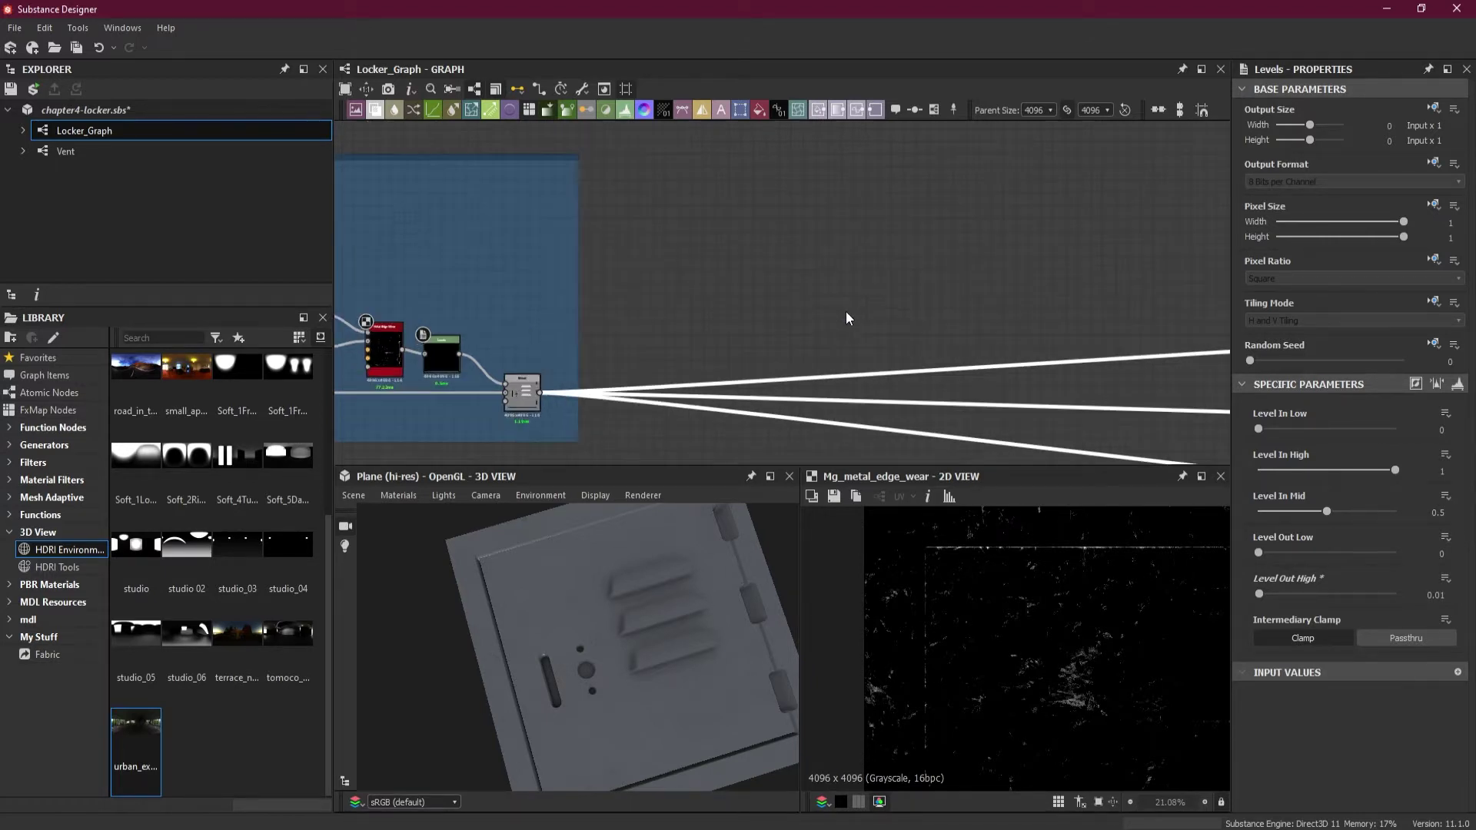
# Step: Add a Blend node, reroute the output links onto it, and feed Levels into it
pyautogui.click(839, 271)
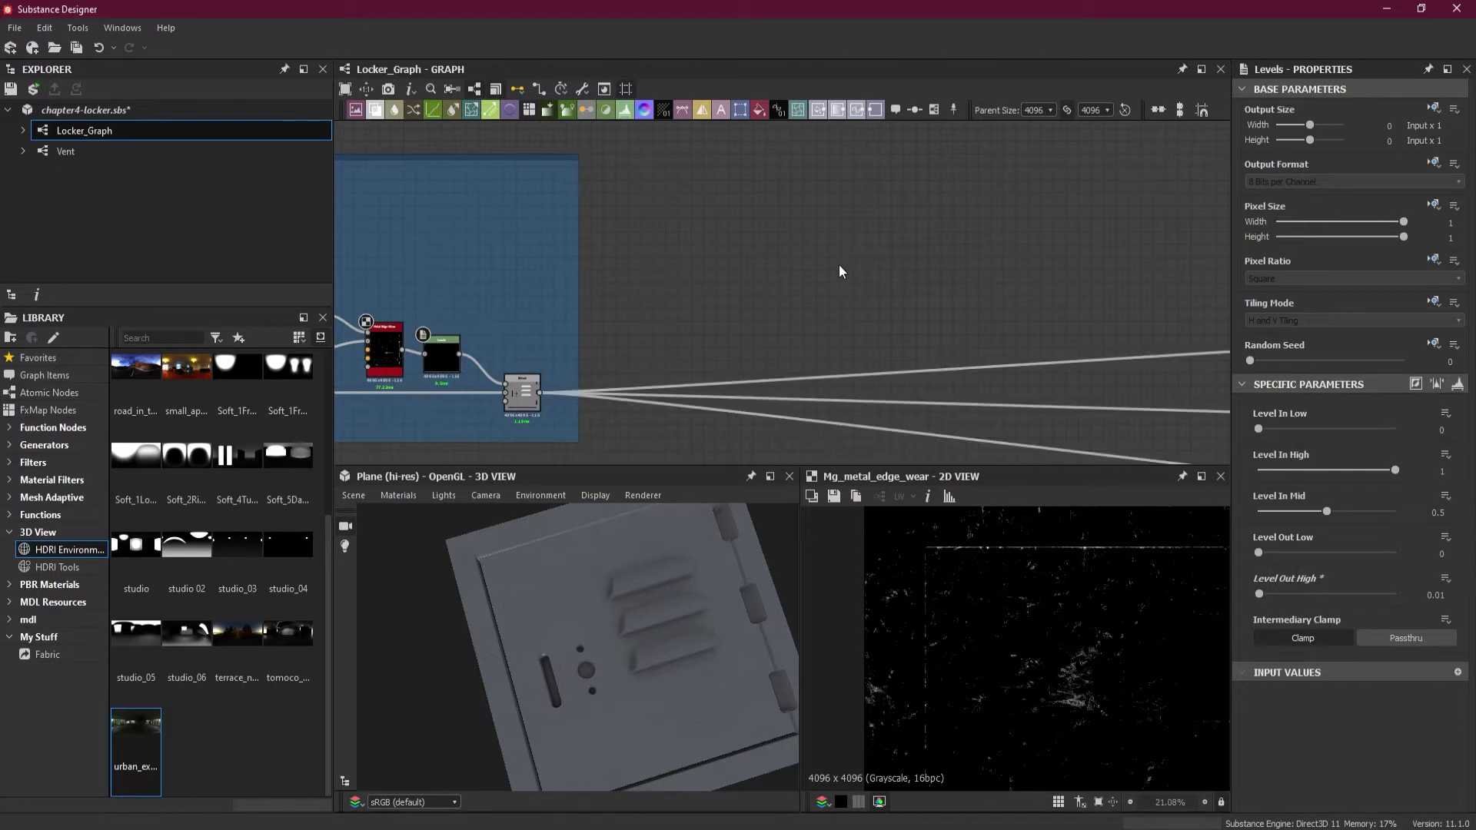
pyautogui.press('space')
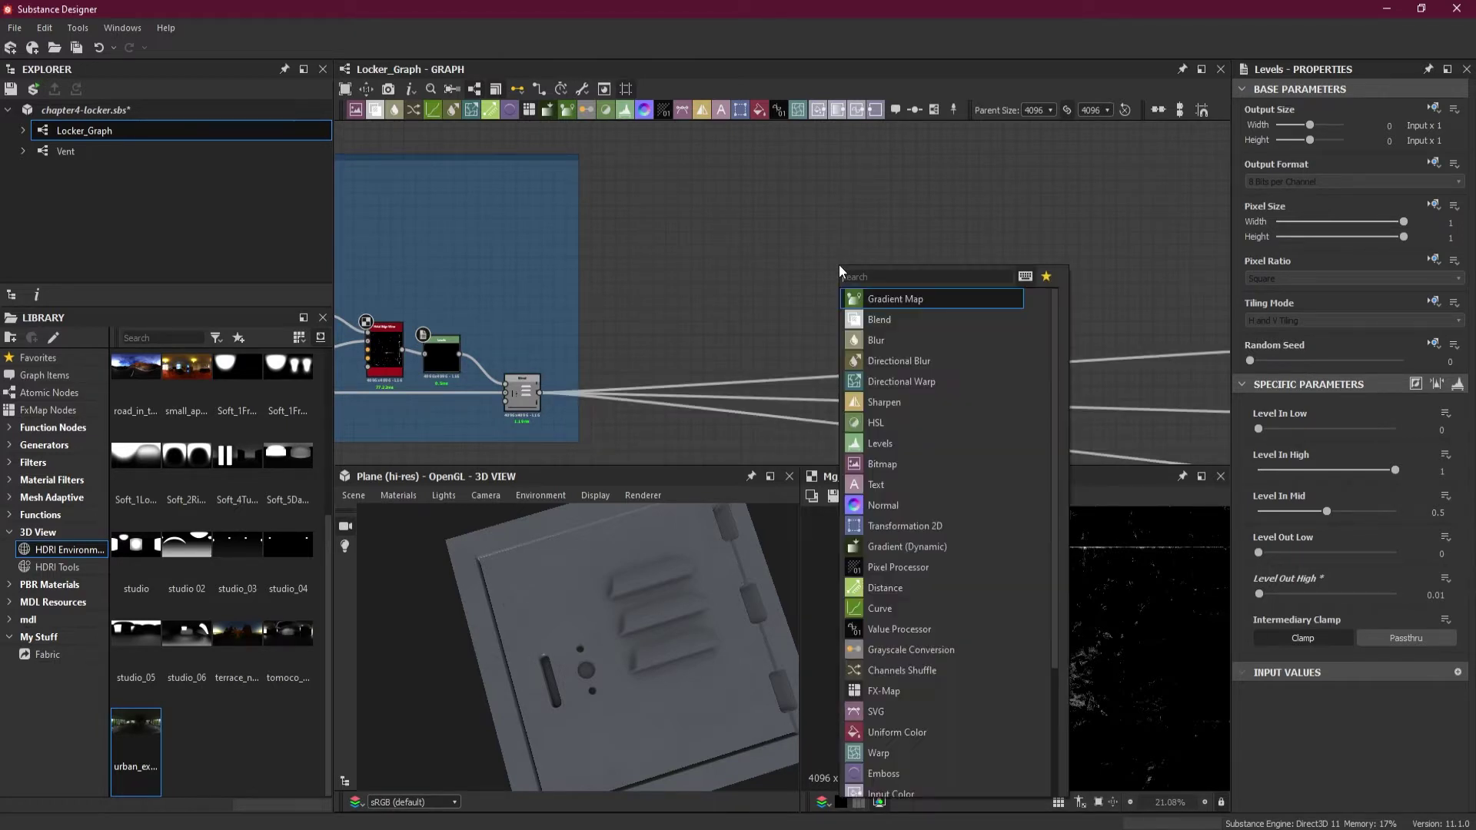
pyautogui.click(865, 318)
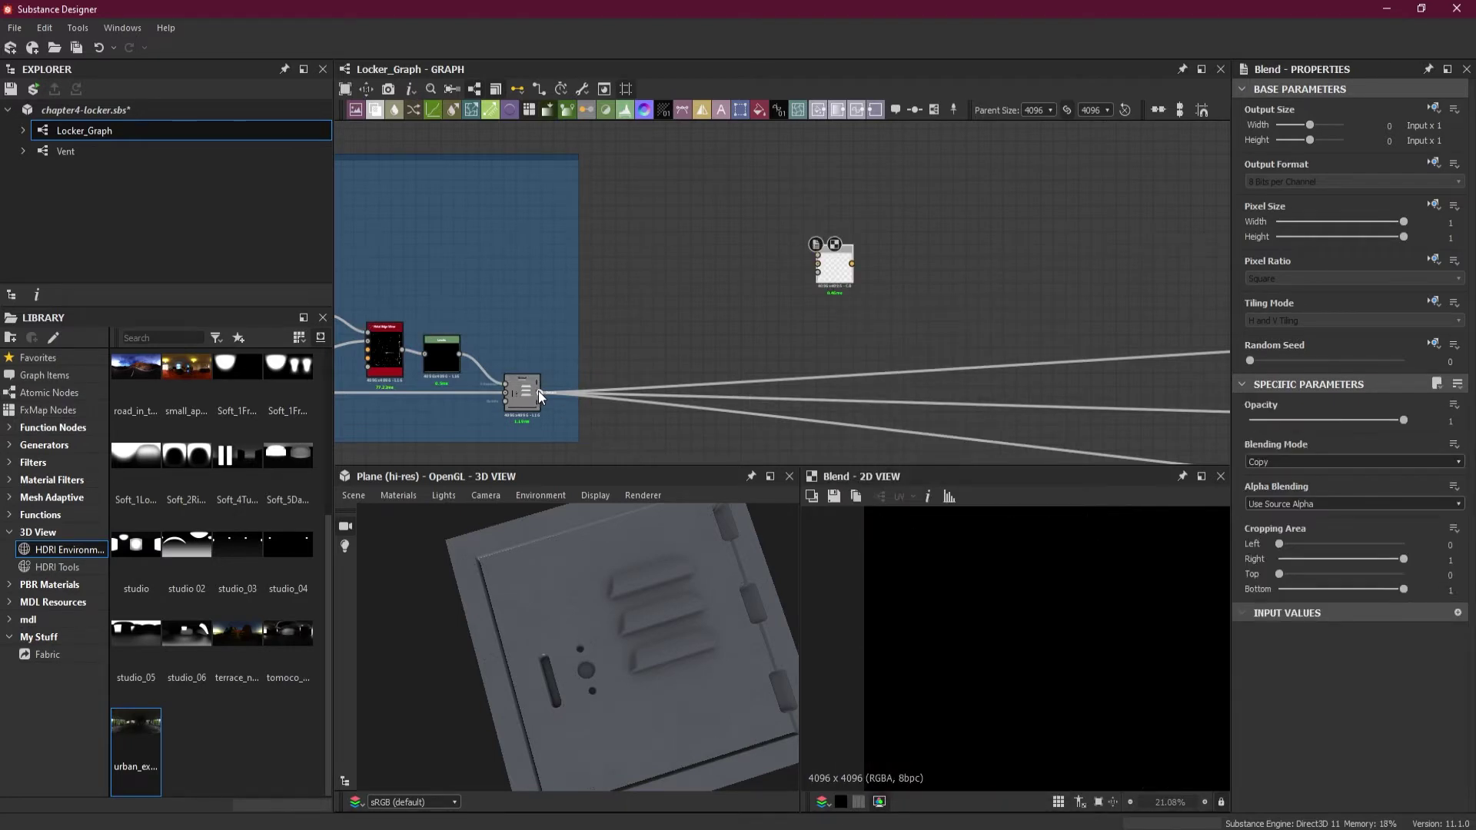
pyautogui.keyDown('shift'); pyautogui.moveTo(540, 393); pyautogui.dragTo(1113, 417); pyautogui.keyUp('shift')
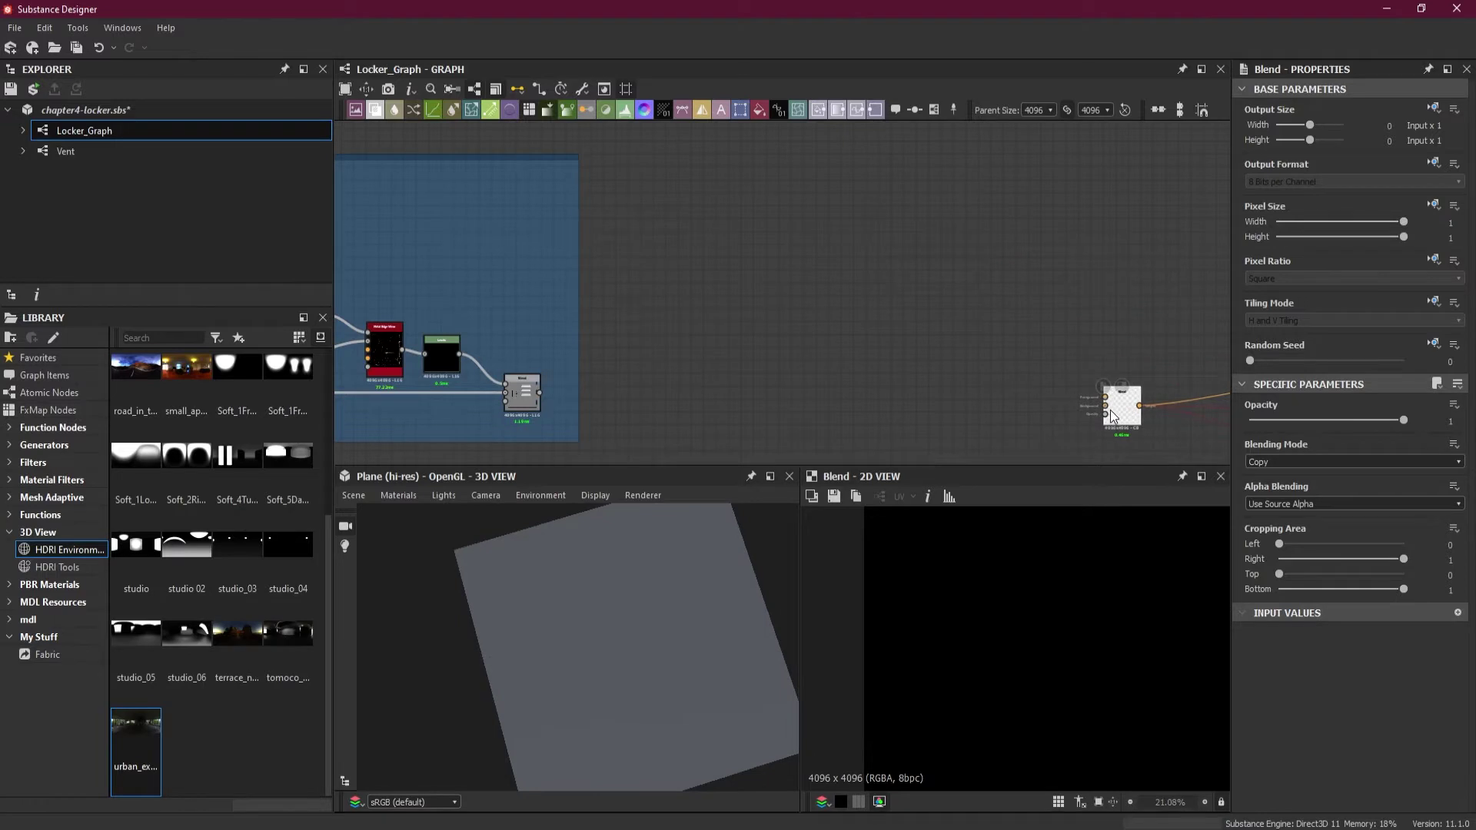
pyautogui.moveTo(541, 392); pyautogui.dragTo(1121, 408)
# Step: Set the new Blend's Blending Mode to Add (Linear Dodge)
pyautogui.scroll(5, 1119, 406)
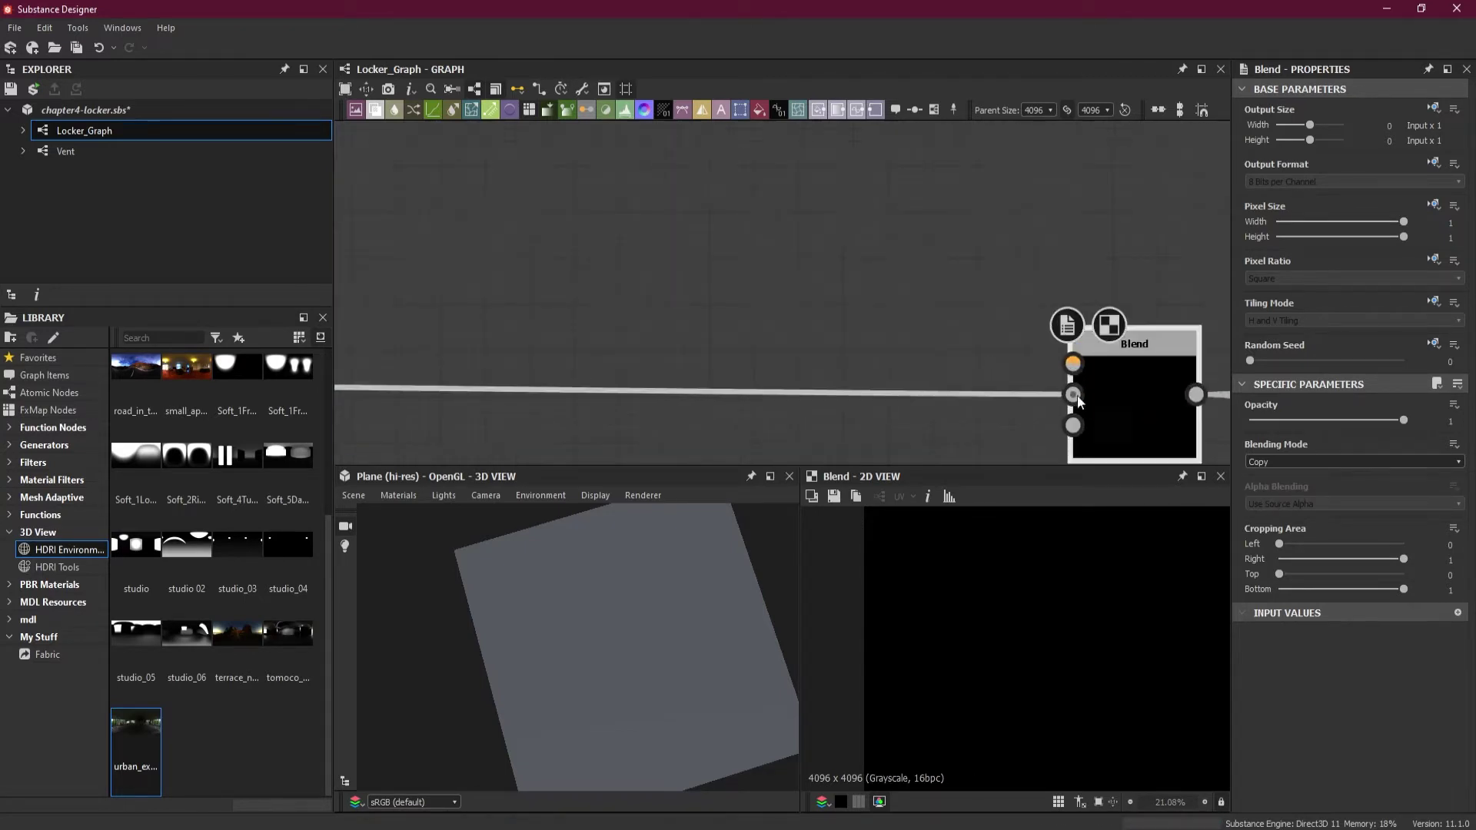
pyautogui.click(1310, 459)
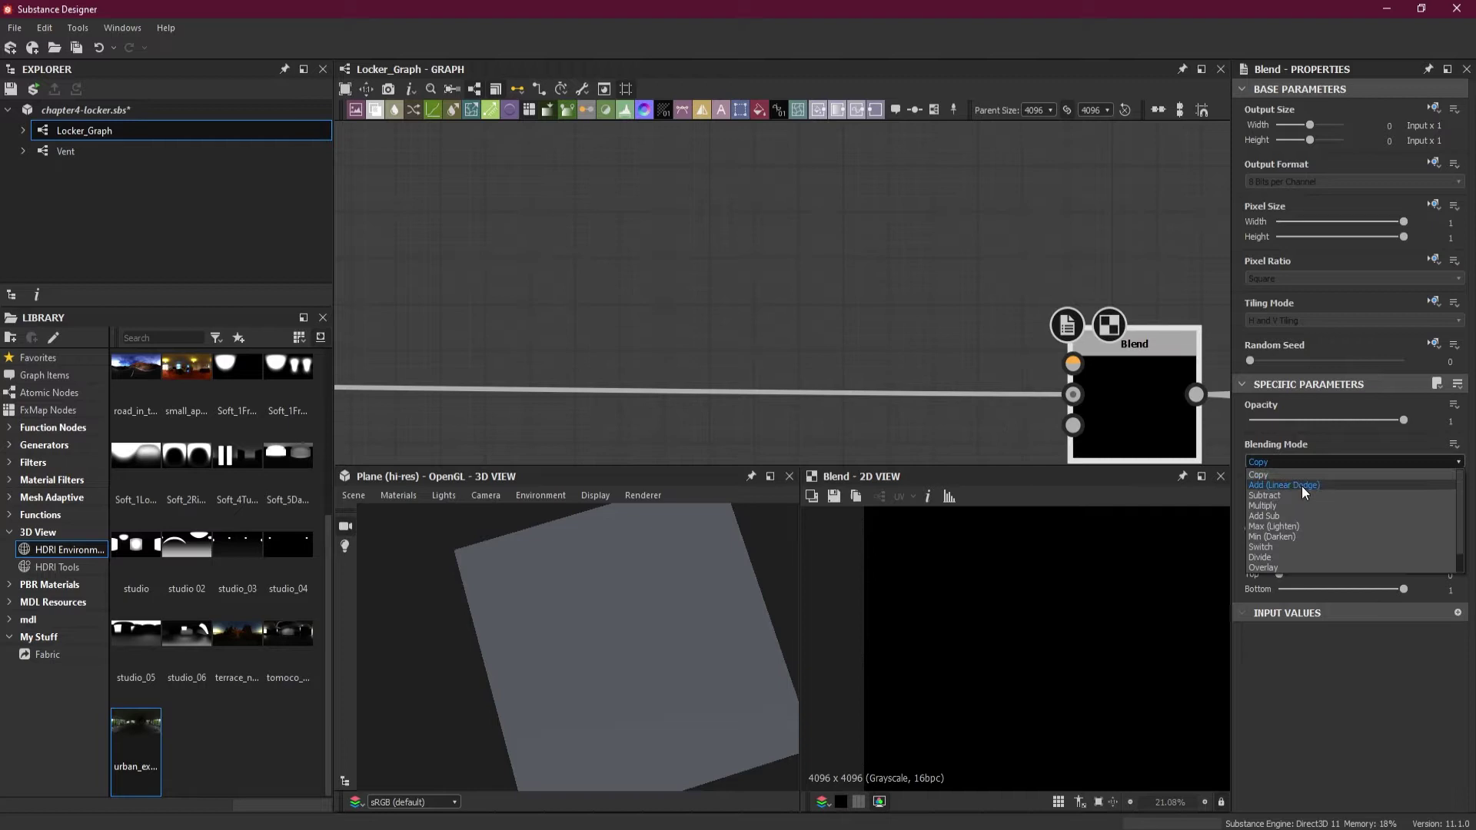
pyautogui.click(1303, 486)
pyautogui.scroll(-3, 663, 625)
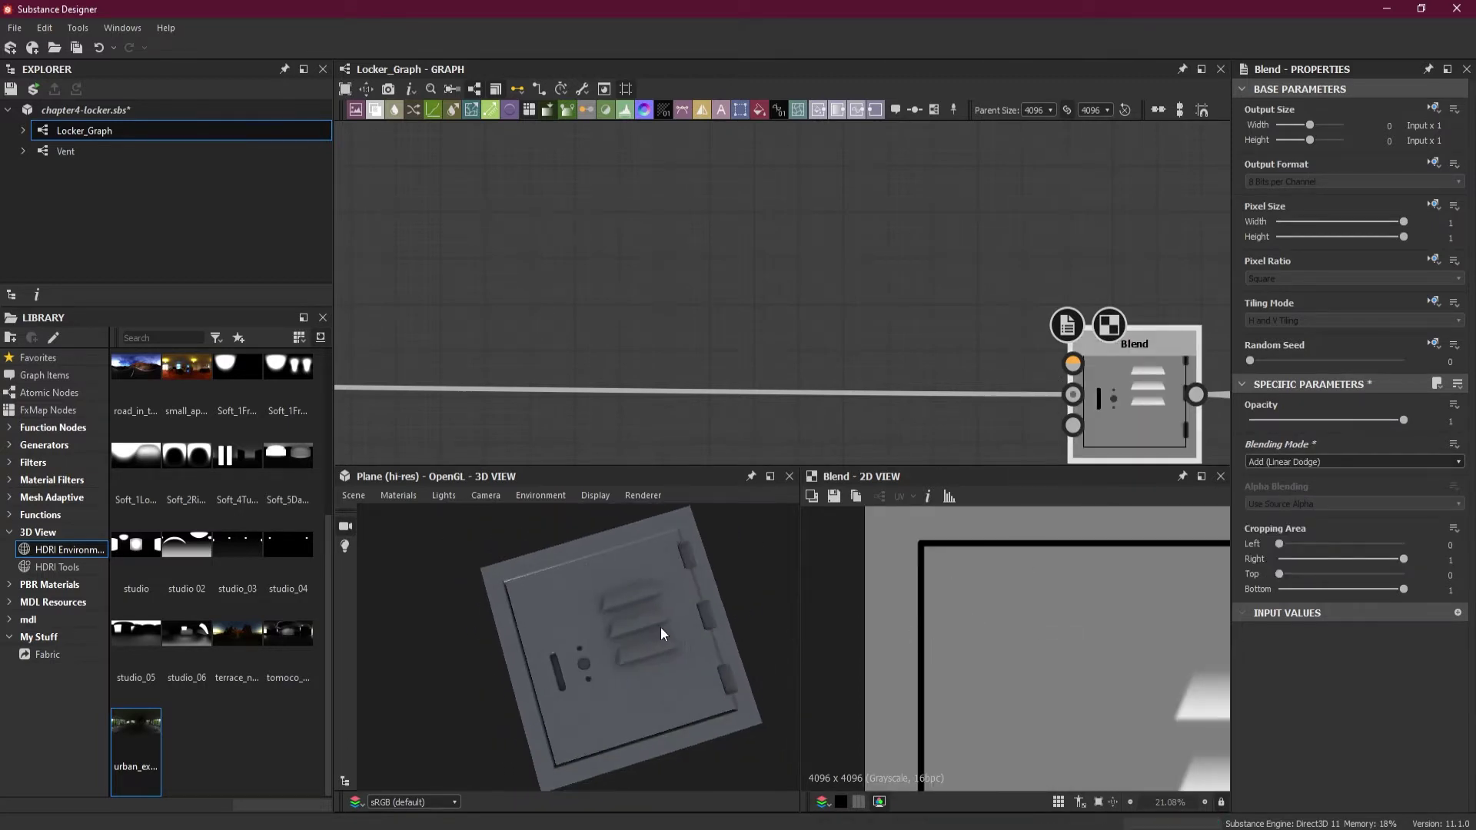
pyautogui.scroll(-5, 1000, 625)
pyautogui.scroll(1, 1027, 601)
pyautogui.scroll(-4, 805, 341)
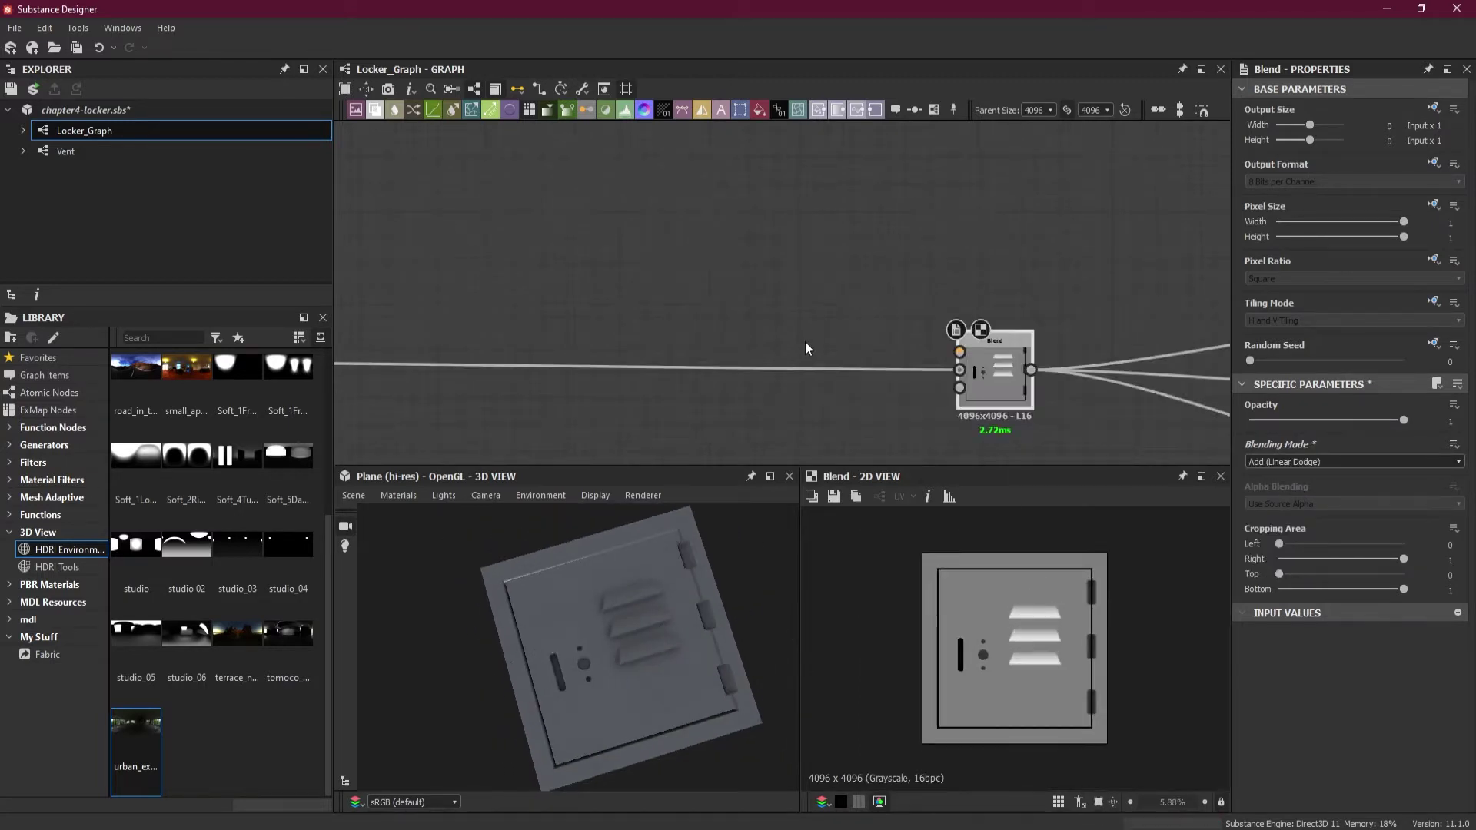
pyautogui.moveTo(869, 396); pyautogui.dragTo(1042, 397, button='middle')
pyautogui.scroll(-2, 870, 399)
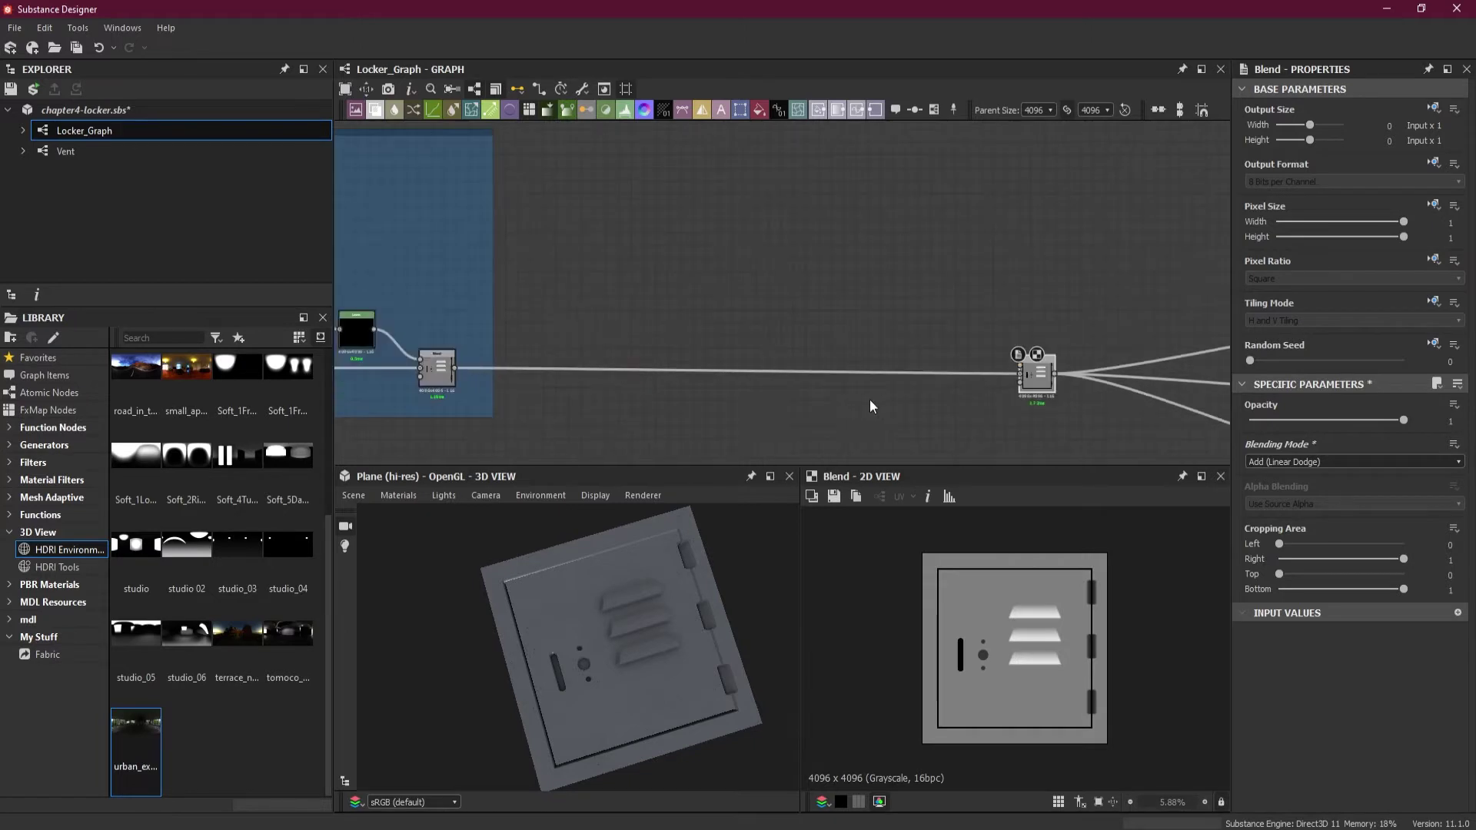
# Step: Add a Fractal Sum 2 node via the 'fra' search and place it up and left of the Blend
pyautogui.press('space')
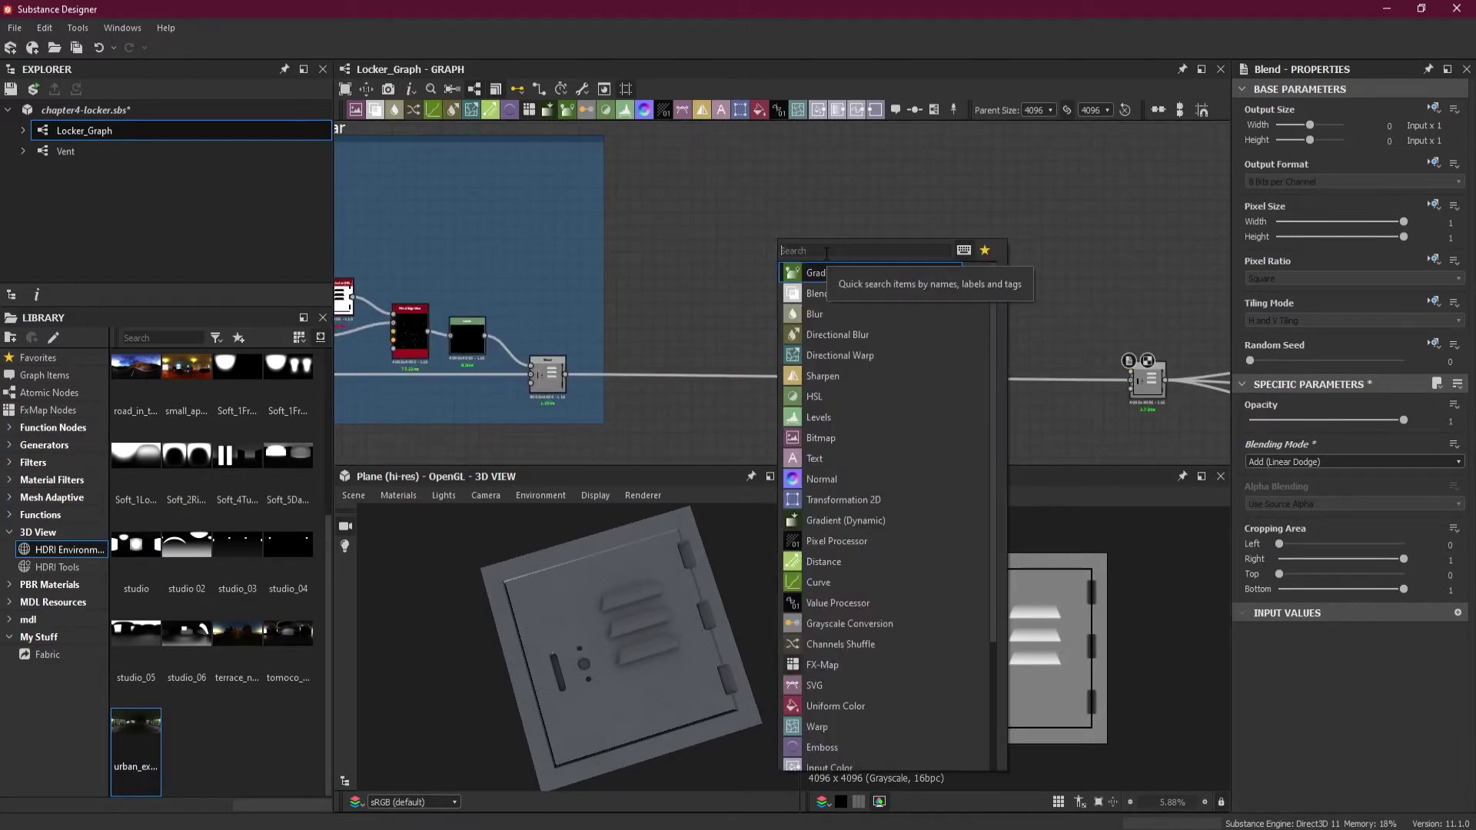
pyautogui.write('fra')
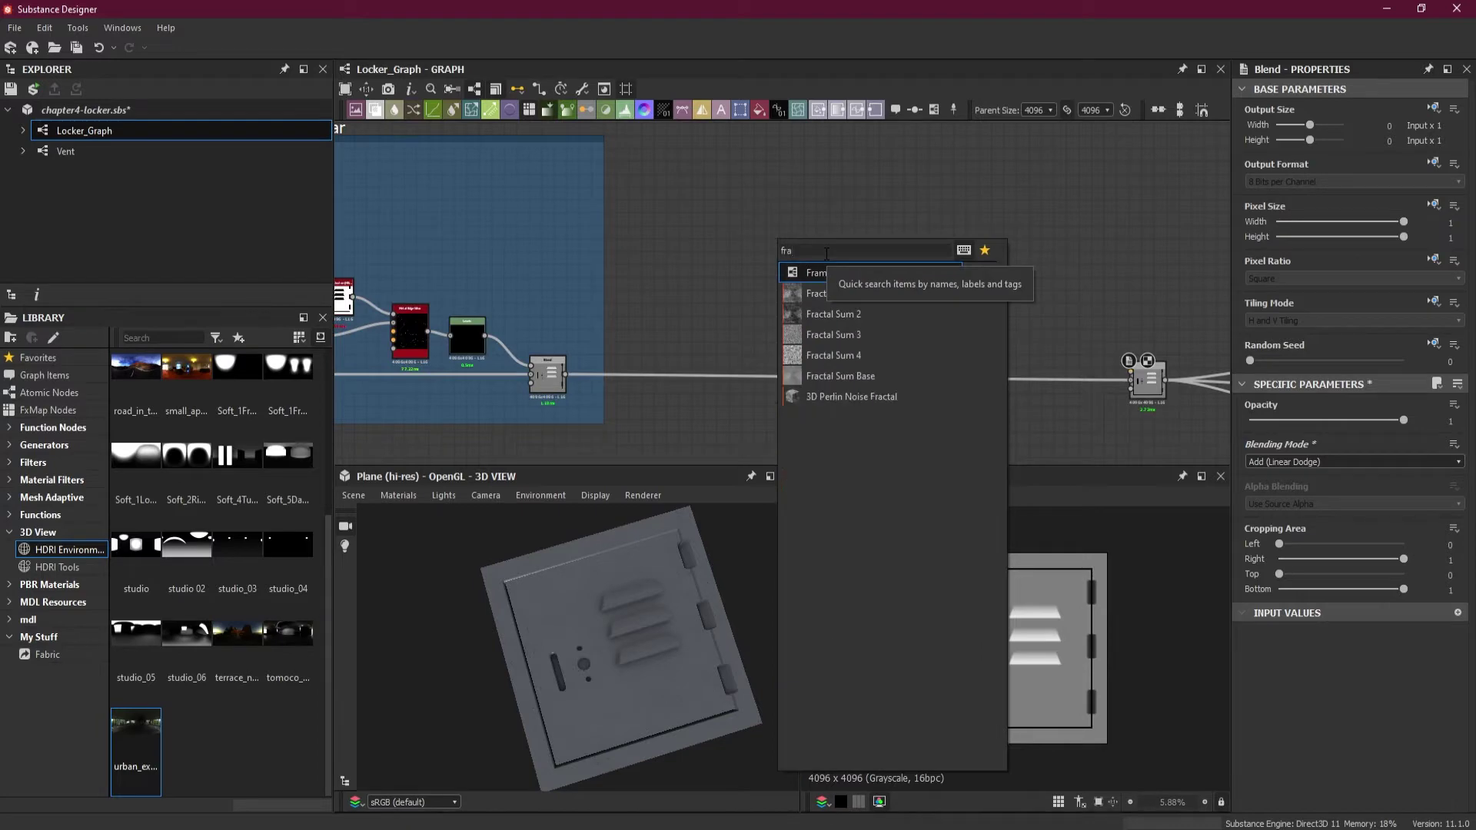
pyautogui.click(861, 312)
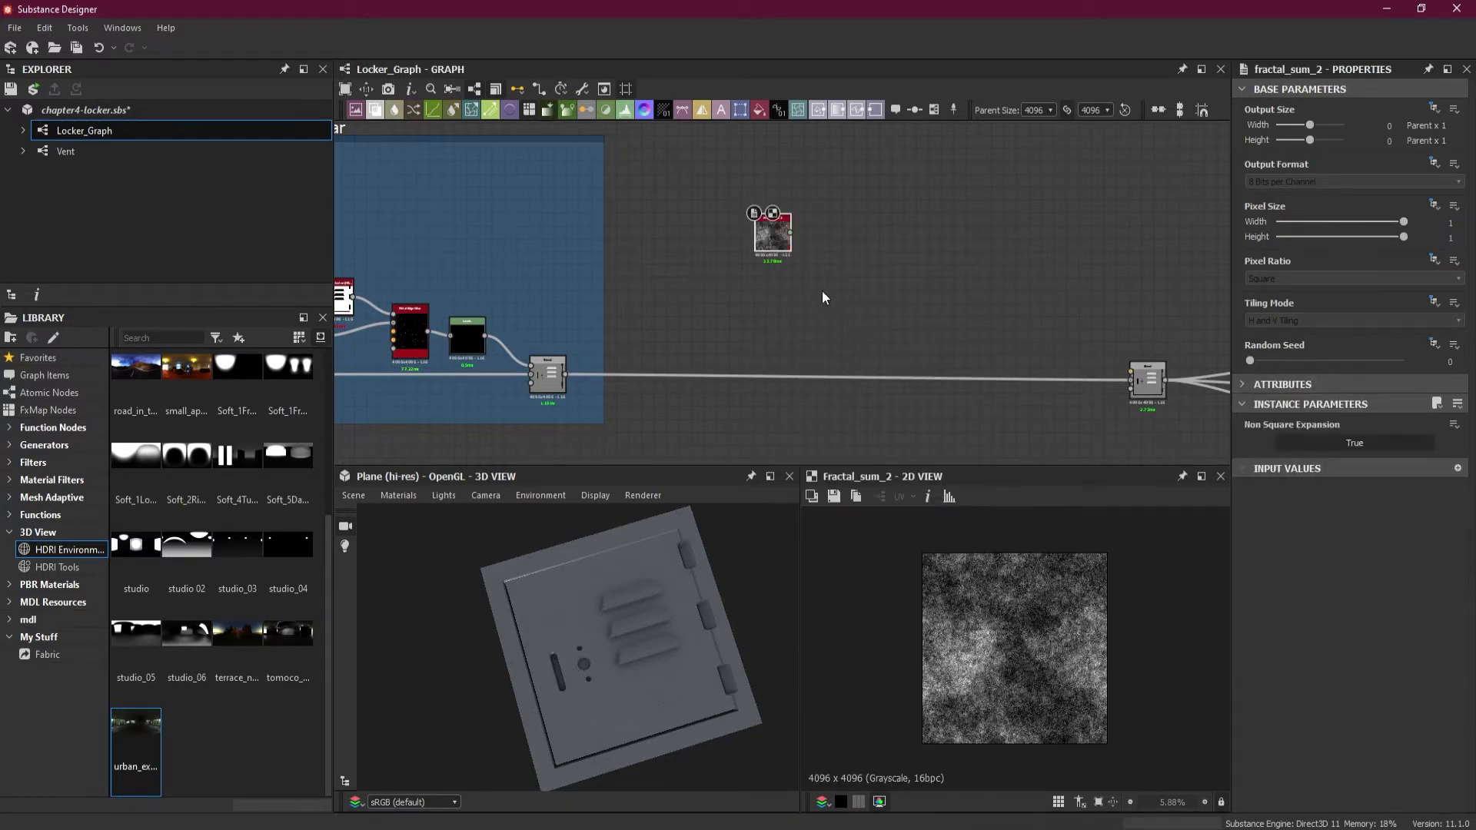
pyautogui.scroll(2, 957, 621)
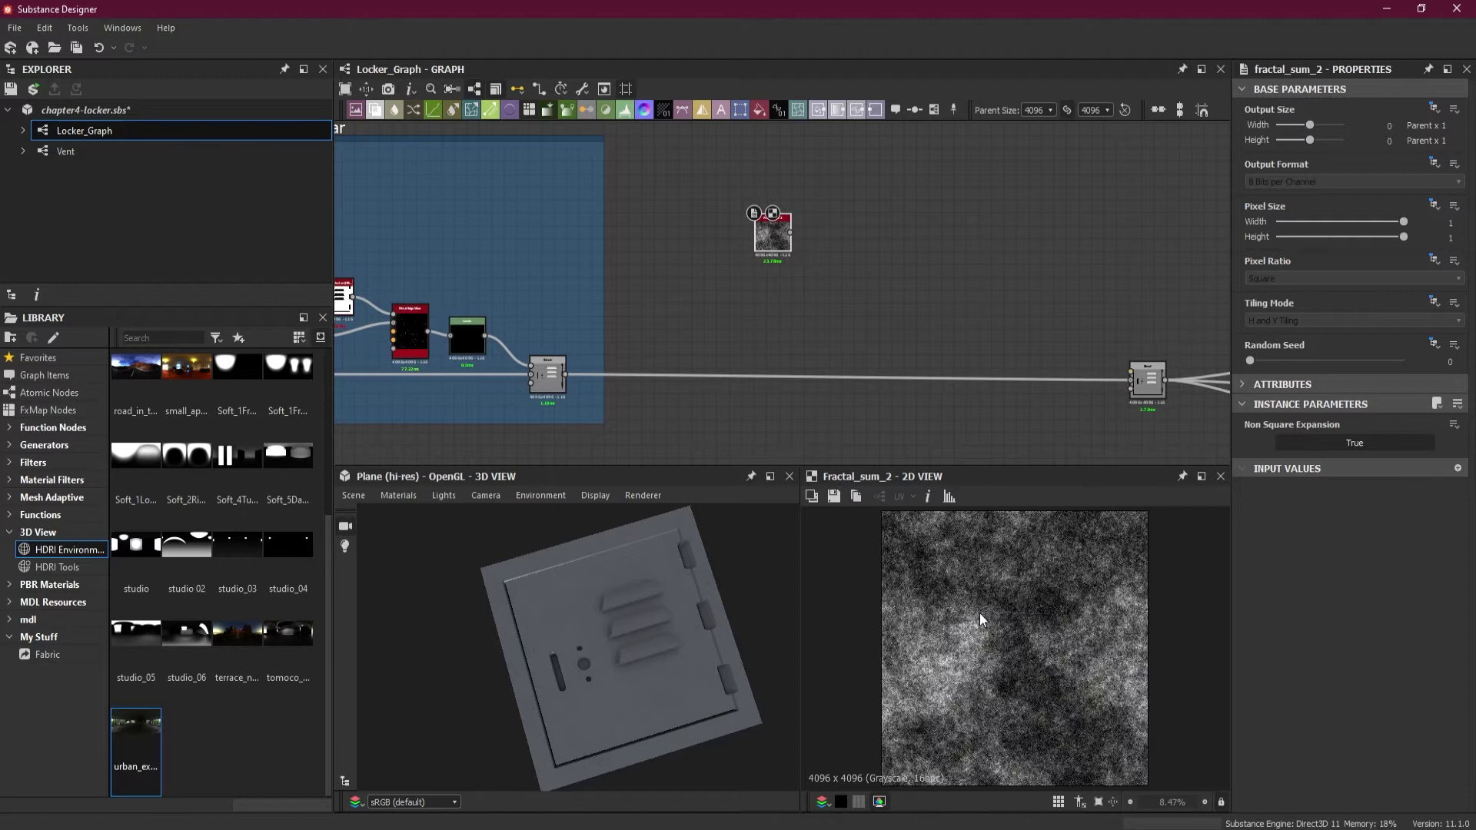
pyautogui.scroll(2, 829, 254)
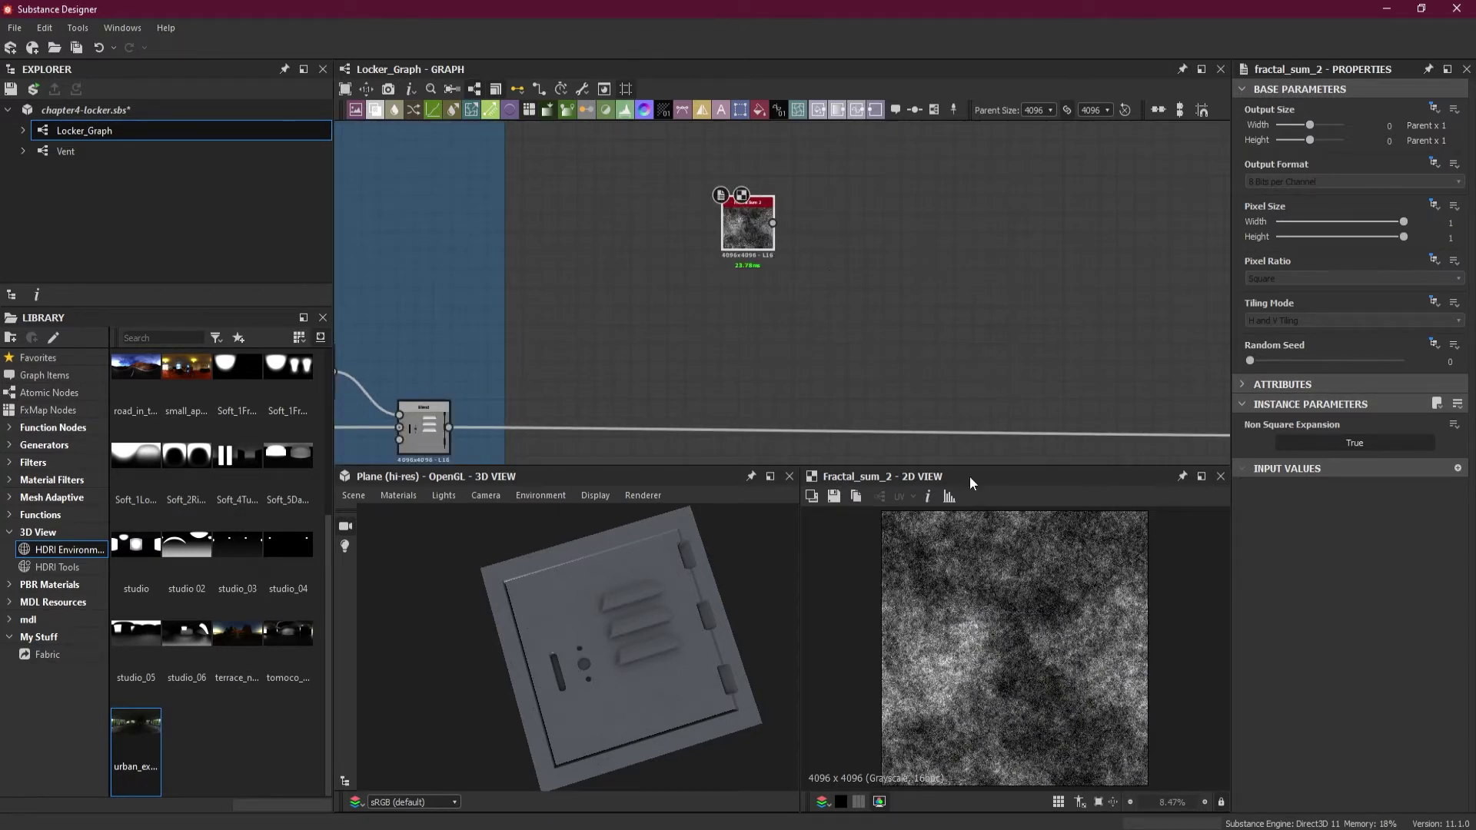
pyautogui.scroll(-1, 894, 357)
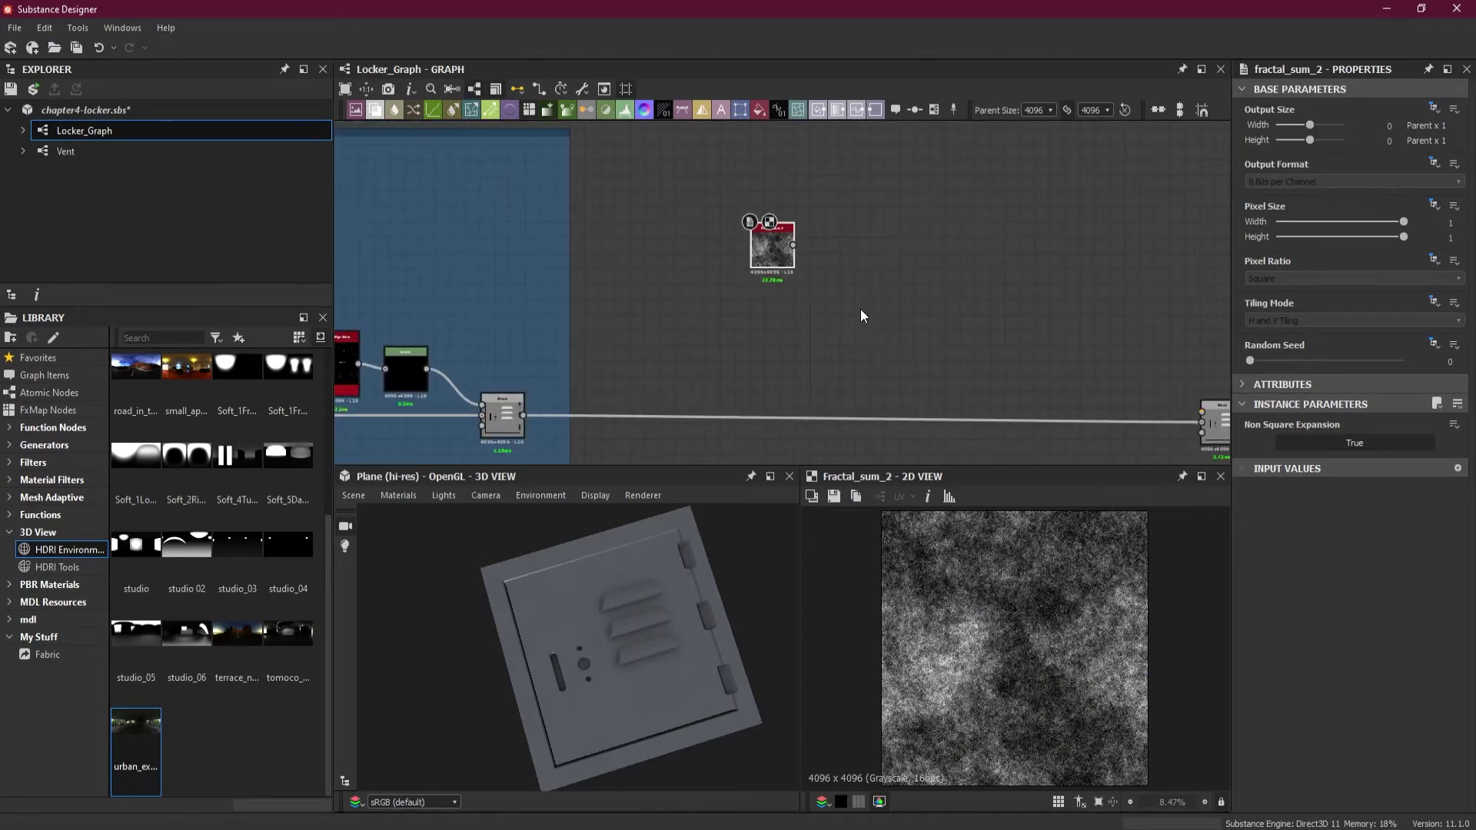
pyautogui.moveTo(860, 309); pyautogui.dragTo(806, 294, button='middle')
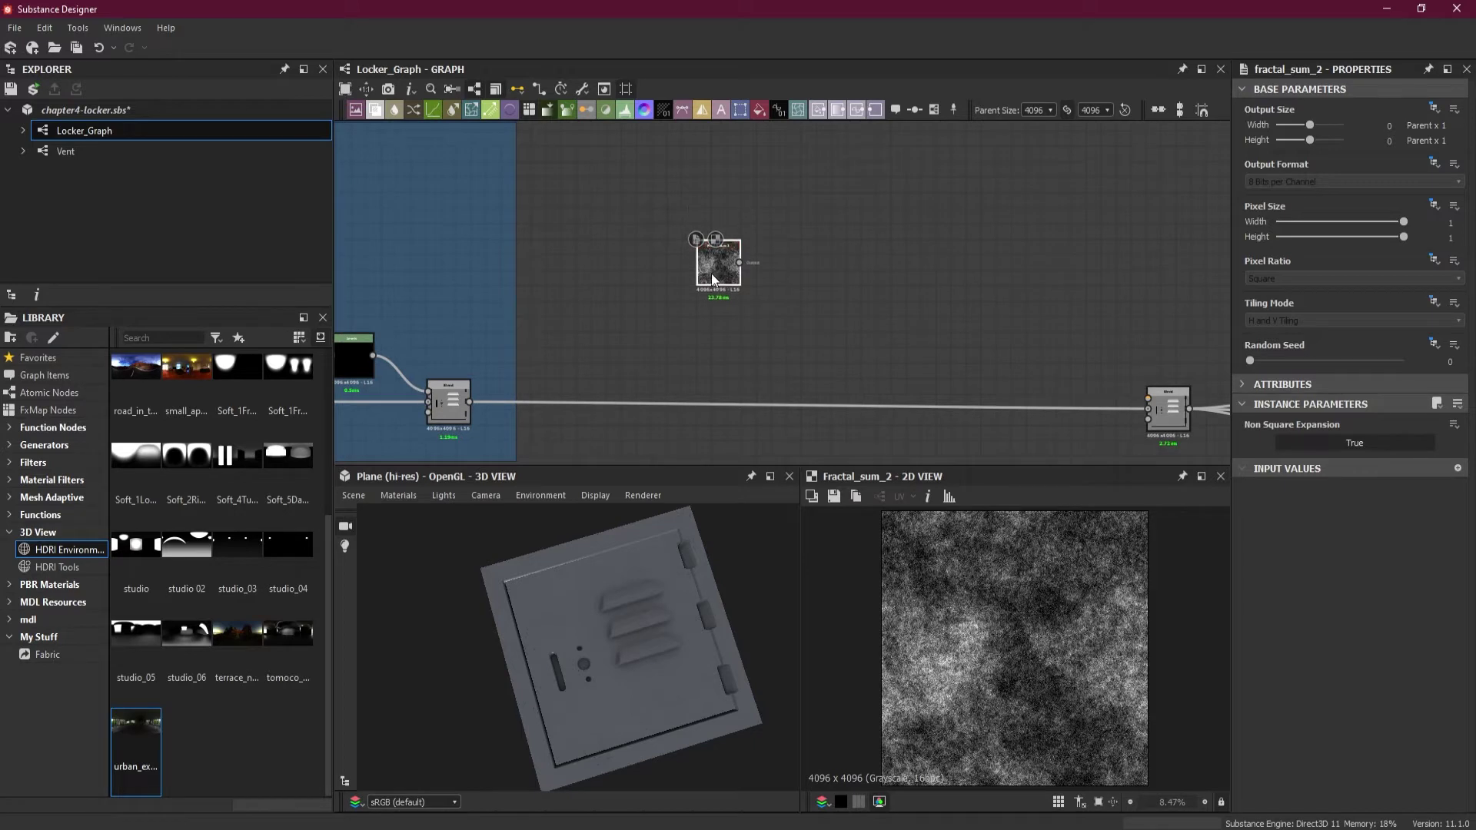
pyautogui.moveTo(700, 288); pyautogui.dragTo(696, 273)
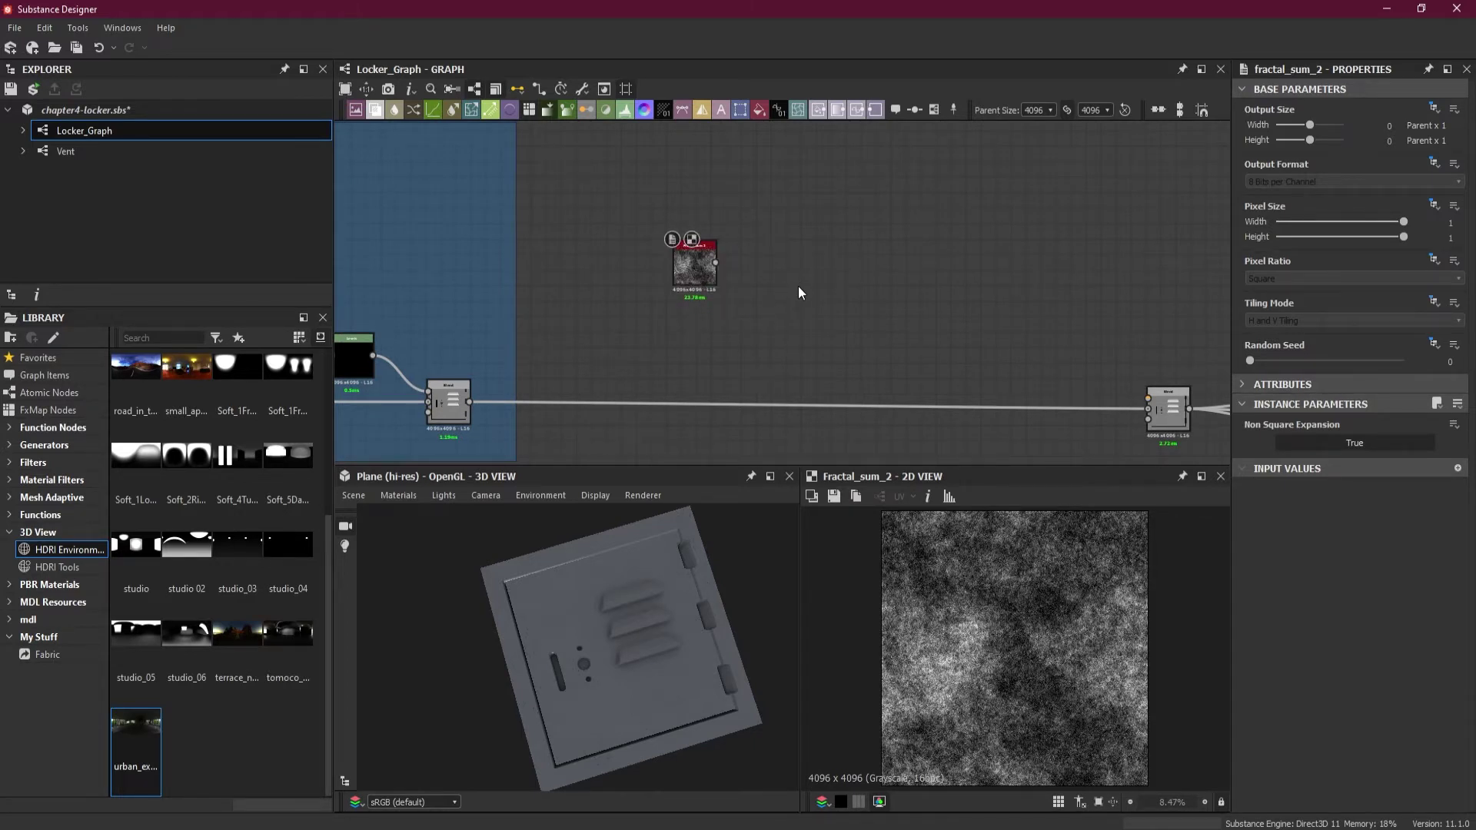
# Step: Add a Gaussian Spots 1 node via the 'spot' search and place it beneath Fractal Sum 2
pyautogui.press('space')
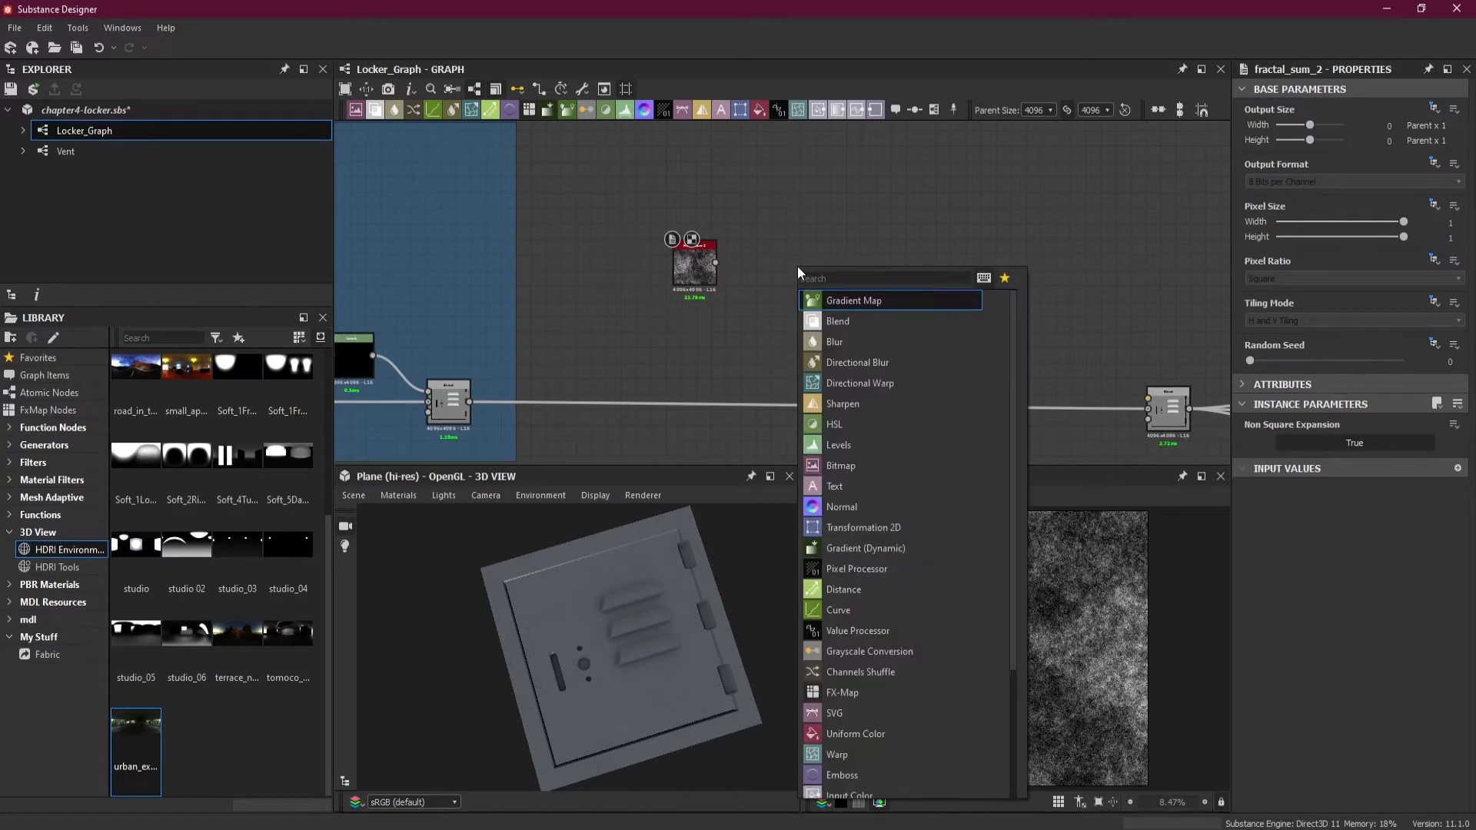
pyautogui.write('spot')
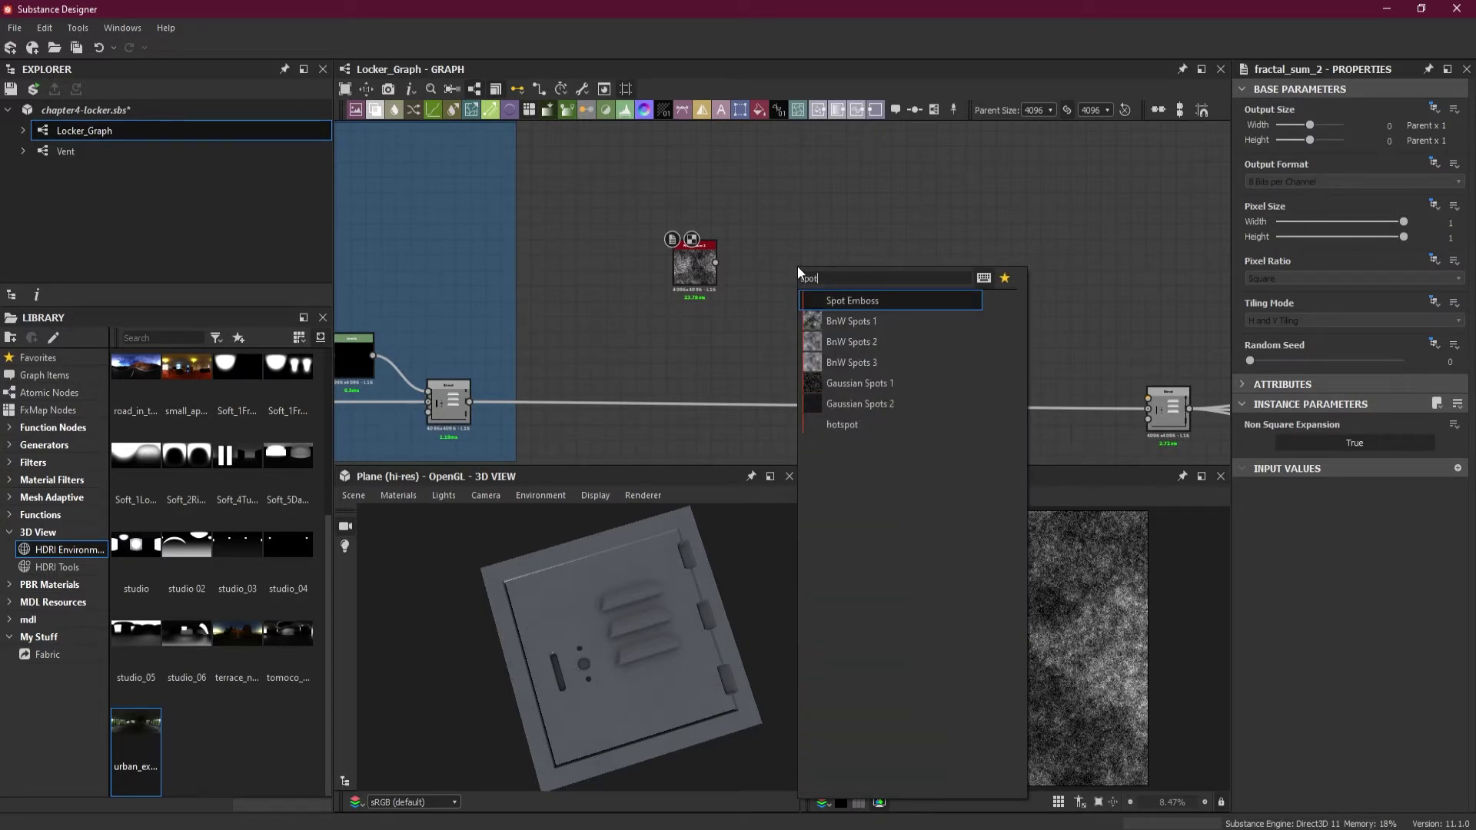
pyautogui.click(873, 385)
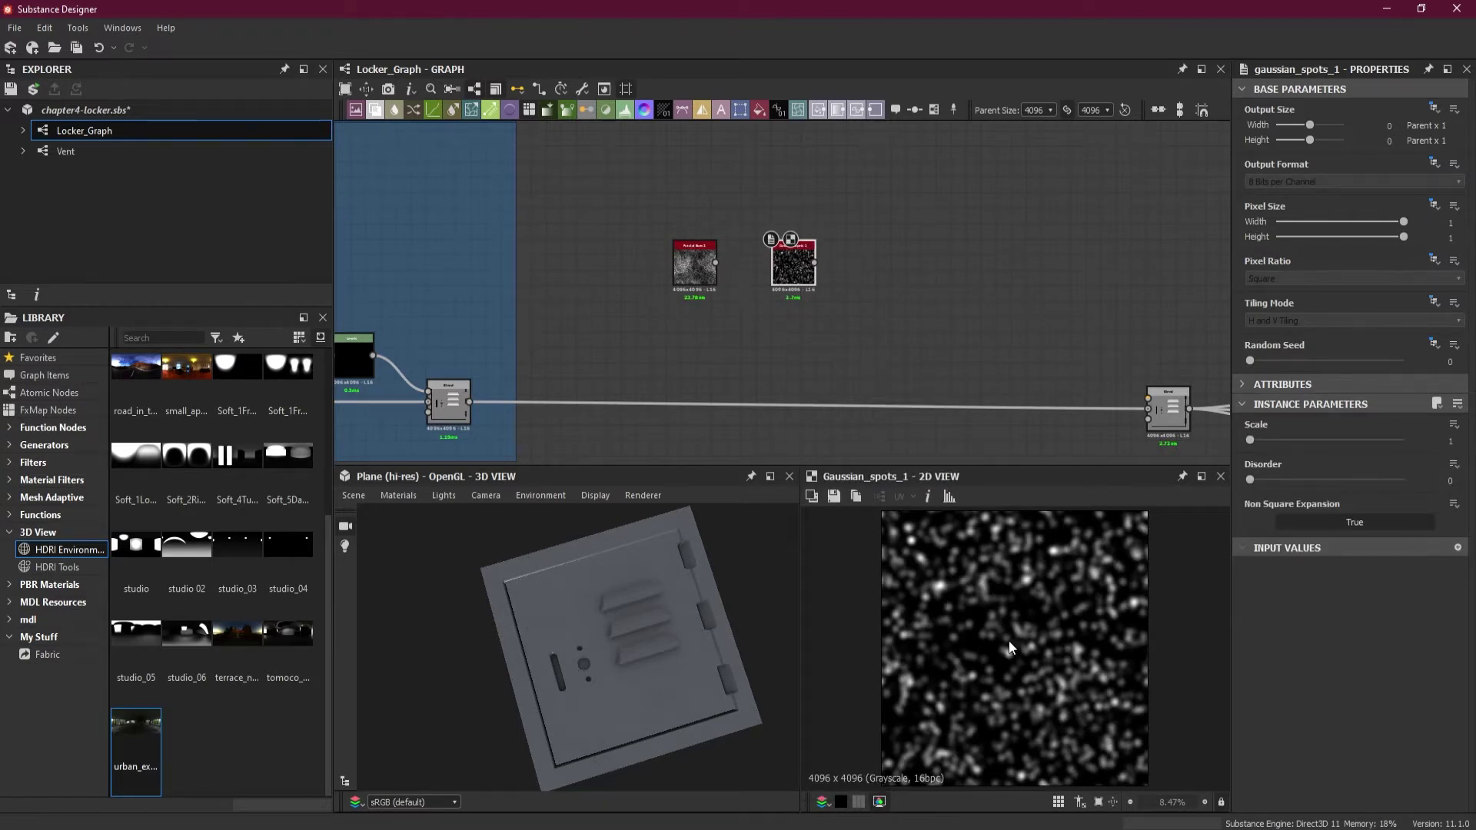
pyautogui.scroll(3, 1009, 648)
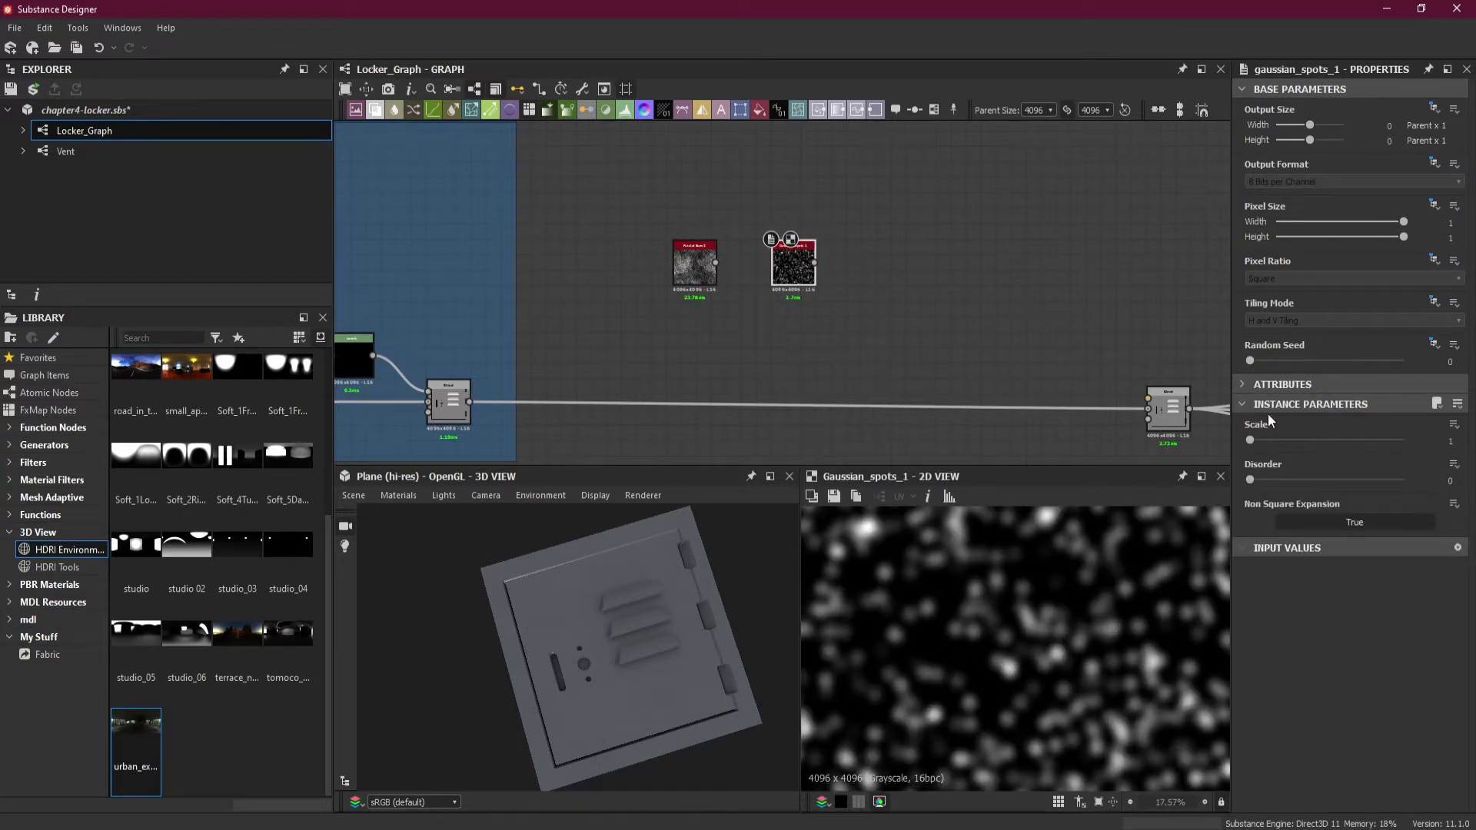
pyautogui.moveTo(793, 265); pyautogui.dragTo(697, 359)
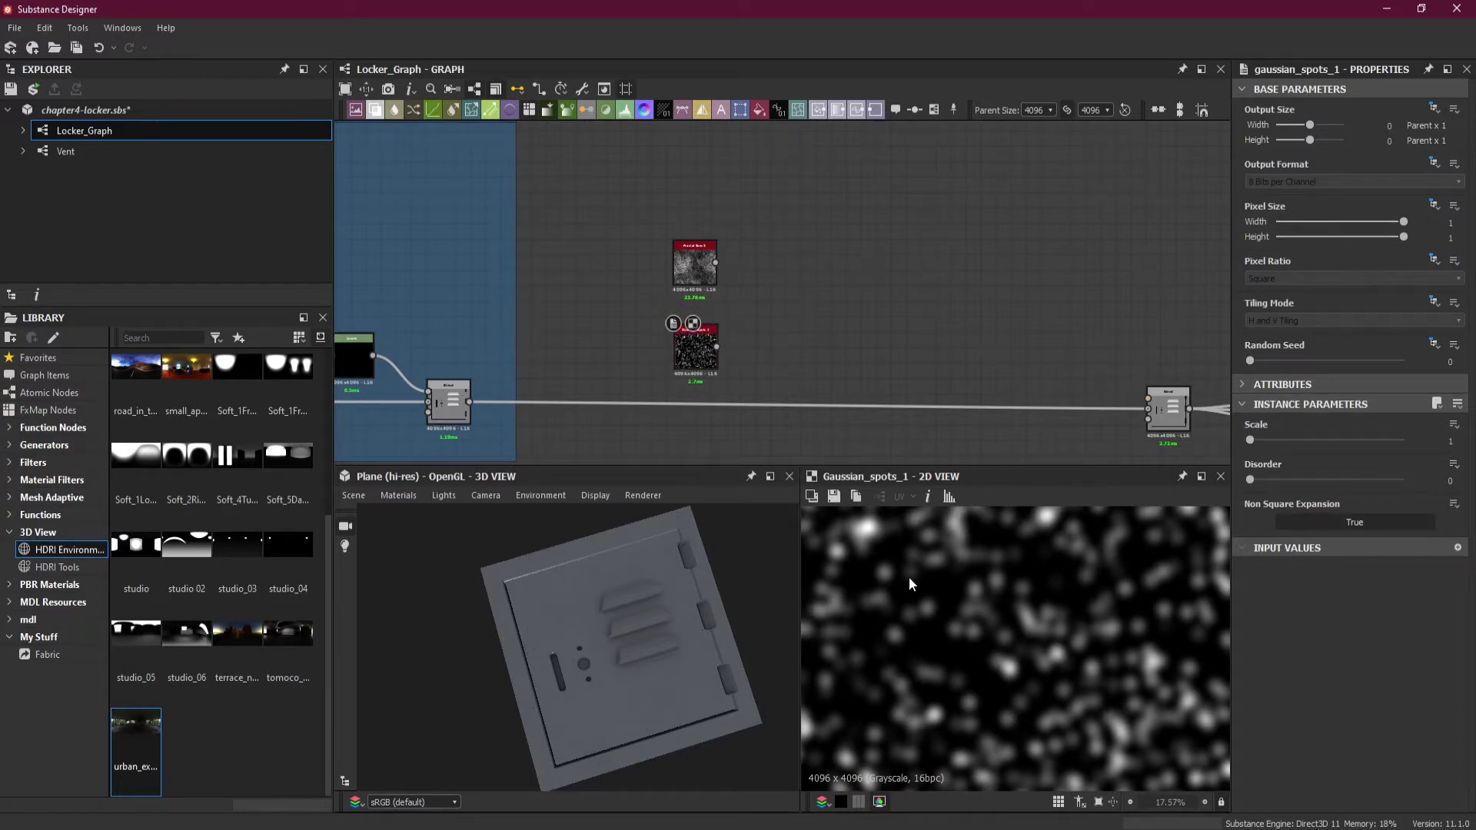
pyautogui.scroll(-2, 940, 606)
pyautogui.scroll(-1, 962, 603)
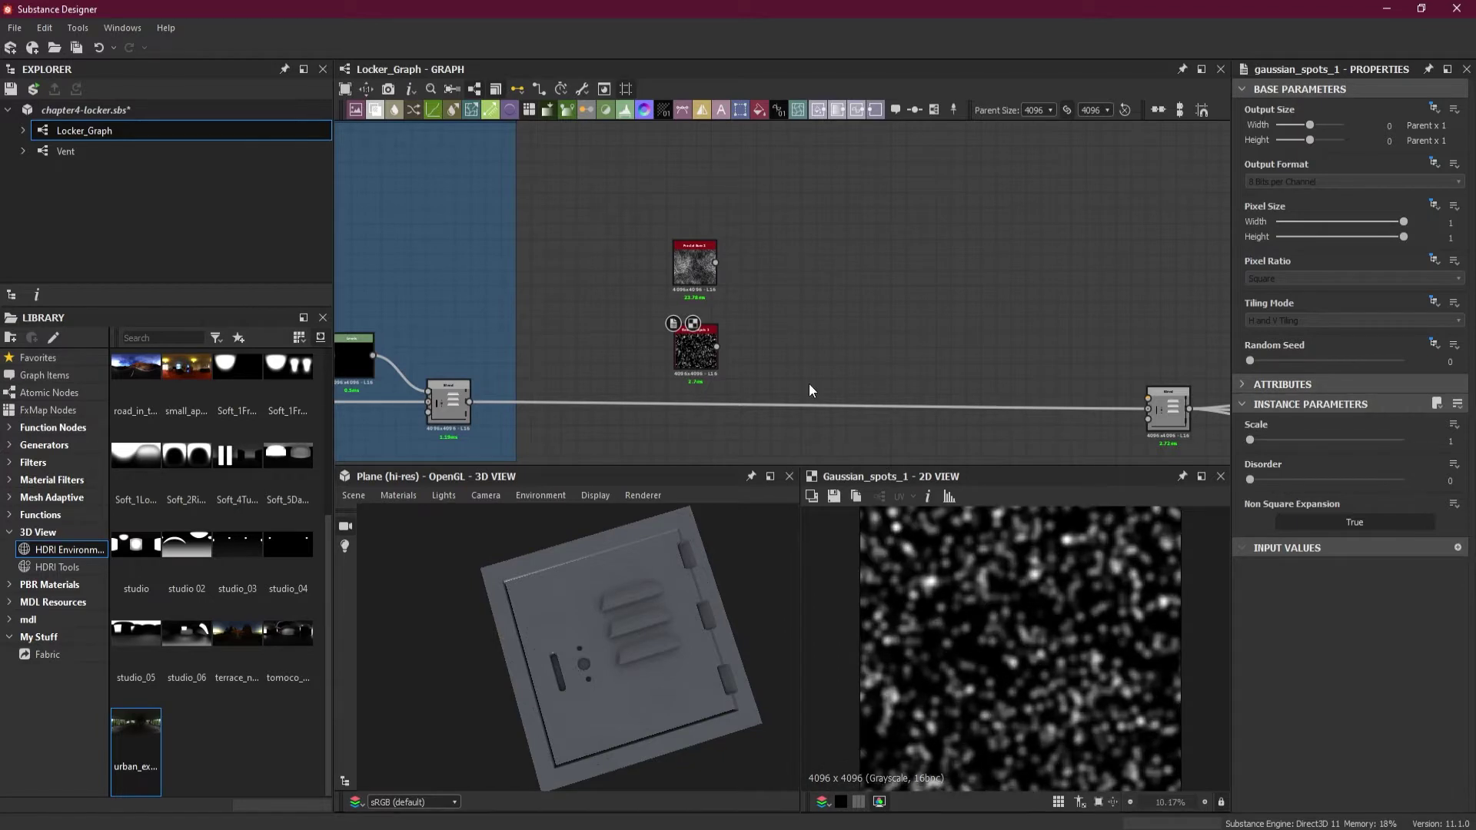
pyautogui.scroll(3, 730, 338)
pyautogui.click(681, 348)
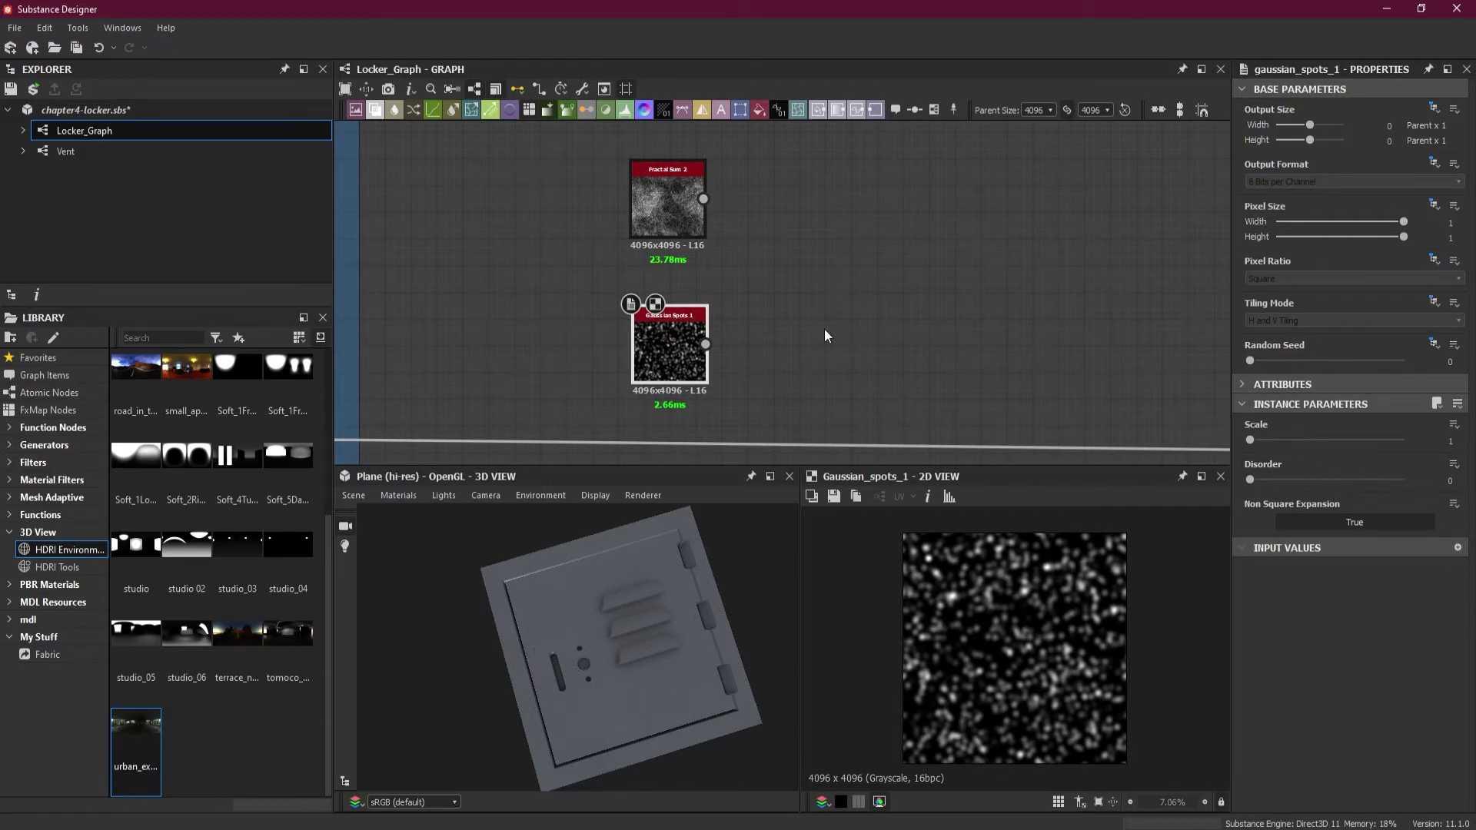
# Step: Append a Levels node after Gaussian Spots 1 and another after Fractal Sum 2
pyautogui.press('space')
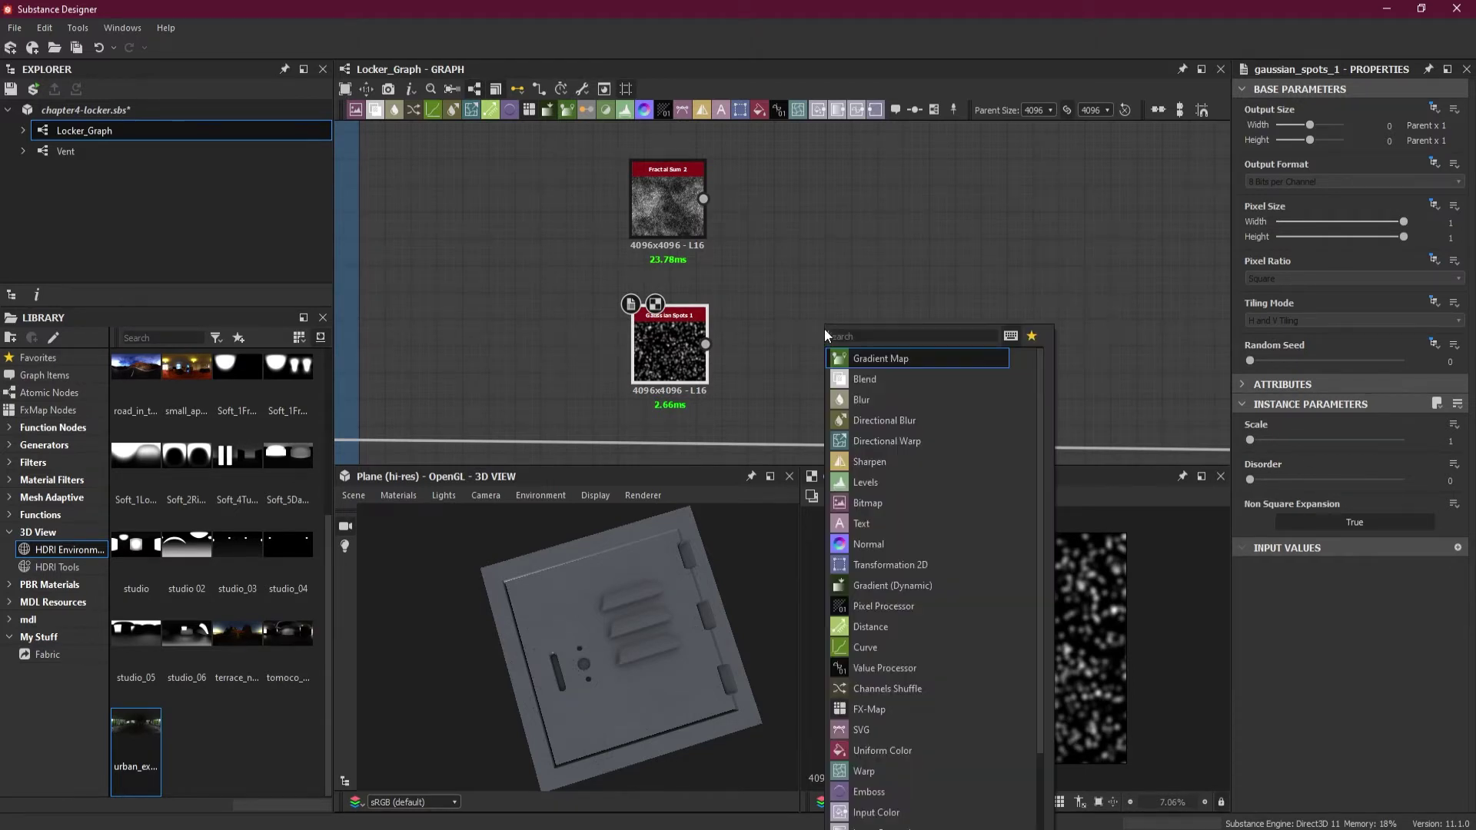
pyautogui.click(972, 482)
pyautogui.click(666, 217)
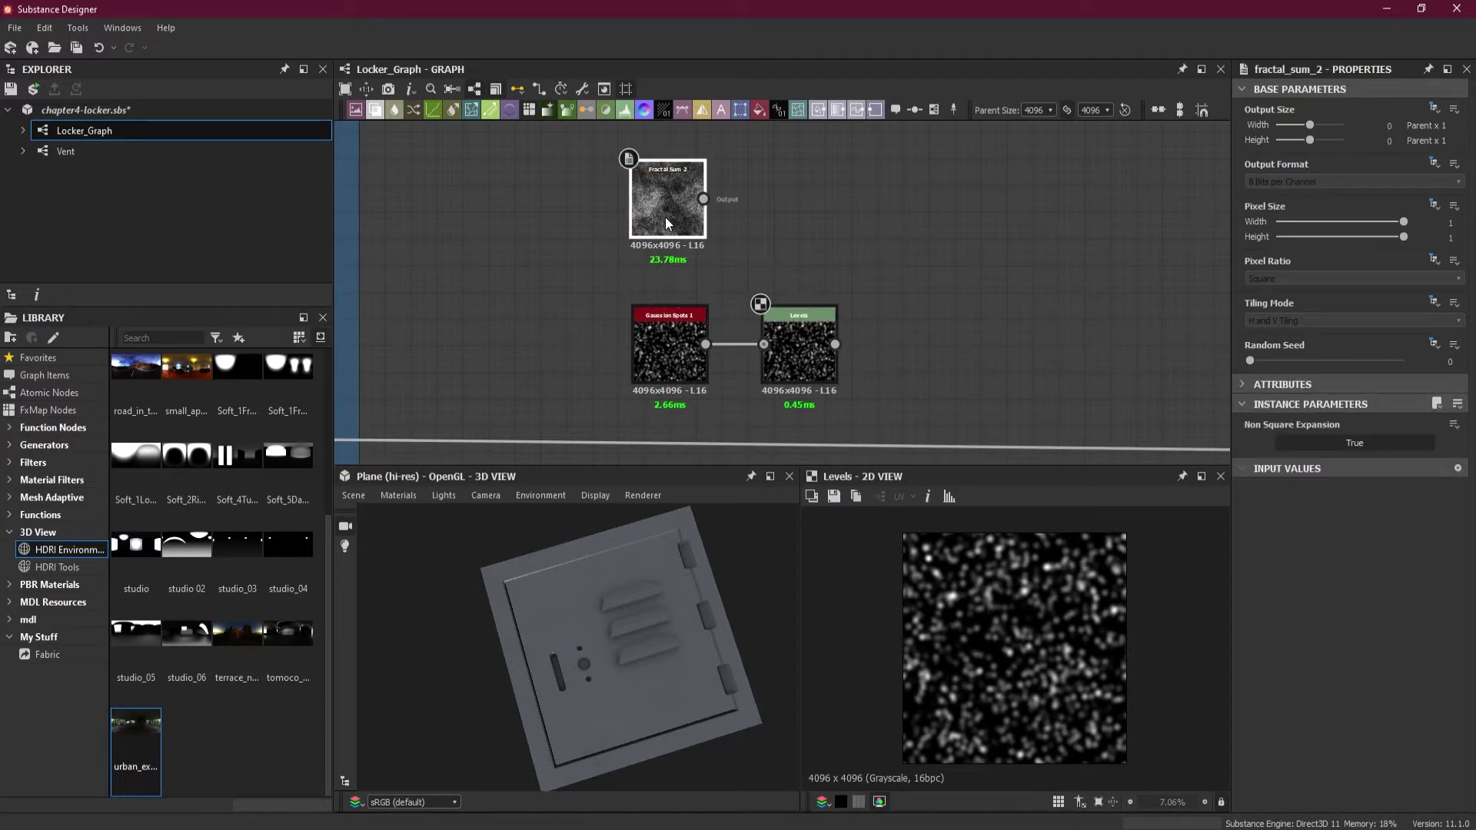
pyautogui.press('space')
pyautogui.click(828, 369)
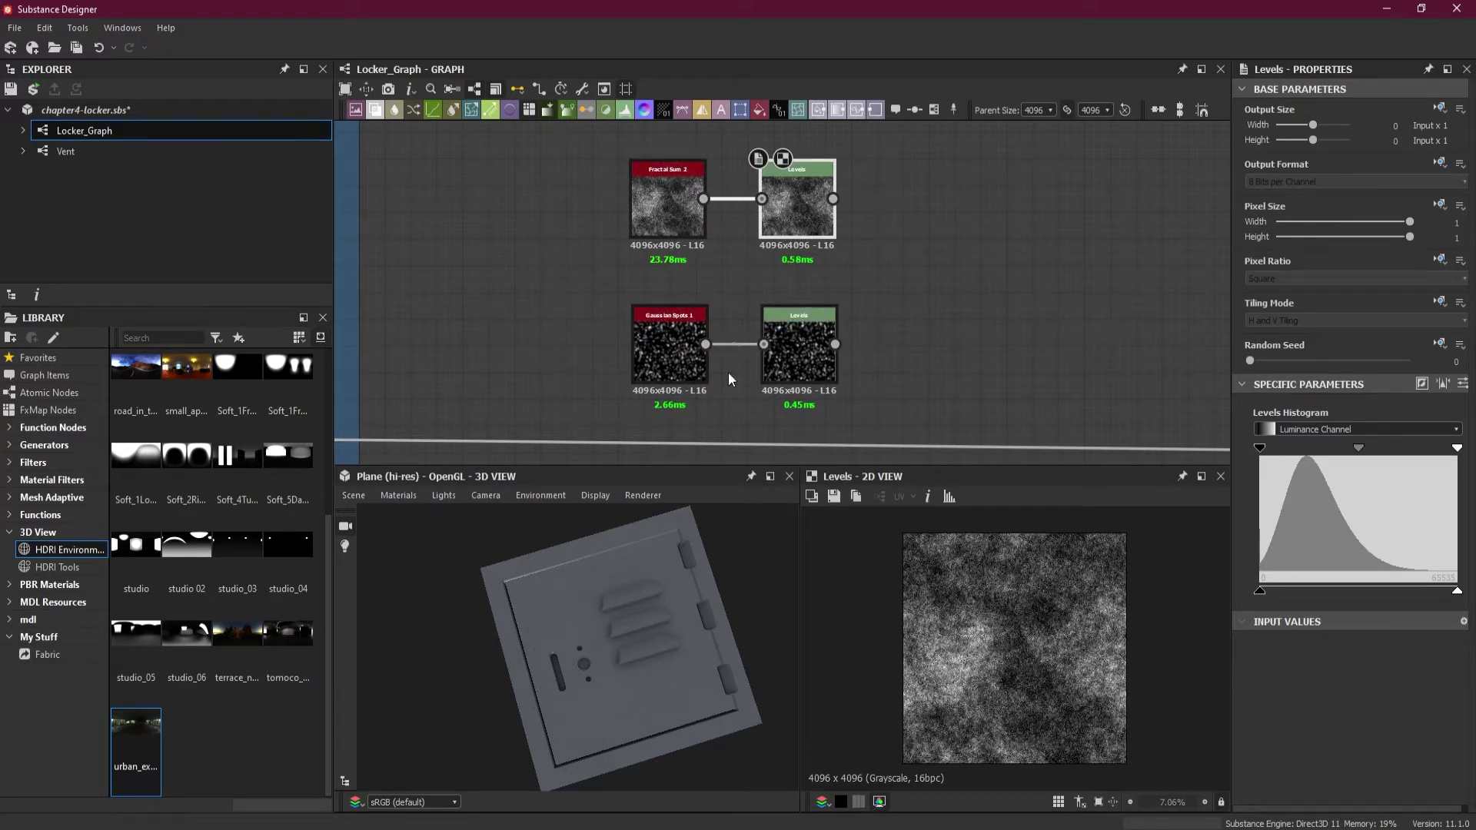
# Step: Show the Fractal Sum 2 Levels settings as sliders and set Level In Low to 0.11
pyautogui.click(805, 209)
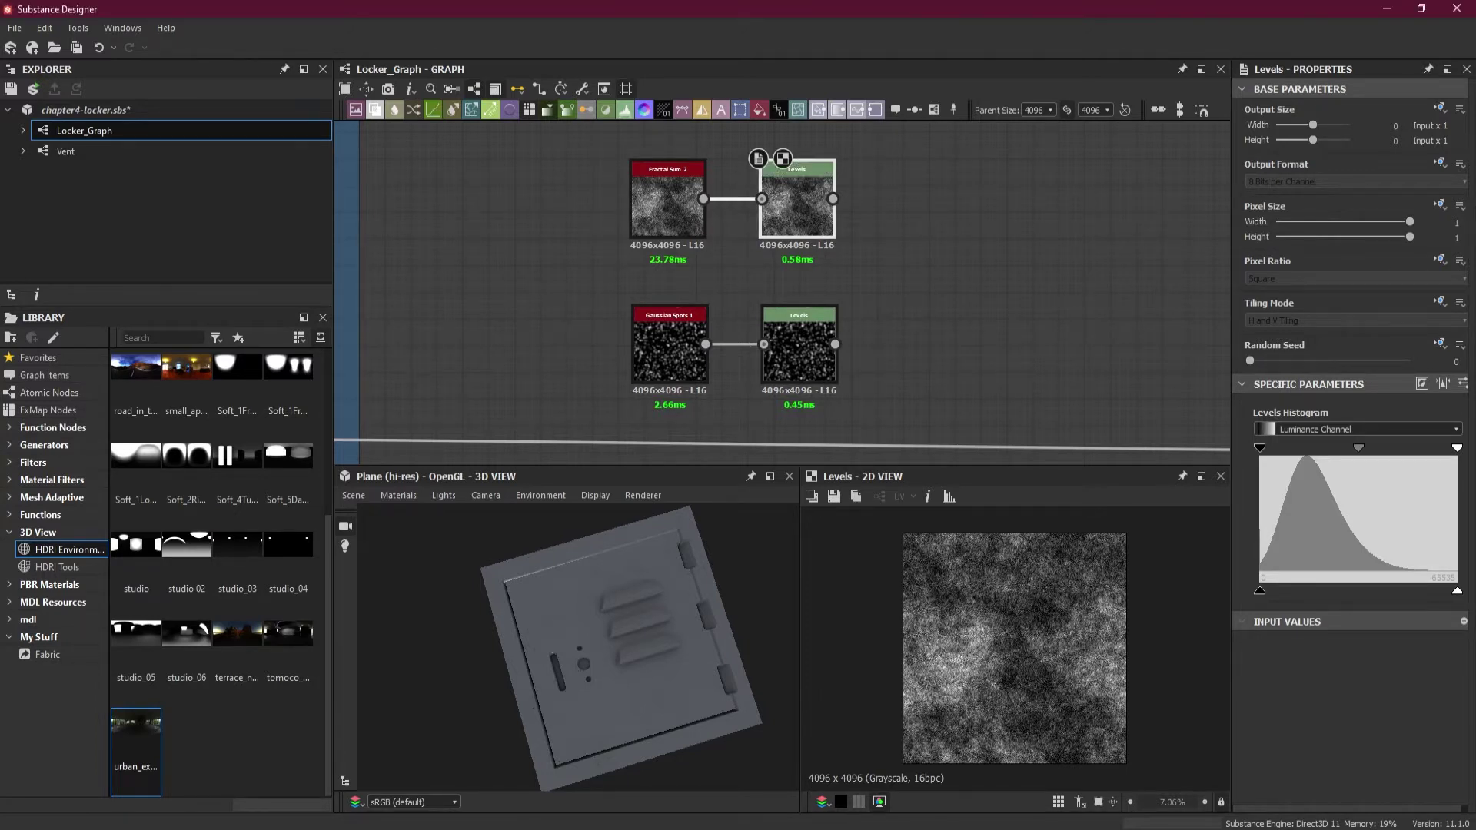
pyautogui.click(1462, 385)
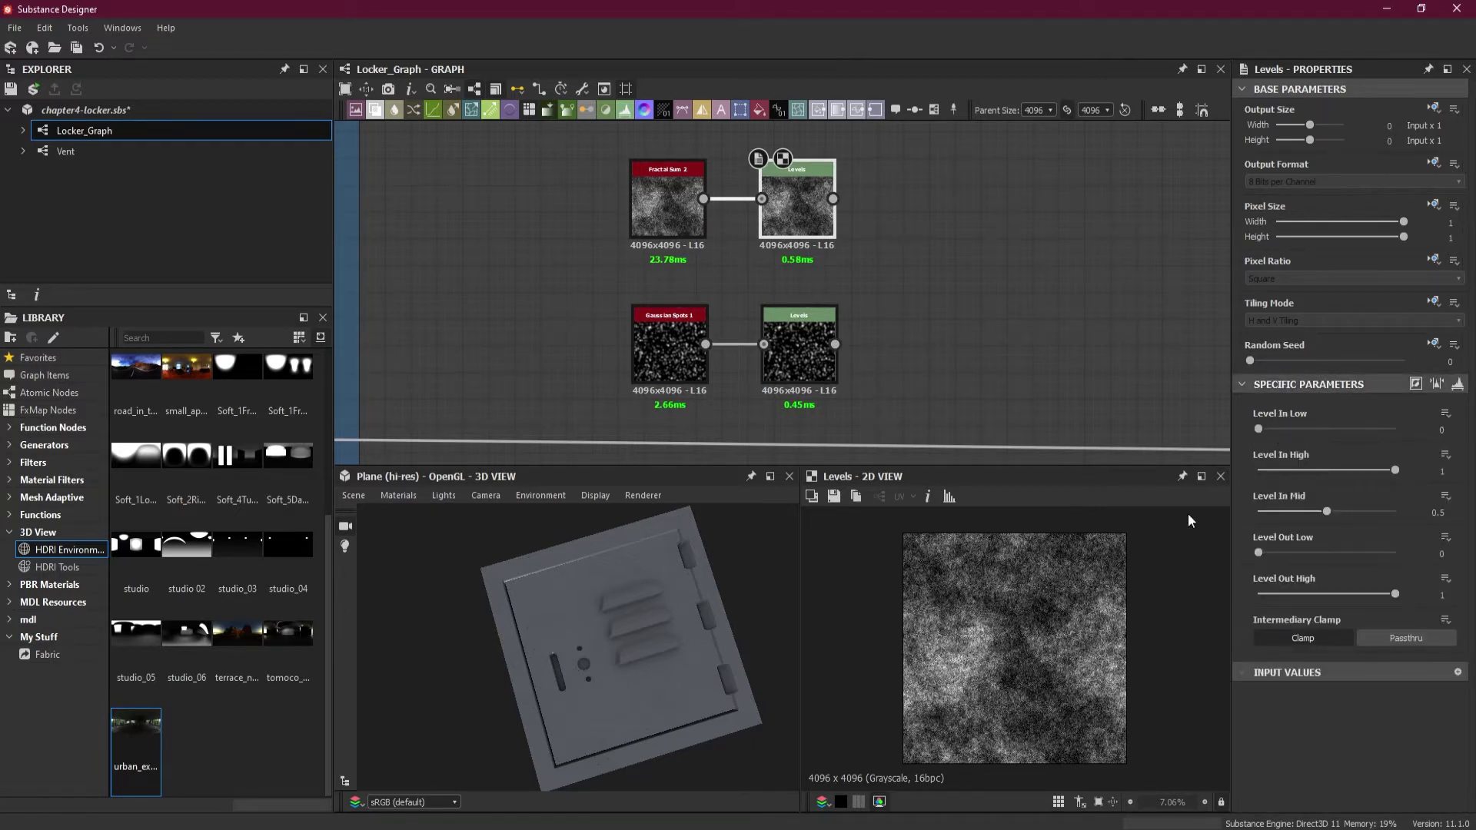
pyautogui.moveTo(1259, 429); pyautogui.dragTo(1275, 432)
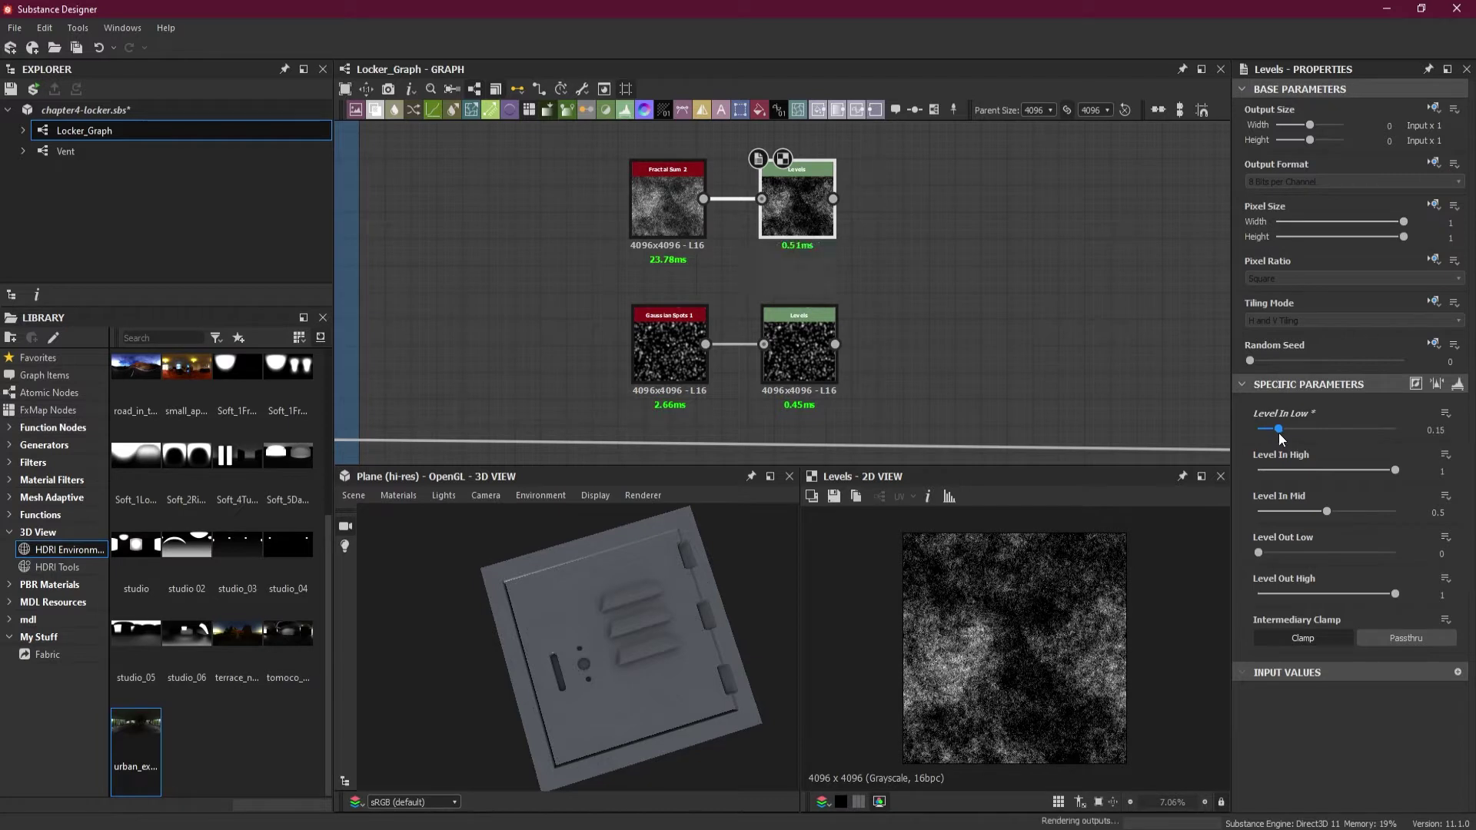
pyautogui.doubleClick(1435, 430)
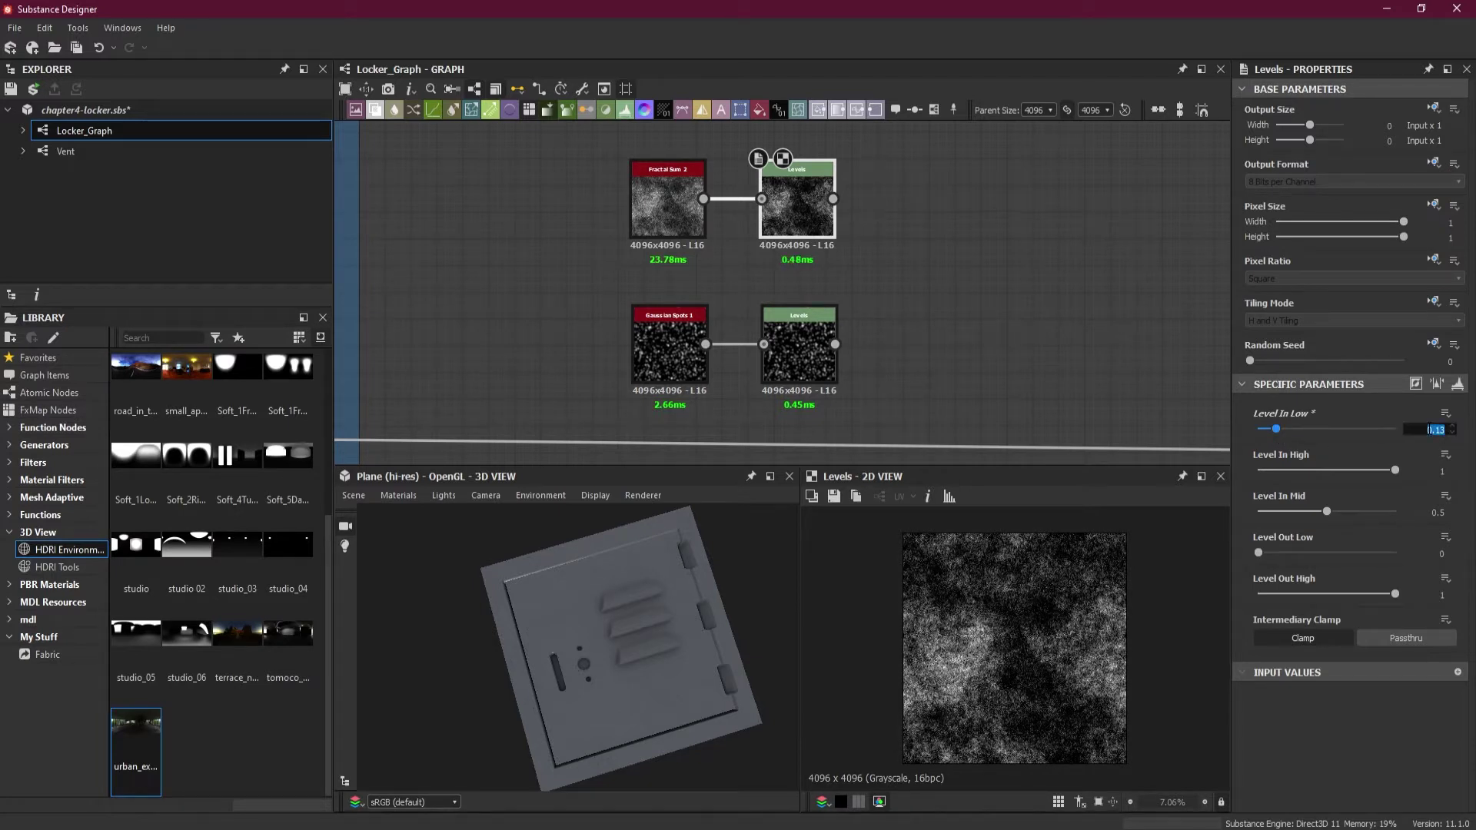
pyautogui.press('BackSpace')
pyautogui.write('.11')
pyautogui.press('Return')
# Step: Fine-tune Level In Low, trying 0.12 and 0.11254612 before settling back at 0.11
pyautogui.click(1276, 432)
pyautogui.moveTo(1273, 430); pyautogui.dragTo(1275, 430)
pyautogui.doubleClick(1437, 429)
pyautogui.press('BackSpace')
pyautogui.write('.11254612')
pyautogui.press('Return')
pyautogui.click(1417, 430)
pyautogui.press('BackSpace')
pyautogui.press('Return')
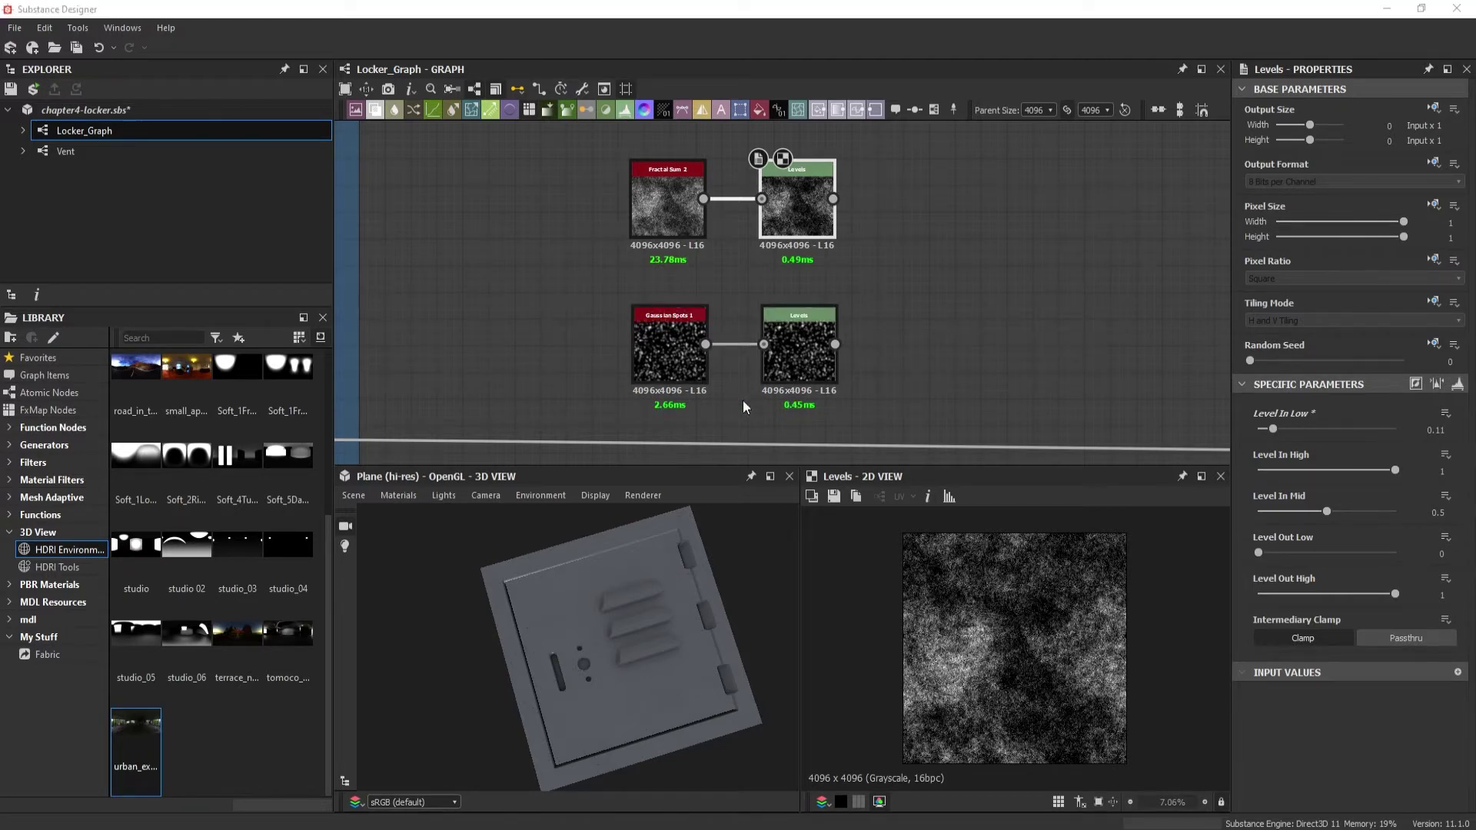
# Step: On the Gaussian Spots Levels node, switch to sliders and set Level In Low to 0.58
pyautogui.click(795, 366)
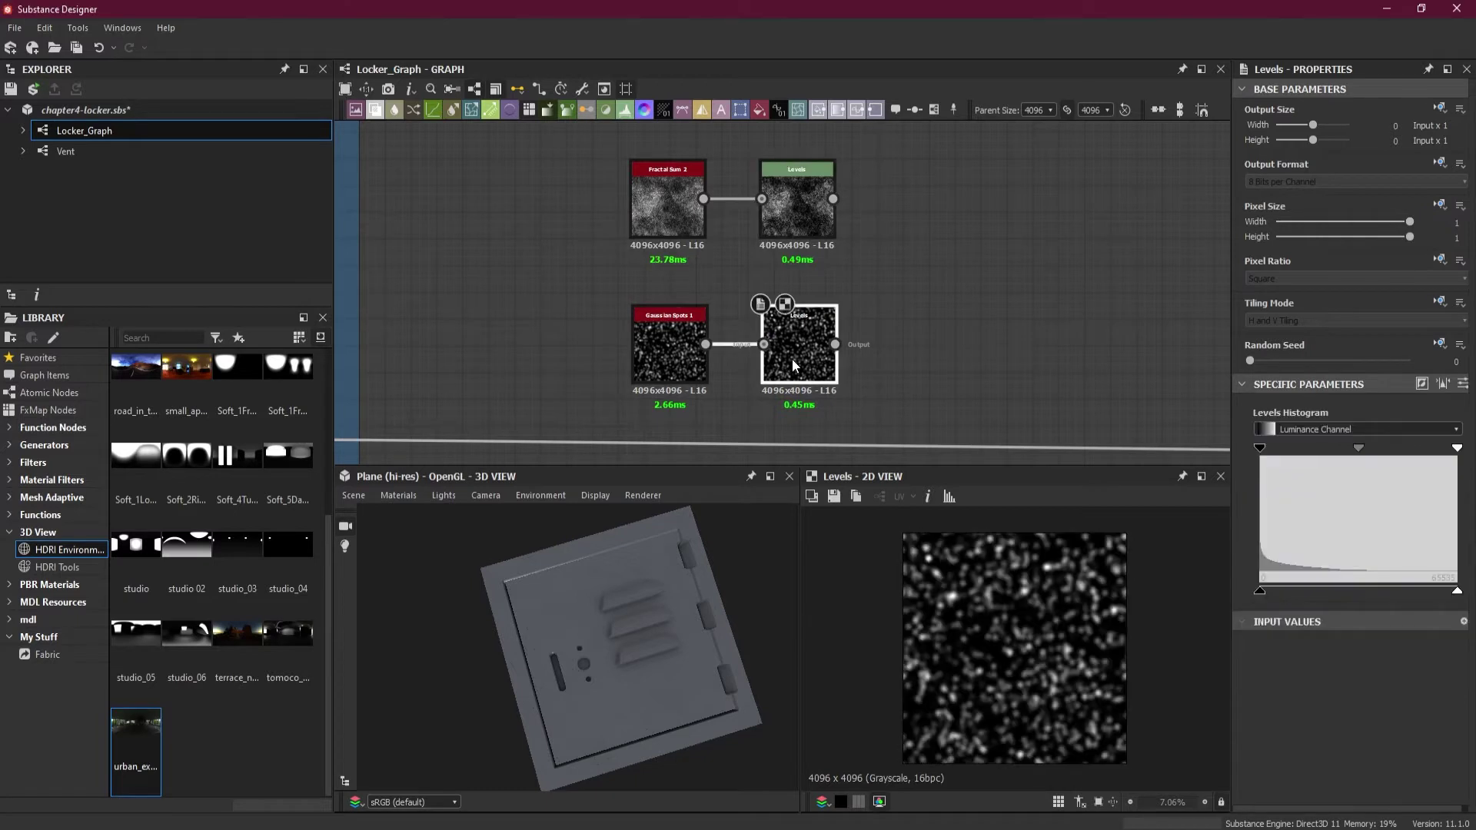
pyautogui.click(1462, 384)
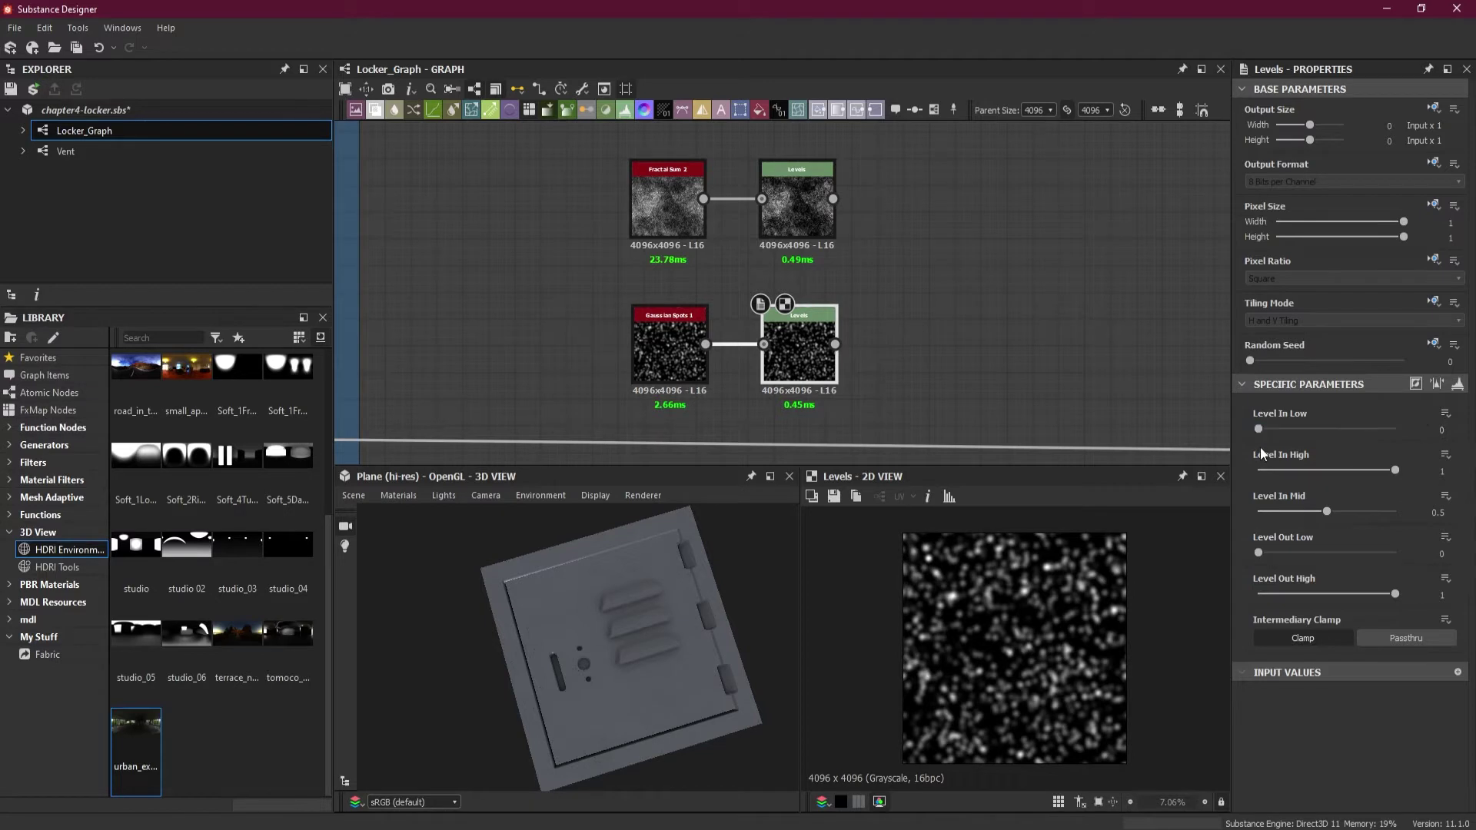
pyautogui.moveTo(1260, 433); pyautogui.dragTo(1341, 435)
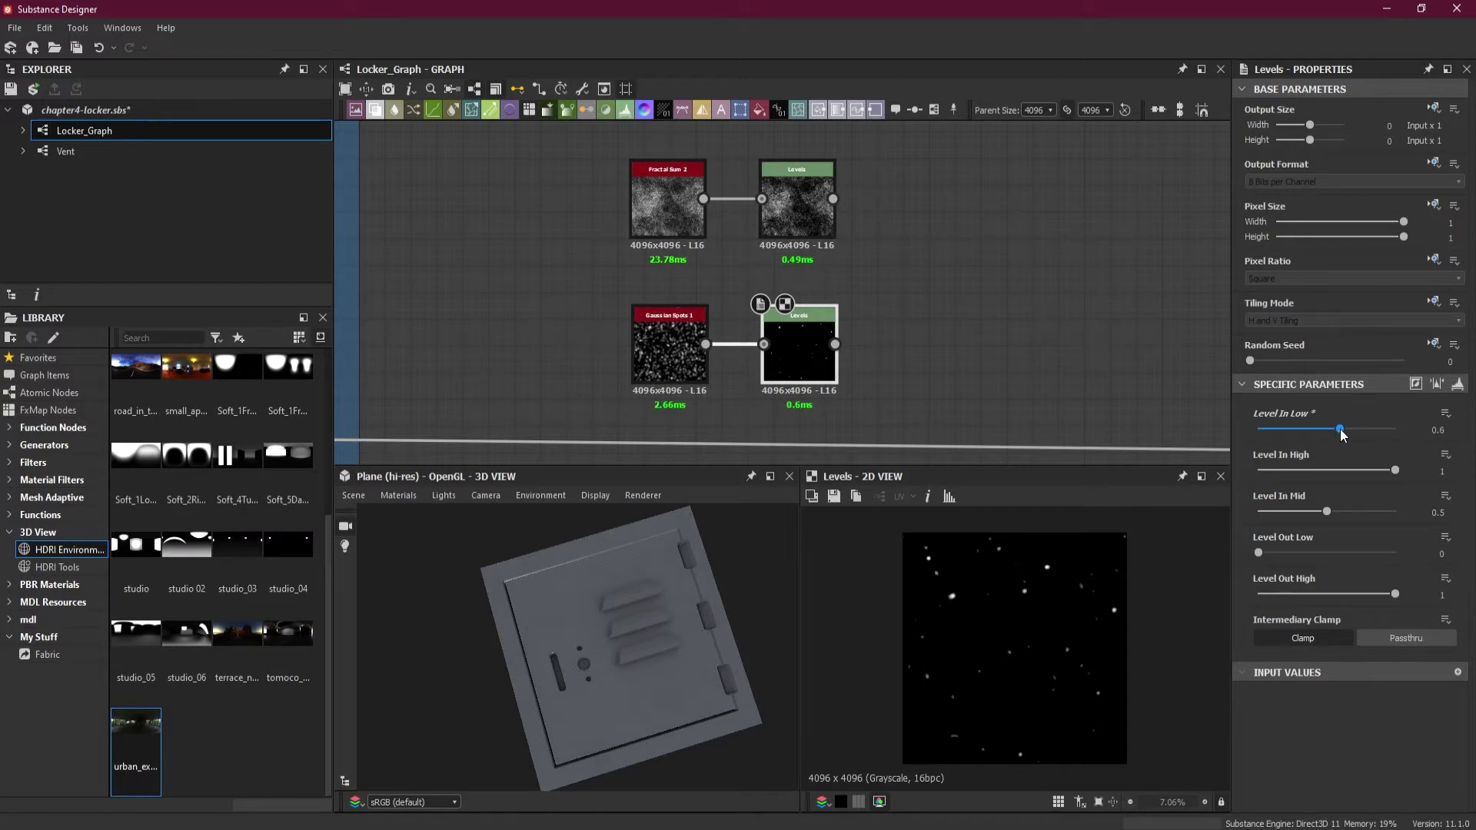
pyautogui.click(1438, 429)
pyautogui.press('Return')
pyautogui.click(1432, 430)
pyautogui.doubleClick(1432, 431)
pyautogui.write('.6')
pyautogui.press('Return')
pyautogui.doubleClick(1428, 432)
pyautogui.write('.58')
pyautogui.press('Return')
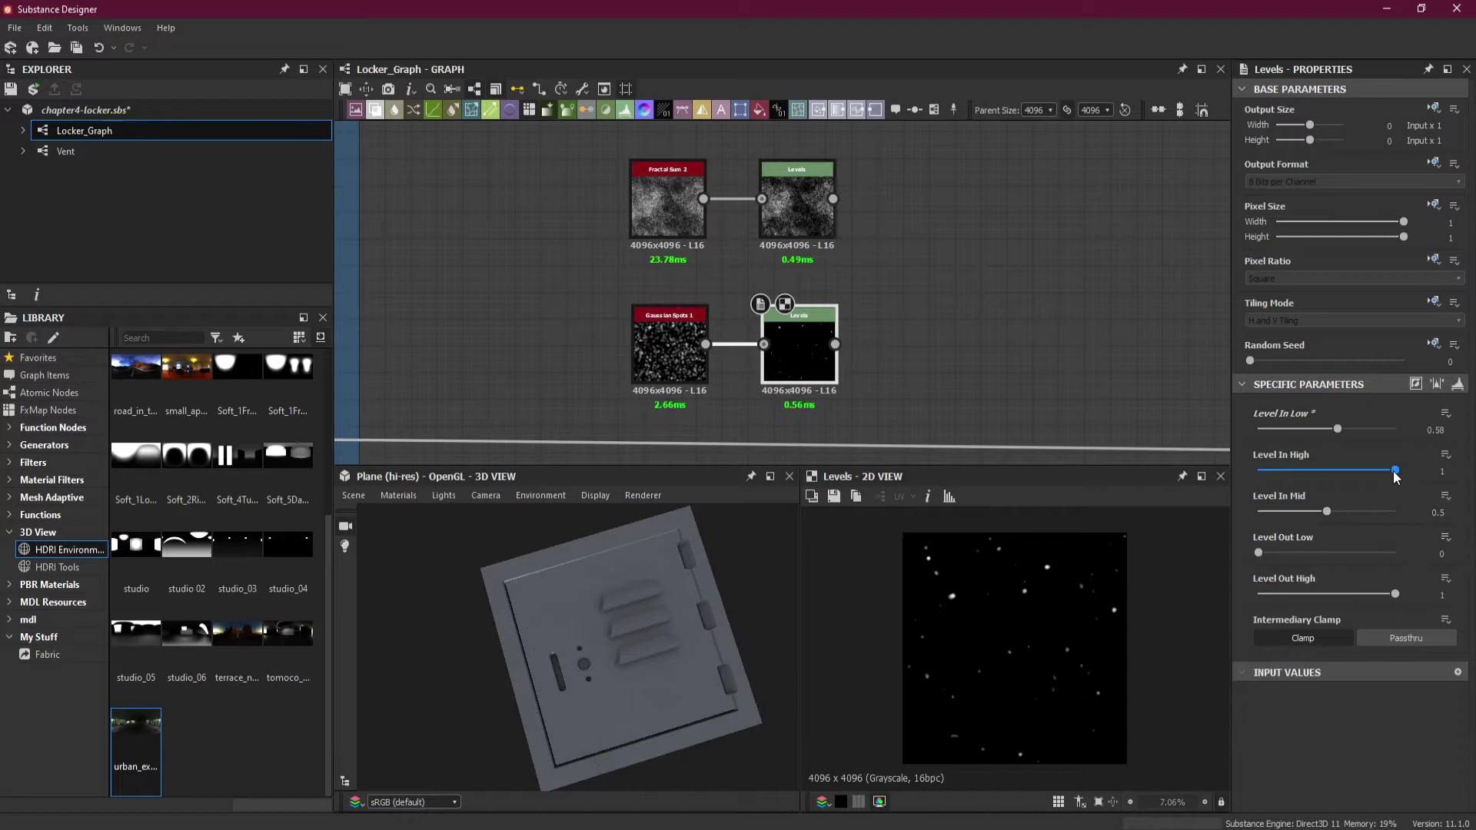
# Step: Set Level In High to 0.78 and raise Level In Mid slightly to 0.54
pyautogui.moveTo(1395, 471); pyautogui.dragTo(1370, 471)
pyautogui.moveTo(1370, 471); pyautogui.dragTo(1362, 471)
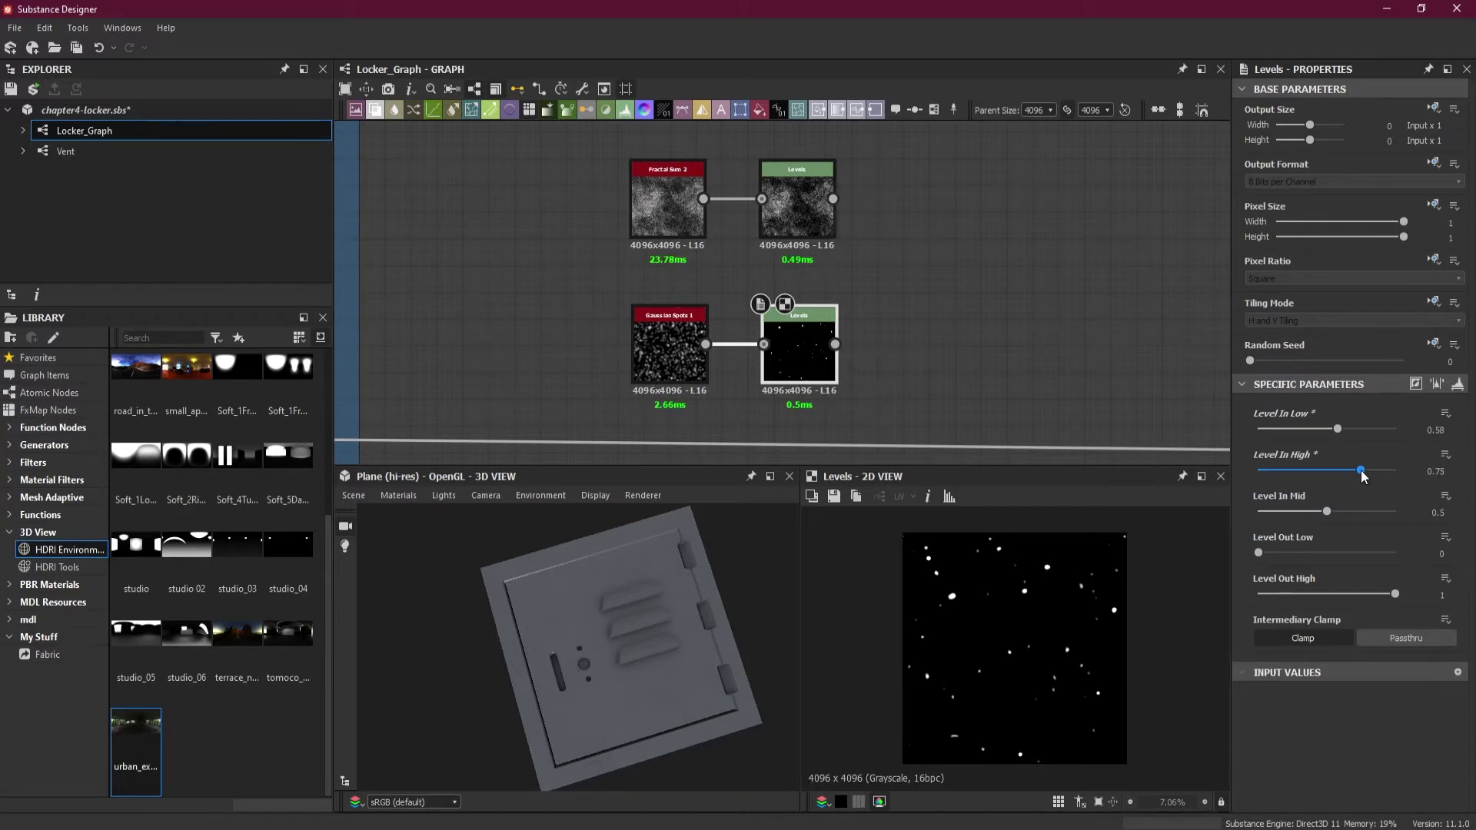
pyautogui.moveTo(1361, 470); pyautogui.dragTo(1365, 471)
pyautogui.click(1430, 471)
pyautogui.write('.78')
pyautogui.press('Return')
pyautogui.moveTo(1329, 514); pyautogui.dragTo(1330, 514)
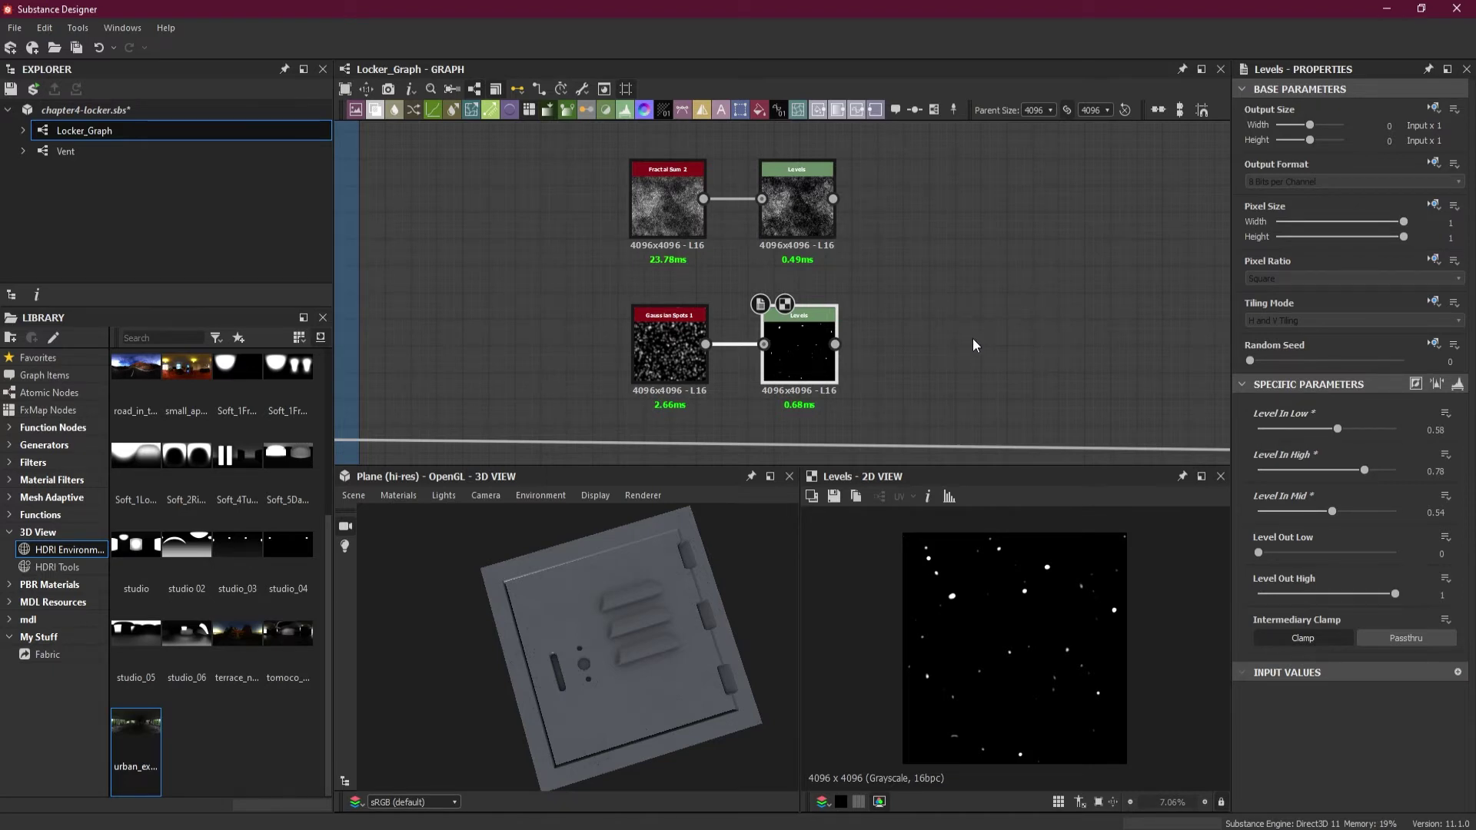
# Step: Add a Blend node fed by the noise Levels (Foreground) and spots Levels (Background)
pyautogui.click(918, 243)
pyautogui.press('space')
pyautogui.click(996, 294)
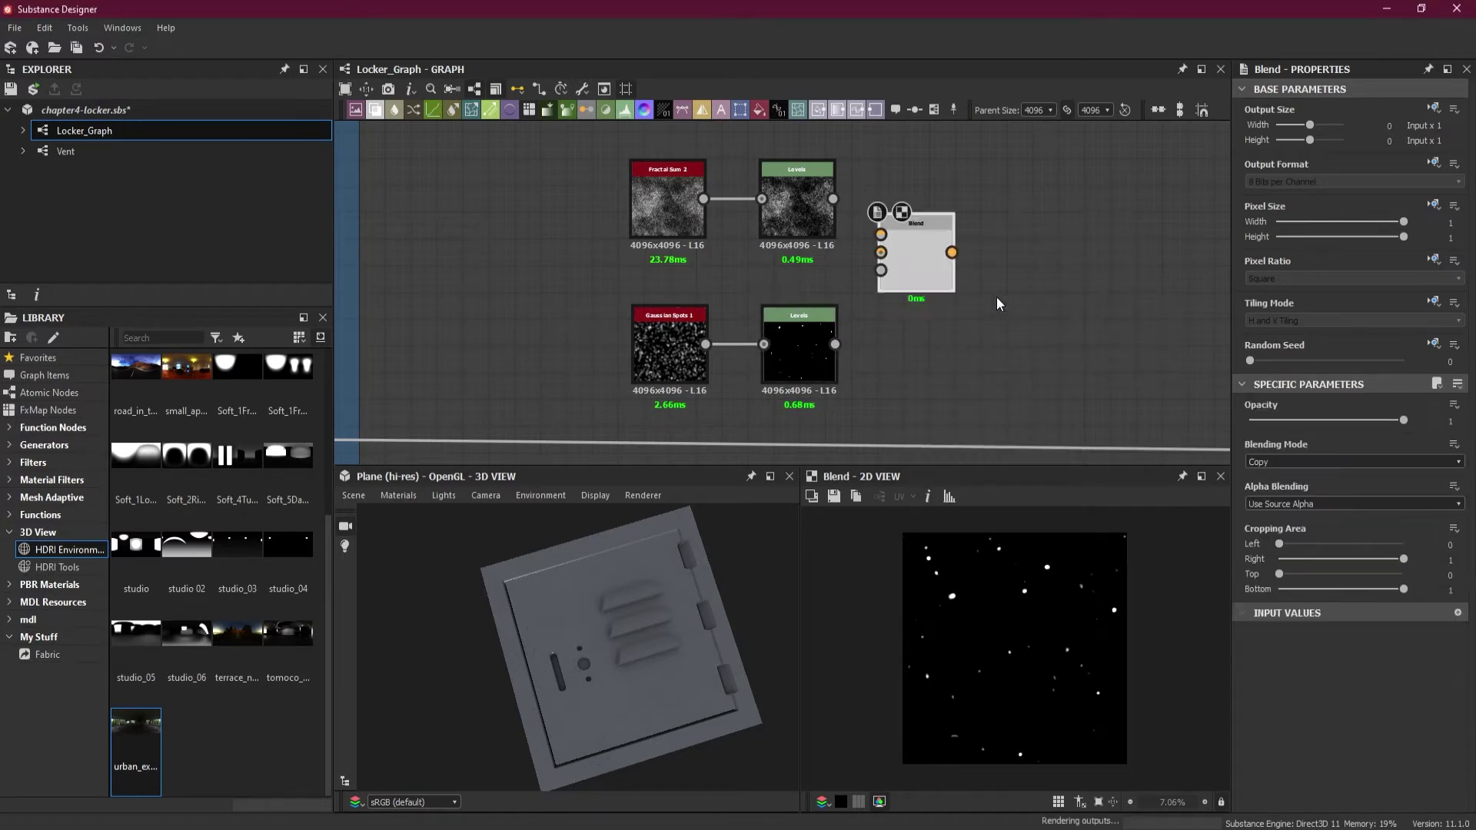
pyautogui.moveTo(915, 249); pyautogui.dragTo(967, 293)
pyautogui.moveTo(835, 199); pyautogui.dragTo(934, 279)
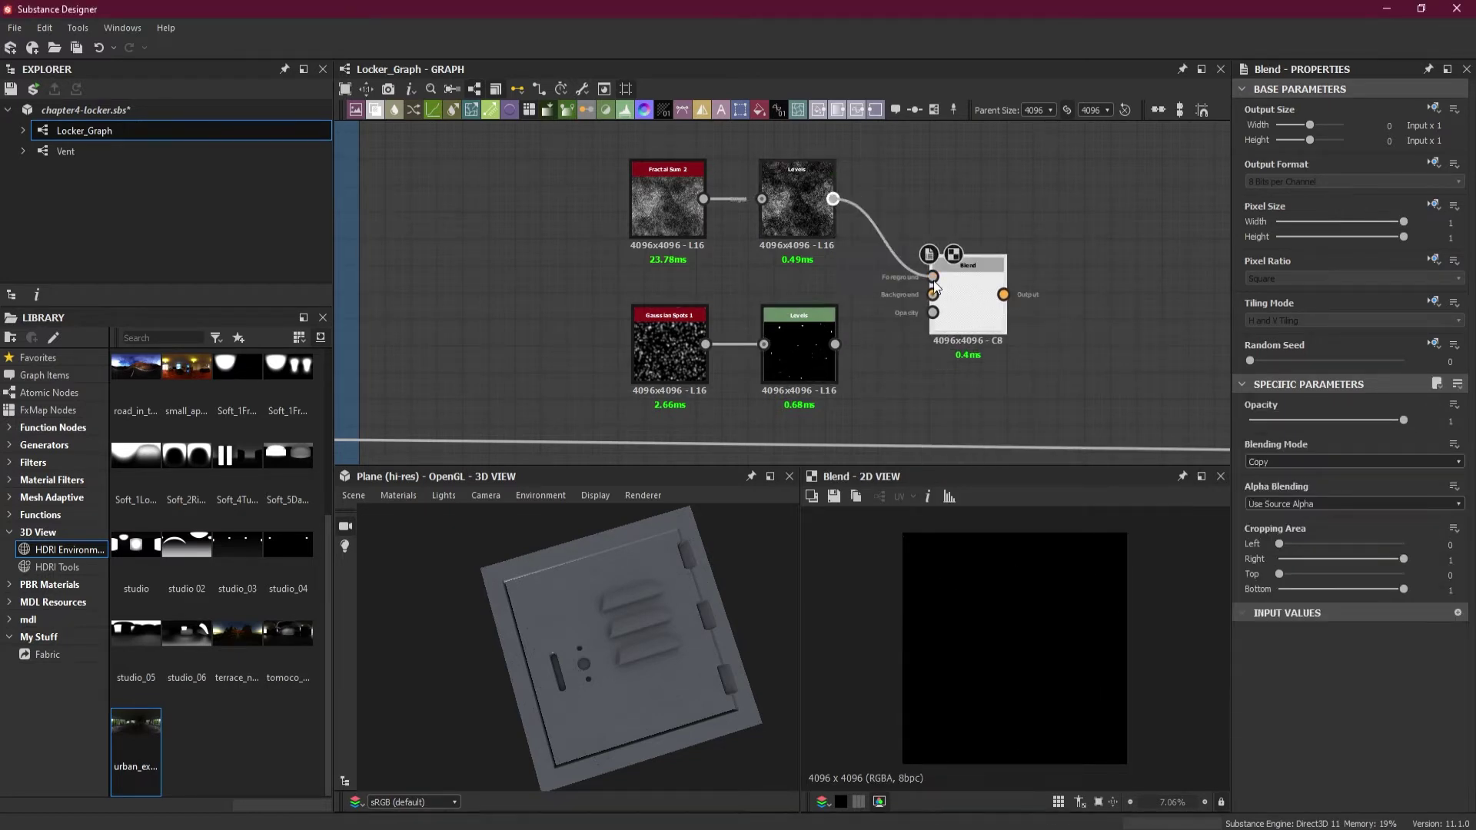
pyautogui.moveTo(835, 344); pyautogui.dragTo(933, 294)
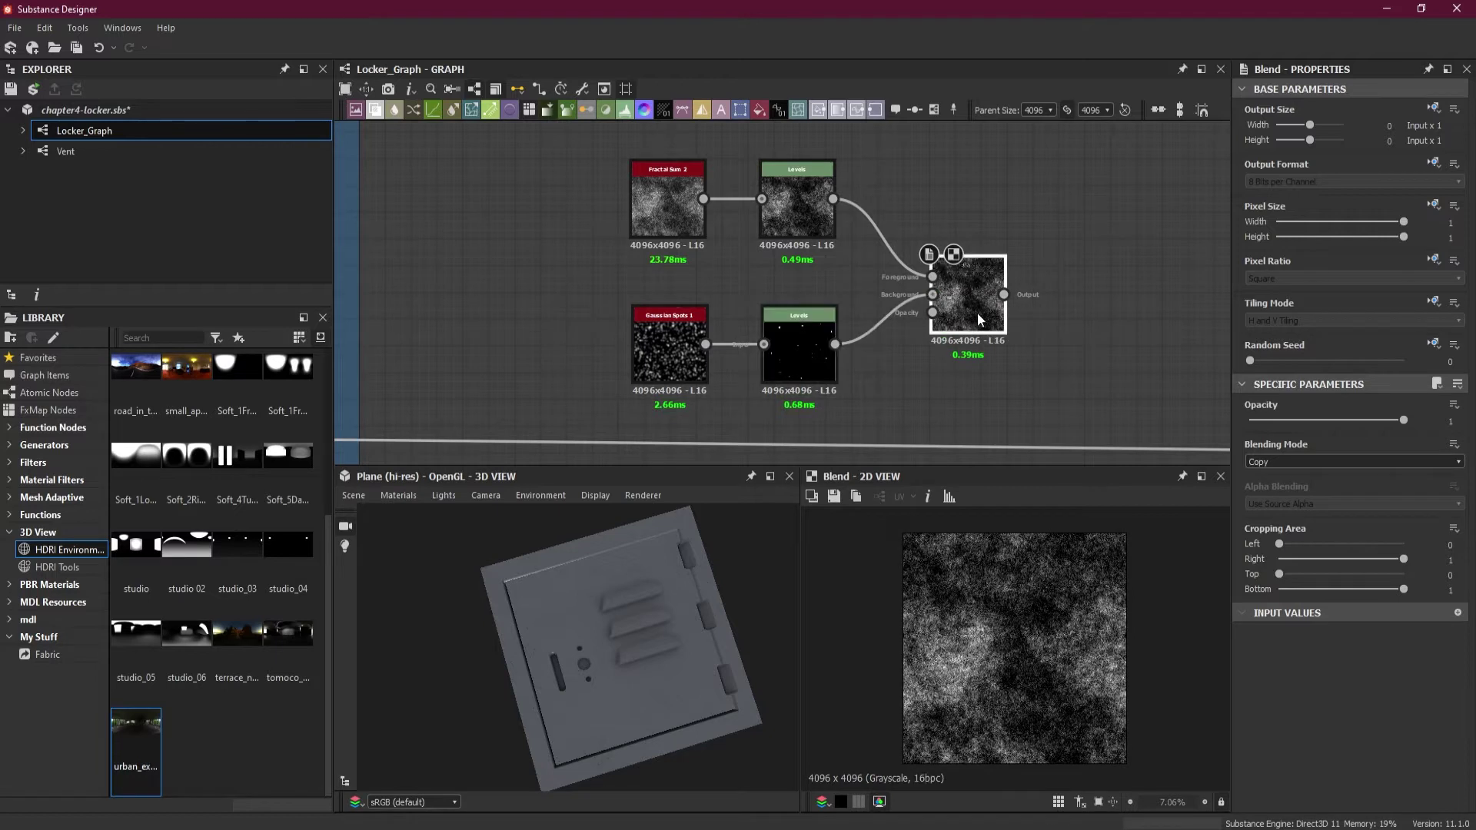
# Step: Try the Add (Linear Dodge) and Overlay blending modes on the new Blend
pyautogui.click(1317, 461)
pyautogui.click(1310, 487)
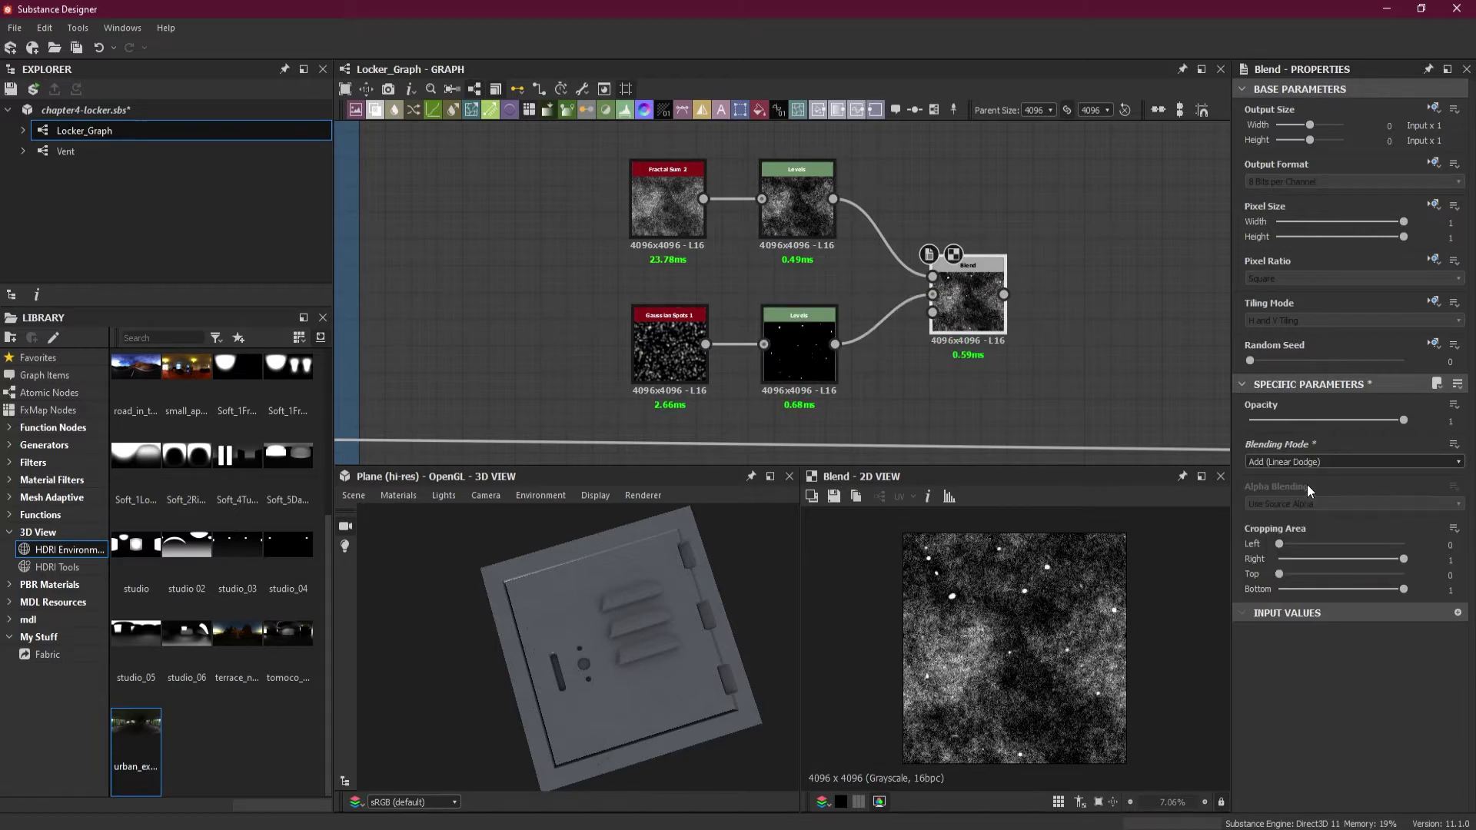
pyautogui.click(1308, 465)
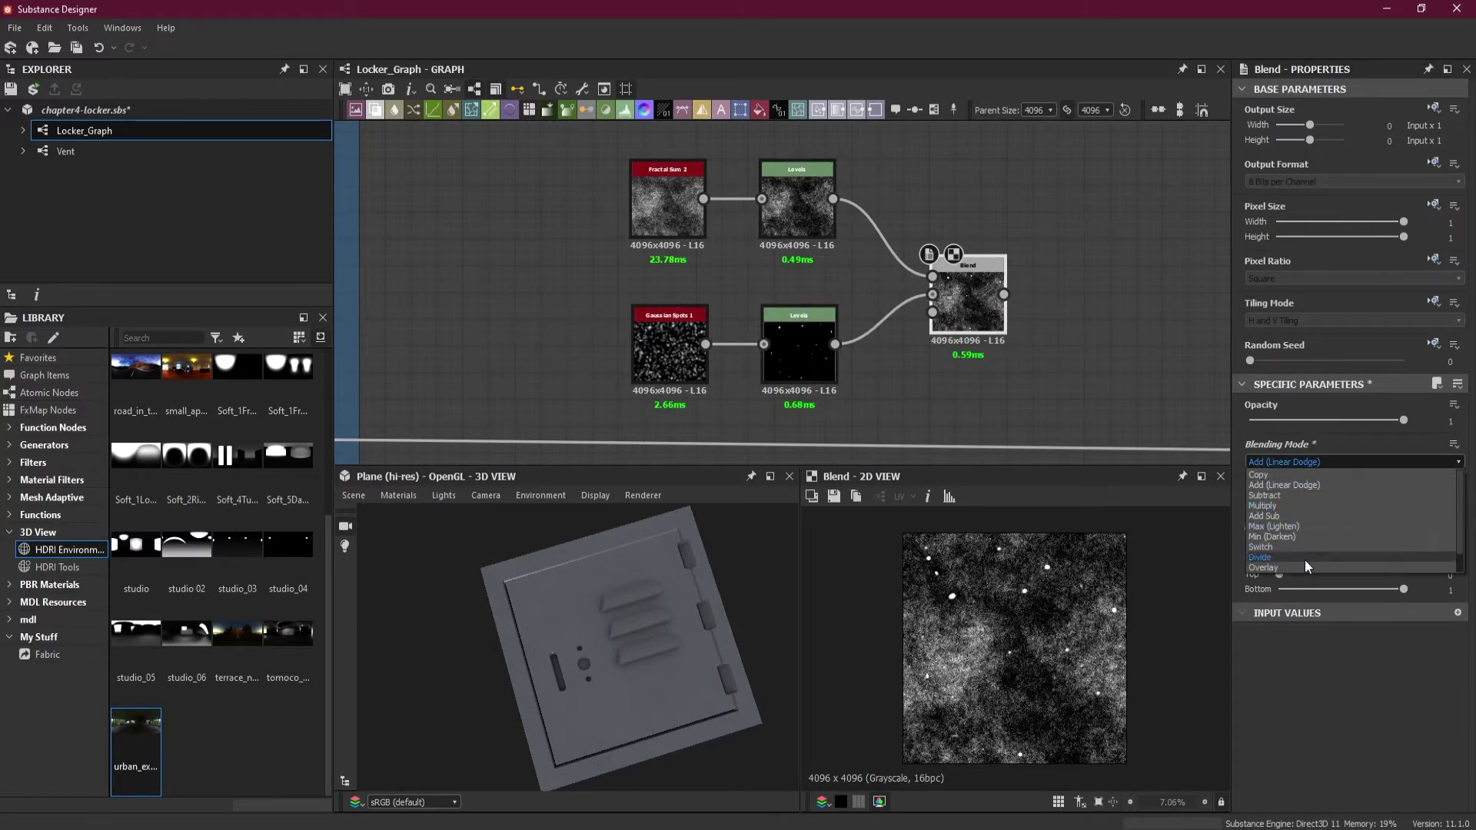
pyautogui.click(1306, 566)
pyautogui.scroll(5, 944, 580)
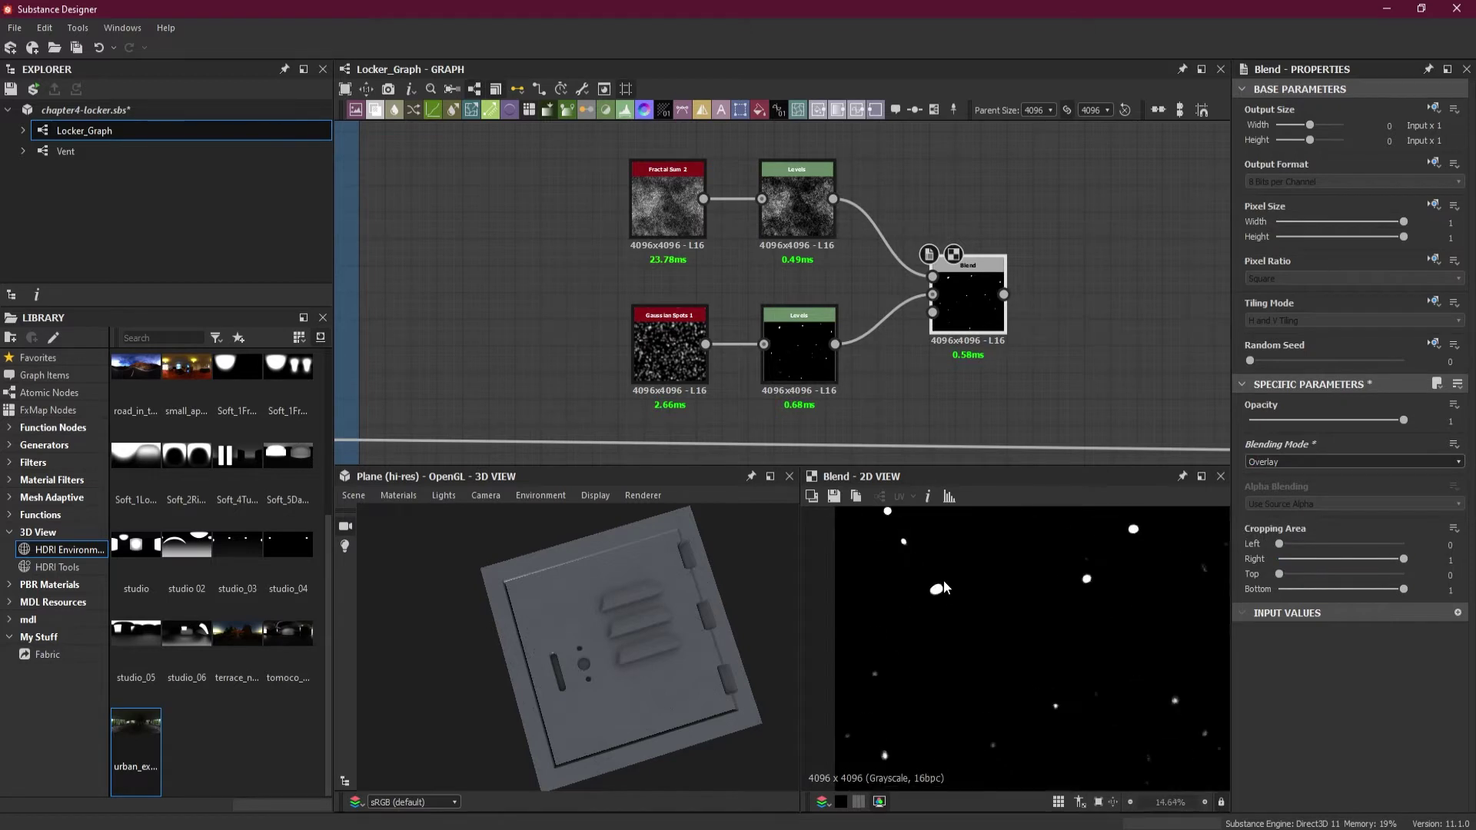
pyautogui.scroll(5, 893, 613)
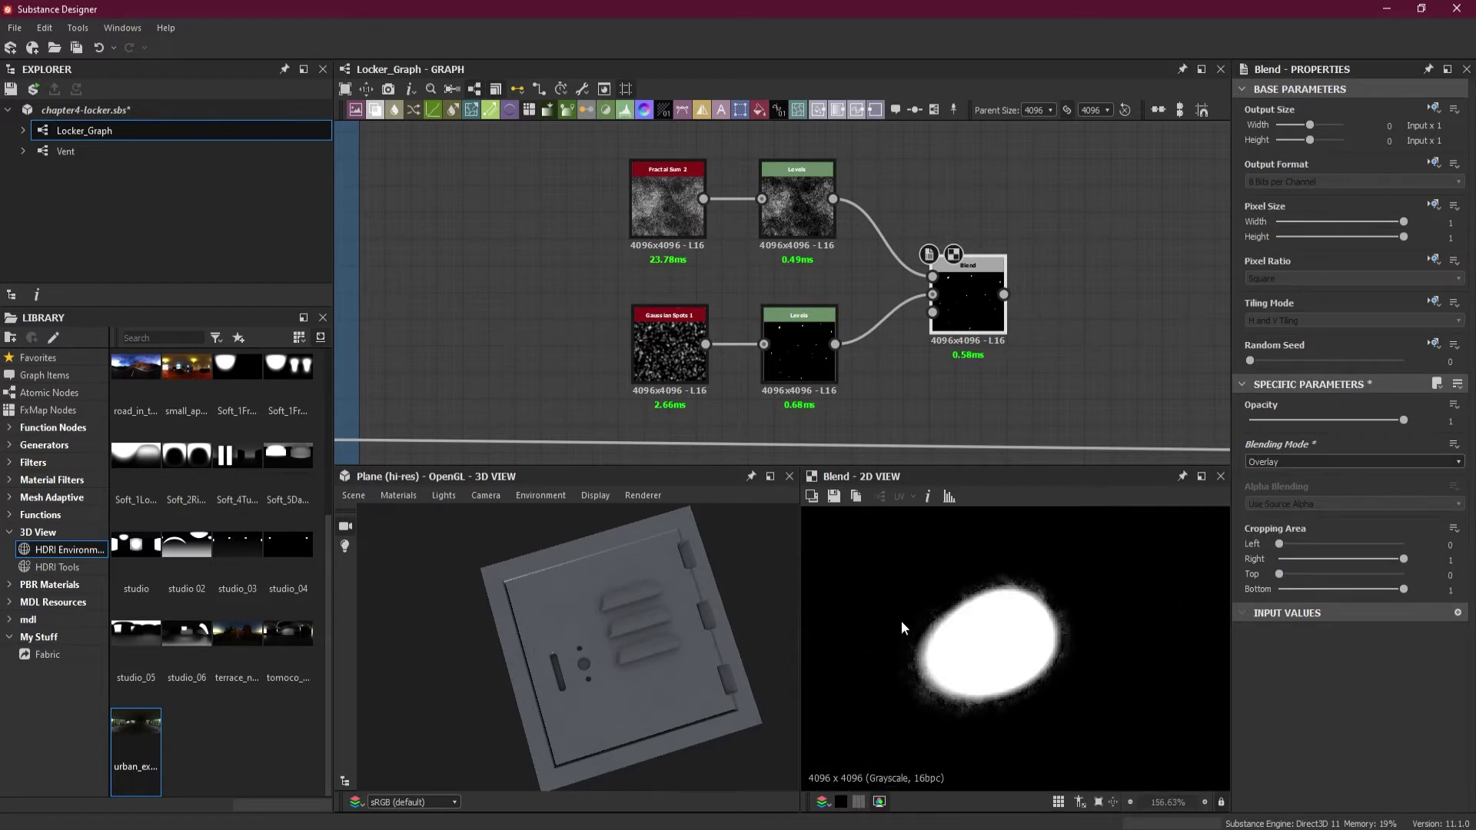
# Step: Compare Copy and Add (Linear Dodge) again, settle on Overlay, and inspect the 2D view
pyautogui.click(1282, 462)
pyautogui.click(1287, 474)
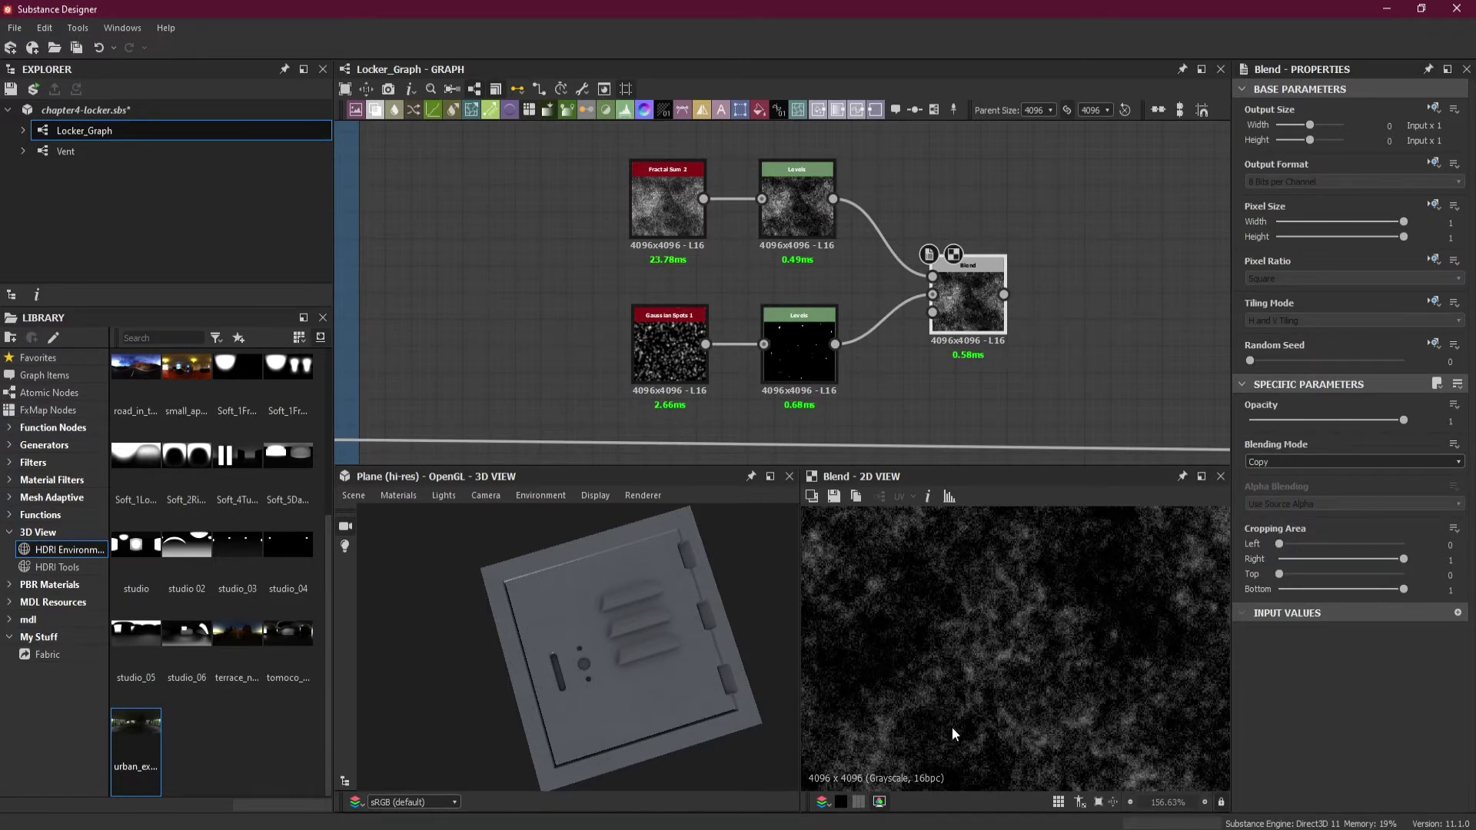
pyautogui.click(1282, 463)
pyautogui.click(1283, 488)
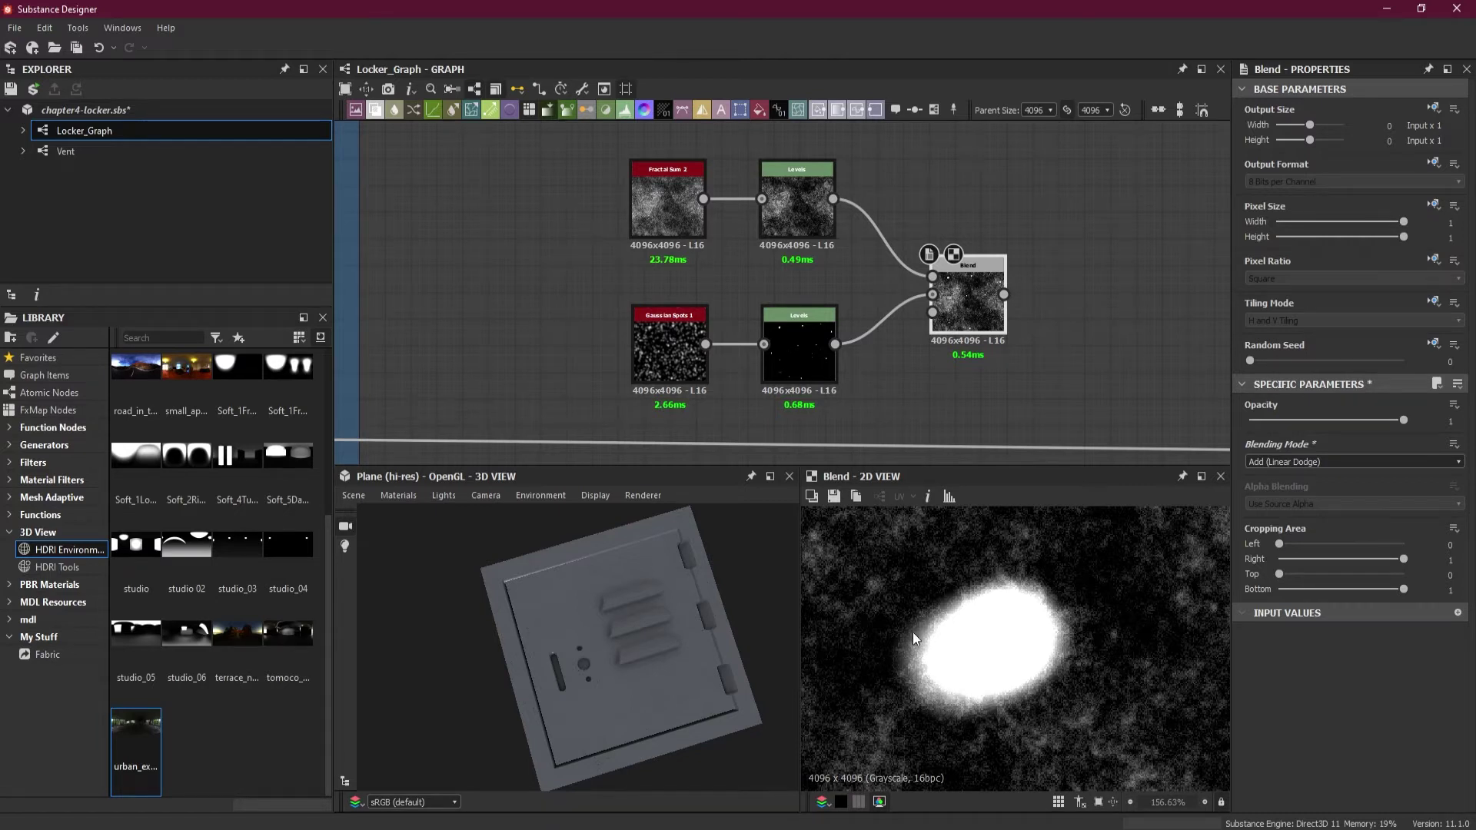
pyautogui.click(1308, 462)
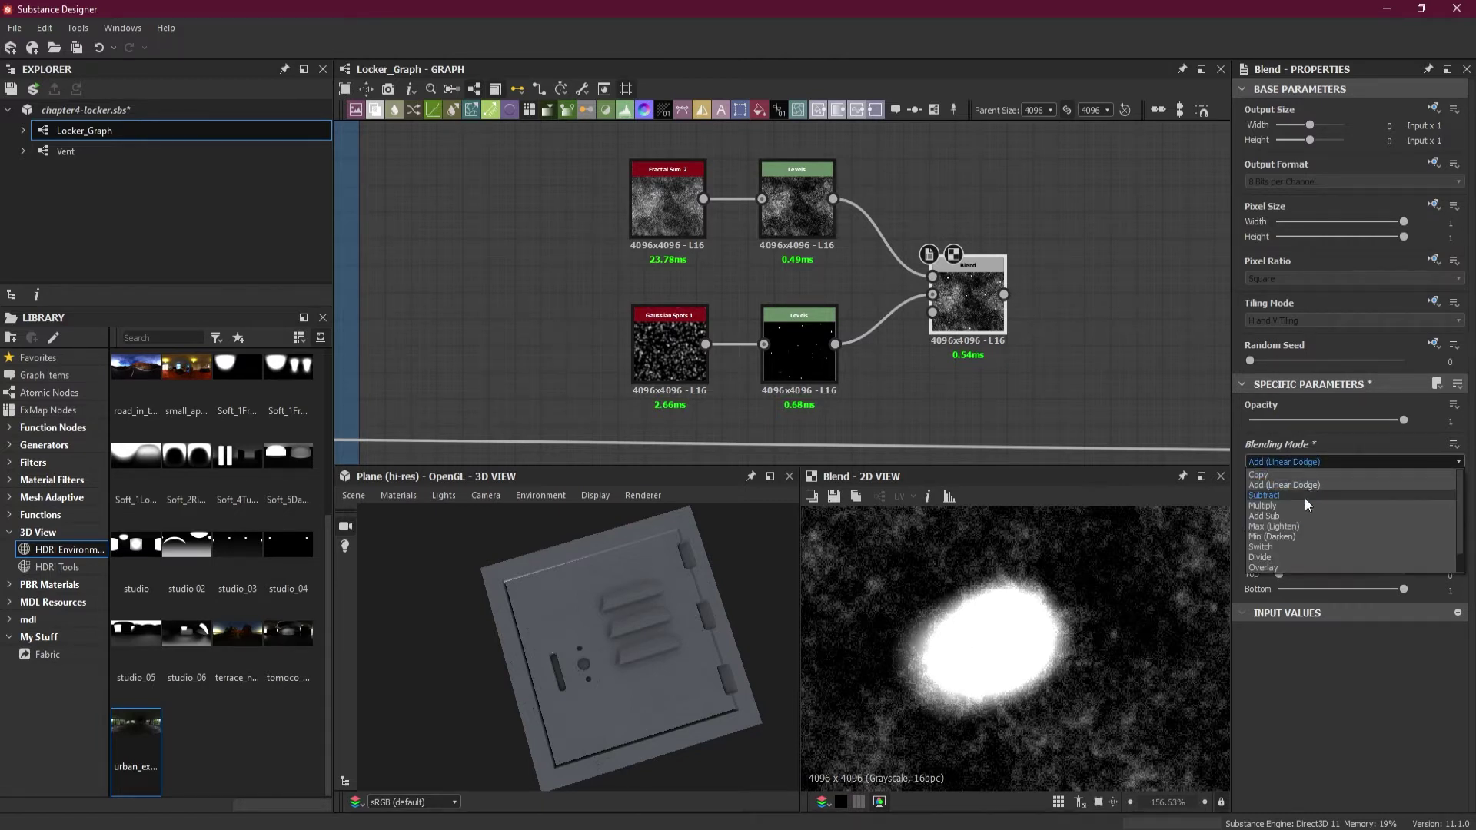
pyautogui.click(1263, 567)
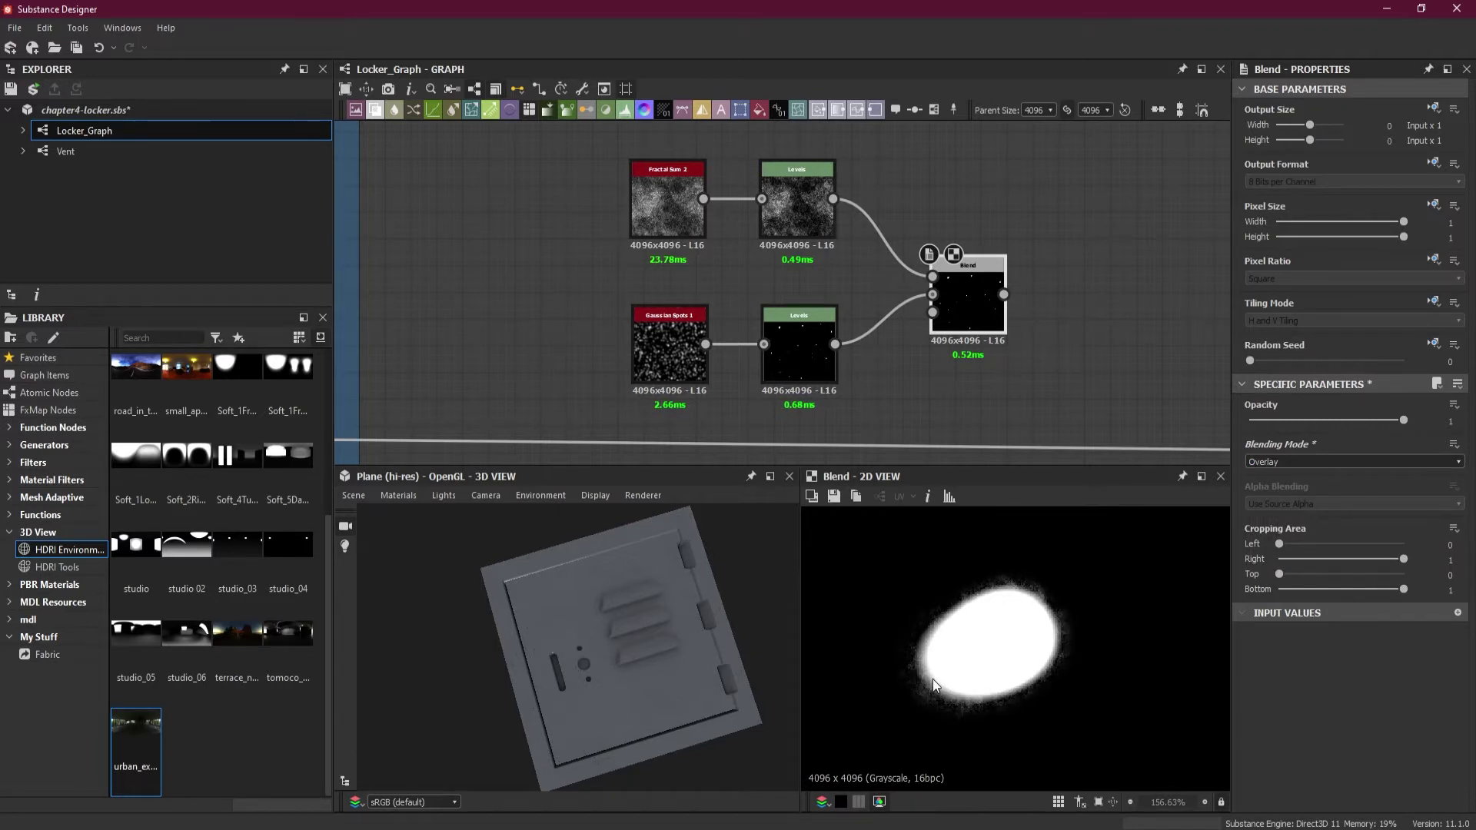
pyautogui.scroll(-10, 1054, 589)
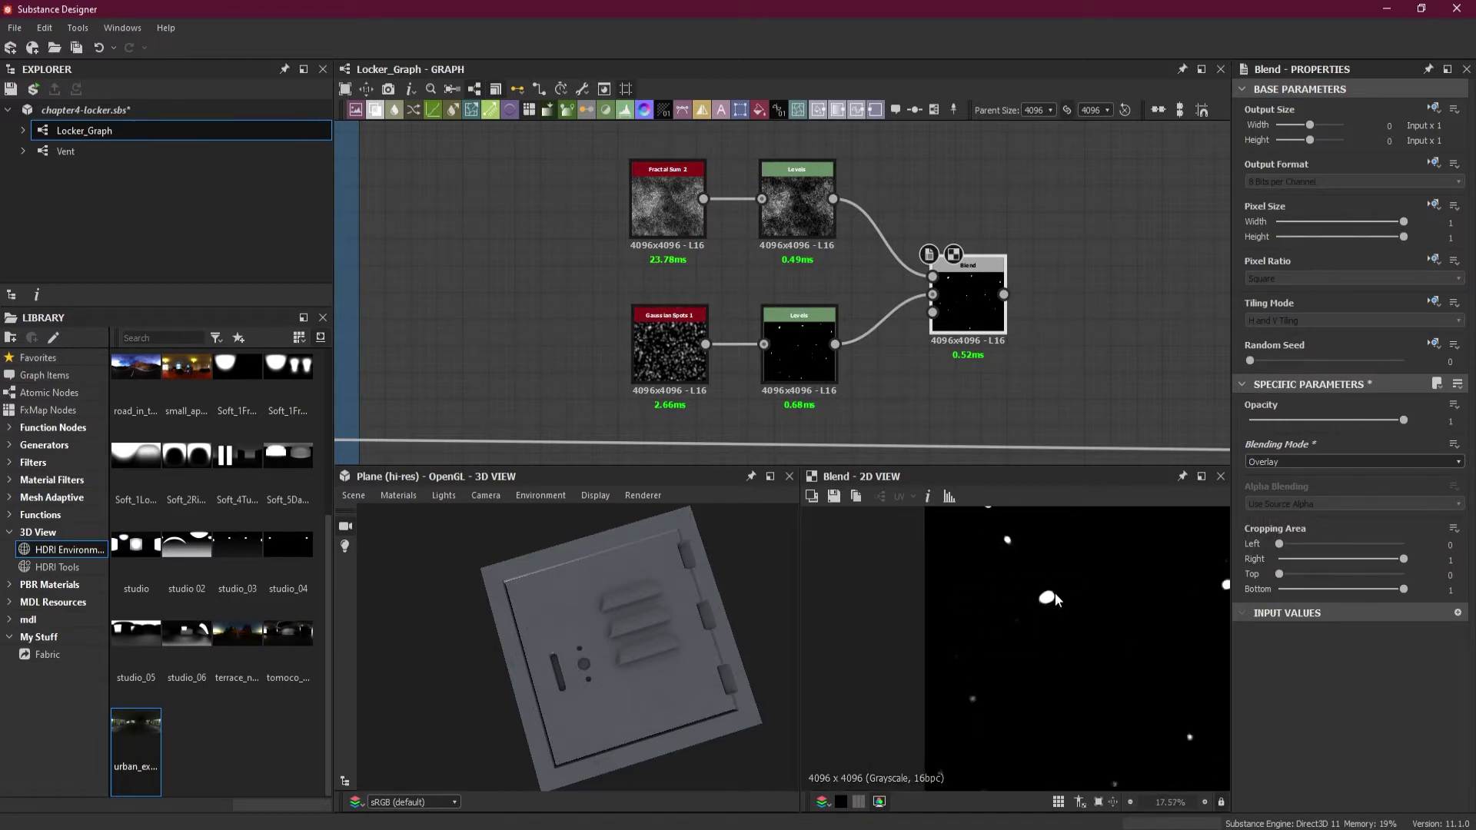
pyautogui.scroll(8, 1055, 594)
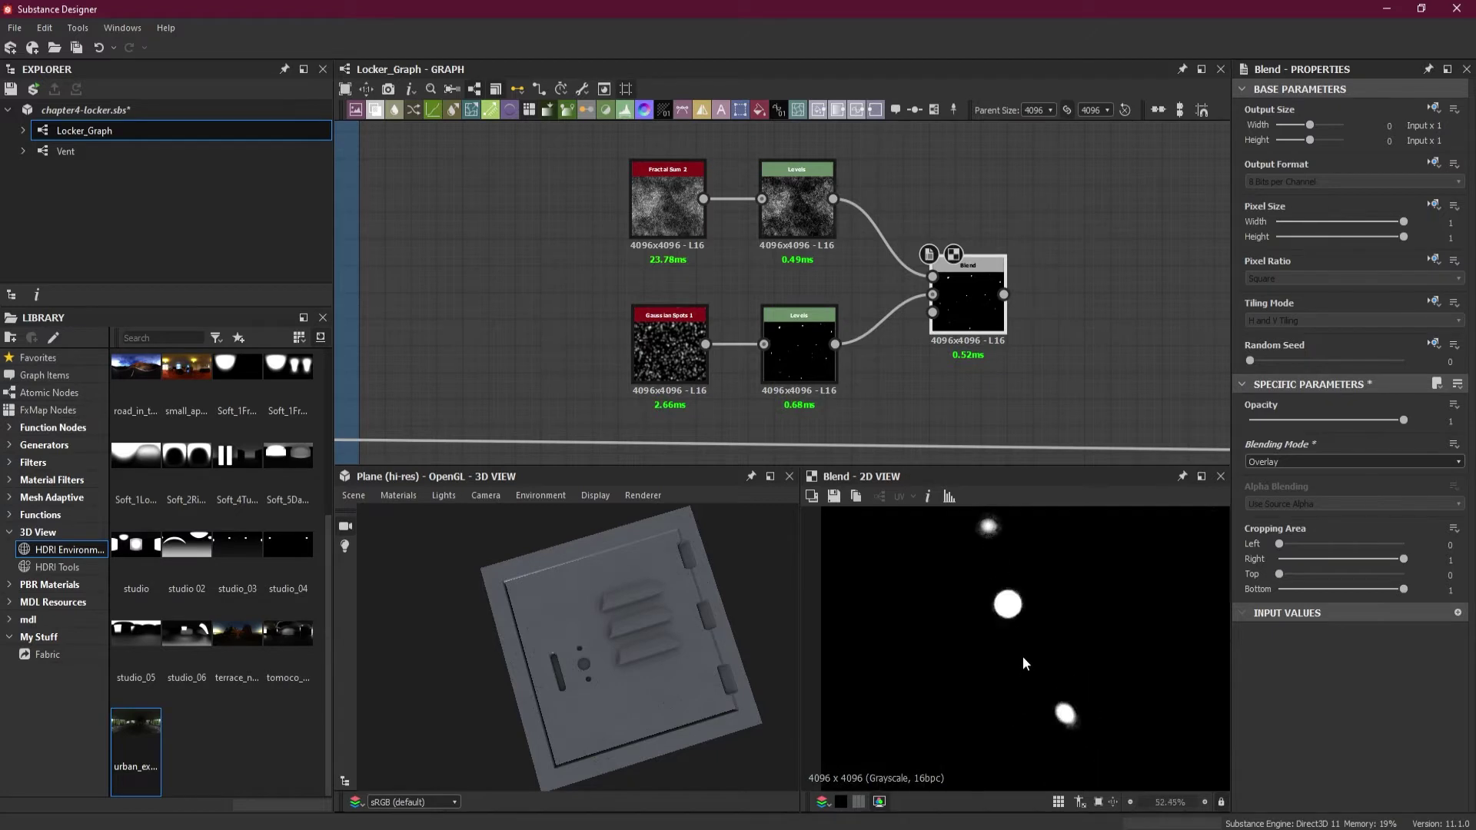
pyautogui.scroll(-10, 1027, 612)
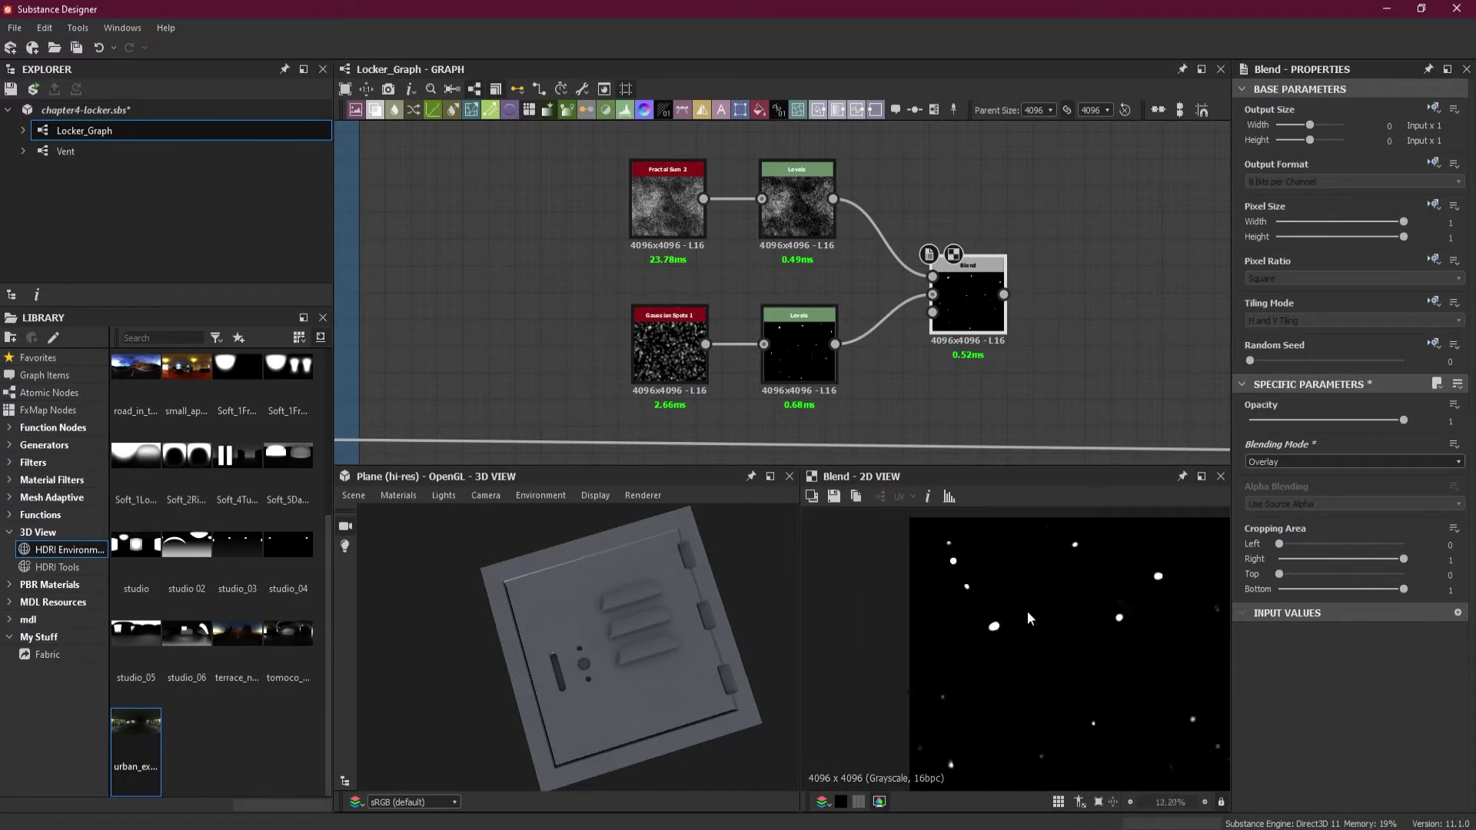
pyautogui.scroll(2, 1027, 611)
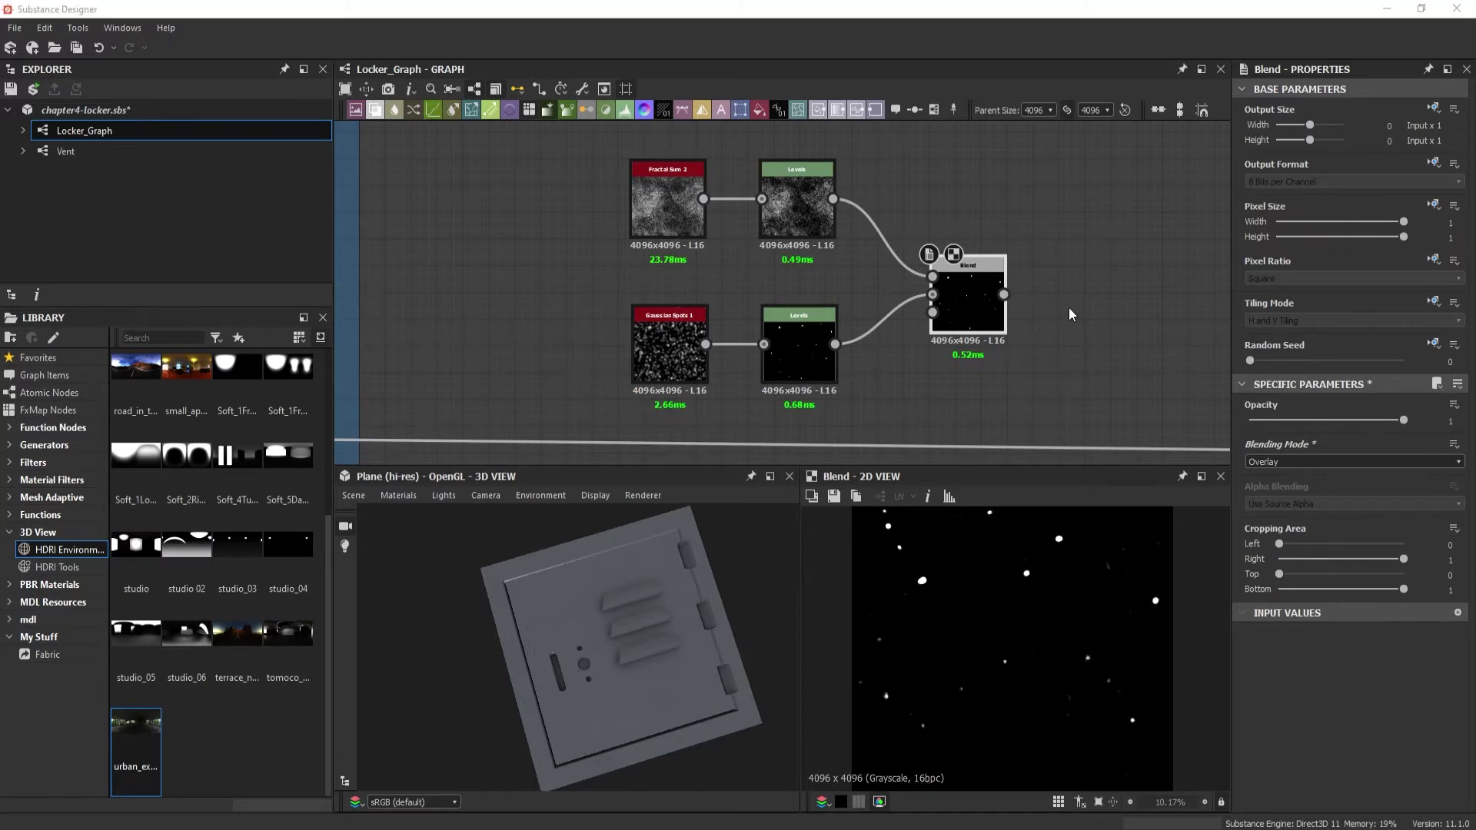
# Step: Add a Blur HQ Grayscale node linked from the Blend output via the 'blur' search
pyautogui.moveTo(1068, 306); pyautogui.dragTo(916, 302, button='middle')
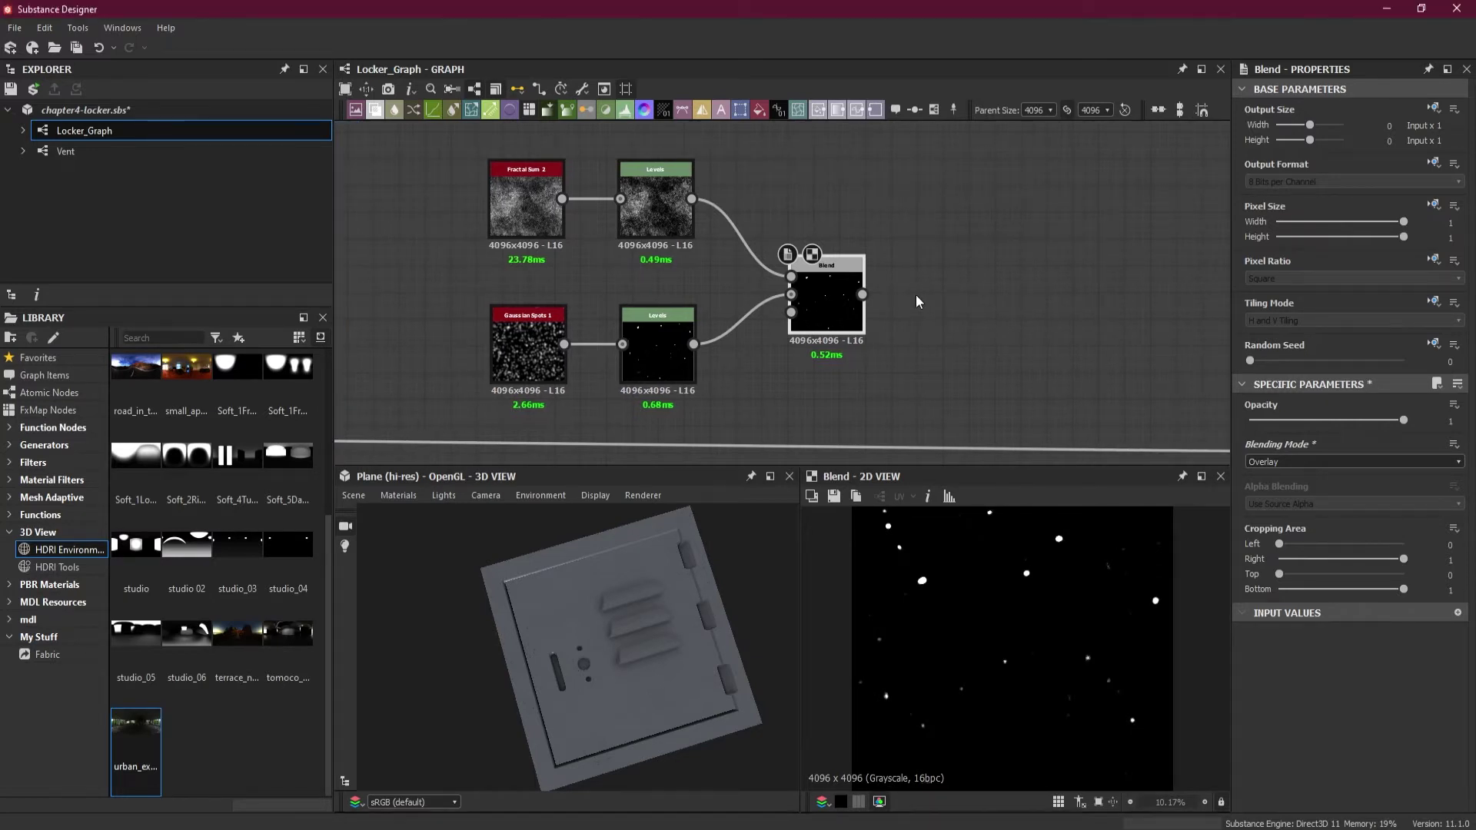
pyautogui.scroll(2, 820, 302)
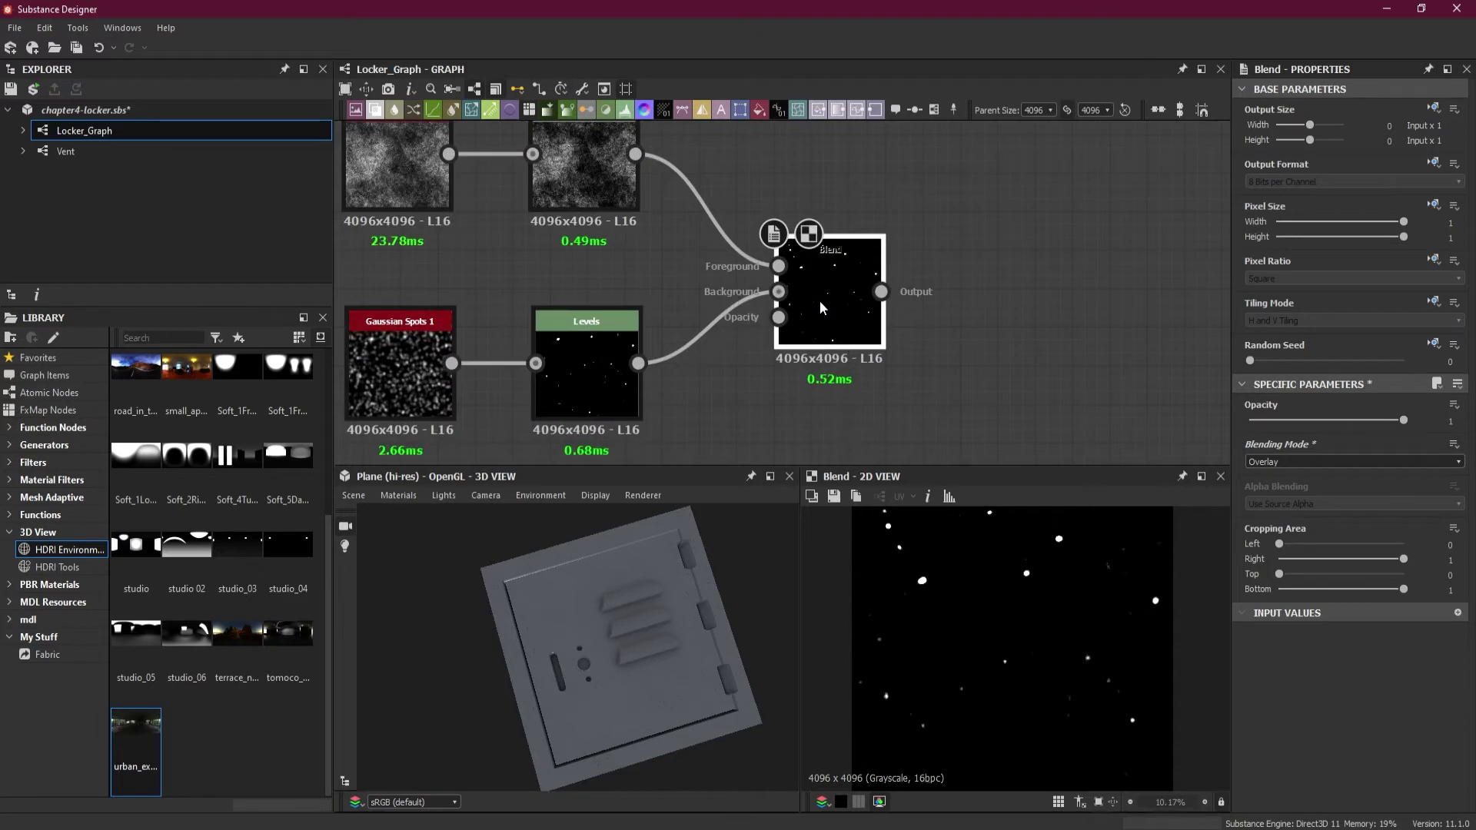
pyautogui.moveTo(882, 291); pyautogui.dragTo(1007, 212)
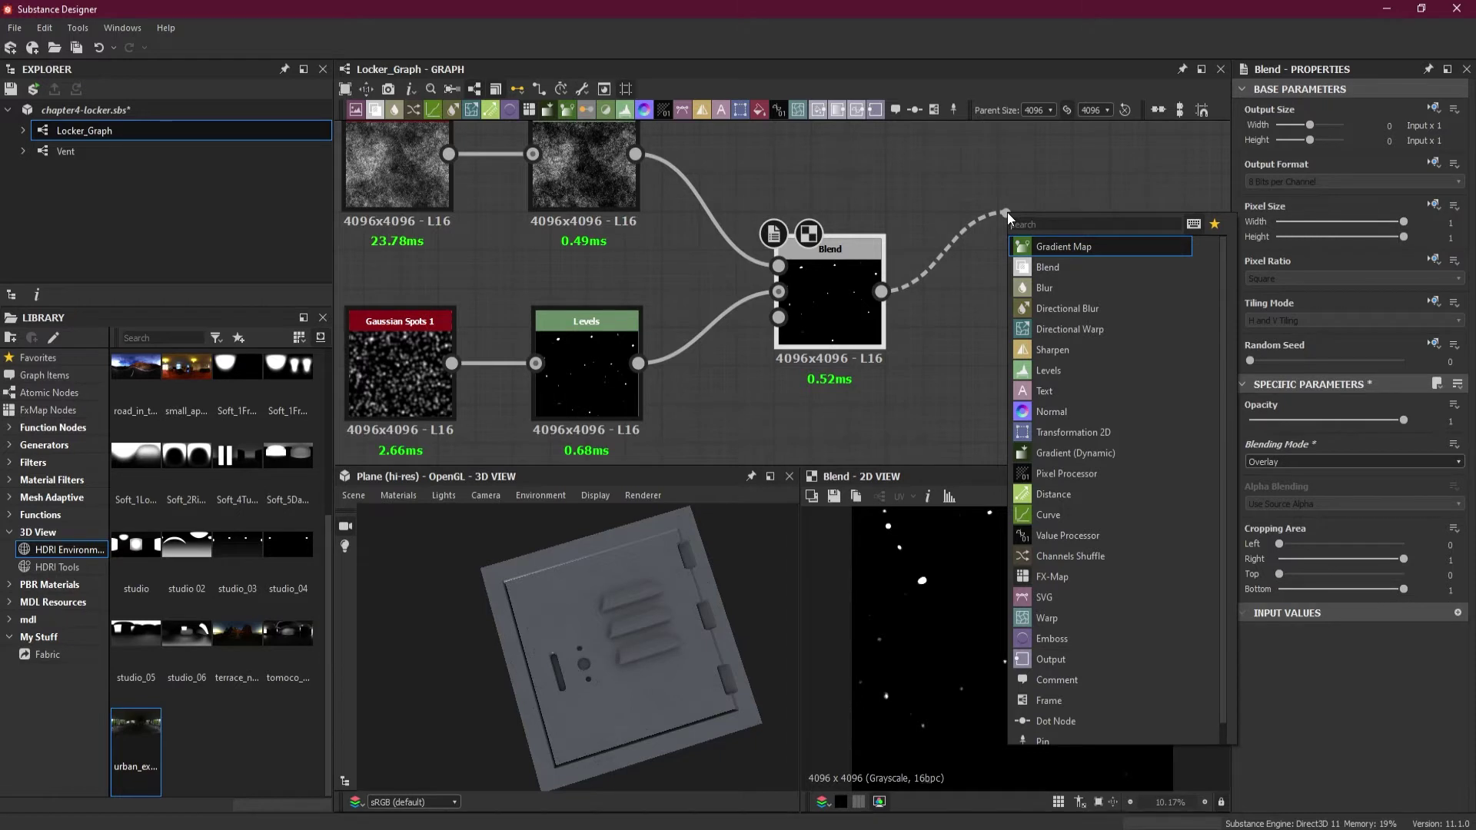
pyautogui.write('blur')
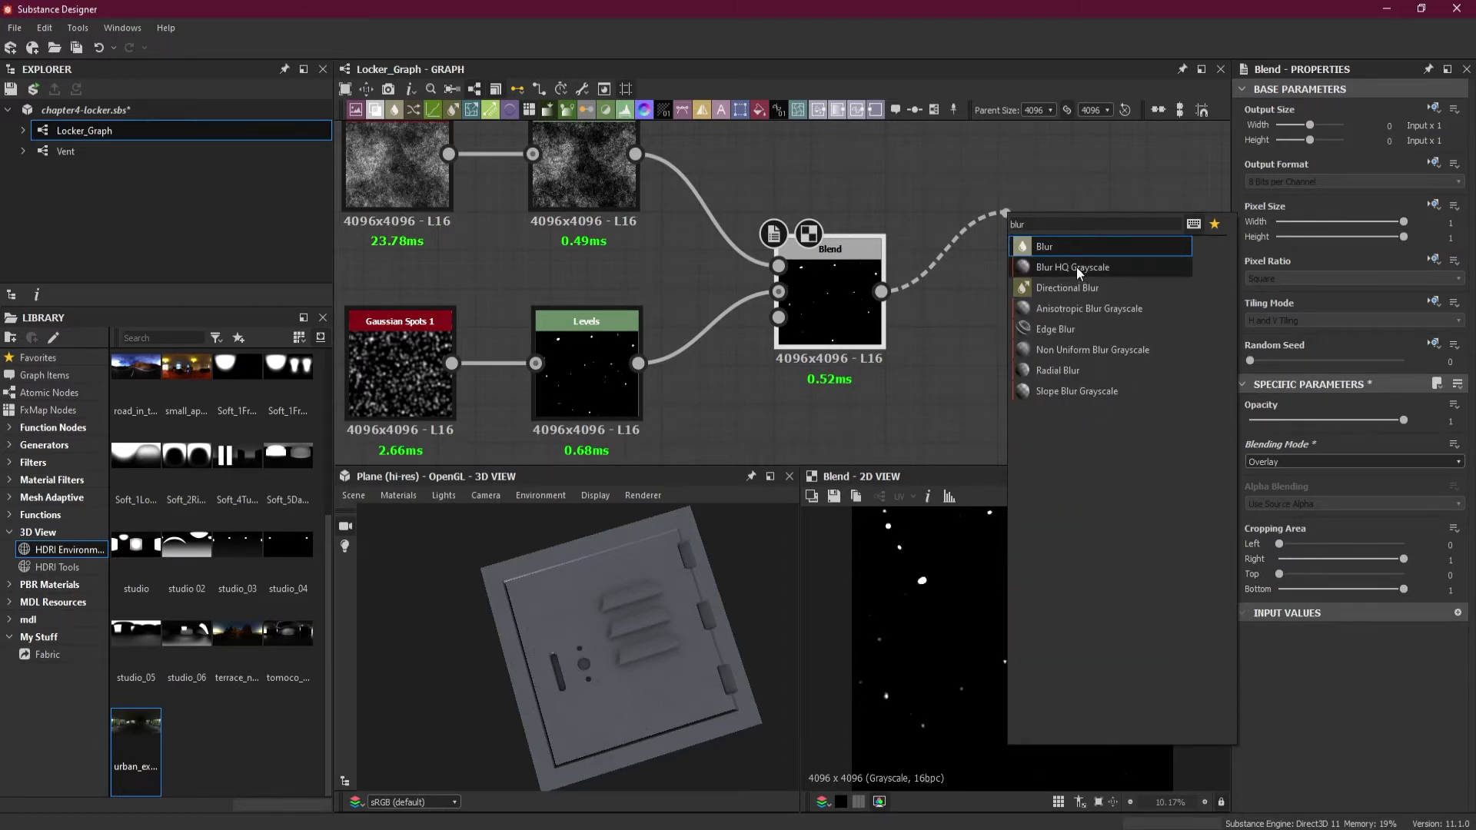
pyautogui.click(1076, 268)
pyautogui.moveTo(1050, 240); pyautogui.dragTo(1013, 203)
# Step: Set the blur Quality to 1 and Intensity to 0.72
pyautogui.moveTo(1253, 479); pyautogui.dragTo(1440, 508)
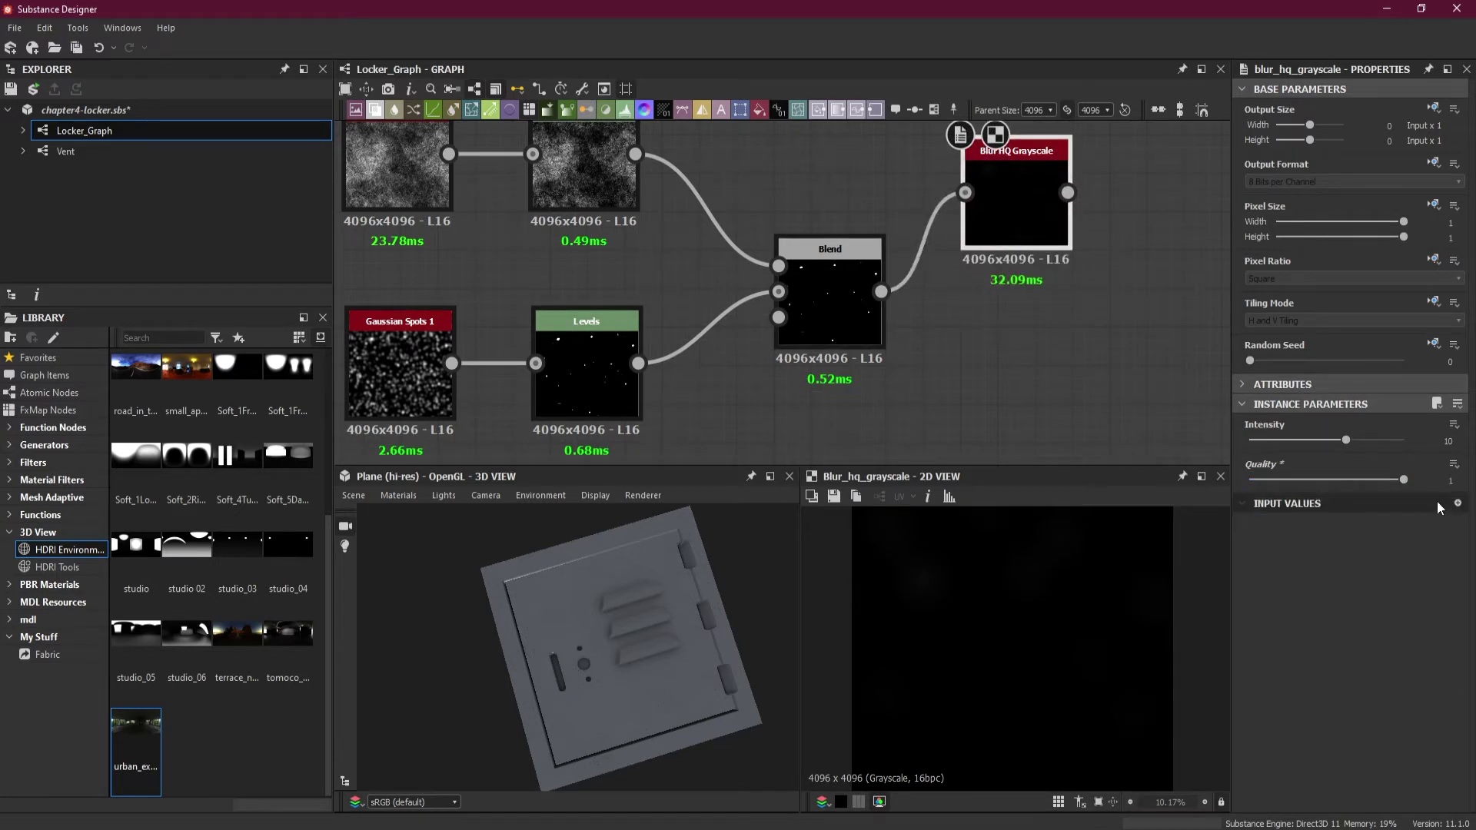
pyautogui.click(1449, 441)
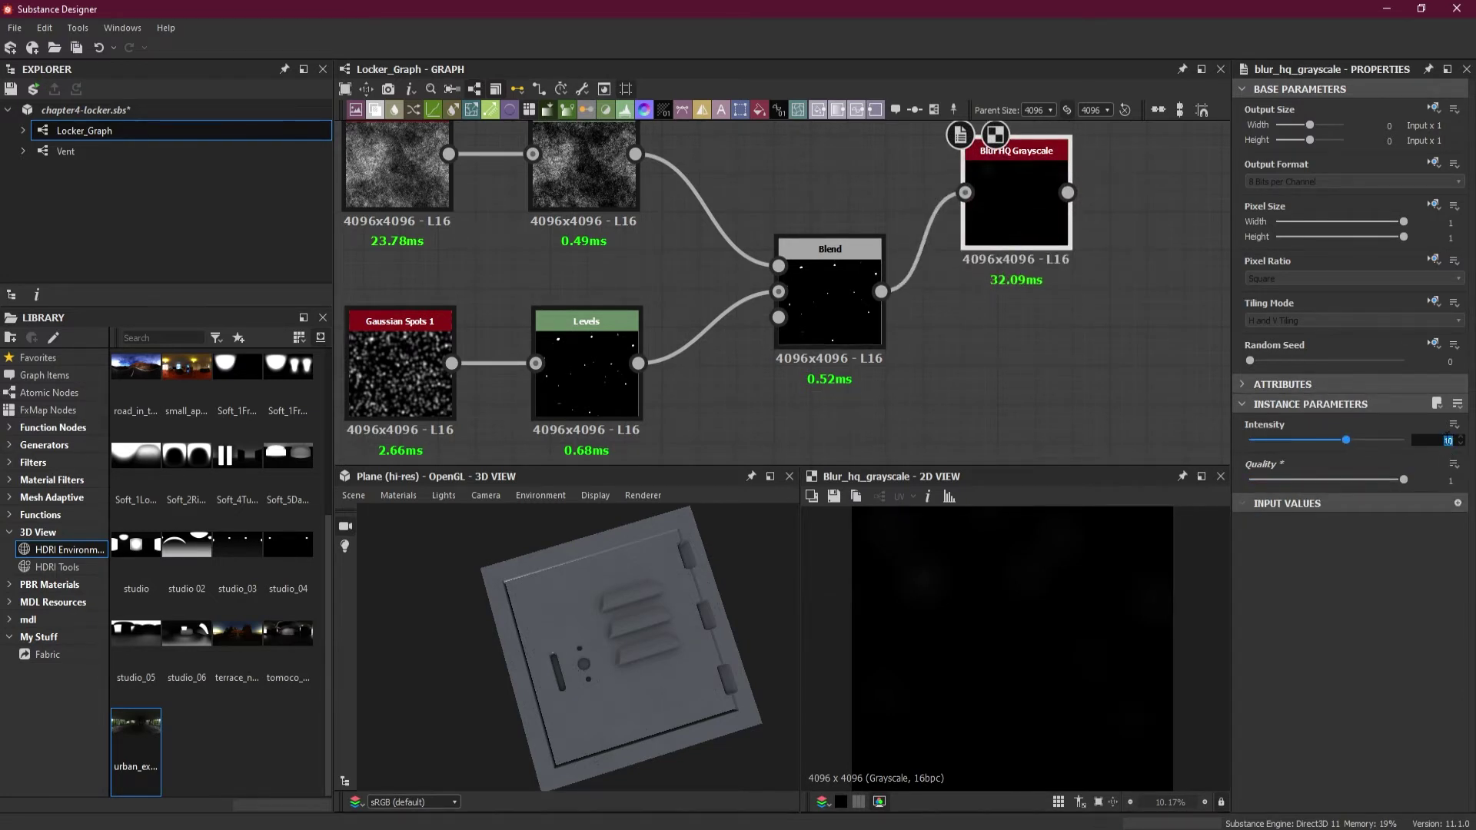
pyautogui.press('BackSpace')
pyautogui.press('Return')
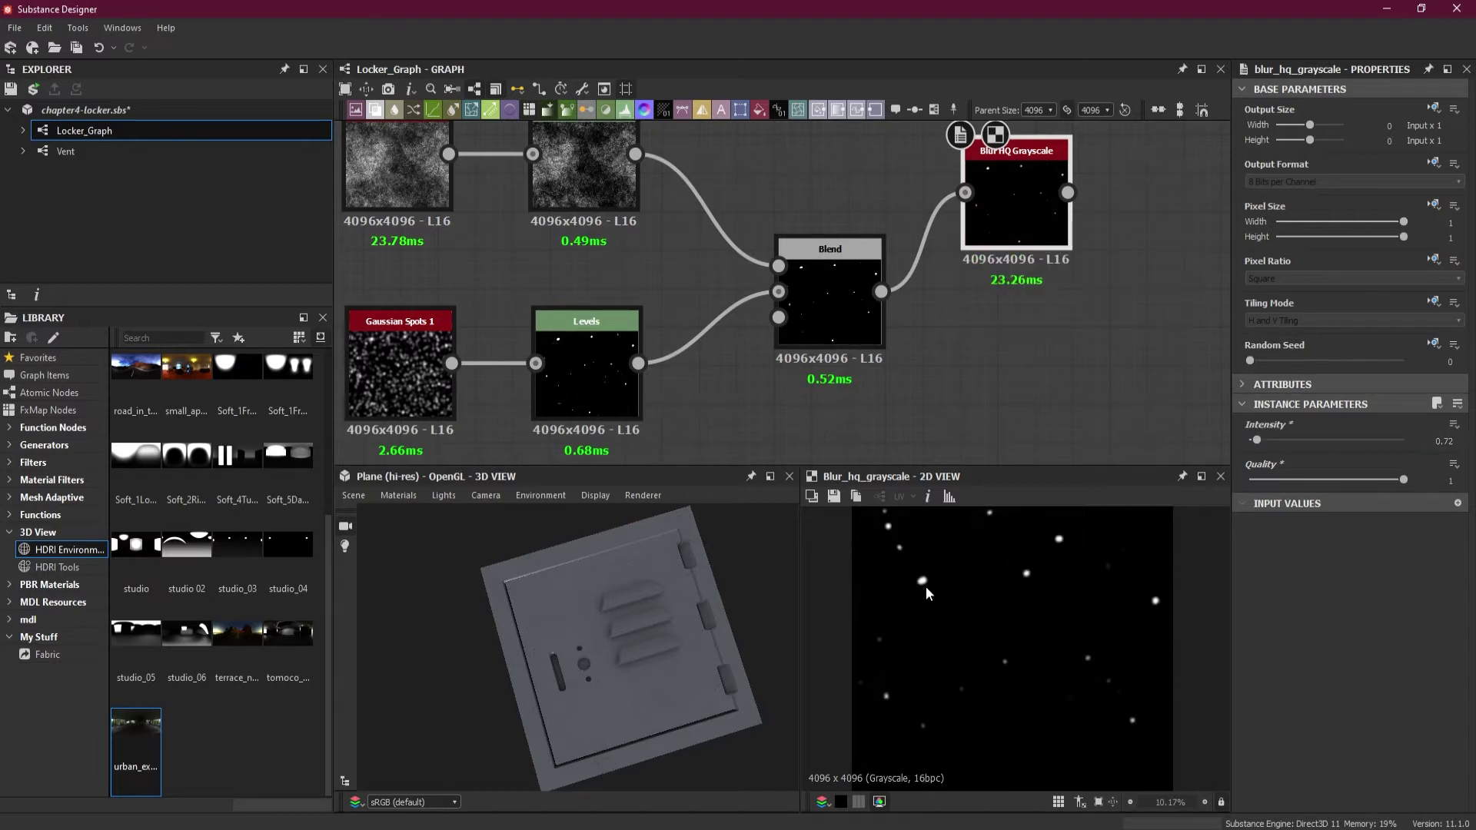
pyautogui.scroll(10, 925, 585)
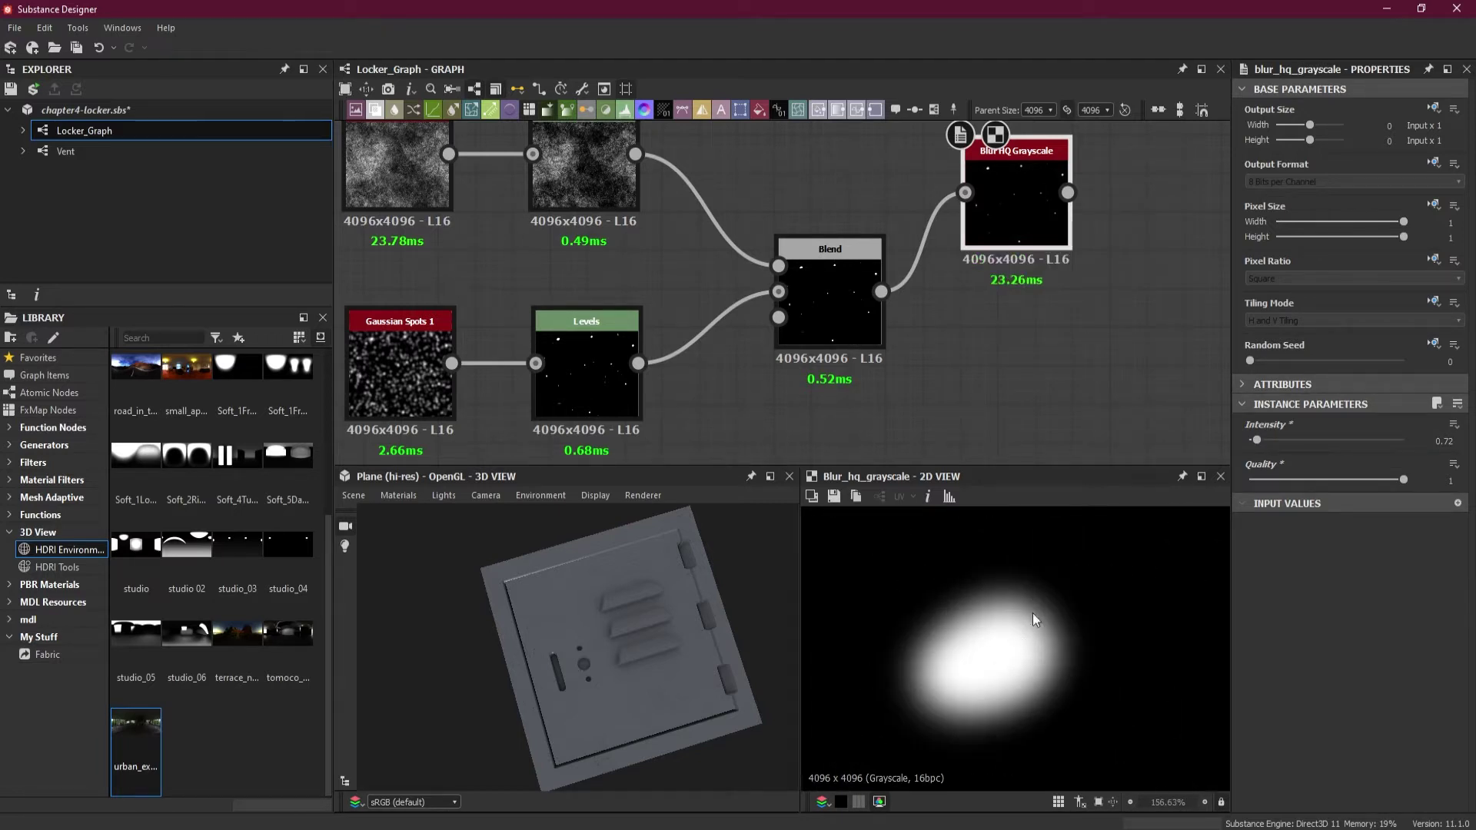
pyautogui.scroll(2, 1031, 615)
pyautogui.scroll(-8, 985, 648)
pyautogui.scroll(-6, 983, 650)
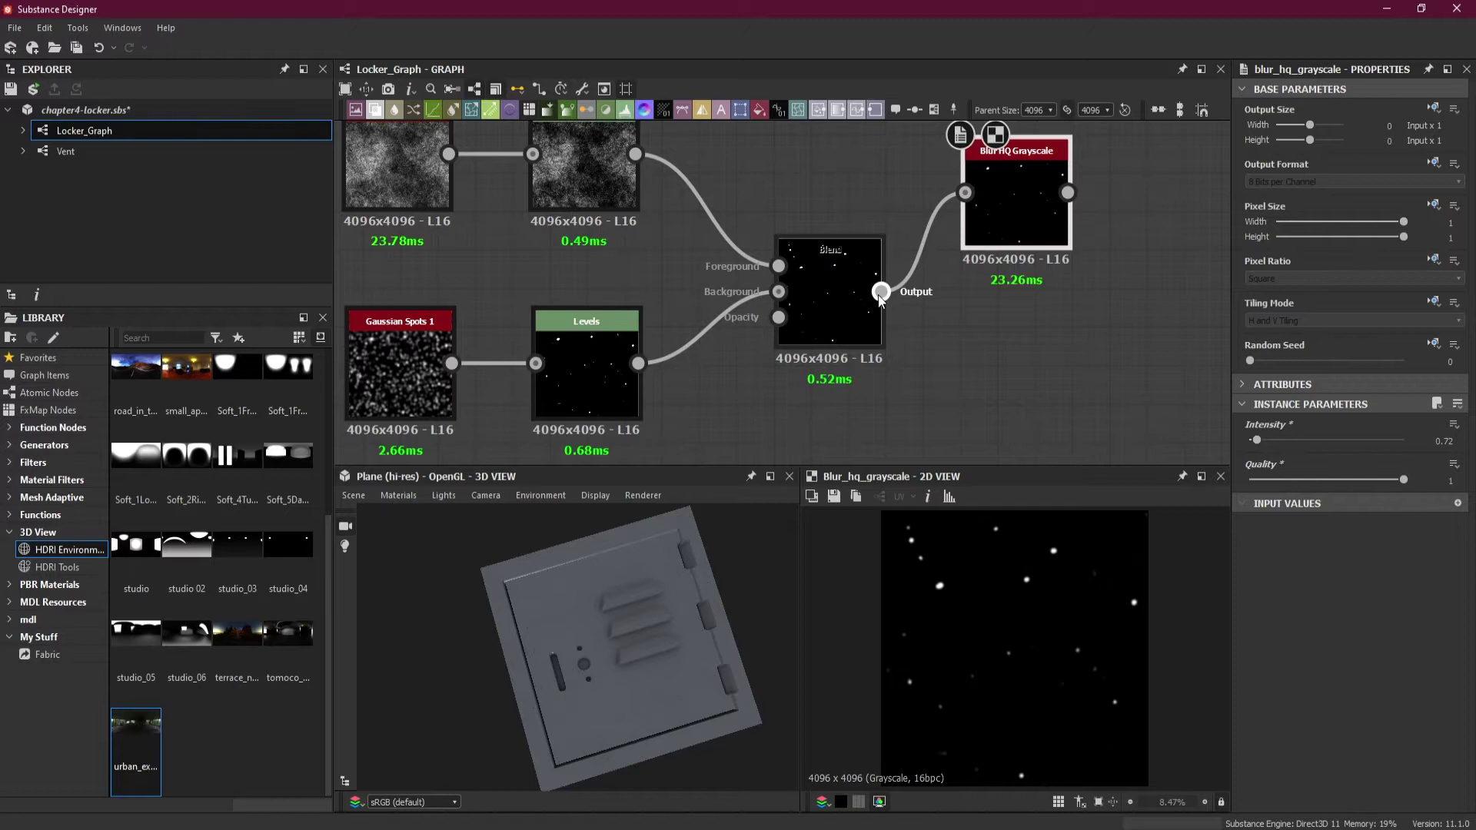
# Step: Add a Levels node fed by the Blend output and show its settings as numeric values
pyautogui.moveTo(897, 339); pyautogui.dragTo(970, 381)
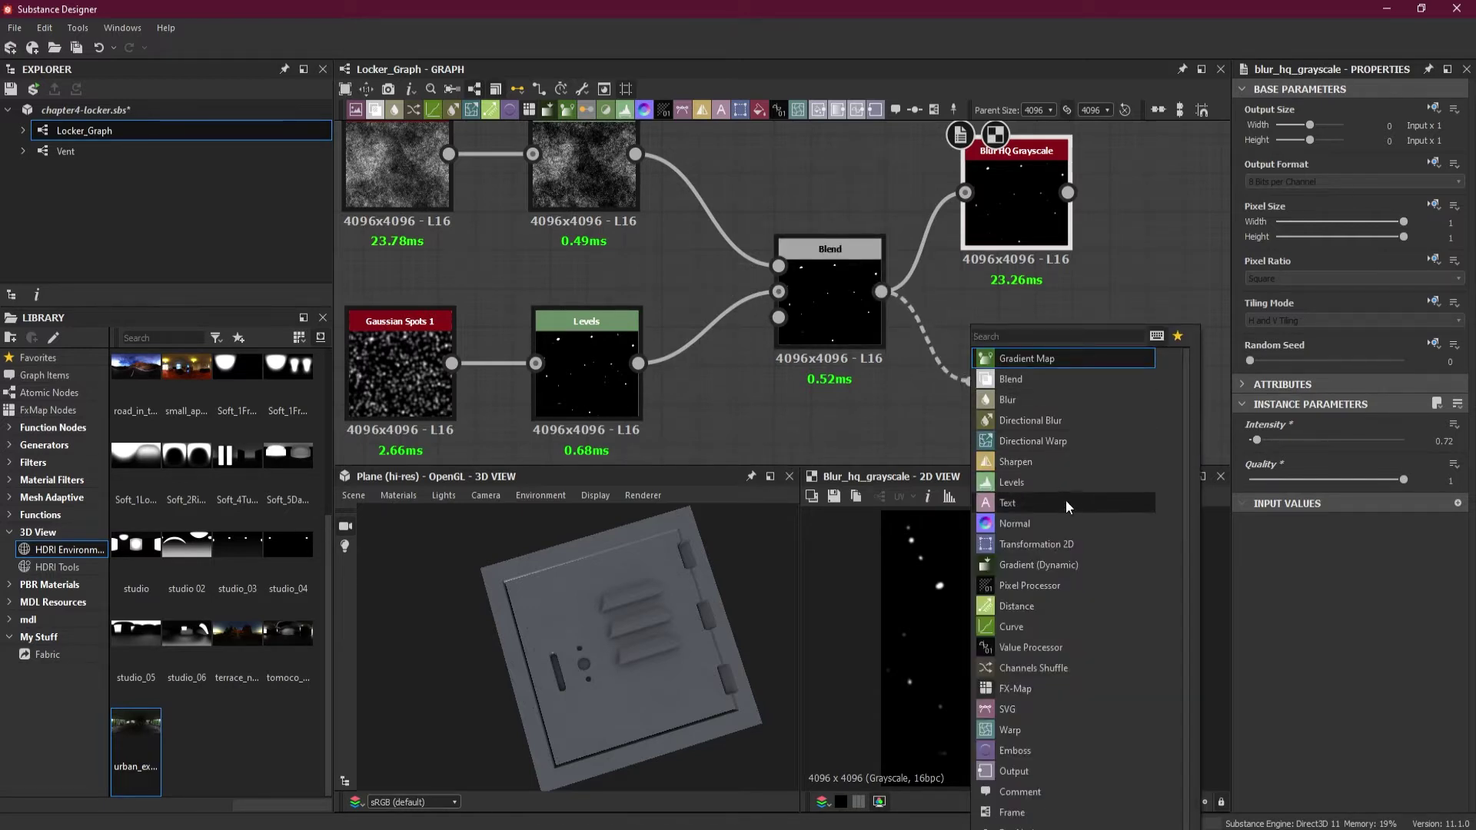
pyautogui.click(1060, 485)
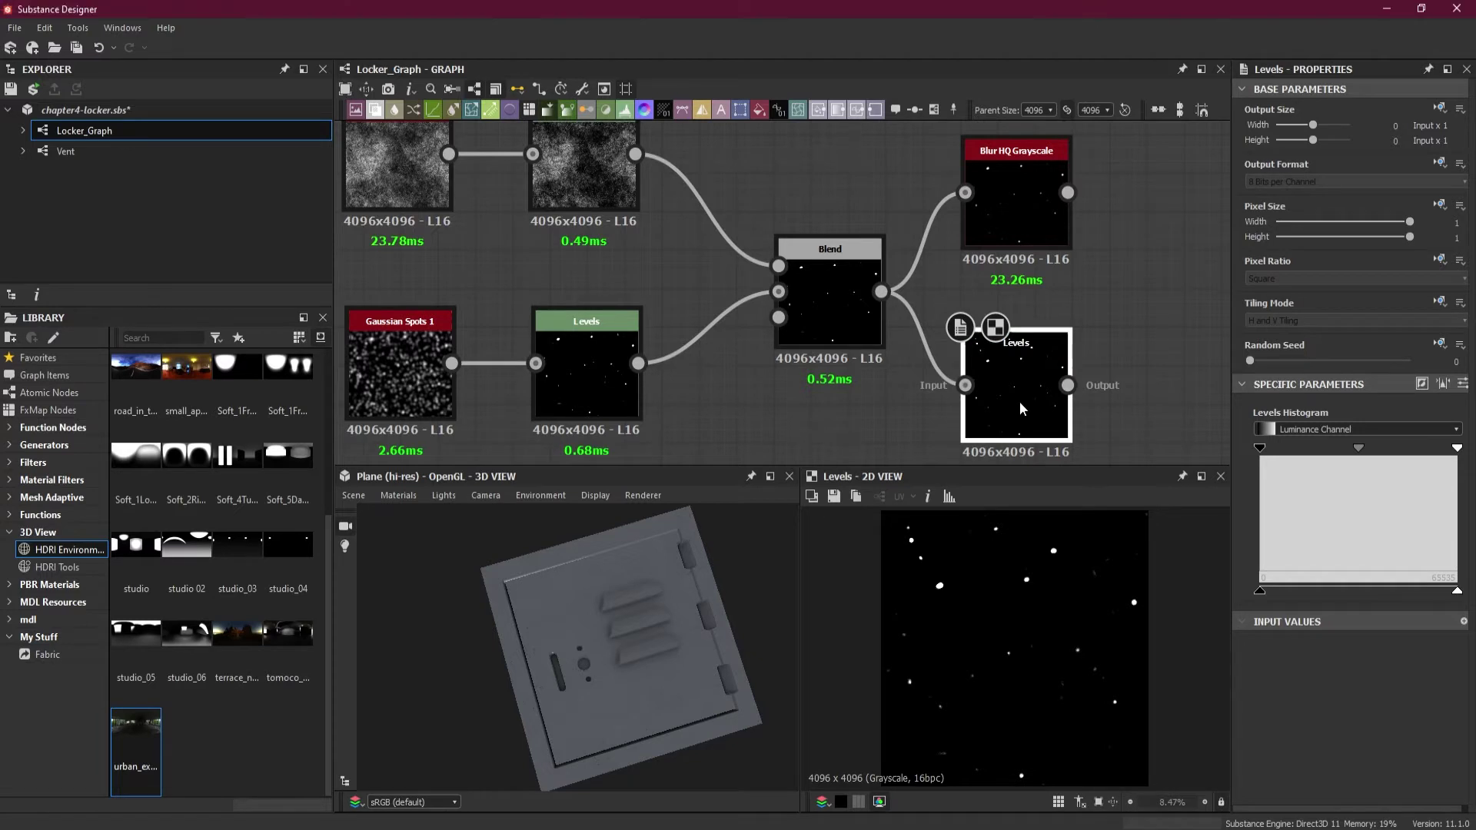
pyautogui.moveTo(1137, 371); pyautogui.dragTo(1031, 339, button='middle')
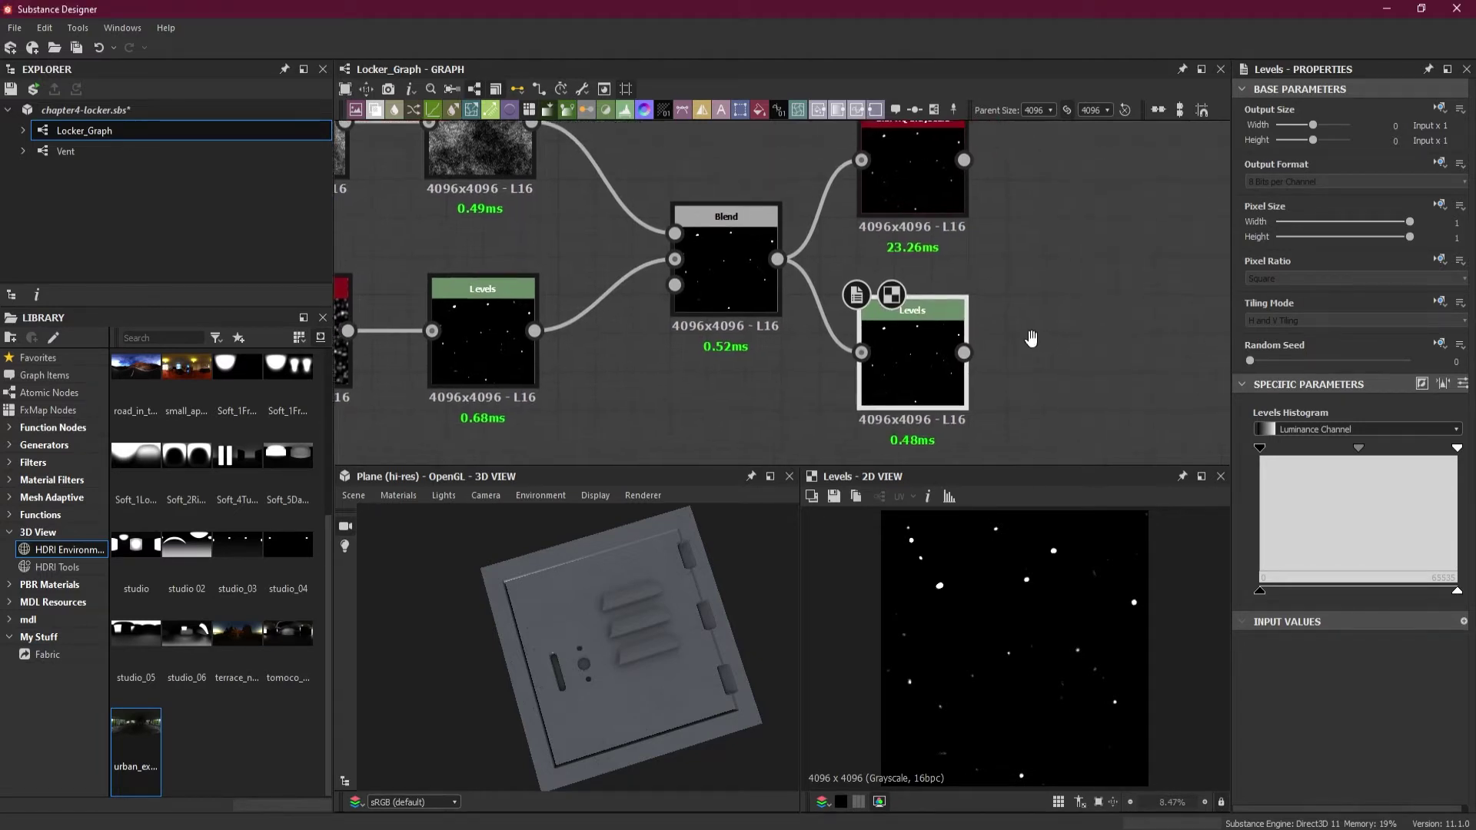
pyautogui.click(1463, 385)
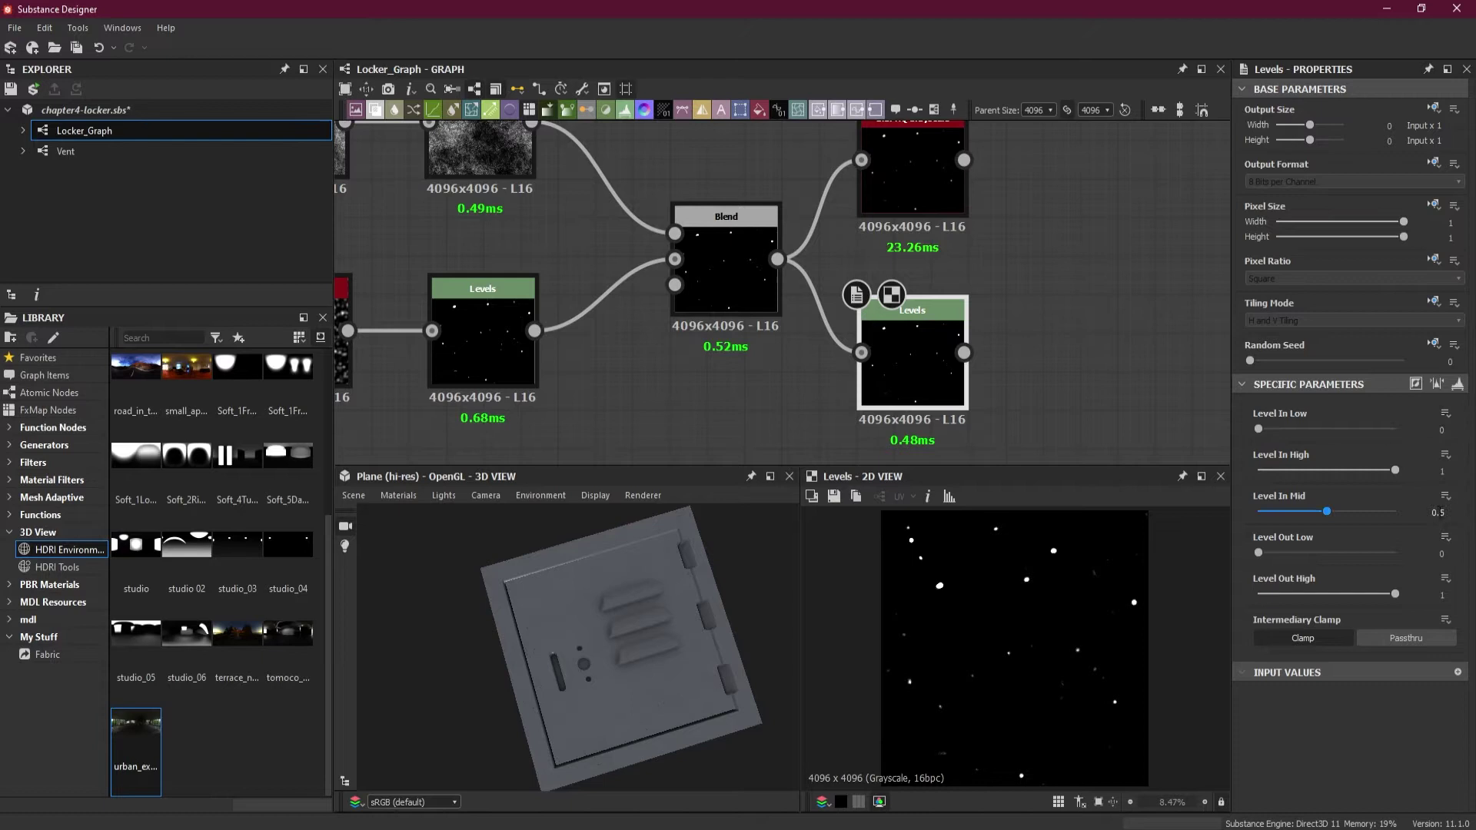
# Step: Set the new Levels node's Level In Mid to 0.59
pyautogui.click(1438, 512)
pyautogui.write('.6')
pyautogui.press('Return')
pyautogui.scroll(5, 973, 635)
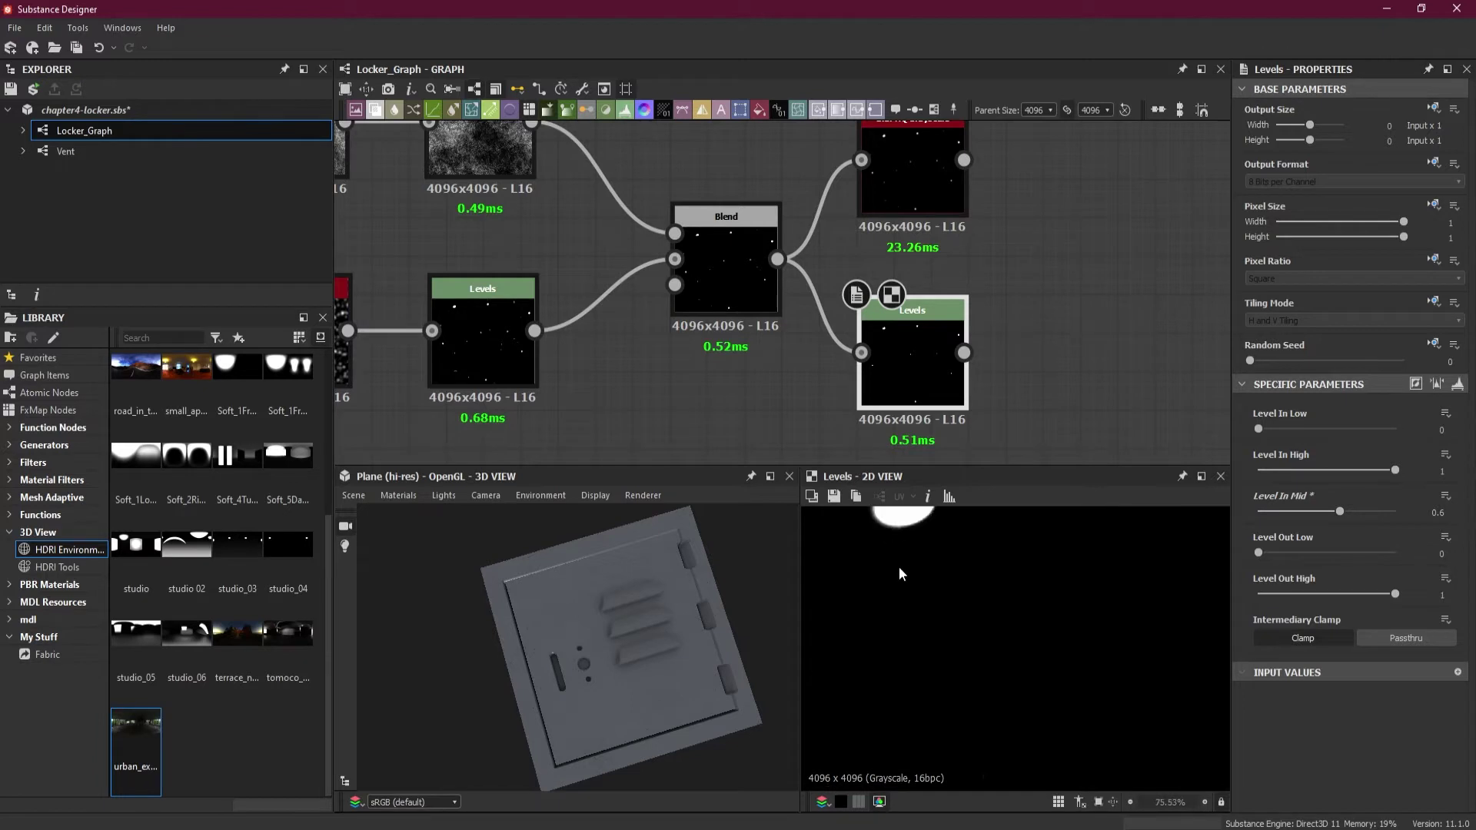
pyautogui.moveTo(898, 566); pyautogui.dragTo(950, 646, button='middle')
pyautogui.scroll(5, 902, 579)
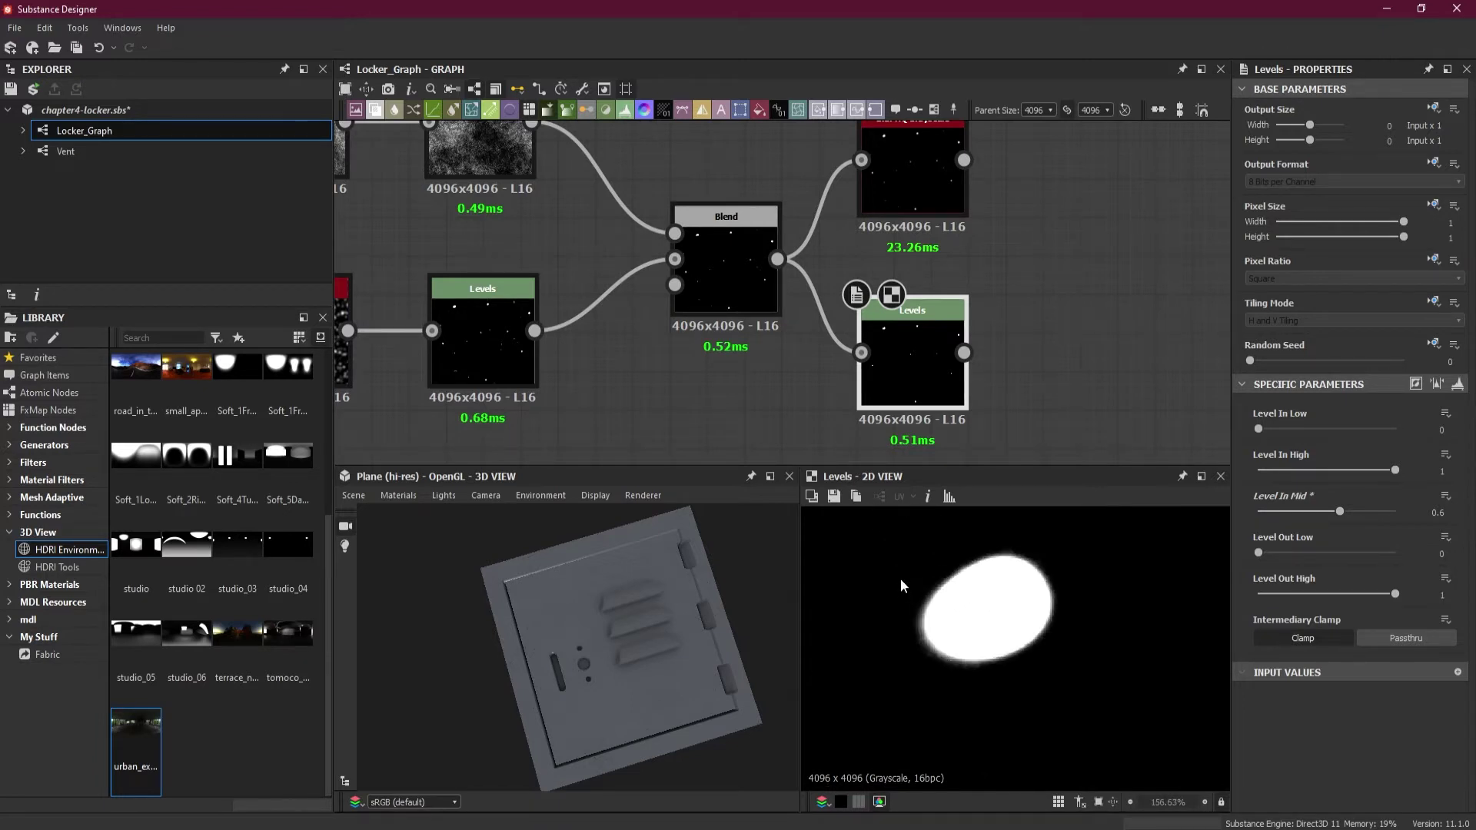
pyautogui.doubleClick(1438, 512)
pyautogui.press('BackSpace')
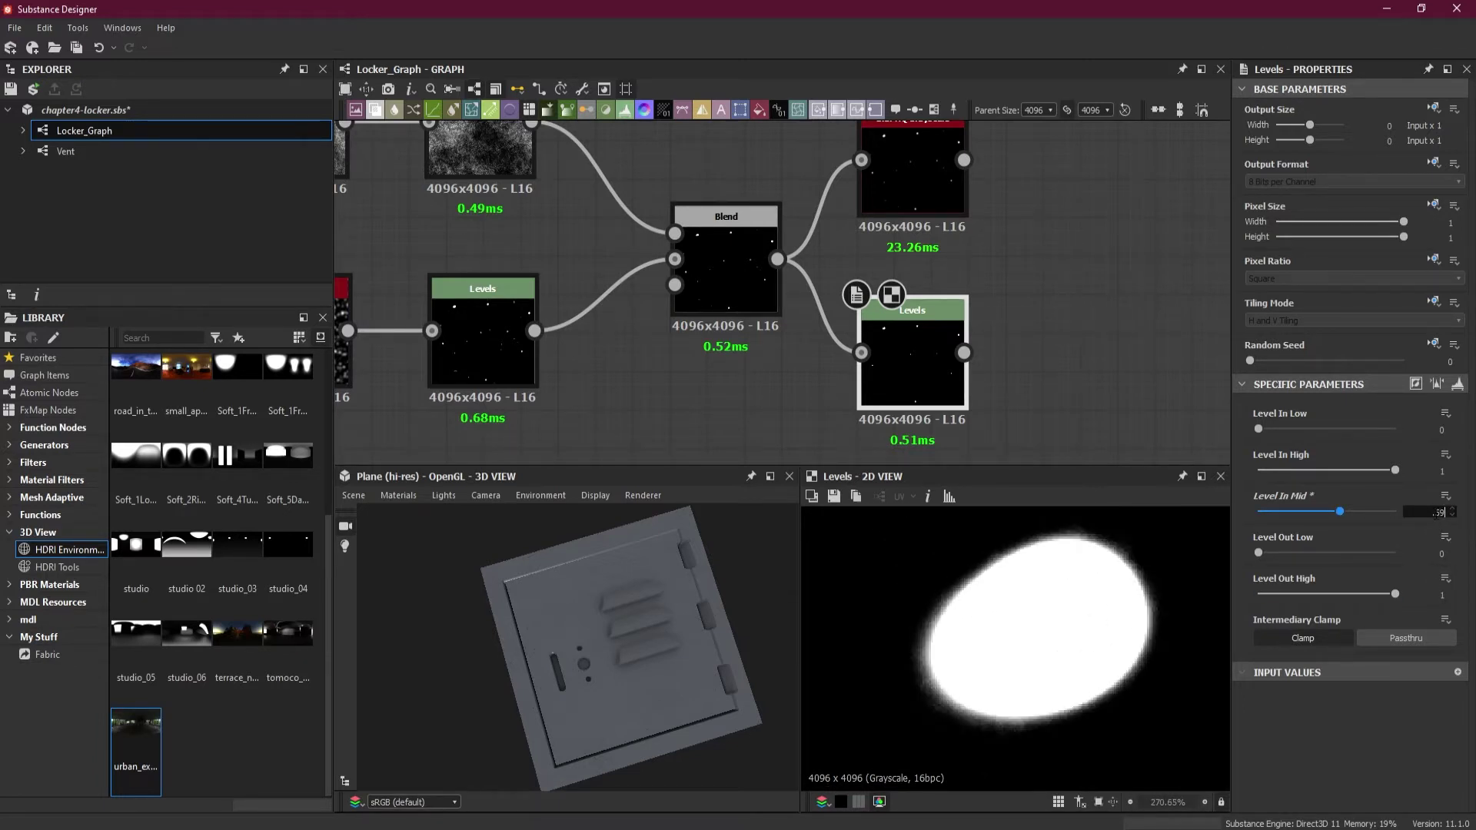
pyautogui.write('.59')
pyautogui.press('Return')
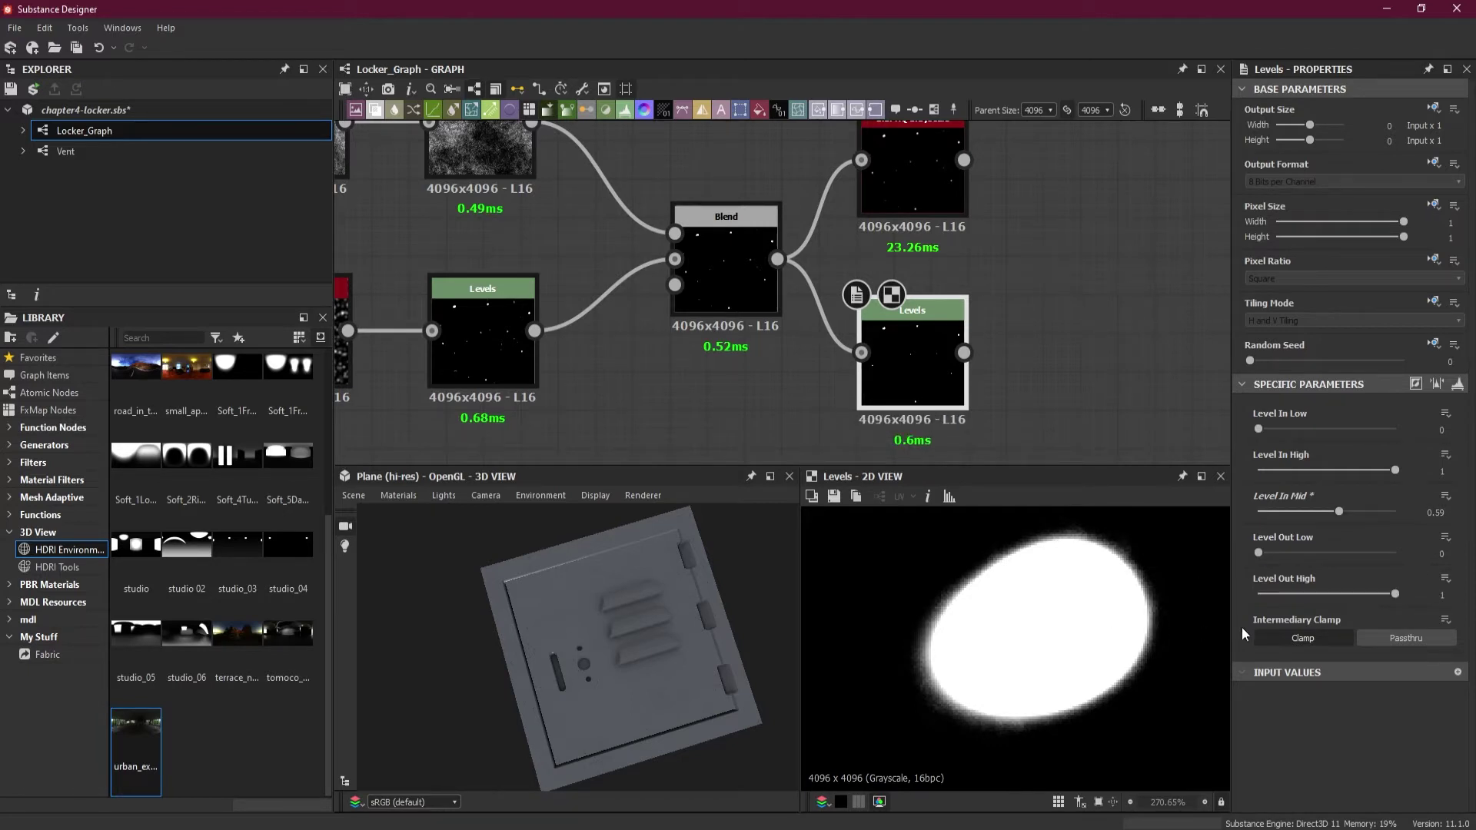
# Step: Set Level Out High to 0.4 so the spots dim to grey
pyautogui.doubleClick(1442, 596)
pyautogui.press('BackSpace')
pyautogui.write('.5')
pyautogui.press('Return')
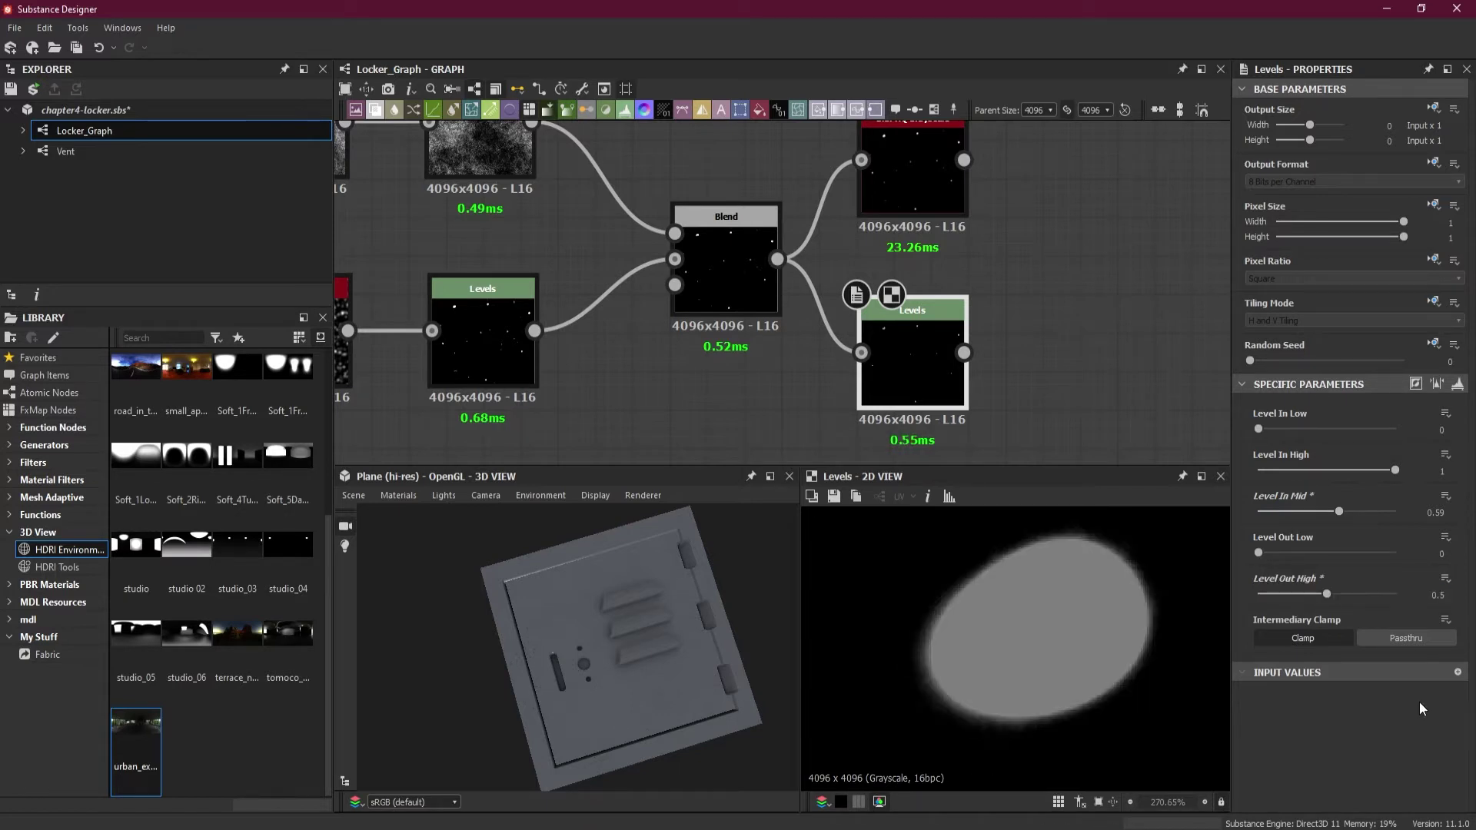
pyautogui.doubleClick(1430, 596)
pyautogui.write('.')
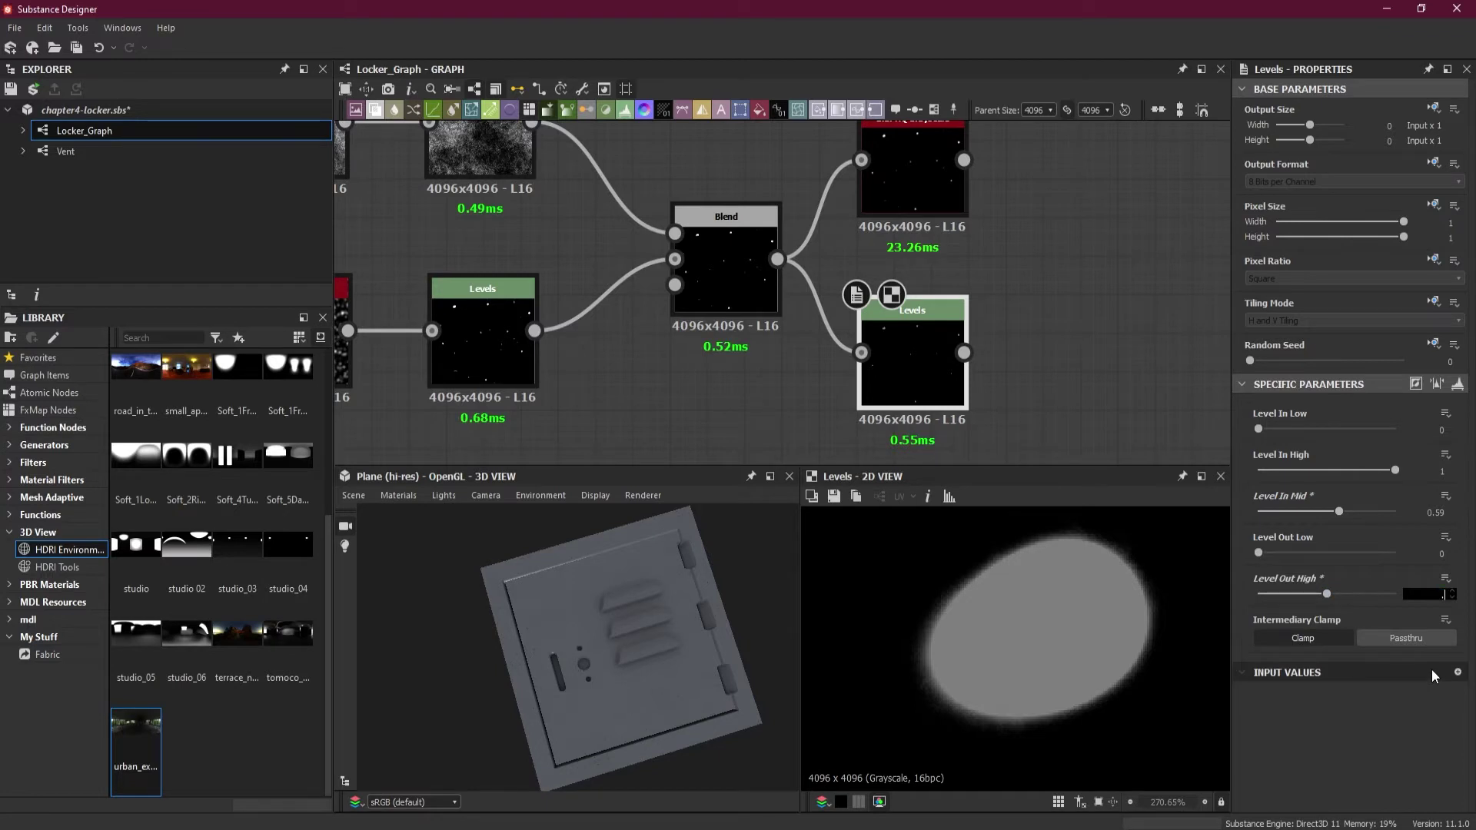
pyautogui.write('4')
pyautogui.press('Return')
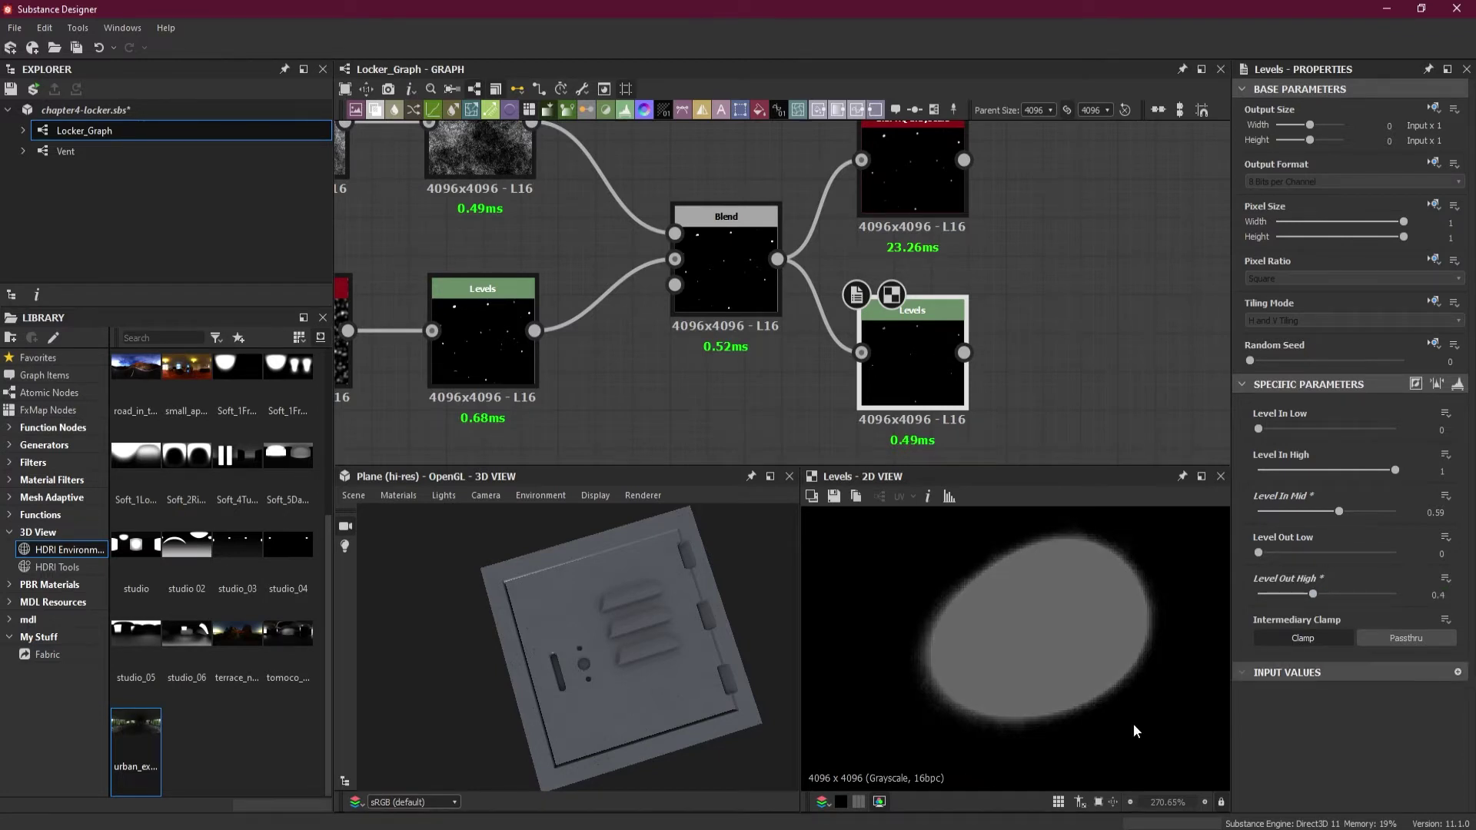
pyautogui.scroll(-10, 952, 632)
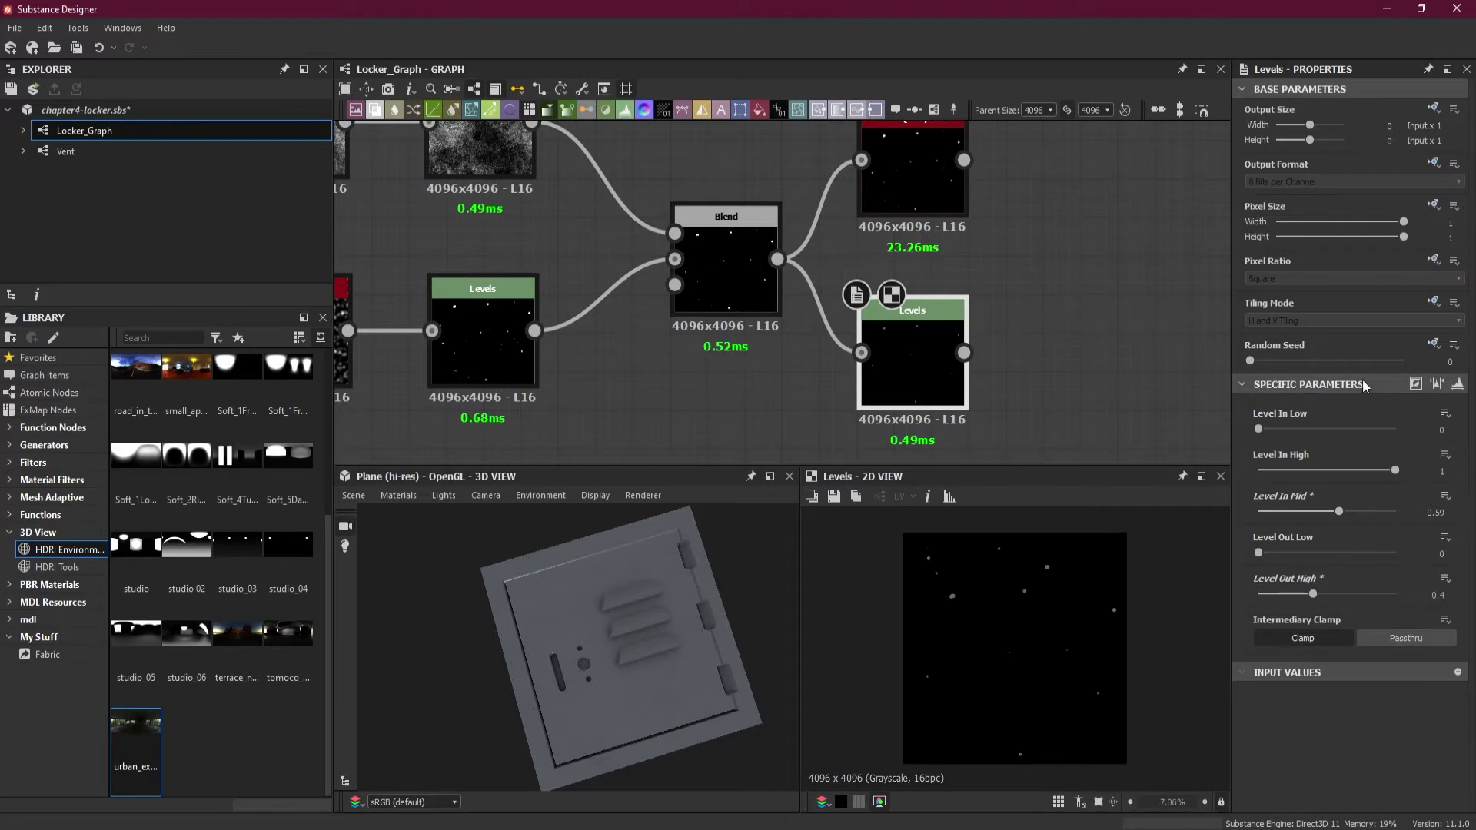
pyautogui.moveTo(1016, 342); pyautogui.dragTo(813, 366, button='middle')
pyautogui.moveTo(761, 376); pyautogui.dragTo(913, 320)
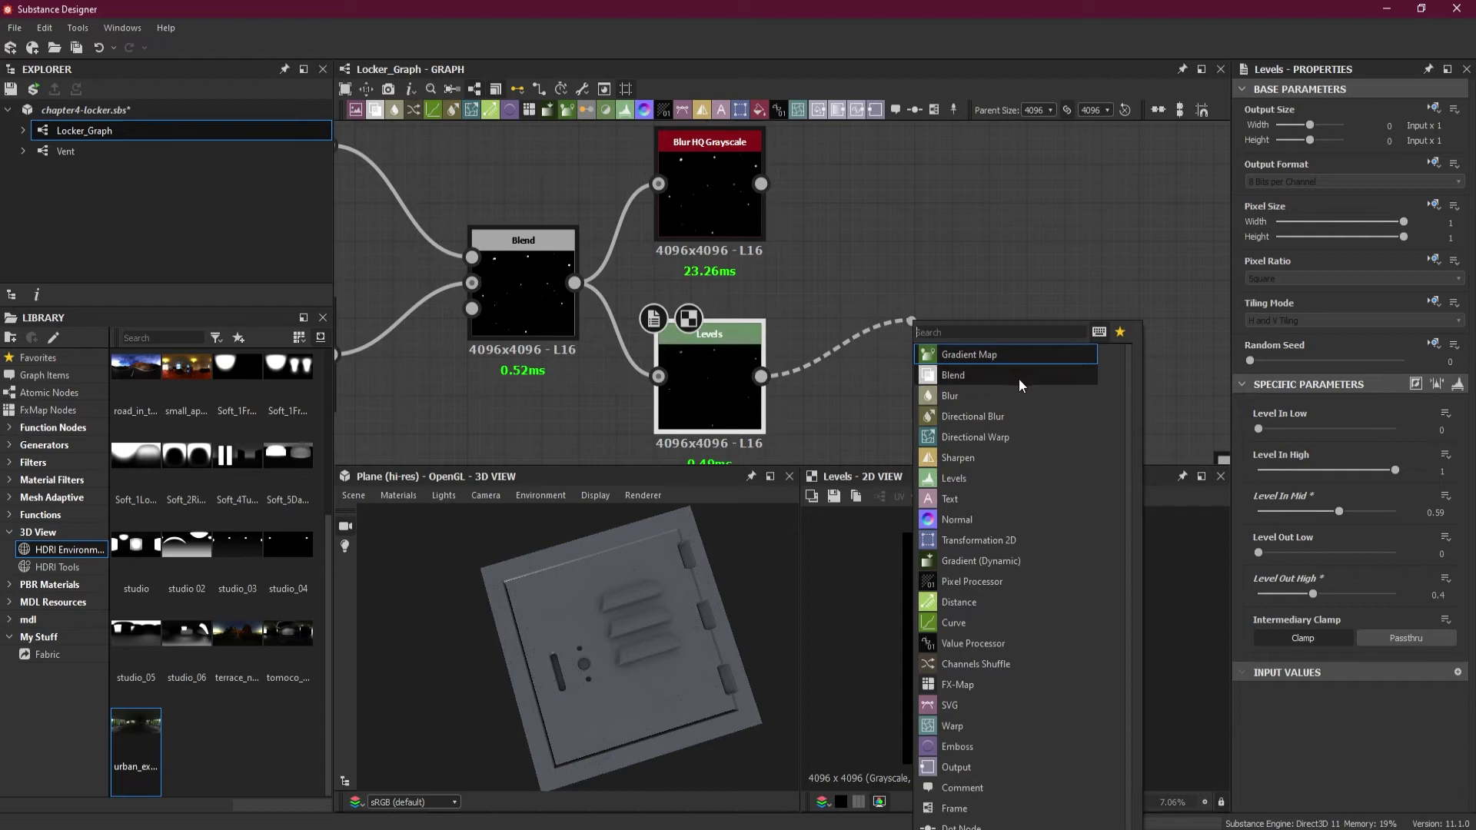
# Step: Add a Blur HQ Grayscale node after Levels and raise its Quality to 1
pyautogui.write('b')
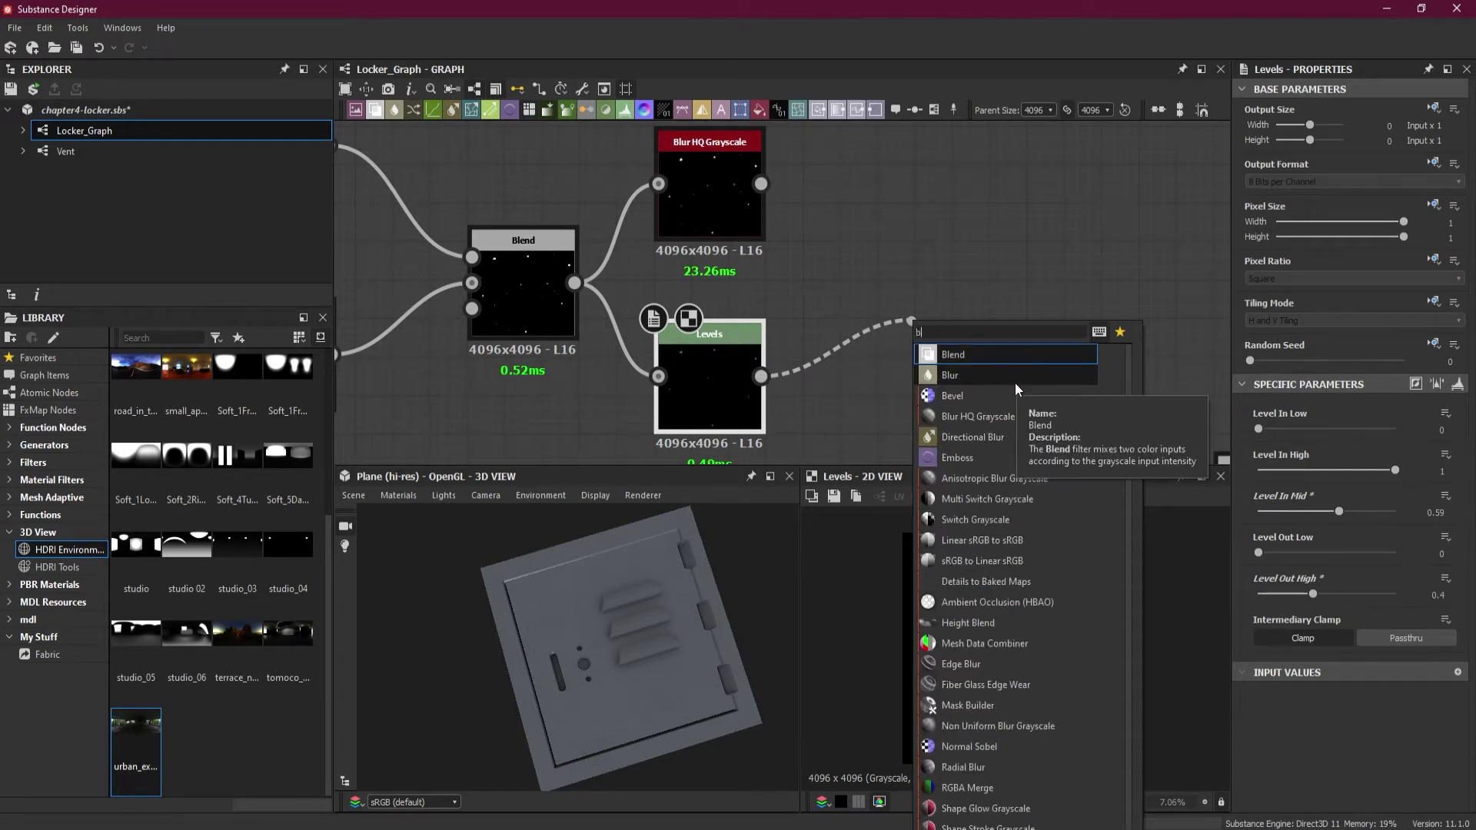
pyautogui.write('lu')
pyautogui.press('Escape')
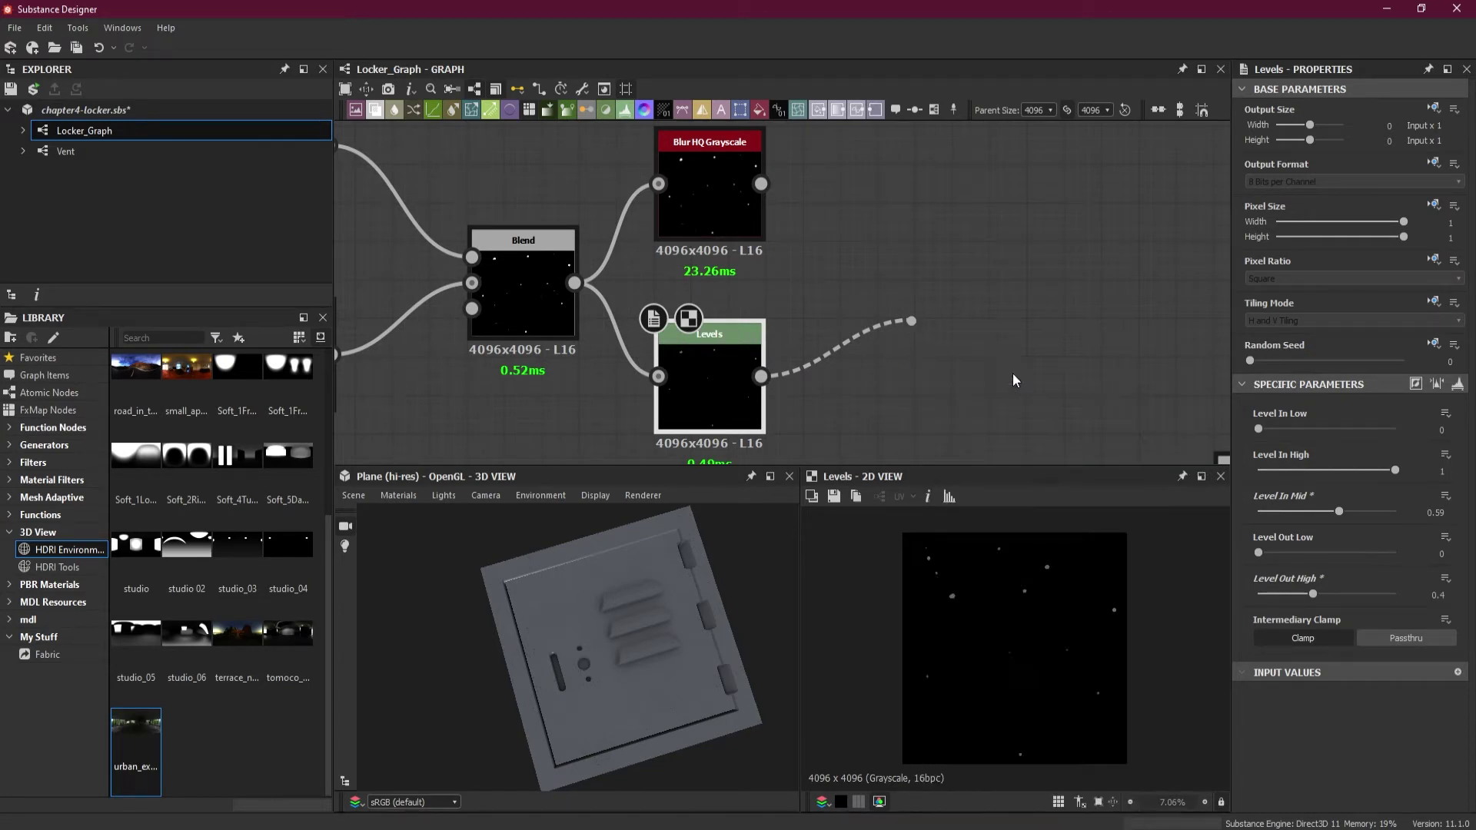
pyautogui.moveTo(976, 339); pyautogui.dragTo(918, 373)
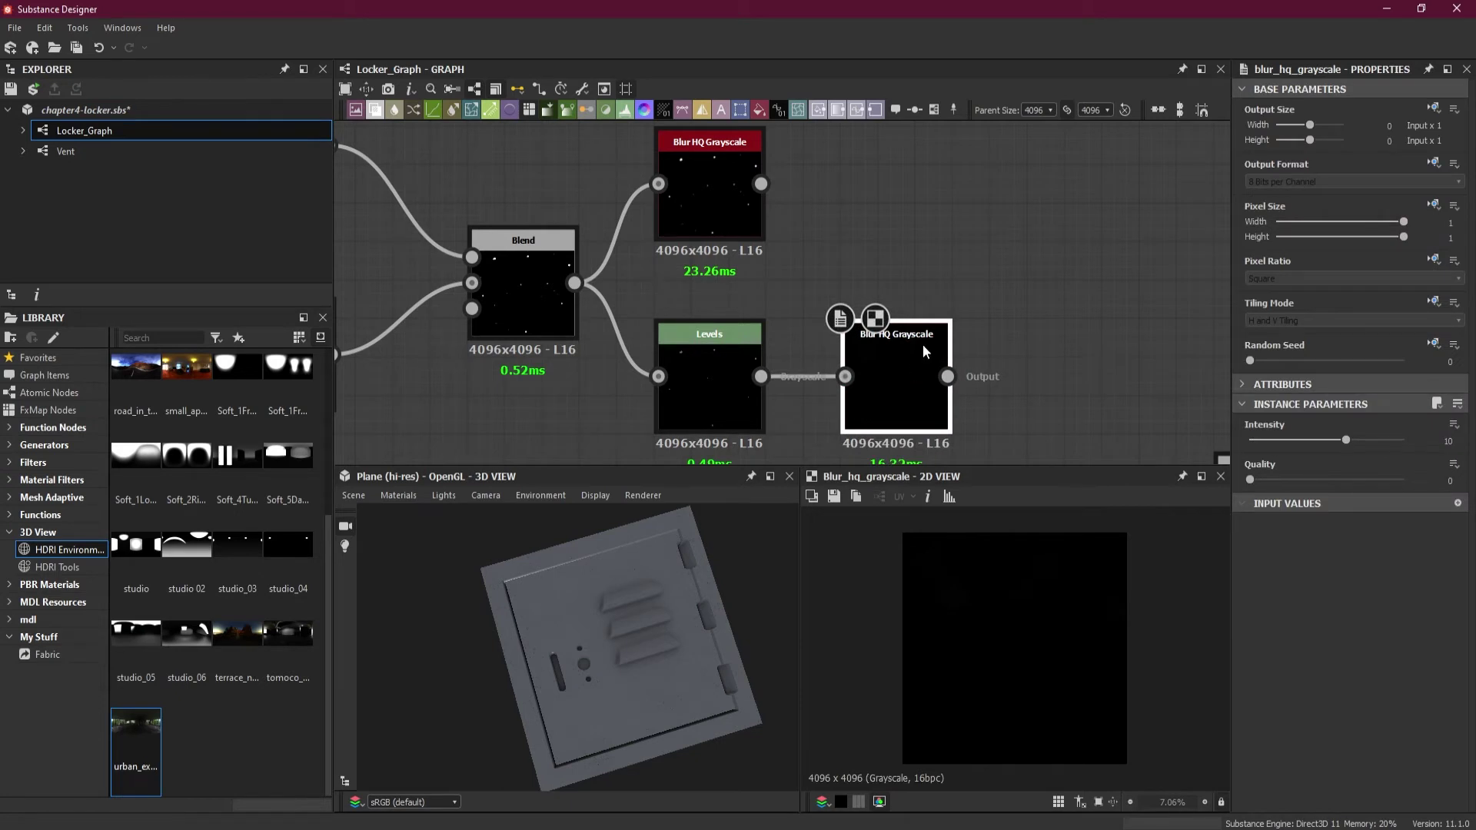
pyautogui.moveTo(1254, 480); pyautogui.dragTo(1446, 495)
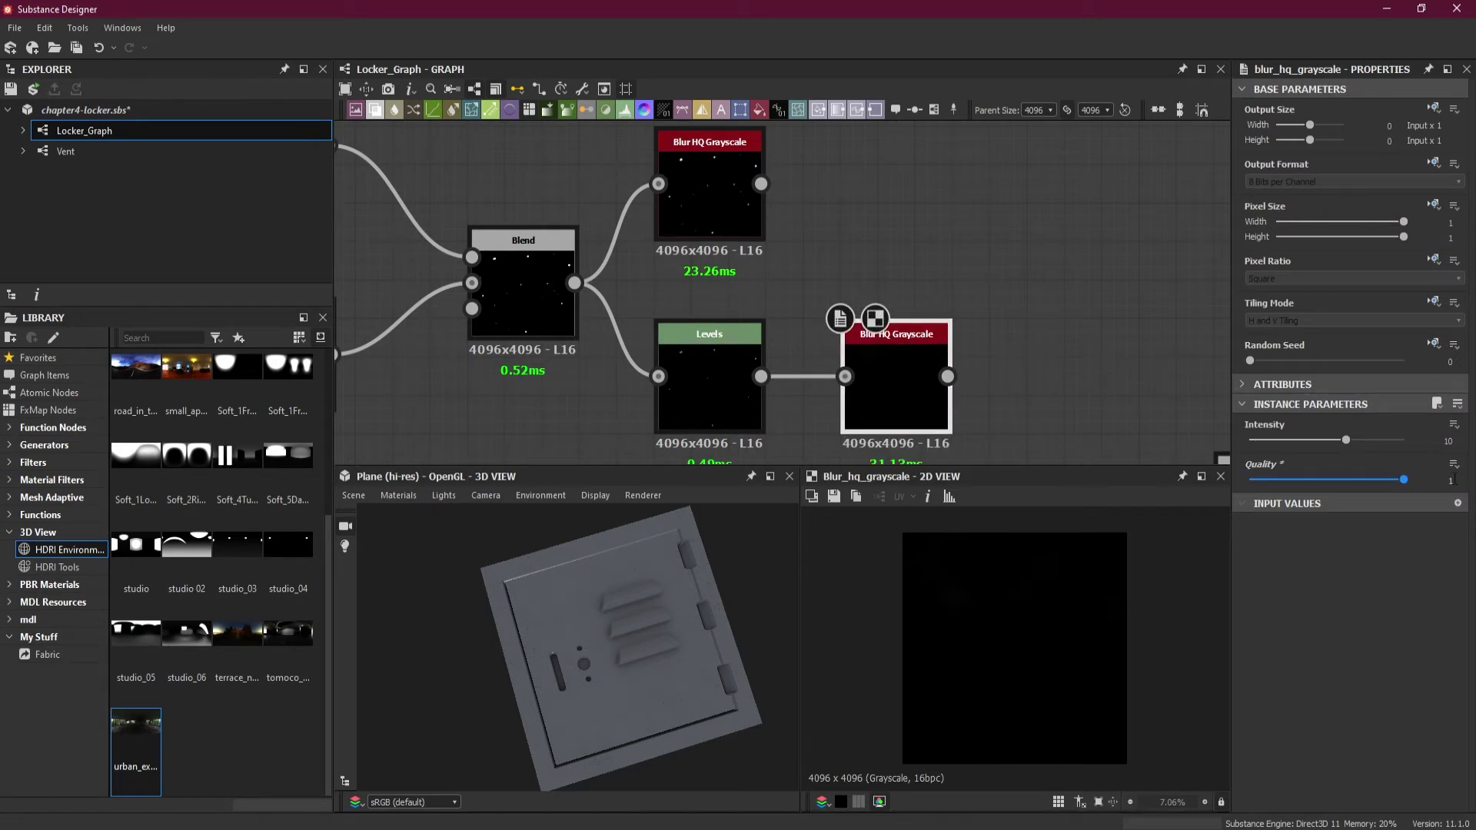
# Step: Set the new blur's Intensity to 1.36 after trying 1.5 and 1.3
pyautogui.doubleClick(1449, 441)
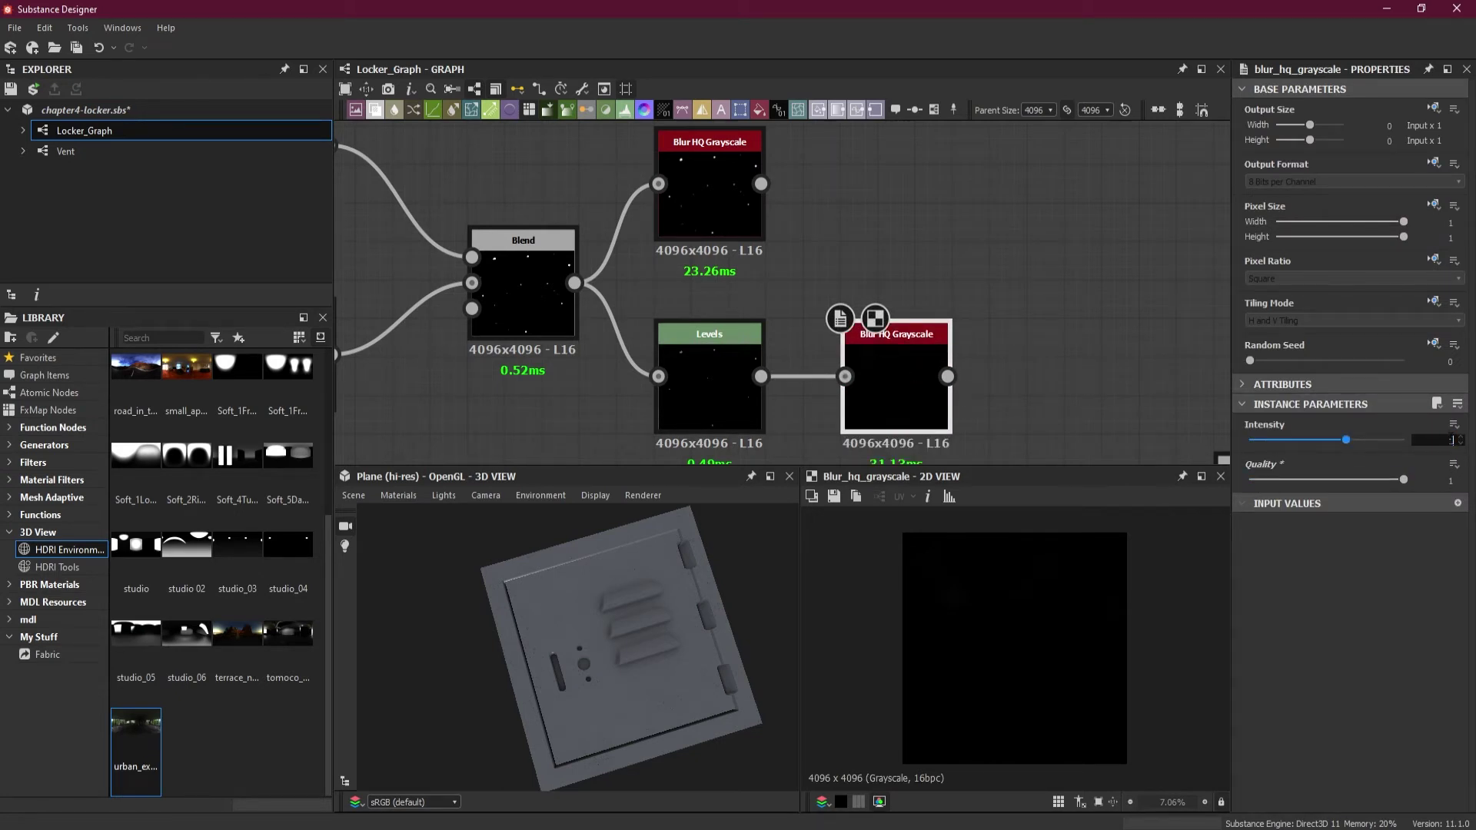
pyautogui.write('1.5')
pyautogui.press('Return')
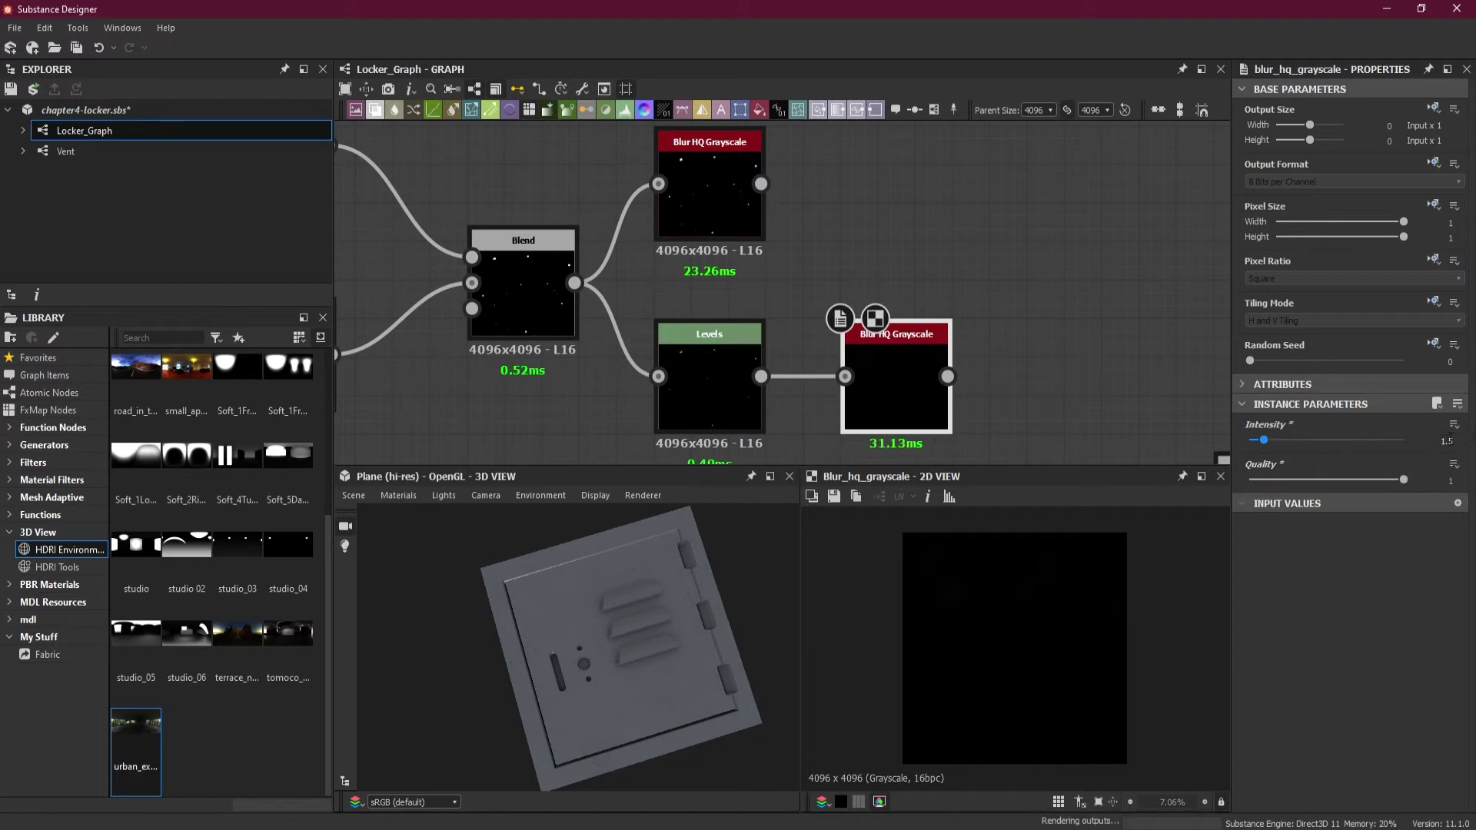
pyautogui.doubleClick(1443, 441)
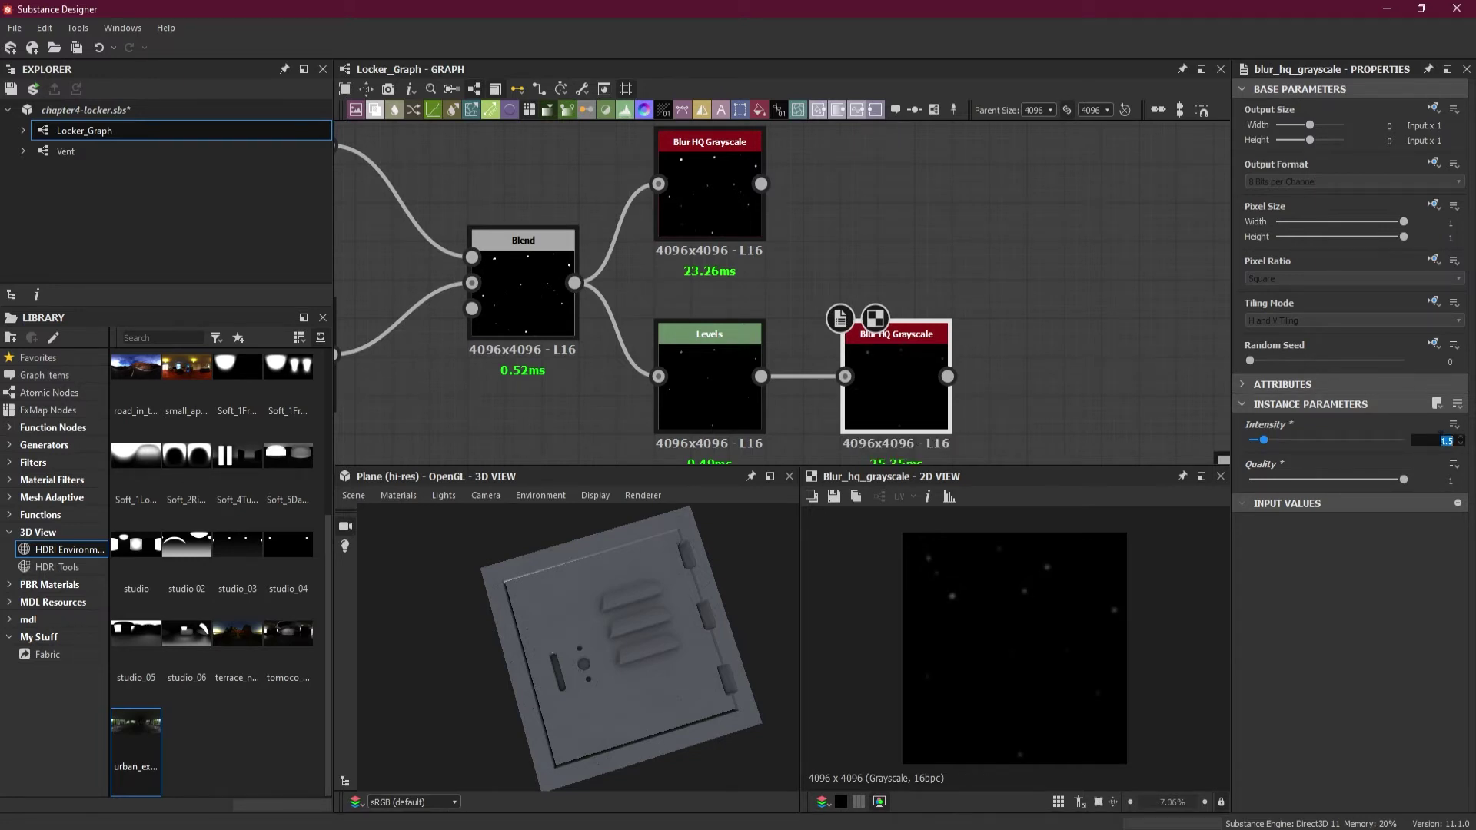
pyautogui.press('Return')
pyautogui.doubleClick(1441, 440)
pyautogui.write('1.36')
pyautogui.press('Return')
pyautogui.scroll(2, 939, 575)
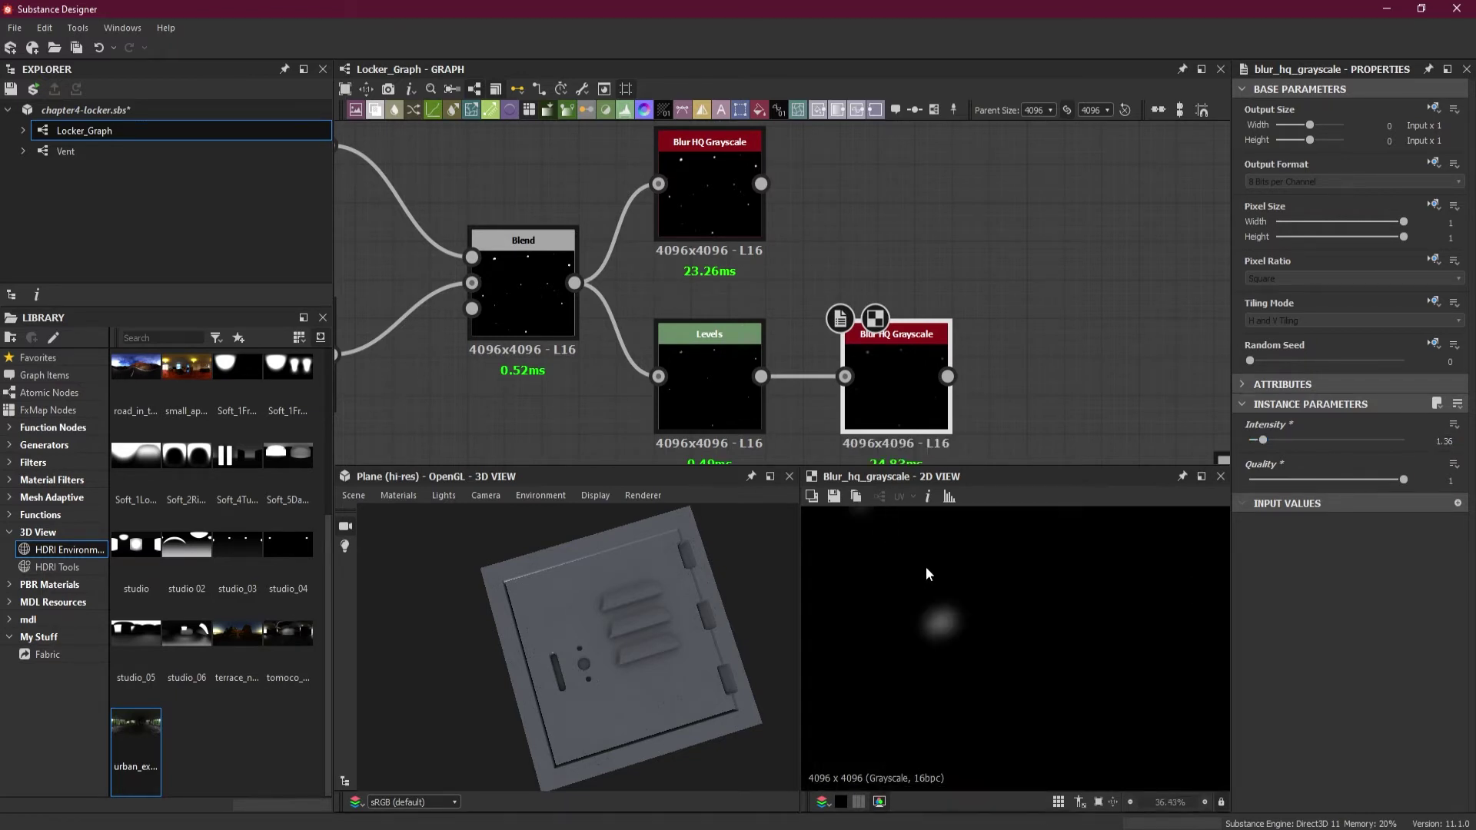
pyautogui.scroll(-2, 957, 592)
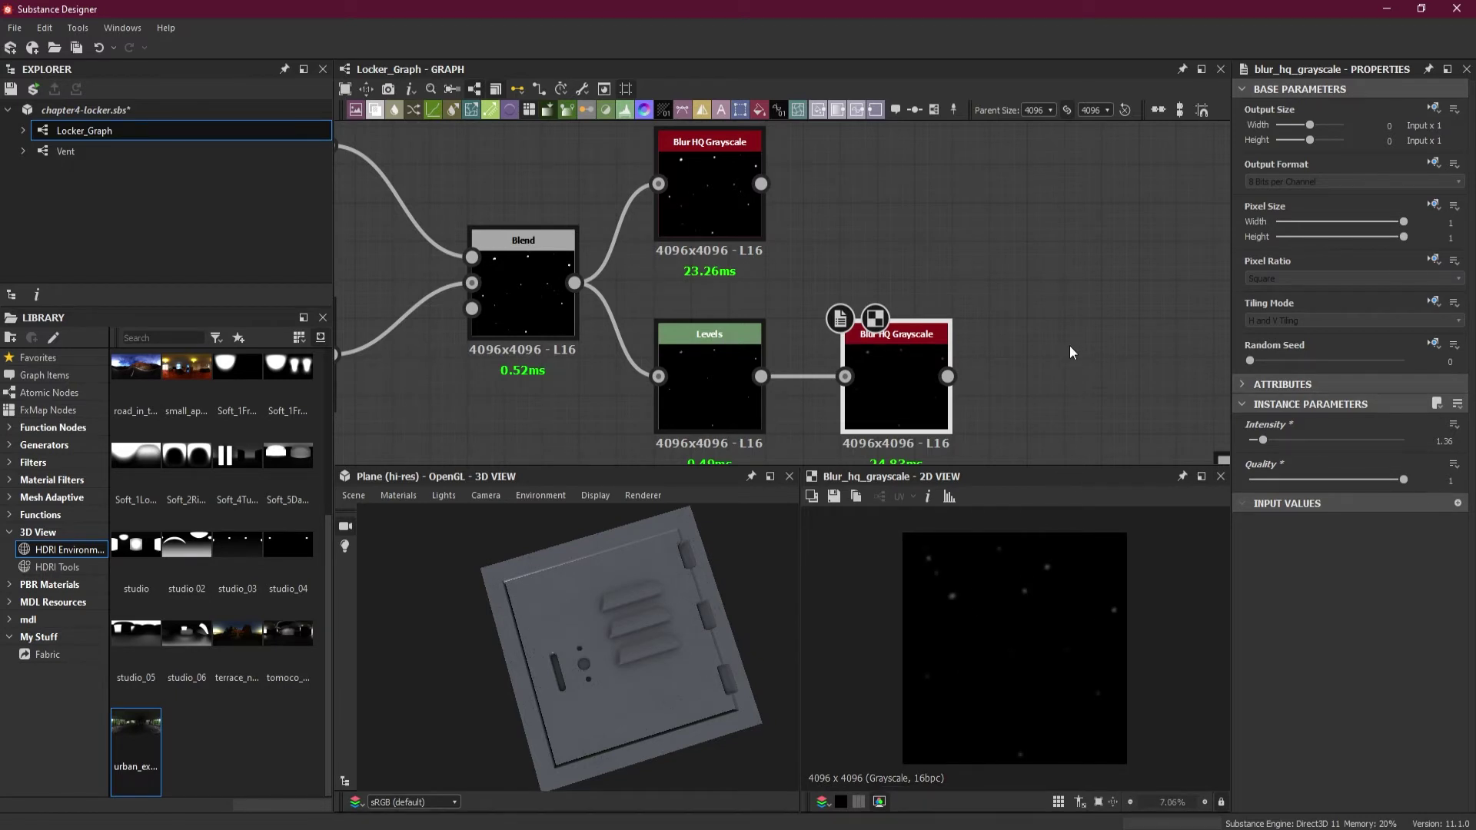
# Step: Add a new Blend node and wire the Blur HQ Grayscale outputs into it
pyautogui.scroll(-3, 1084, 343)
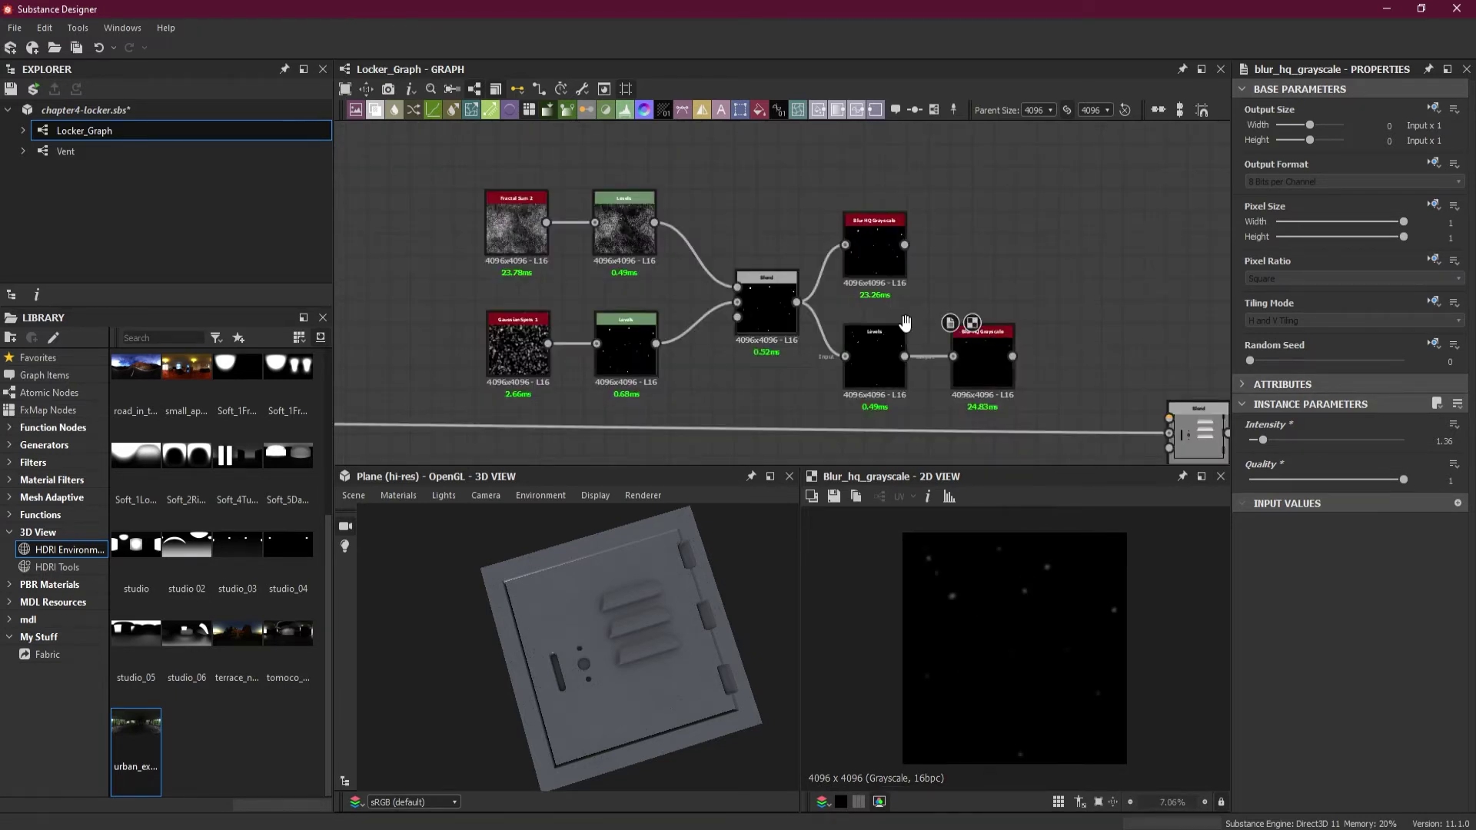
pyautogui.moveTo(906, 323); pyautogui.dragTo(786, 271, button='middle')
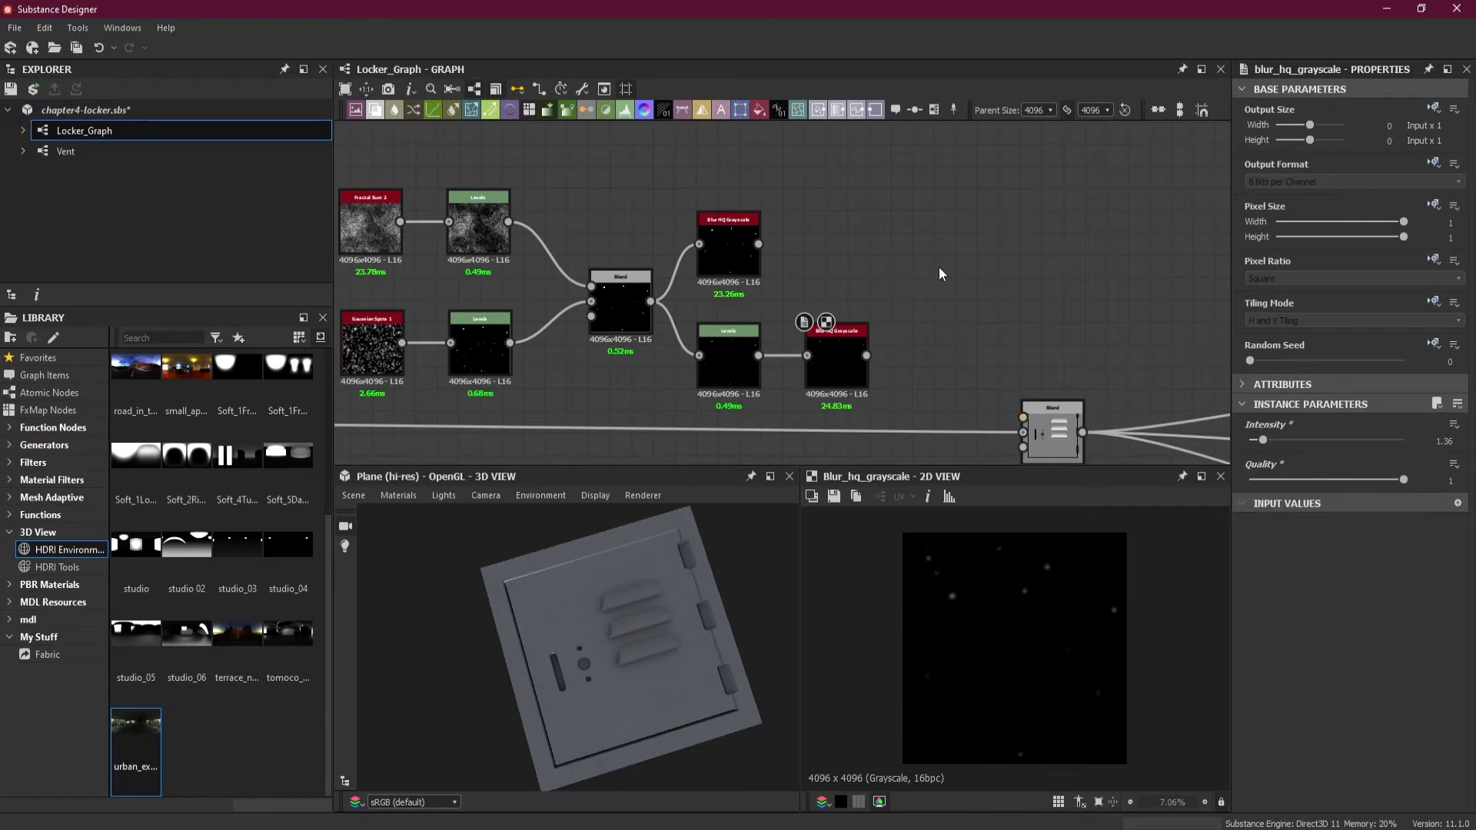
pyautogui.press('space')
pyautogui.click(1028, 326)
pyautogui.moveTo(961, 270); pyautogui.dragTo(1005, 313)
pyautogui.moveTo(758, 245); pyautogui.dragTo(958, 296)
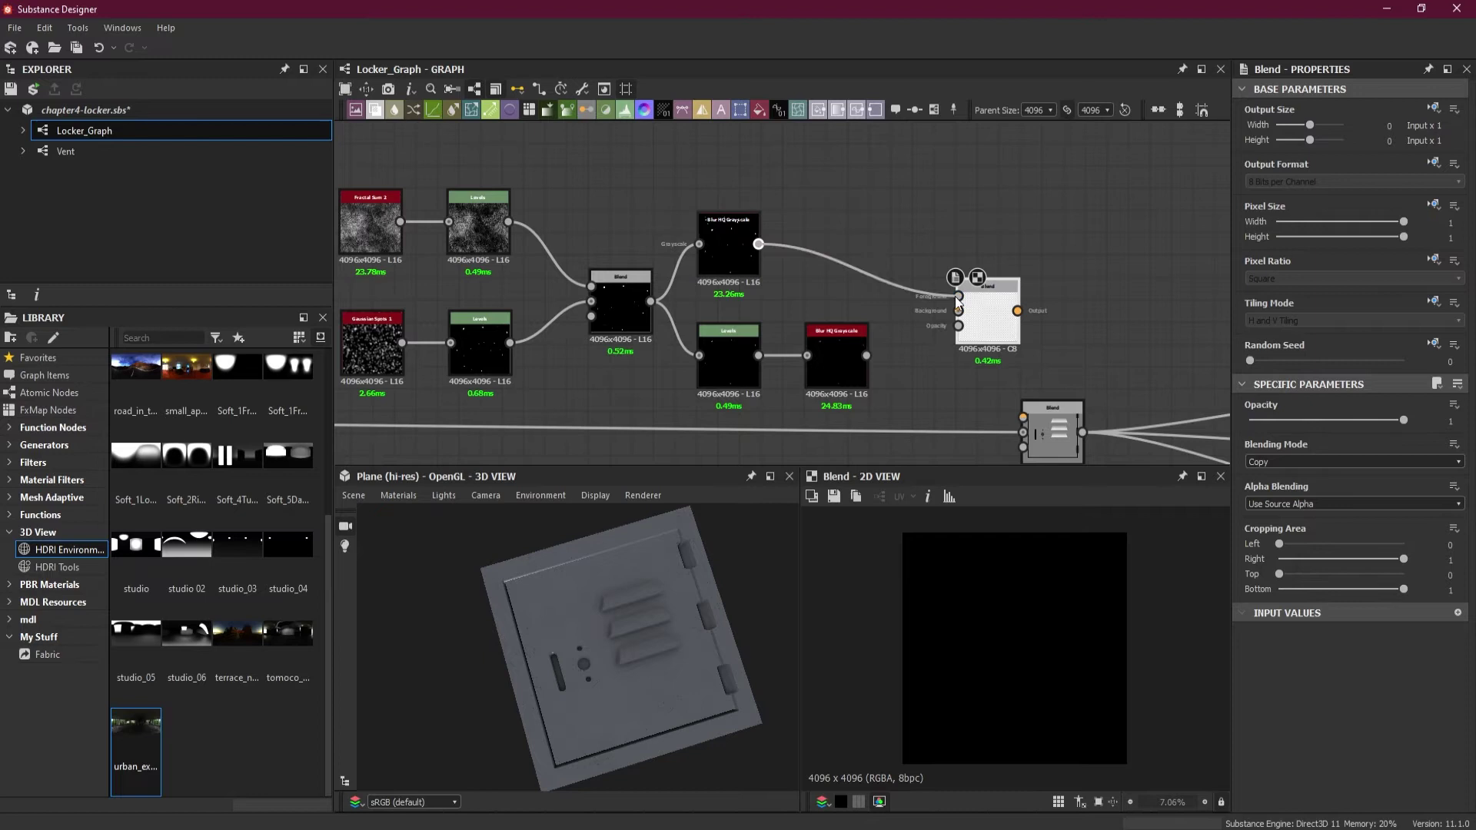
pyautogui.moveTo(867, 355); pyautogui.dragTo(958, 311)
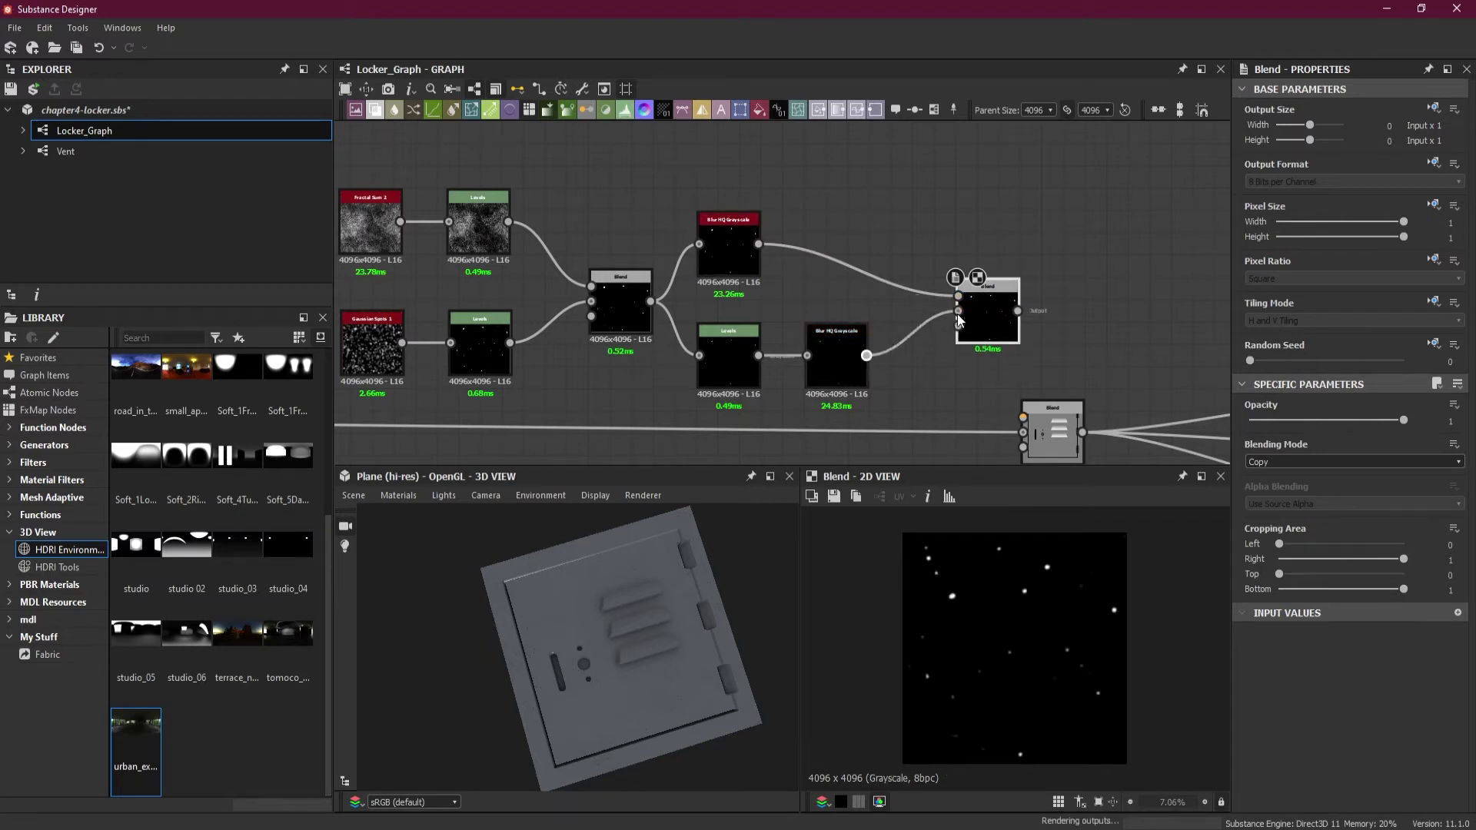
# Step: Set the new Blend's Blending Mode to Screen
pyautogui.scroll(10, 972, 593)
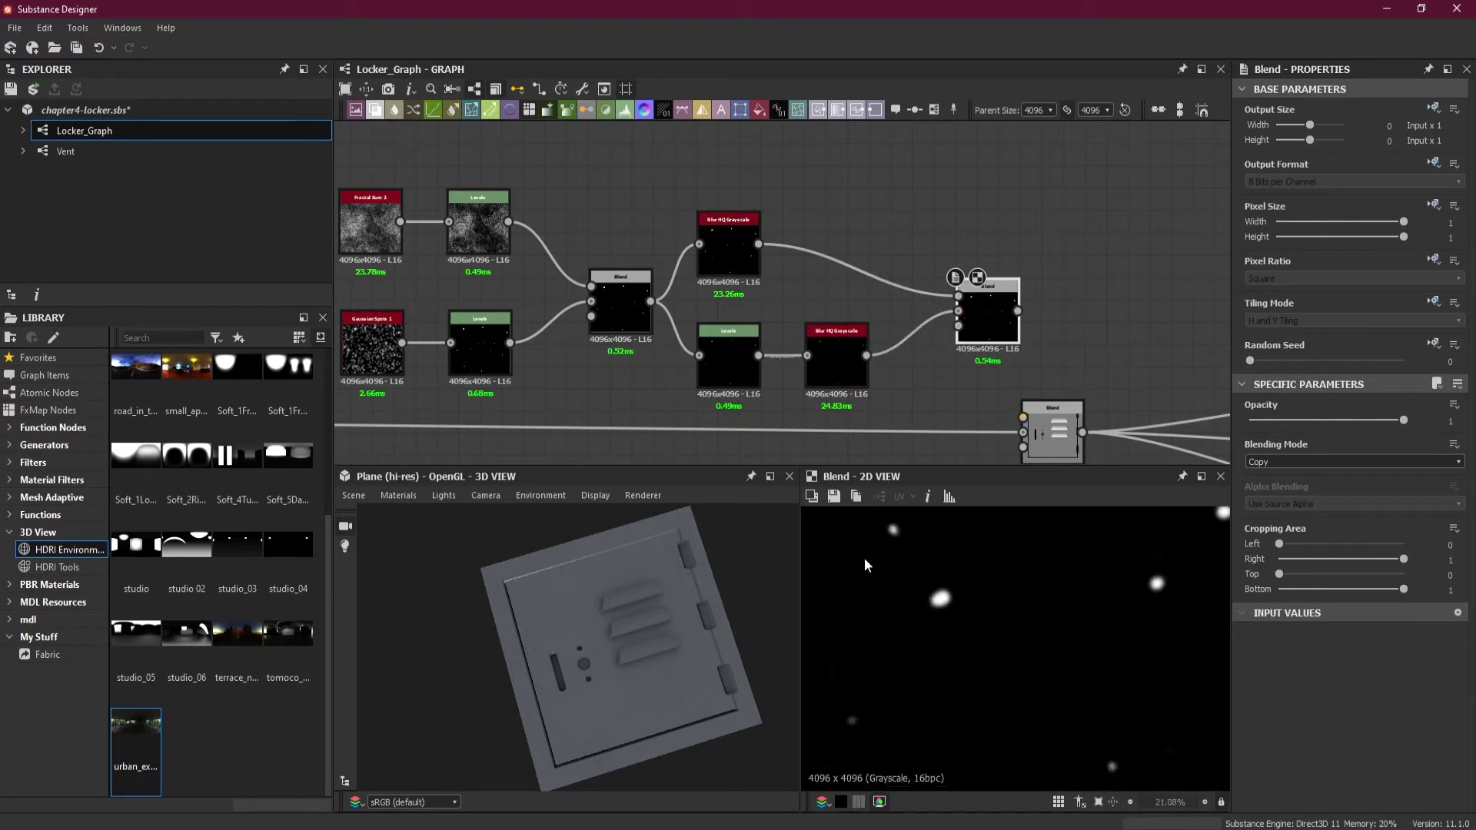
pyautogui.click(1290, 460)
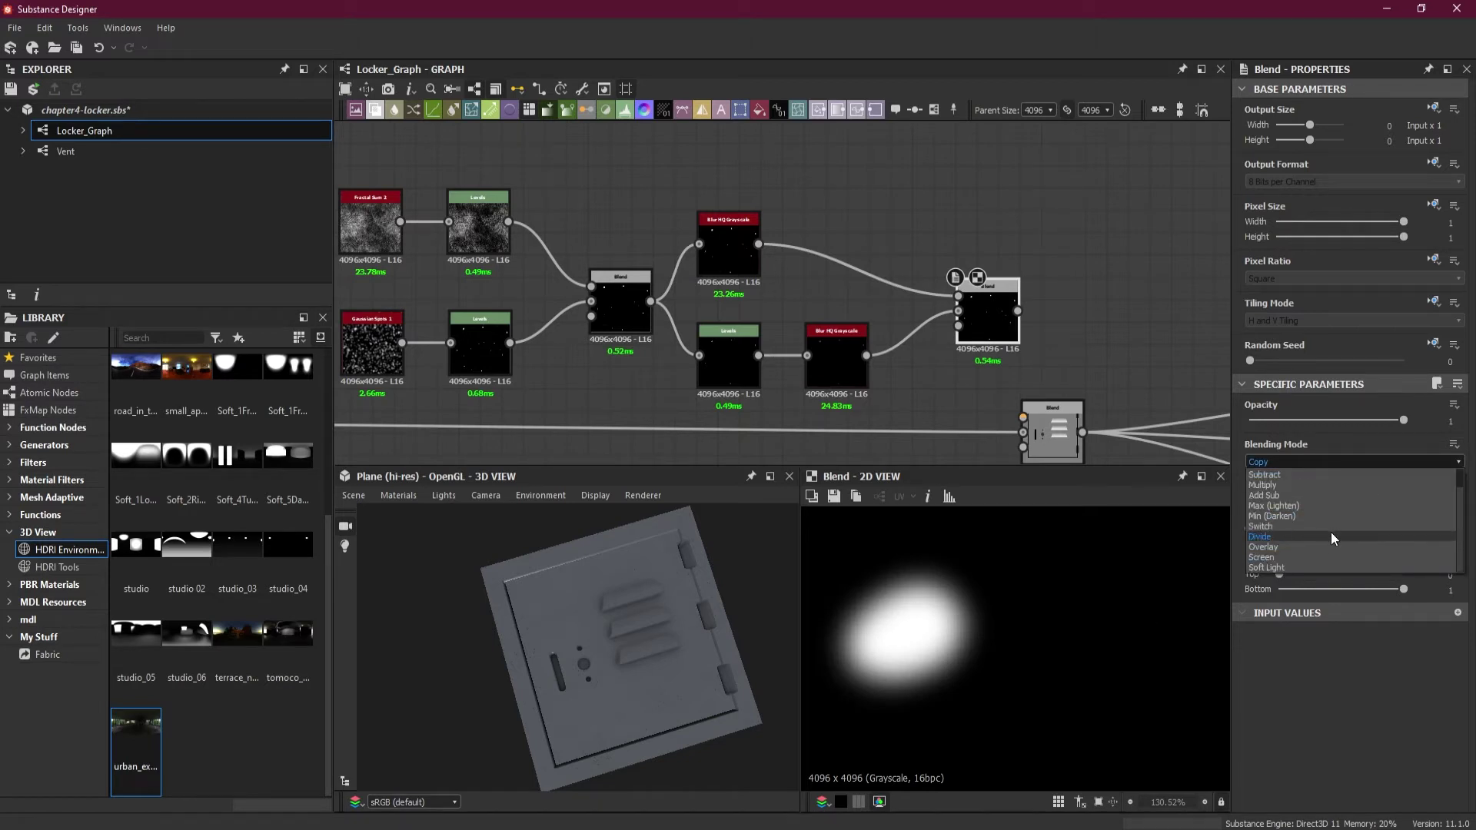
pyautogui.click(1321, 556)
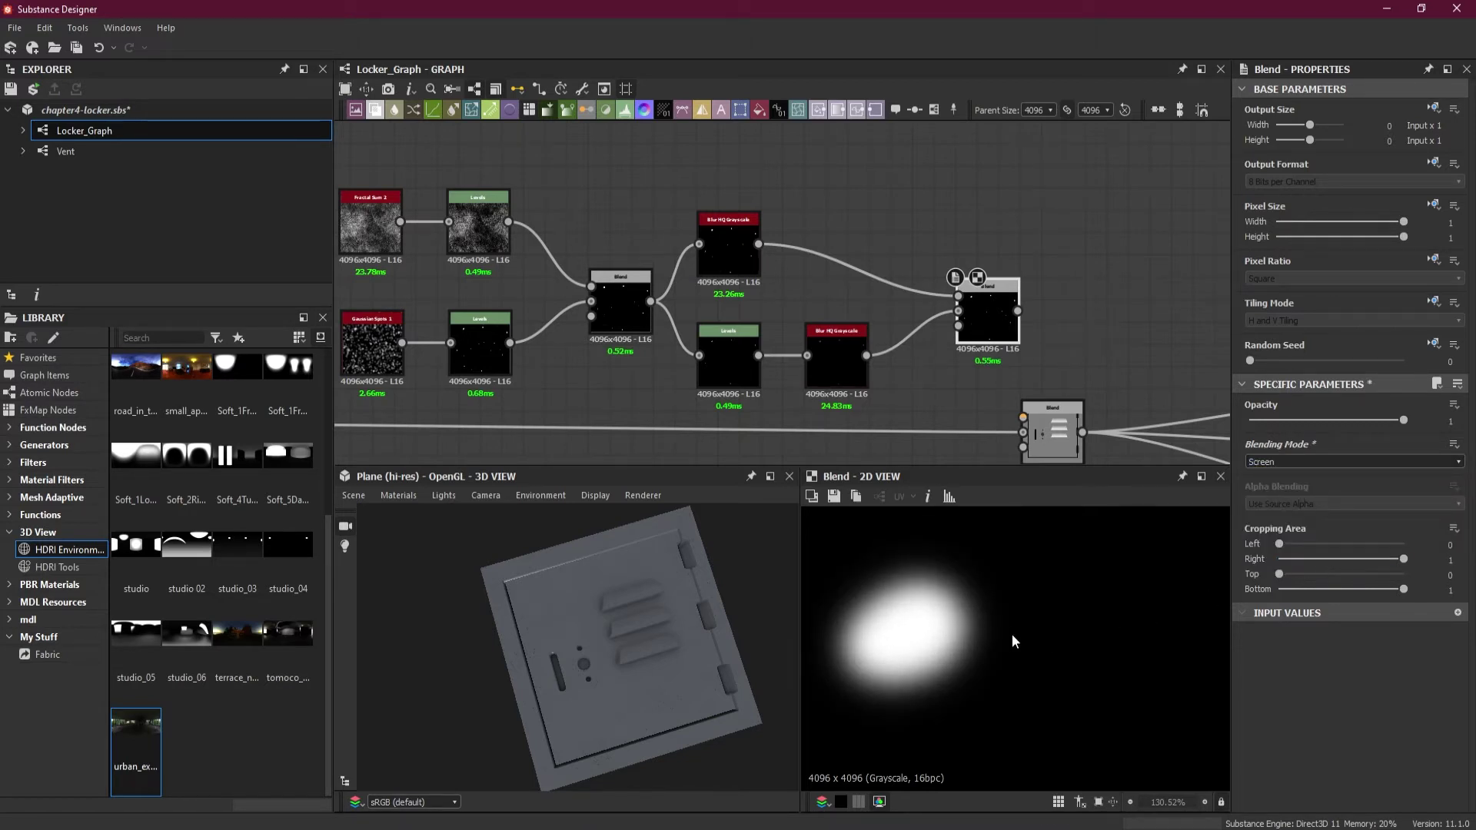
pyautogui.scroll(-2, 912, 624)
pyautogui.moveTo(912, 624); pyautogui.dragTo(1016, 624, button='middle')
pyautogui.scroll(4, 1016, 624)
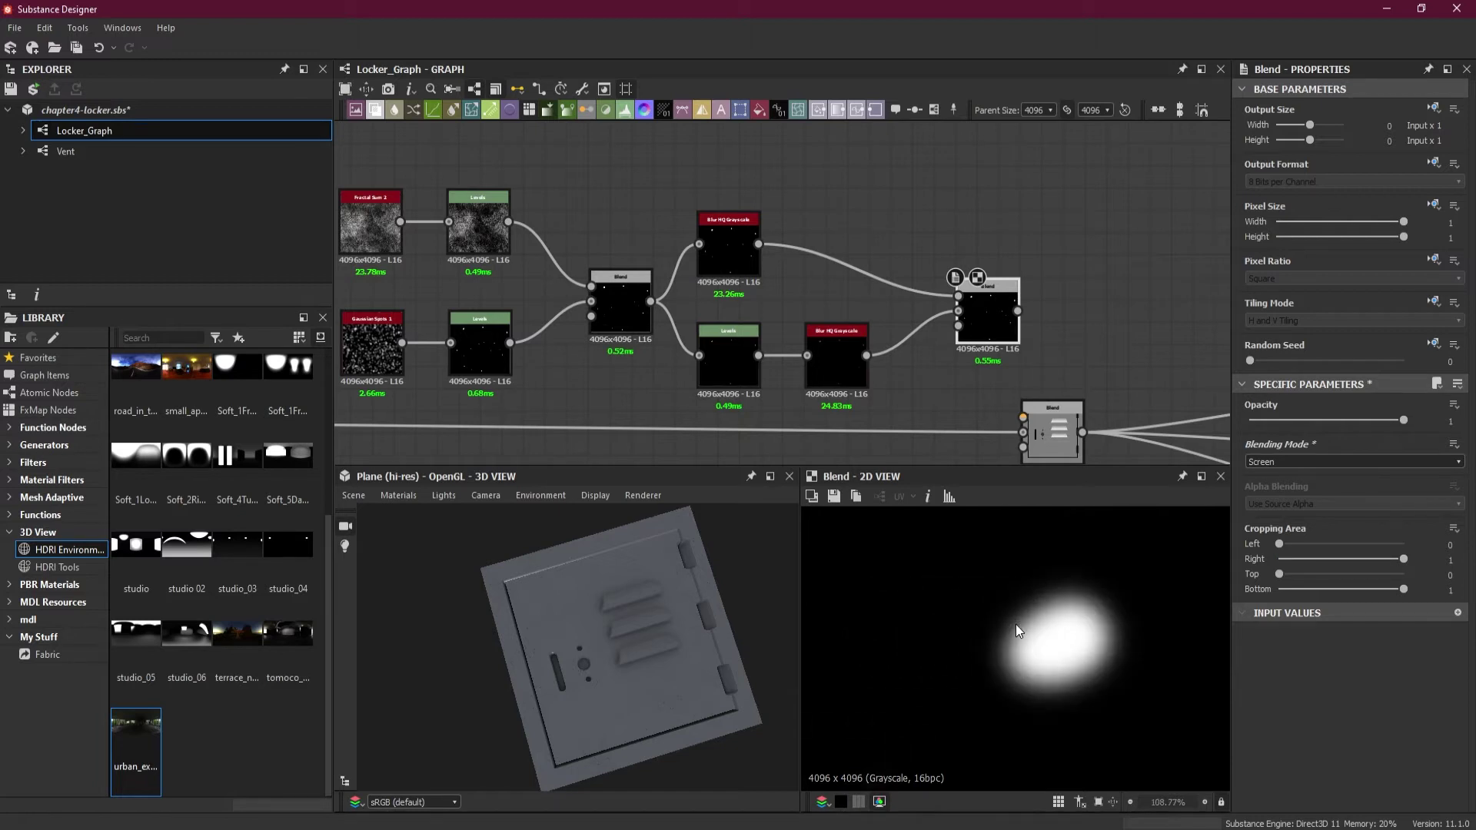
pyautogui.scroll(-5, 1017, 625)
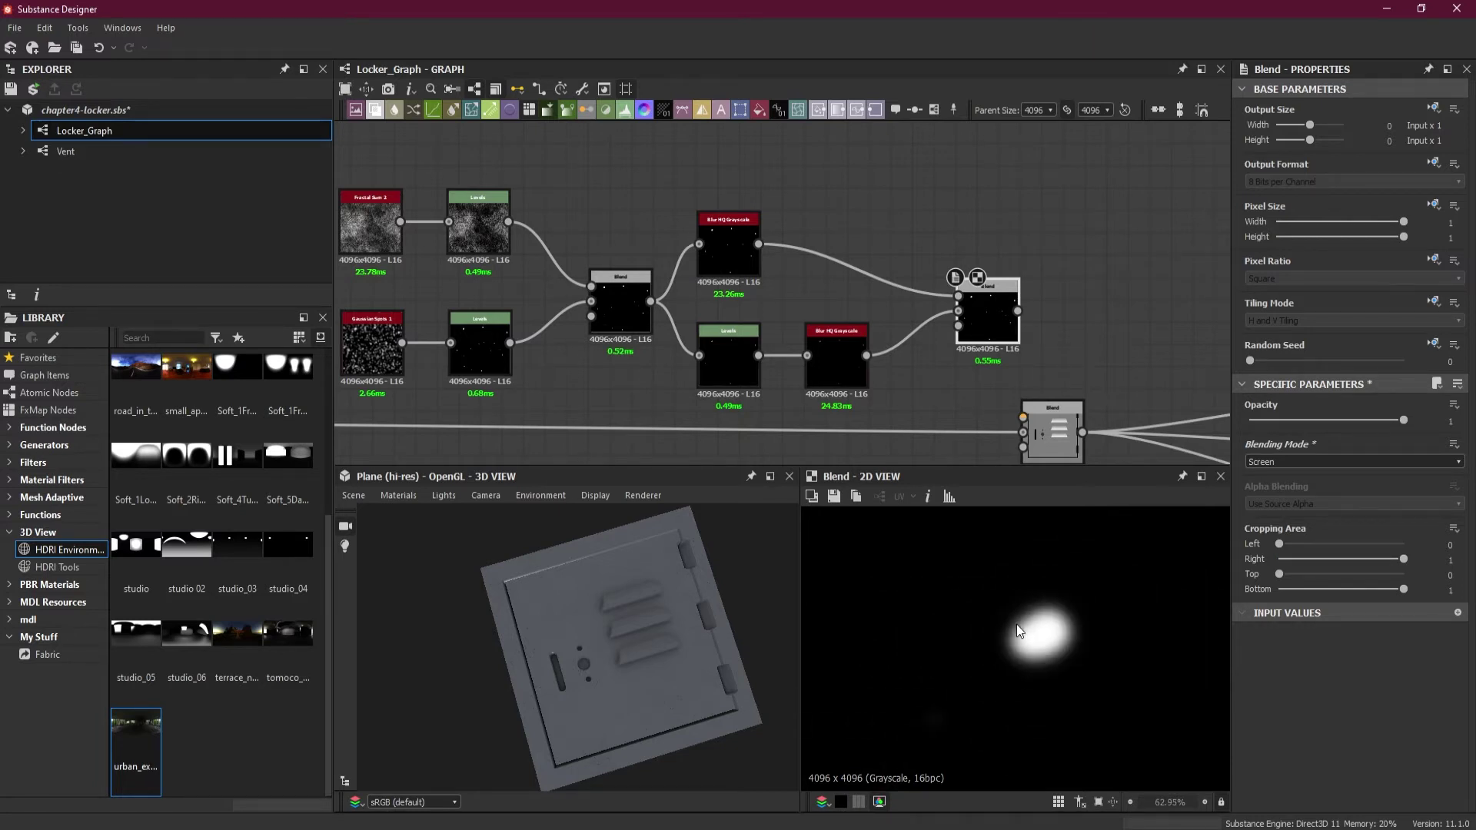
pyautogui.scroll(-3, 1058, 327)
# Step: Select the nine-node dent chain and shift it slightly left
pyautogui.moveTo(1085, 335); pyautogui.dragTo(946, 312, button='middle')
pyautogui.scroll(-2, 945, 312)
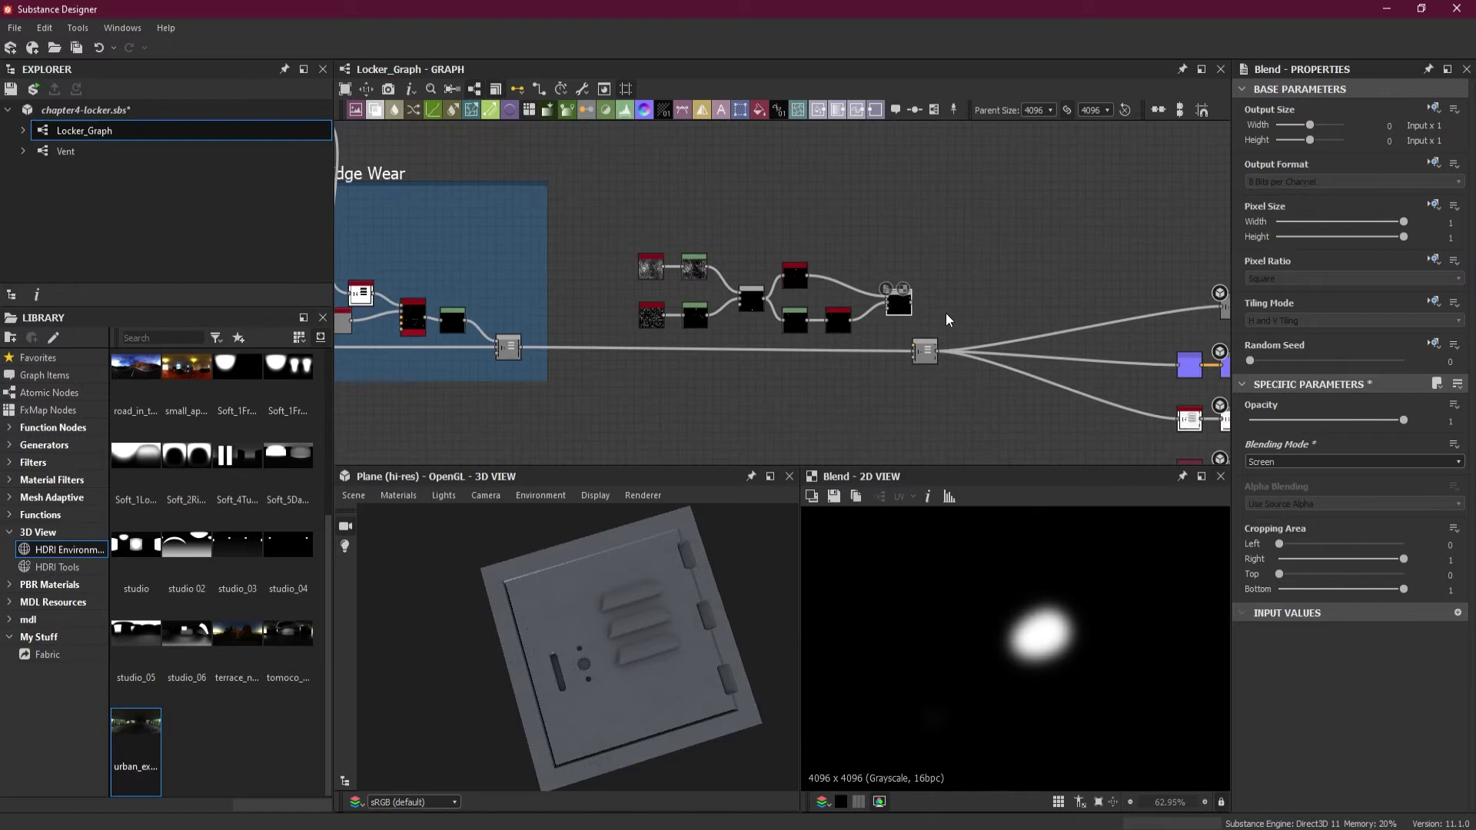
pyautogui.moveTo(627, 201); pyautogui.dragTo(912, 343)
pyautogui.moveTo(903, 310); pyautogui.dragTo(851, 306)
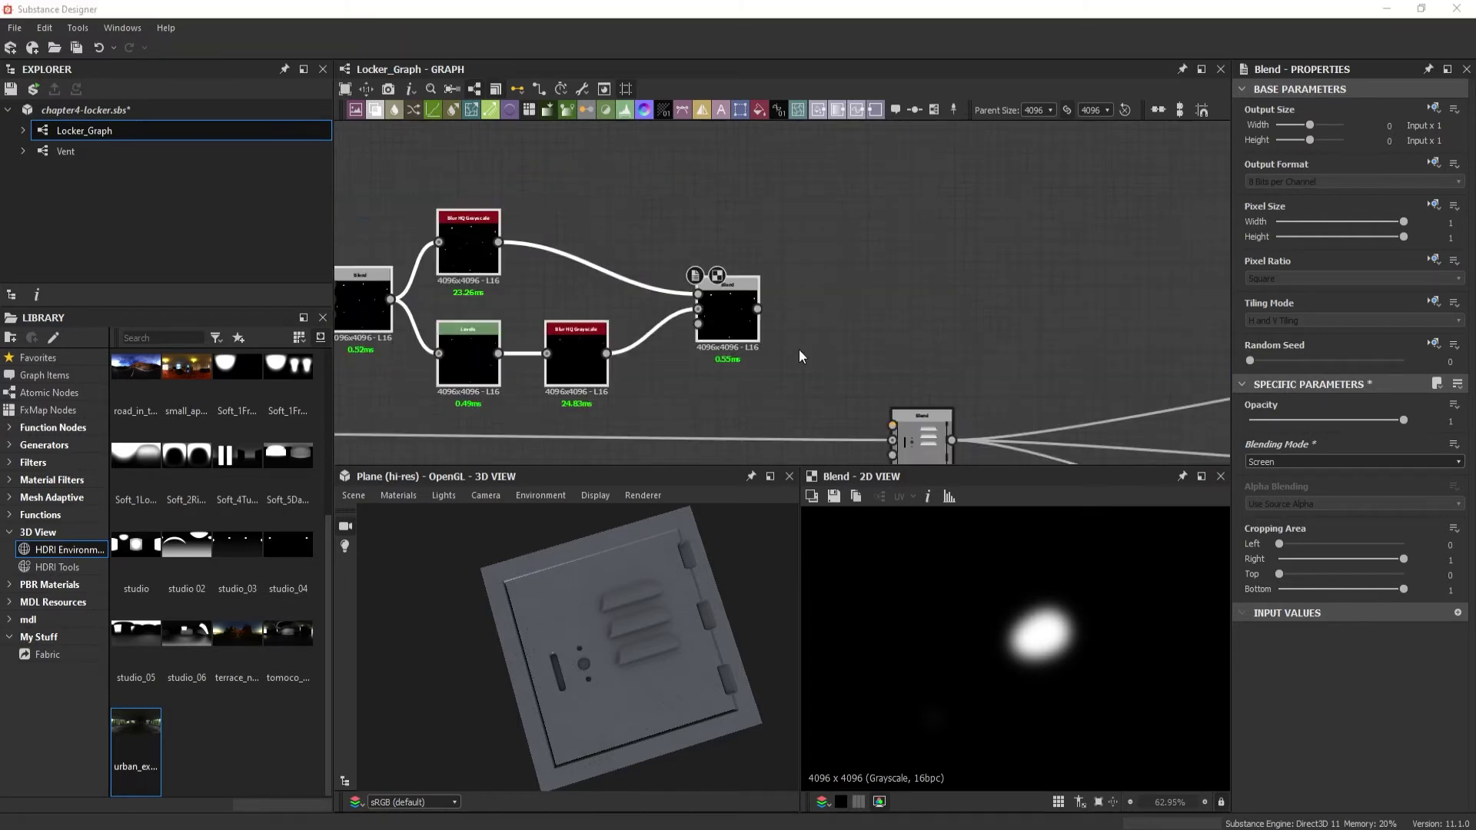
# Step: Insert a Levels node after the Screen Blend and switch it to slider controls
pyautogui.scroll(5, 926, 292)
pyautogui.moveTo(757, 309); pyautogui.dragTo(823, 316)
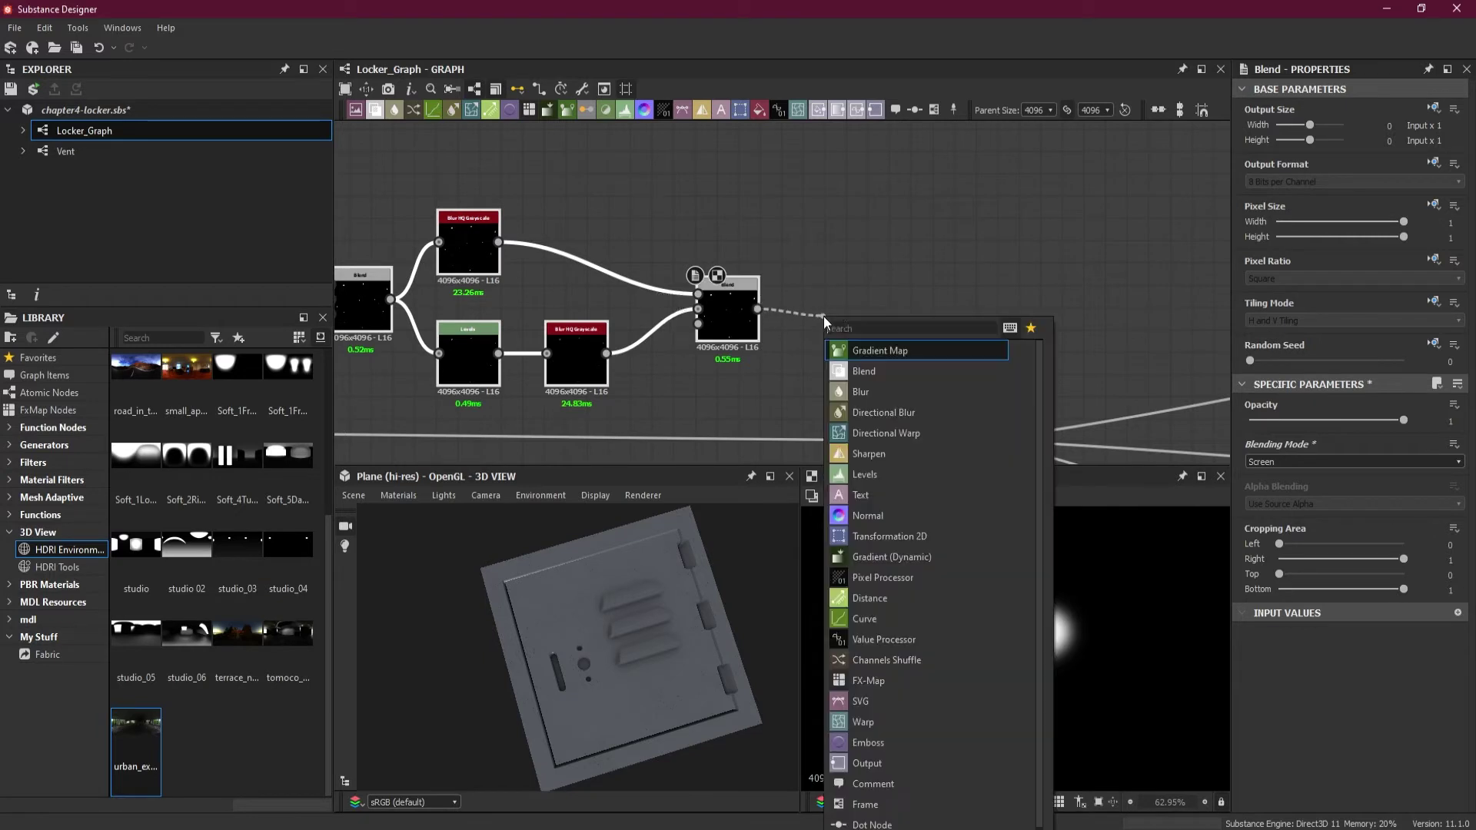
pyautogui.click(892, 478)
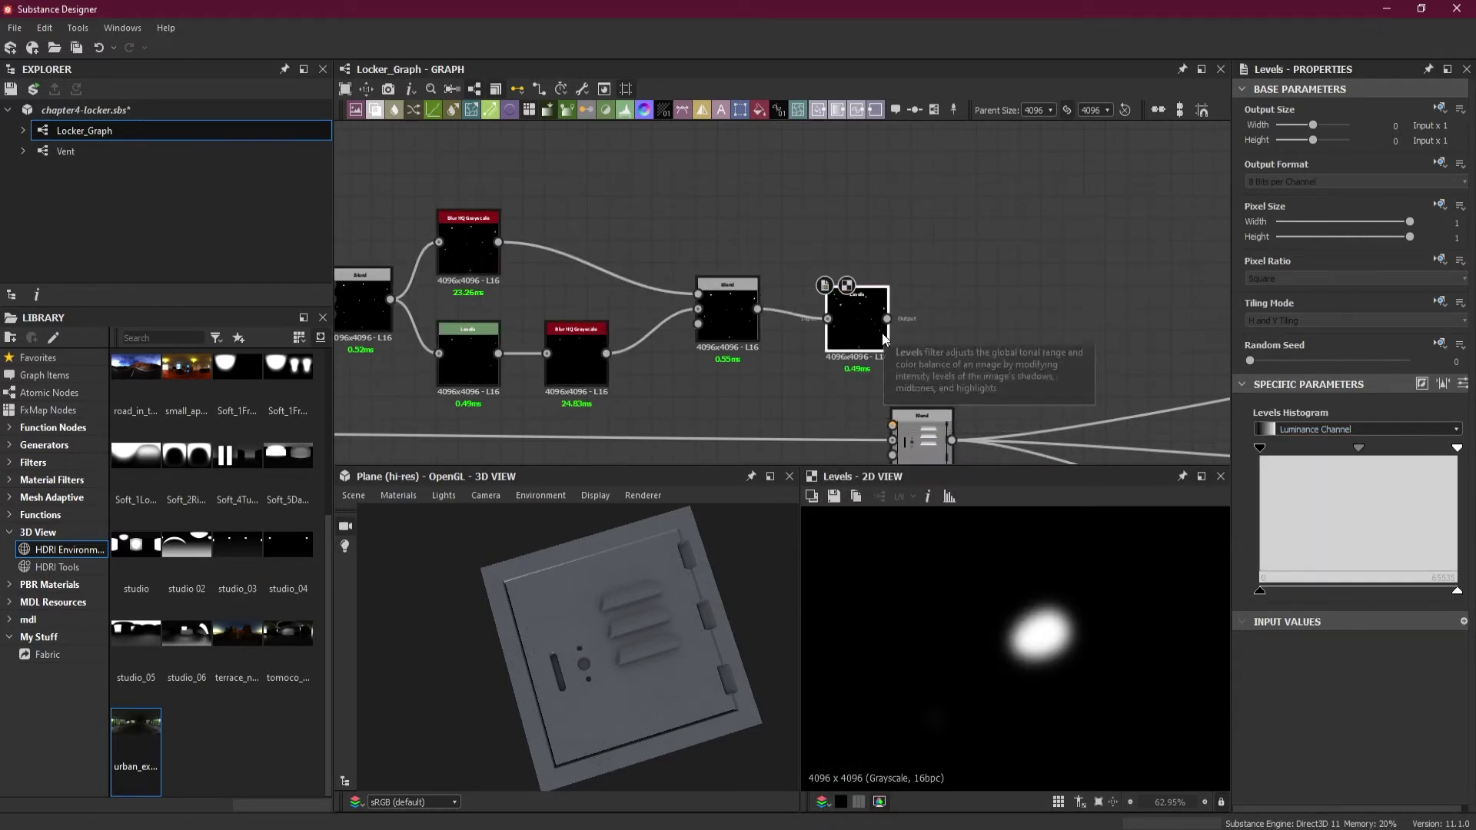
pyautogui.click(1463, 384)
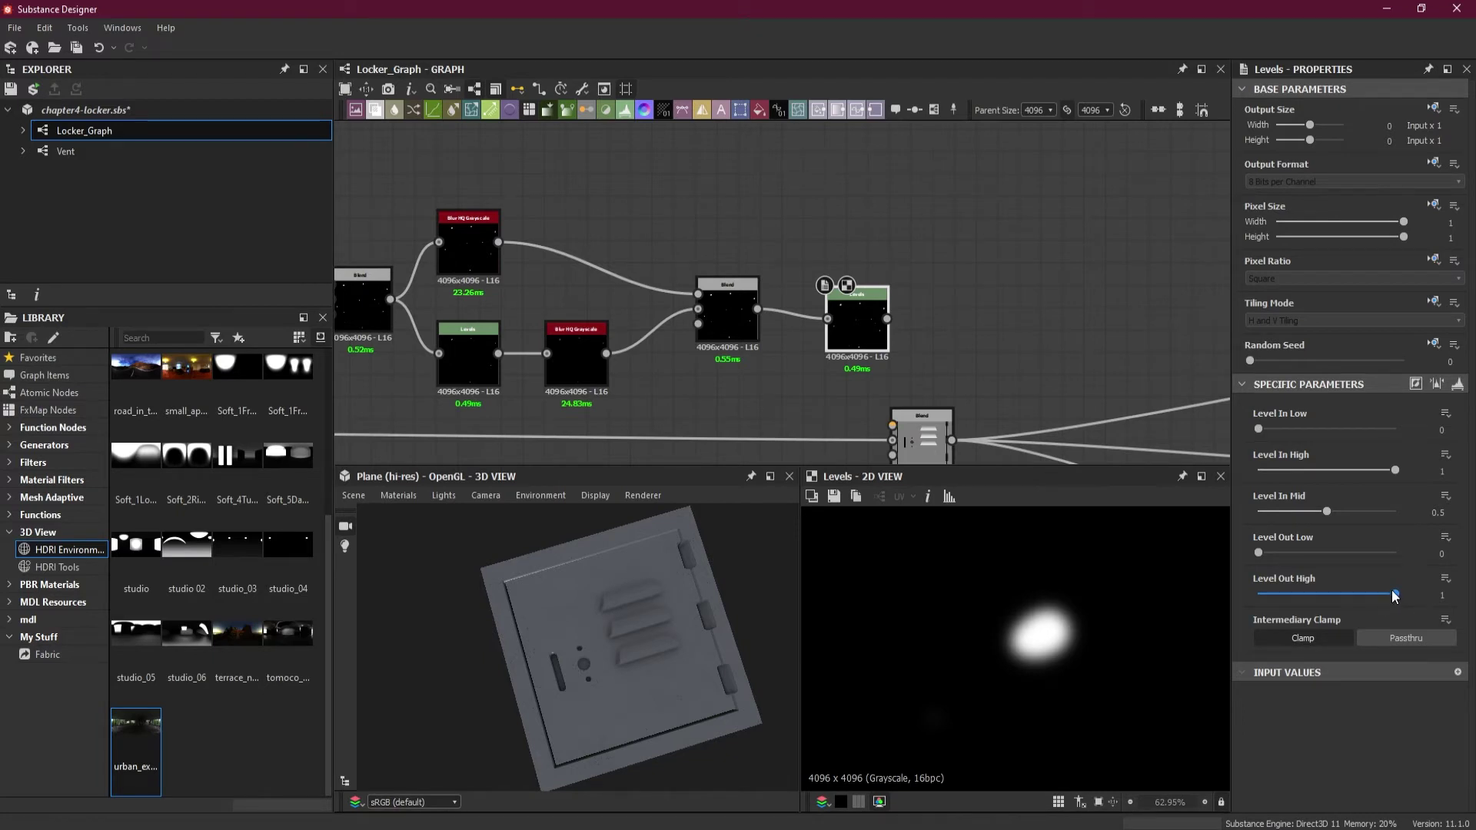
# Step: Set Level Out High to 0.075 after trying 0.34 and 0.07
pyautogui.moveTo(1395, 596); pyautogui.dragTo(1305, 596)
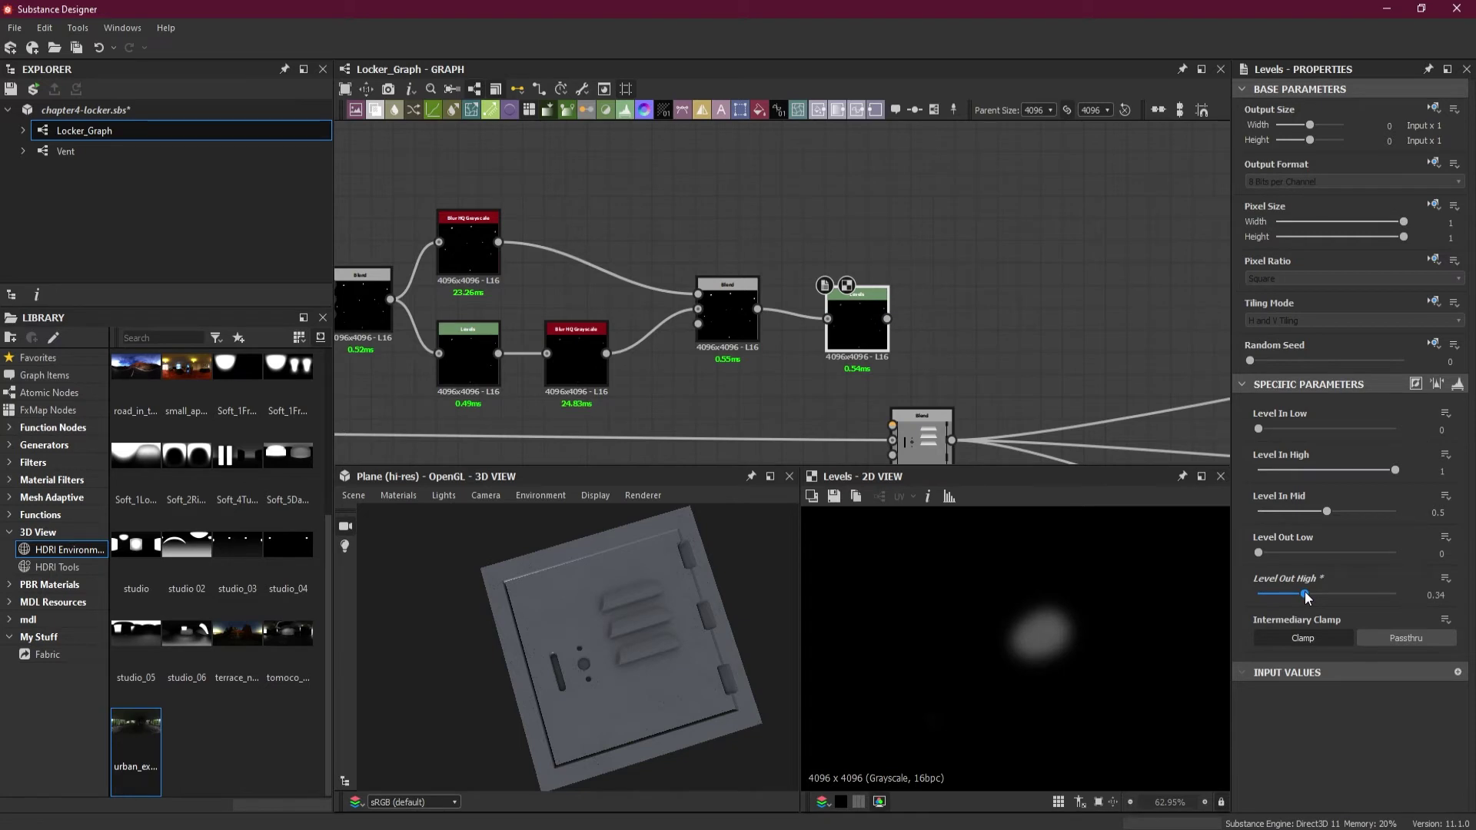
pyautogui.click(1435, 595)
pyautogui.write('.07')
pyautogui.press('Return')
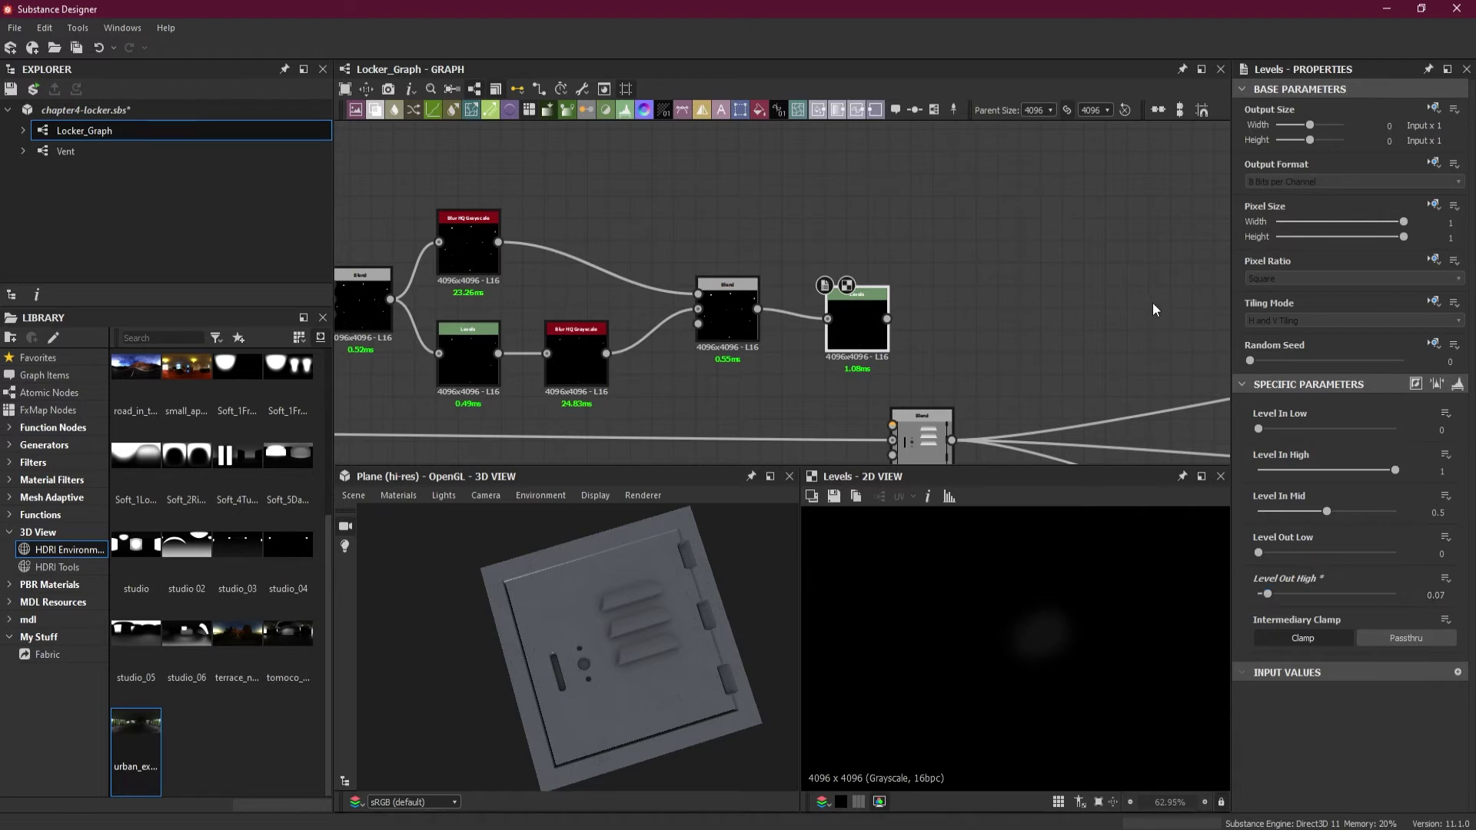
pyautogui.click(1430, 593)
pyautogui.press('BackSpace')
pyautogui.write('.075')
pyautogui.press('Return')
pyautogui.scroll(-3, 1034, 261)
# Step: Move the reroute dot and feed the Levels output into the main height Blend, previewing it
pyautogui.scroll(1, 1035, 270)
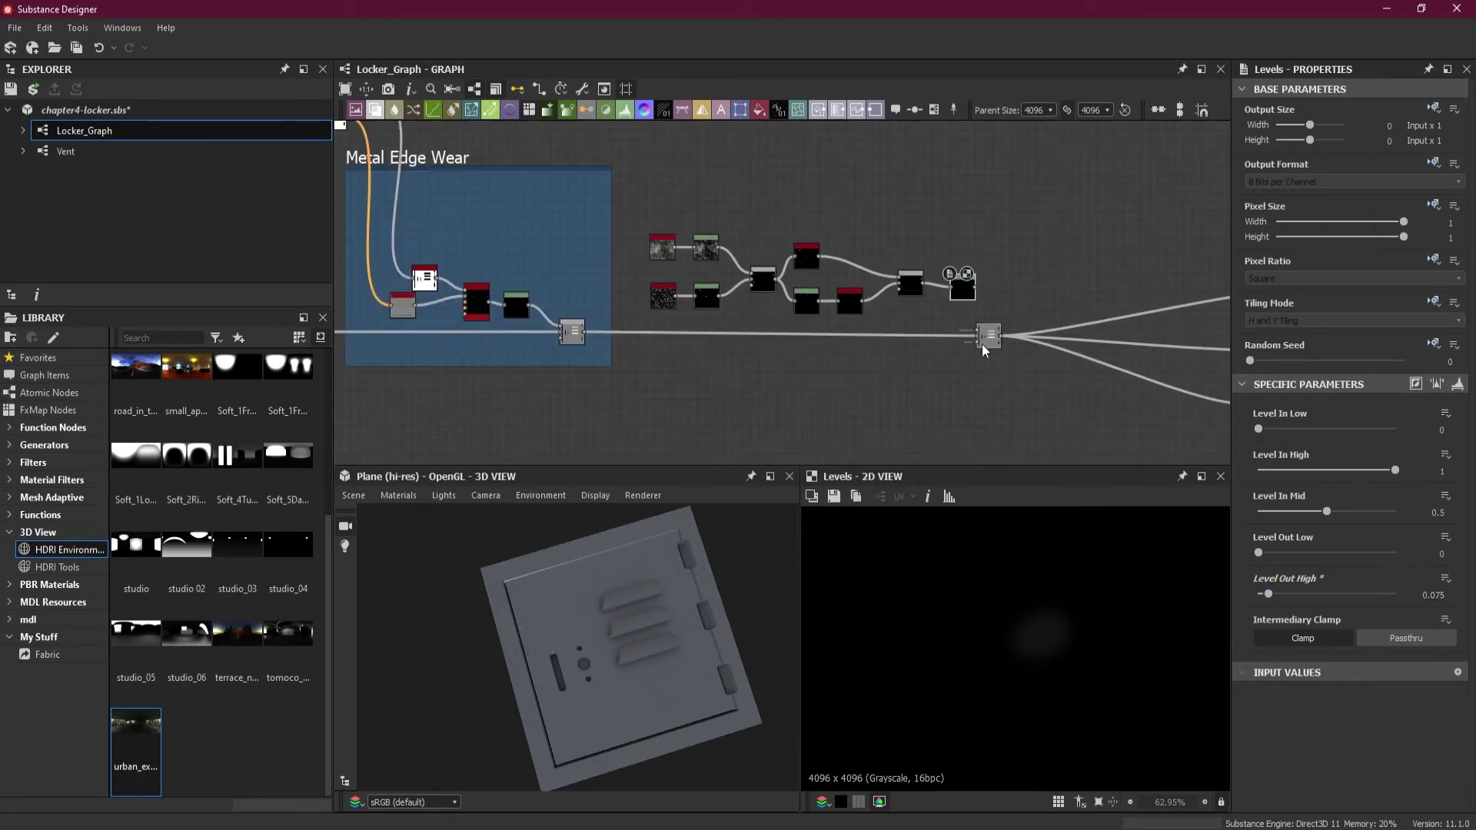
pyautogui.moveTo(981, 344); pyautogui.dragTo(1046, 340)
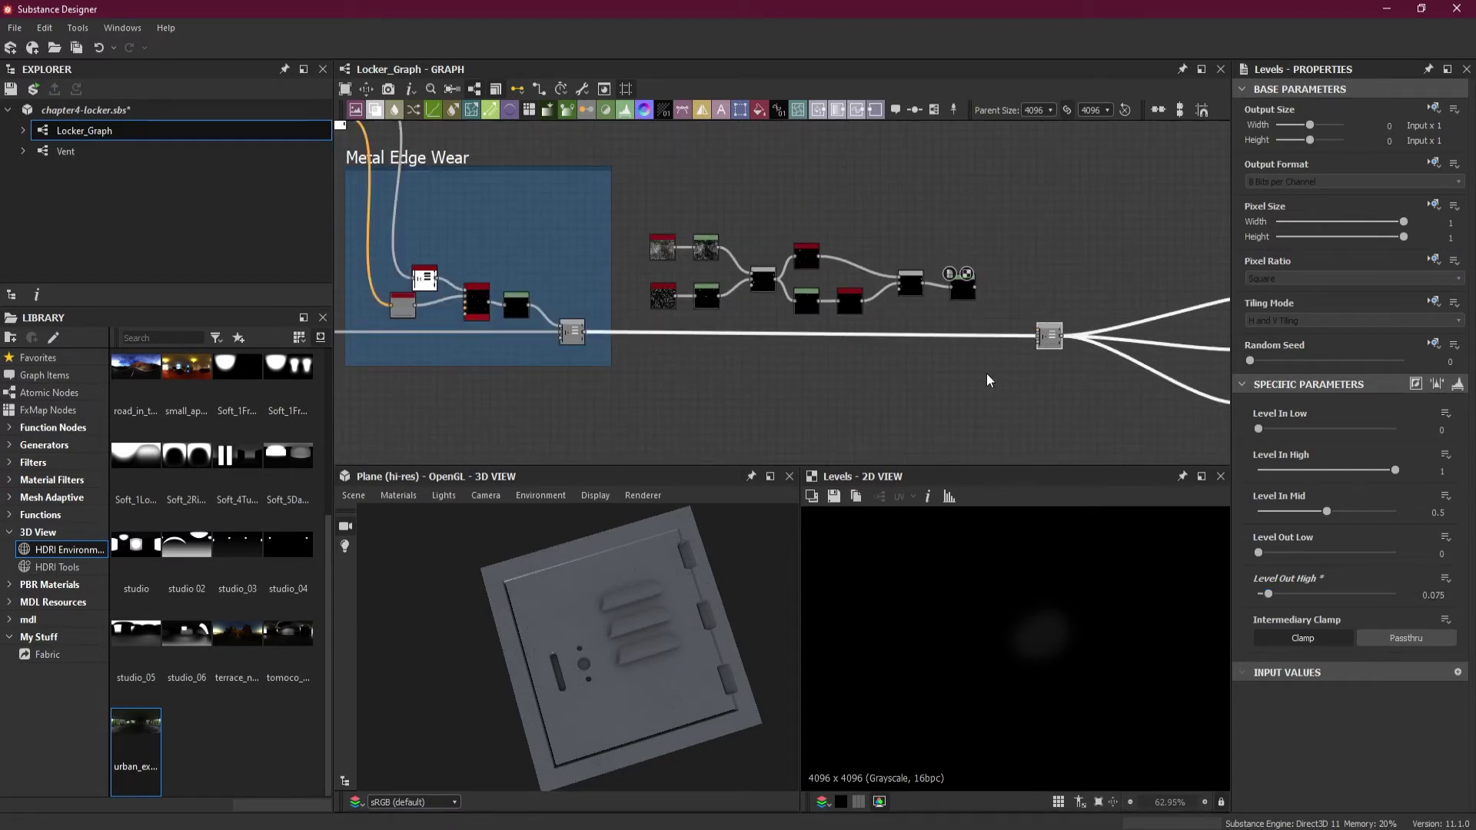
pyautogui.scroll(-10, 1086, 661)
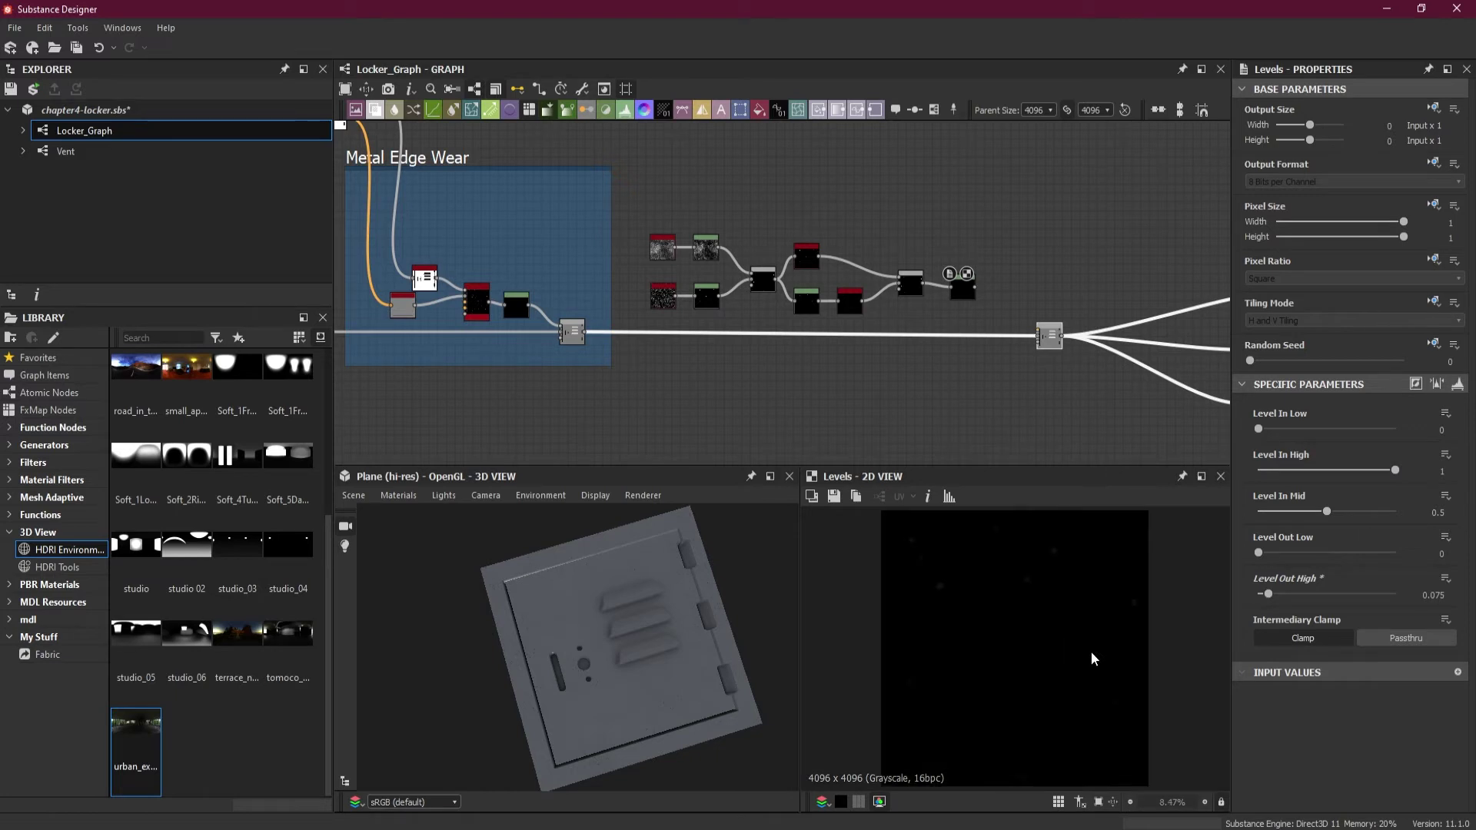
pyautogui.scroll(2, 996, 290)
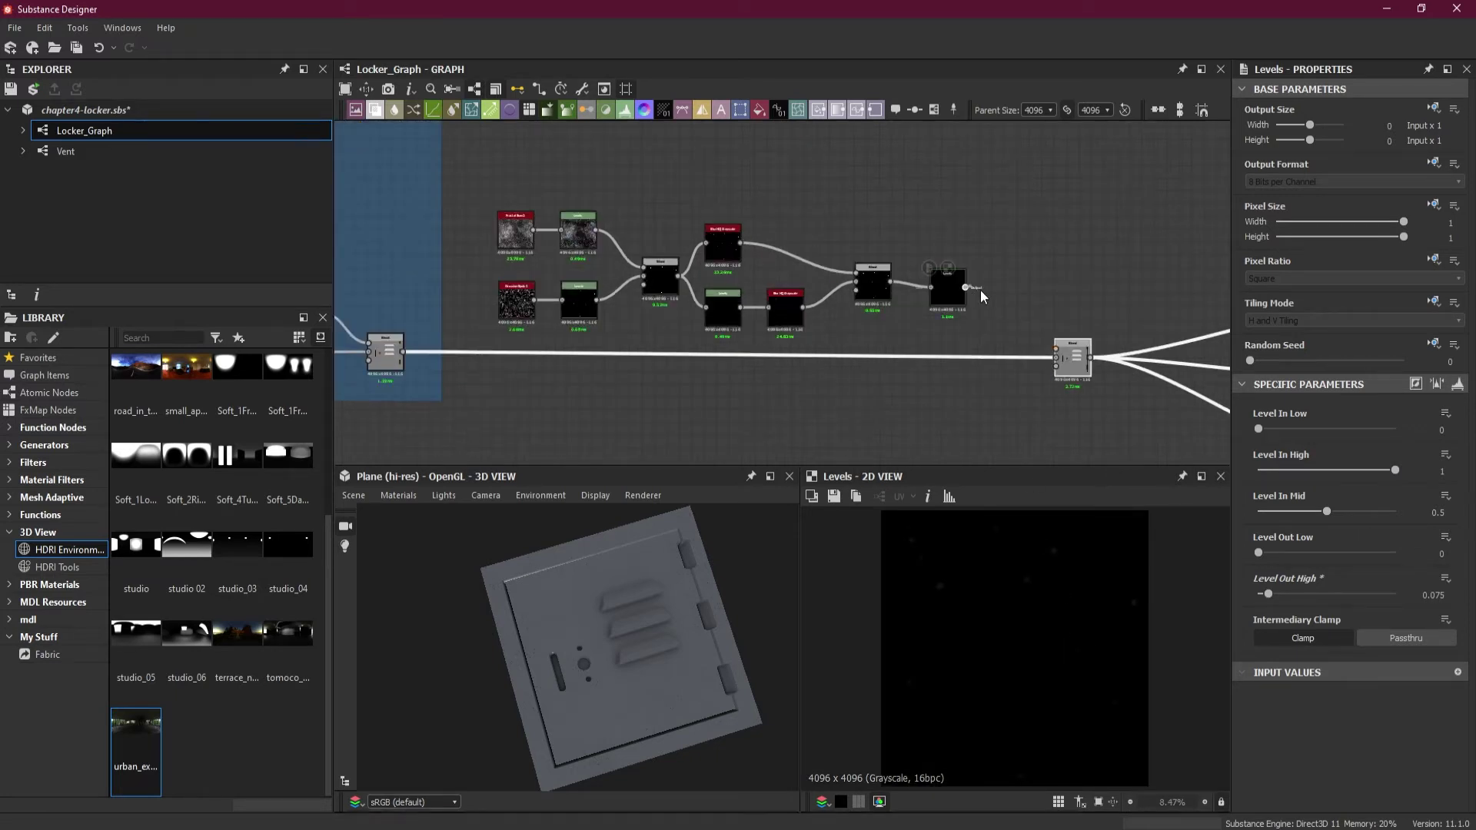
pyautogui.moveTo(1031, 351); pyautogui.dragTo(1065, 355)
pyautogui.click(1072, 355)
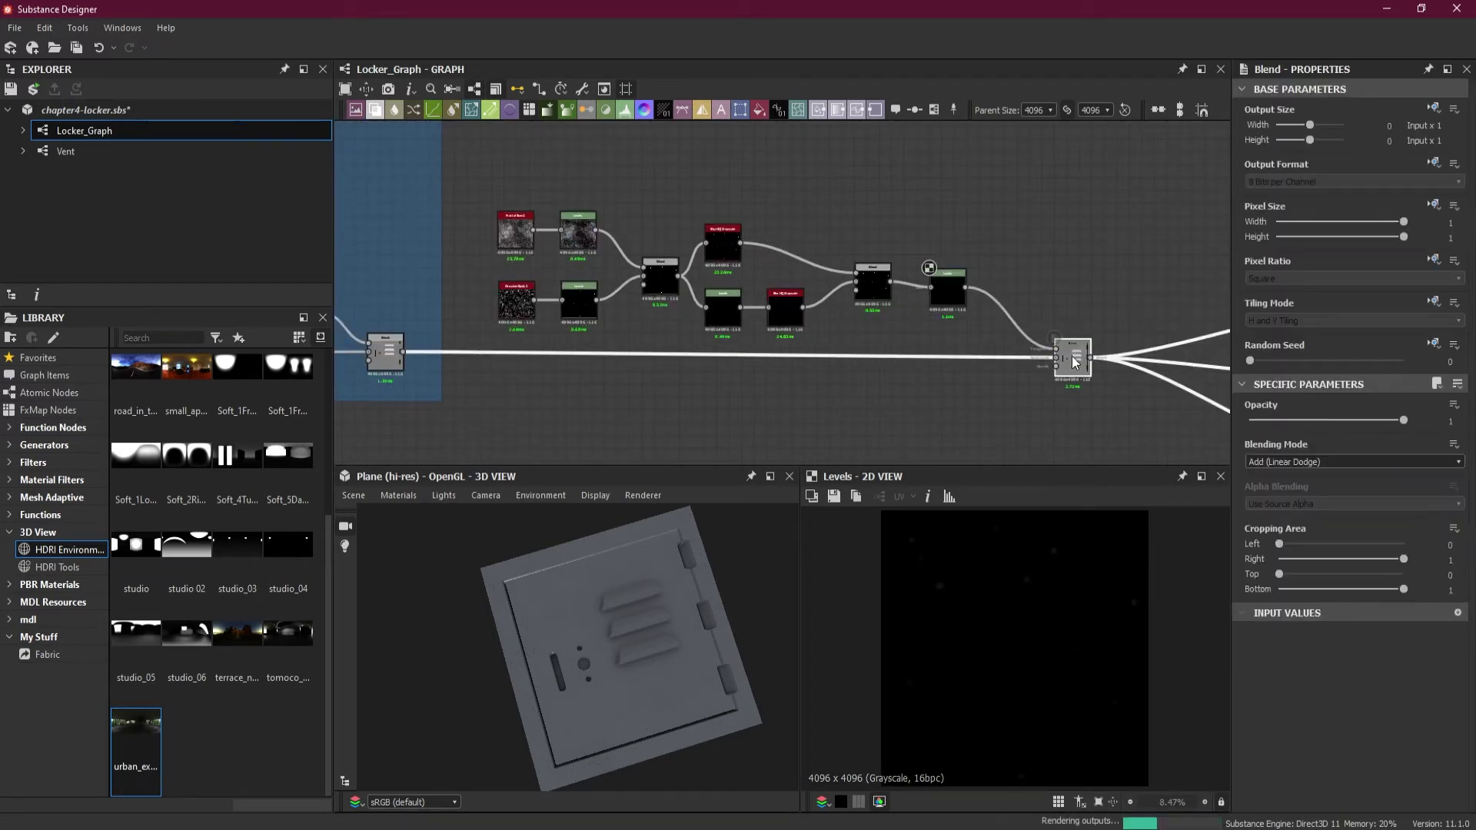
pyautogui.doubleClick(1072, 354)
# Step: Set the main Blend's Blending Mode to Subtract and inspect the dents in 3D
pyautogui.scroll(2, 1139, 386)
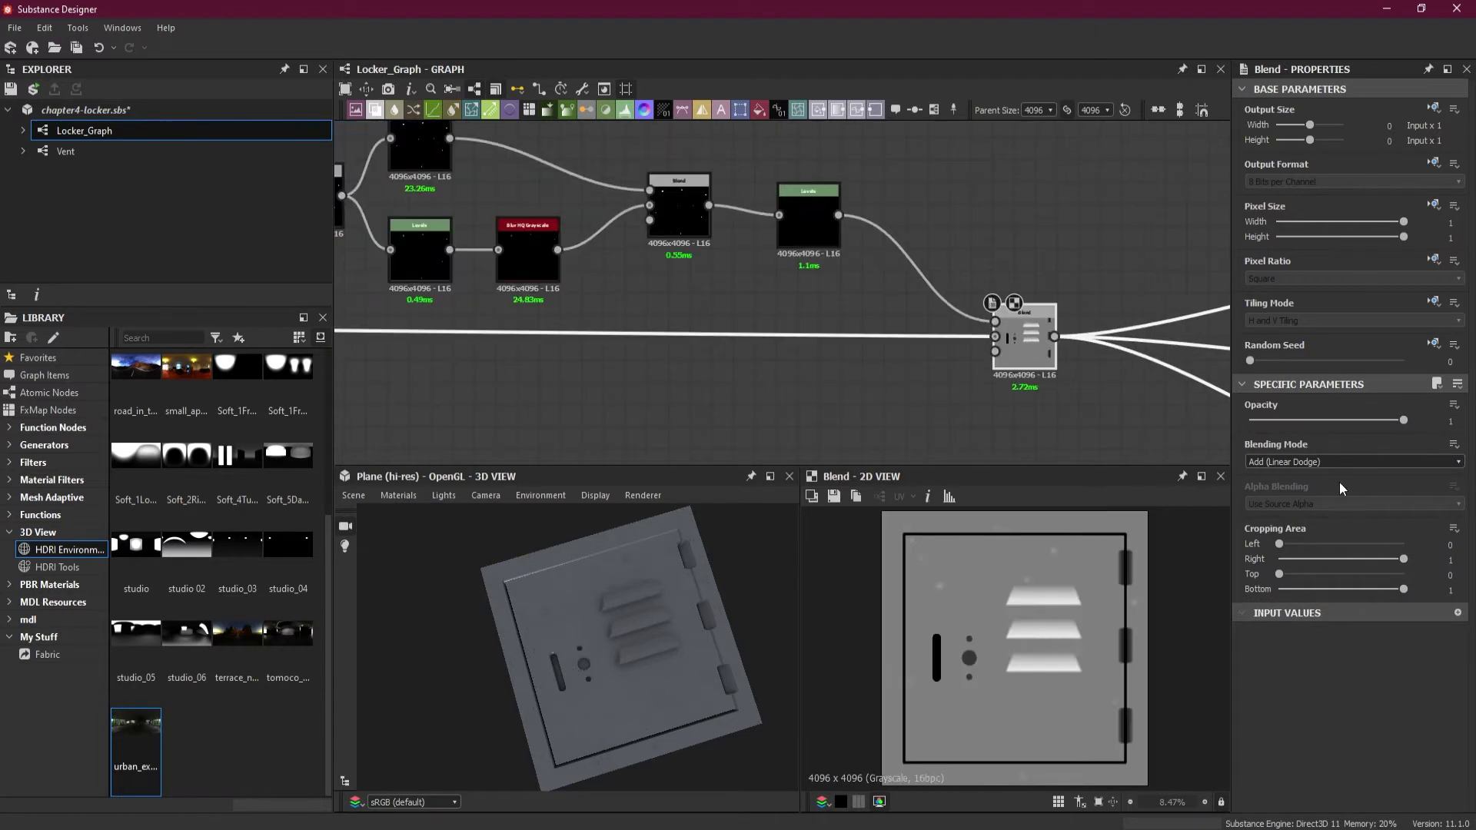
pyautogui.scroll(4, 1038, 540)
pyautogui.scroll(3, 561, 569)
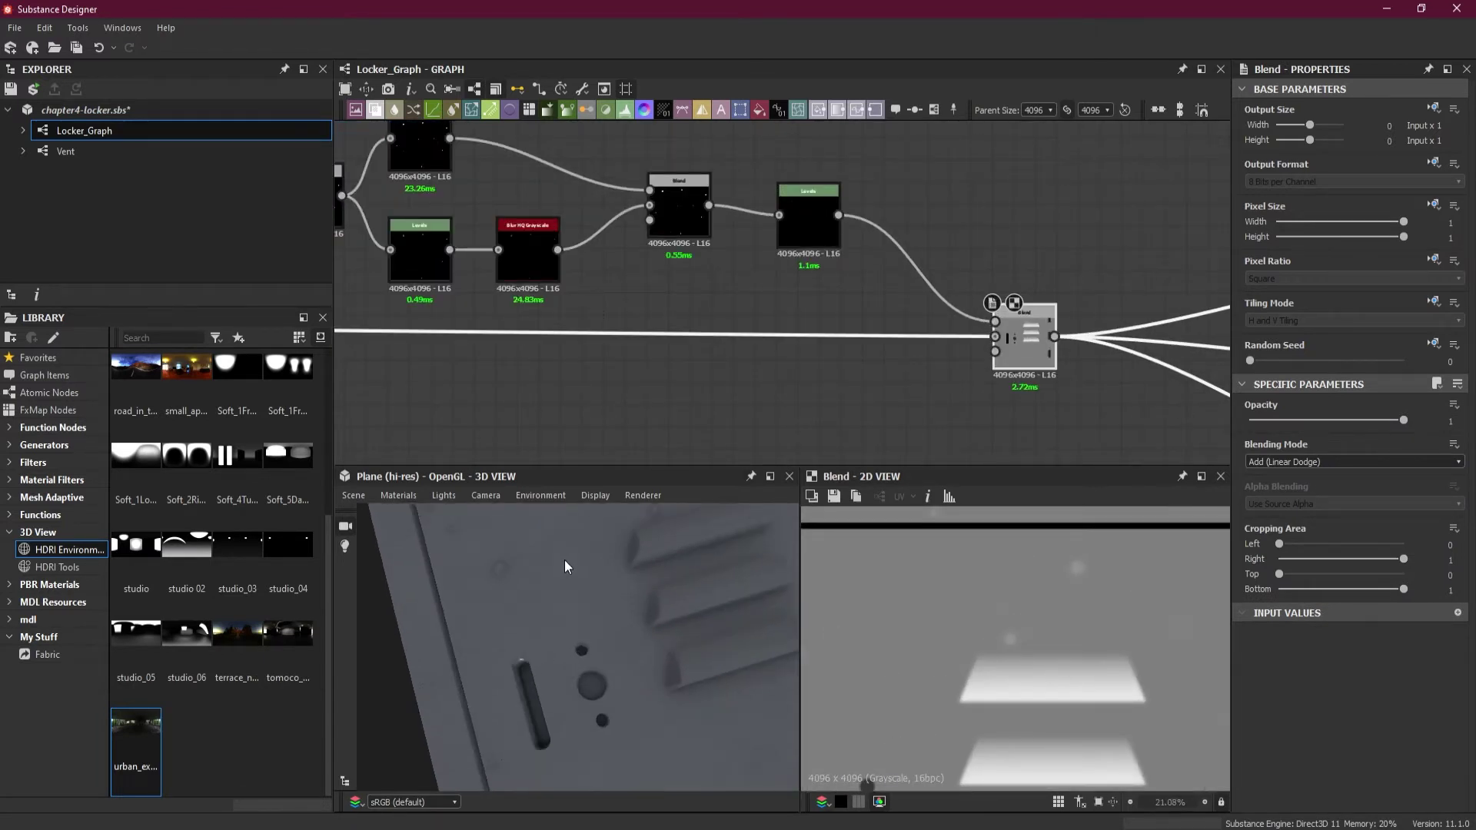
pyautogui.moveTo(565, 560); pyautogui.dragTo(574, 629)
pyautogui.click(1280, 458)
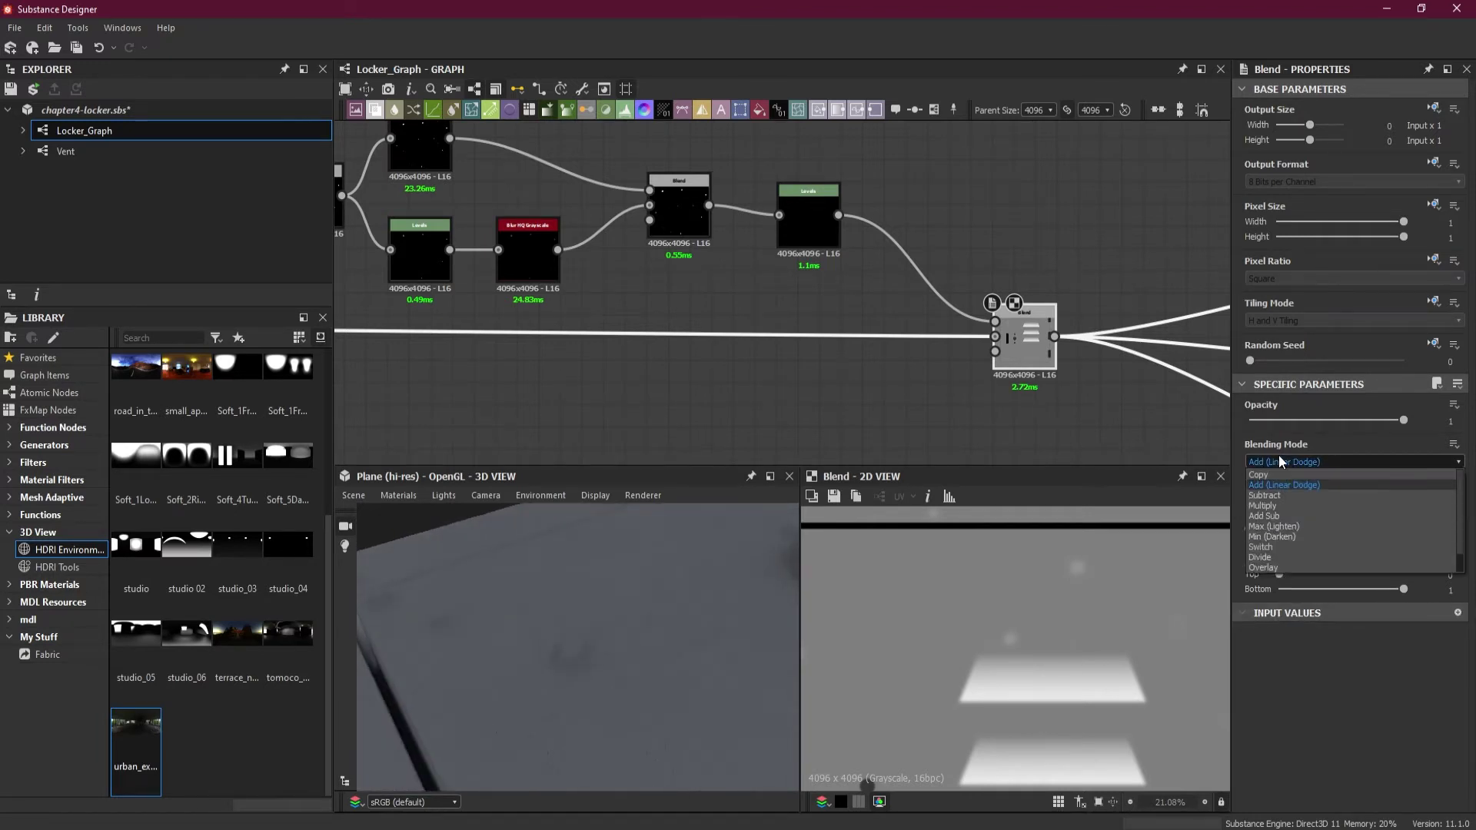
pyautogui.click(1311, 499)
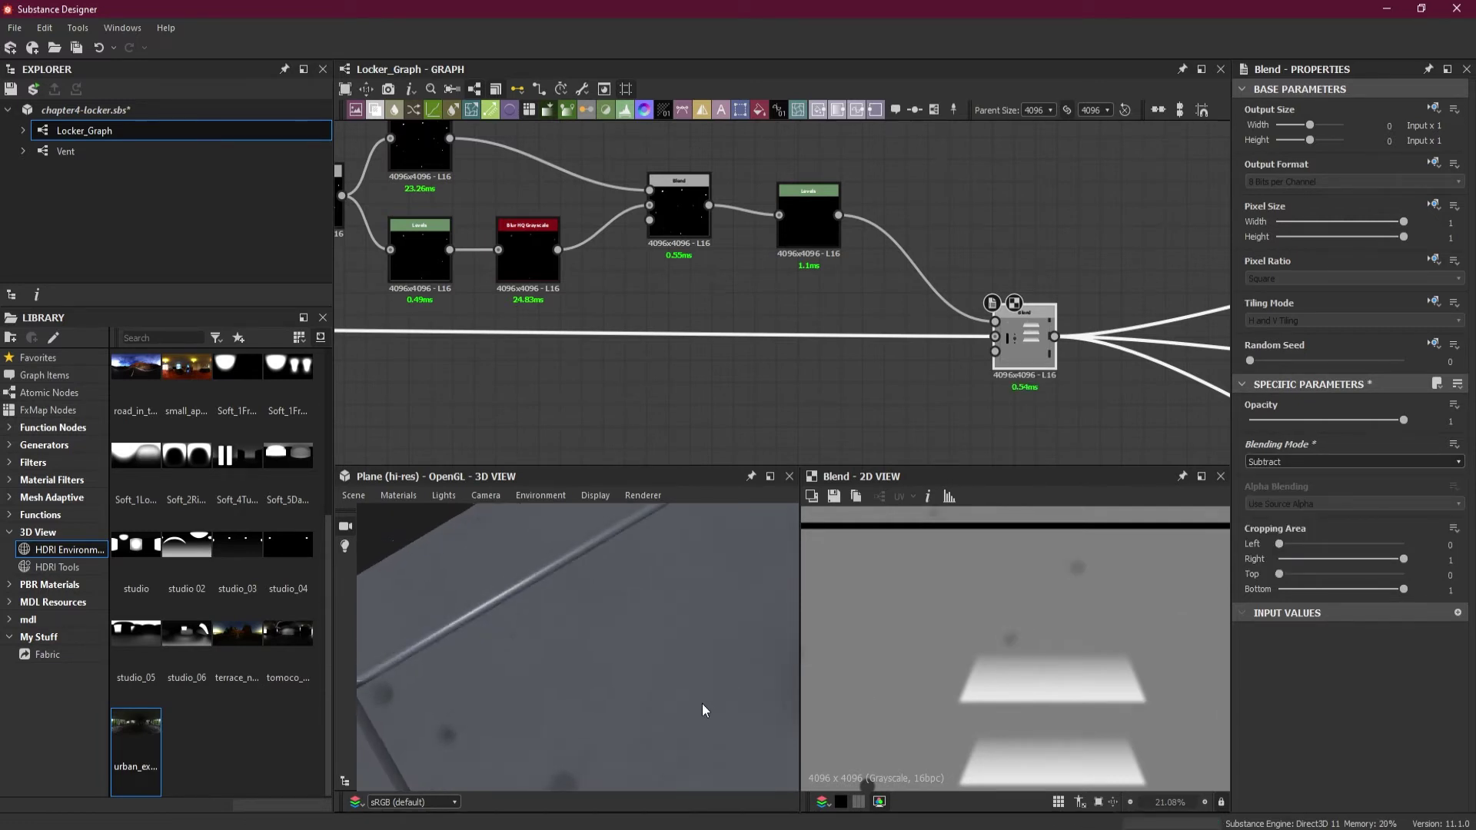
pyautogui.moveTo(703, 703); pyautogui.dragTo(613, 604)
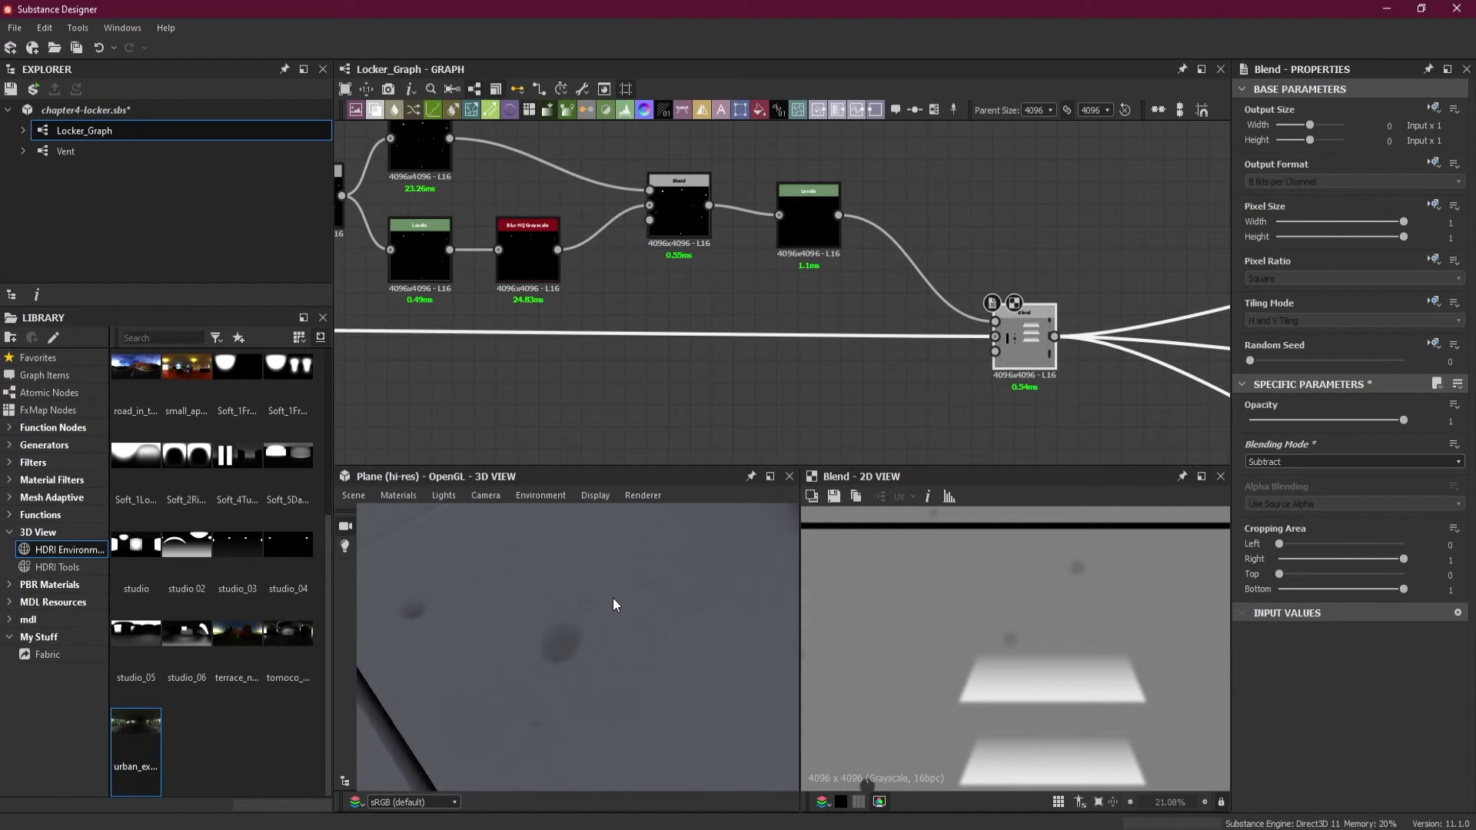
# Step: Frame the dent chain and select the upper Blur HQ Grayscale node
pyautogui.moveTo(832, 263); pyautogui.dragTo(1085, 306, button='middle')
pyautogui.scroll(3, 697, 223)
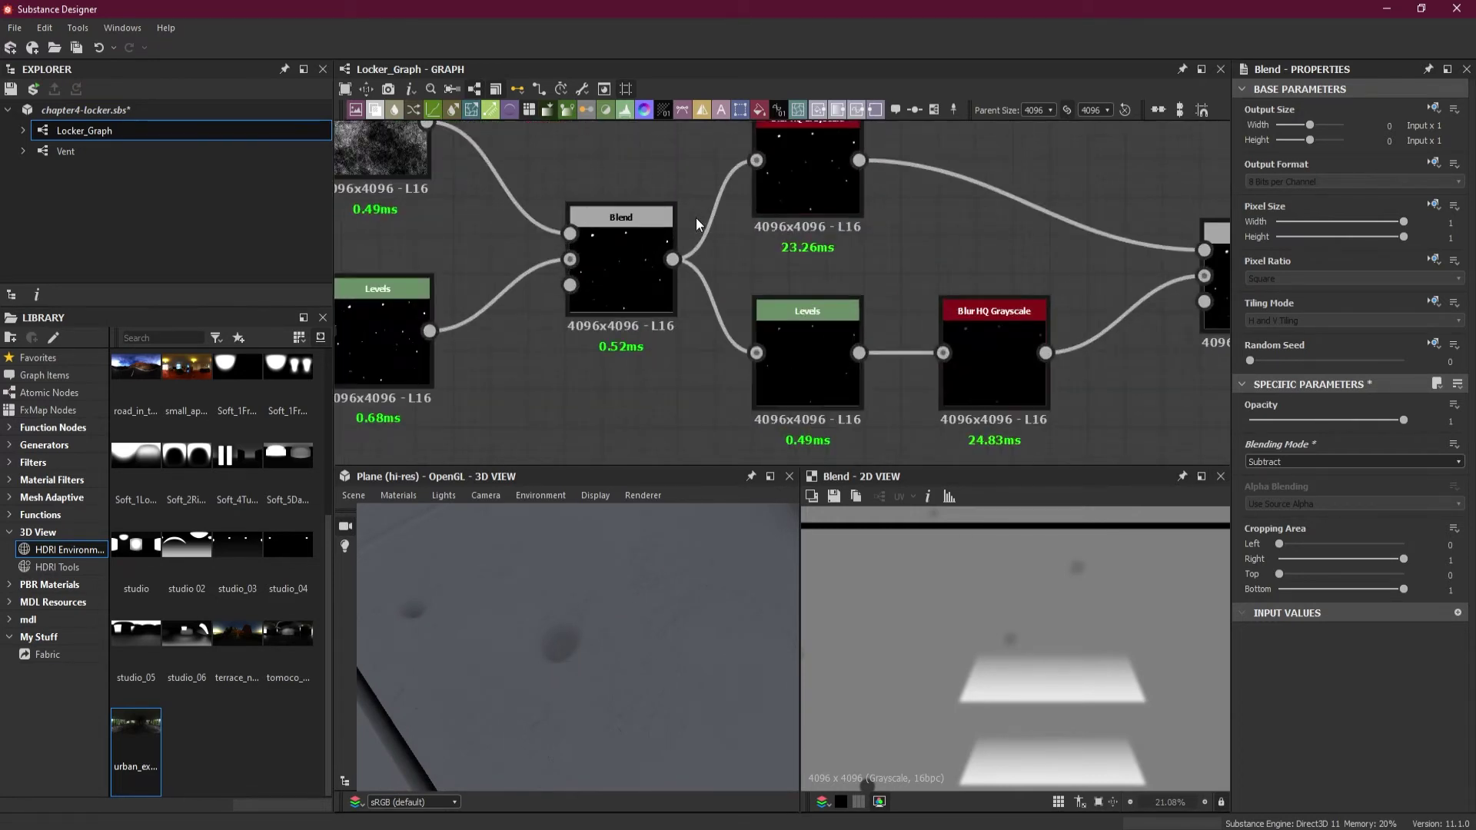
pyautogui.scroll(-2, 826, 257)
pyautogui.scroll(-1, 704, 293)
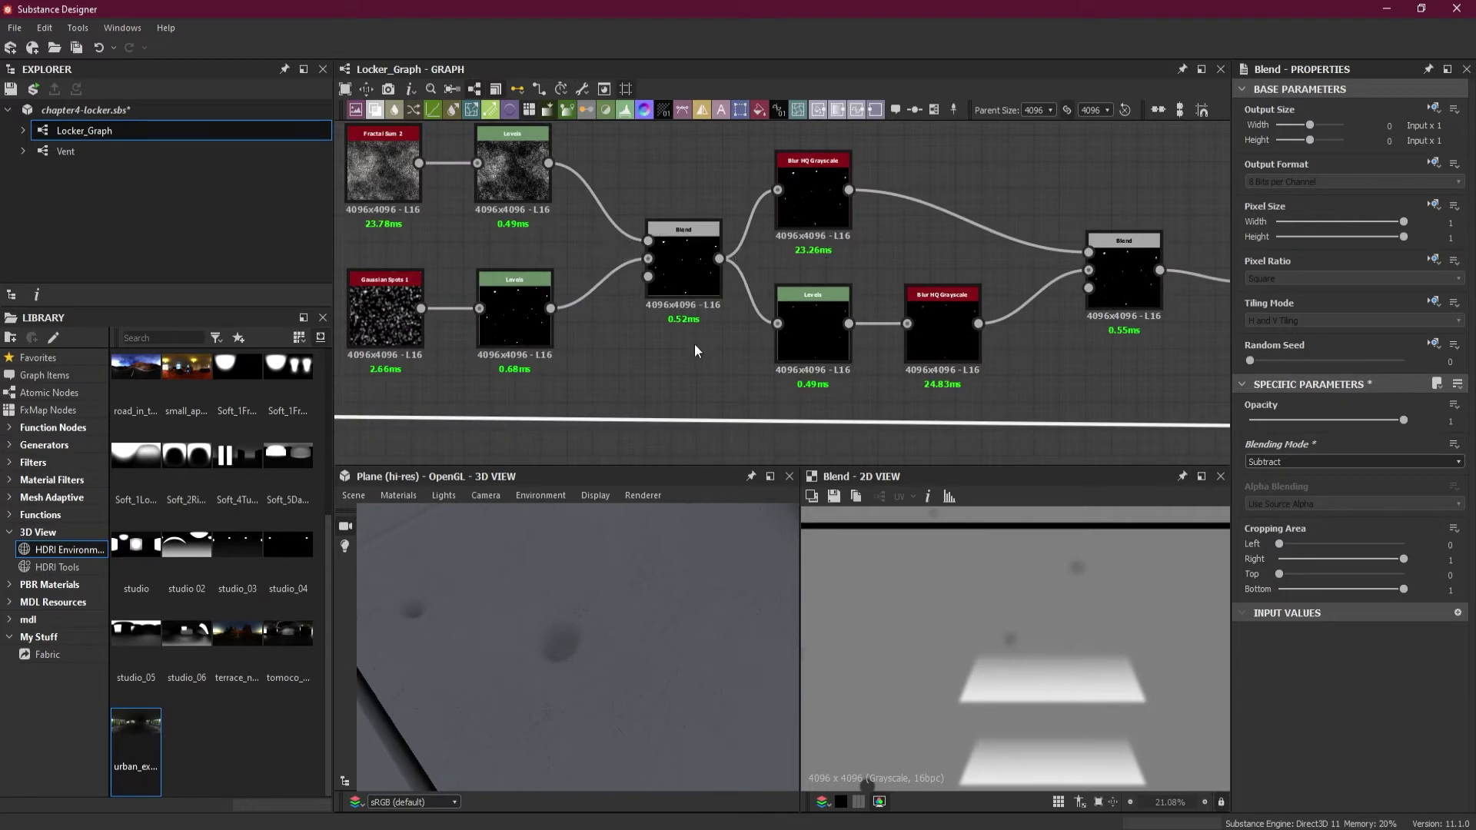
pyautogui.moveTo(694, 344)
pyautogui.mouseDown(button='middle')
pyautogui.moveTo(771, 363)
pyautogui.moveTo(693, 366)
pyautogui.mouseUp(button='middle')
pyautogui.scroll(3, 879, 254)
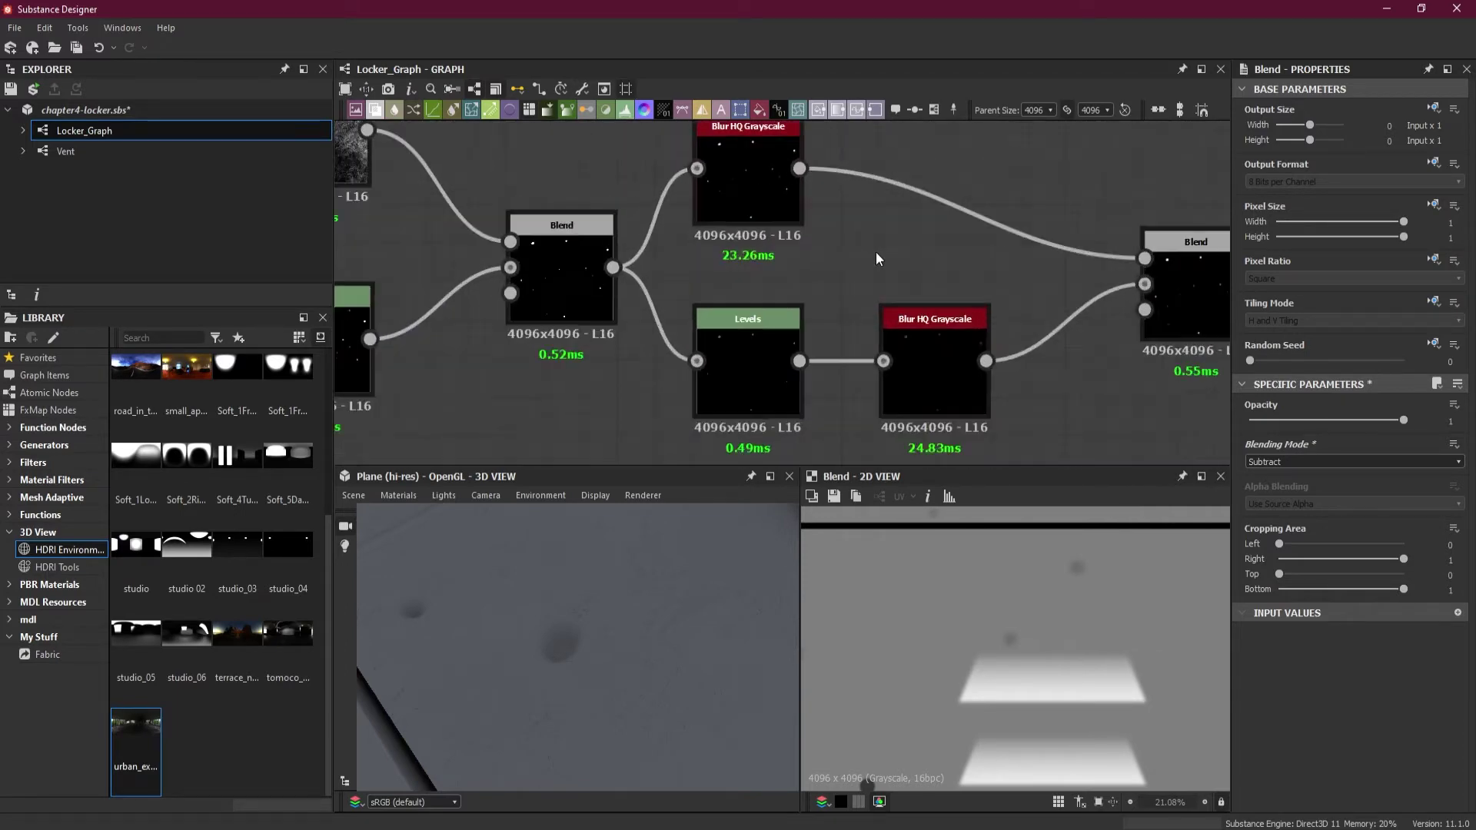
pyautogui.moveTo(875, 251); pyautogui.dragTo(982, 307, button='middle')
pyautogui.scroll(2, 835, 238)
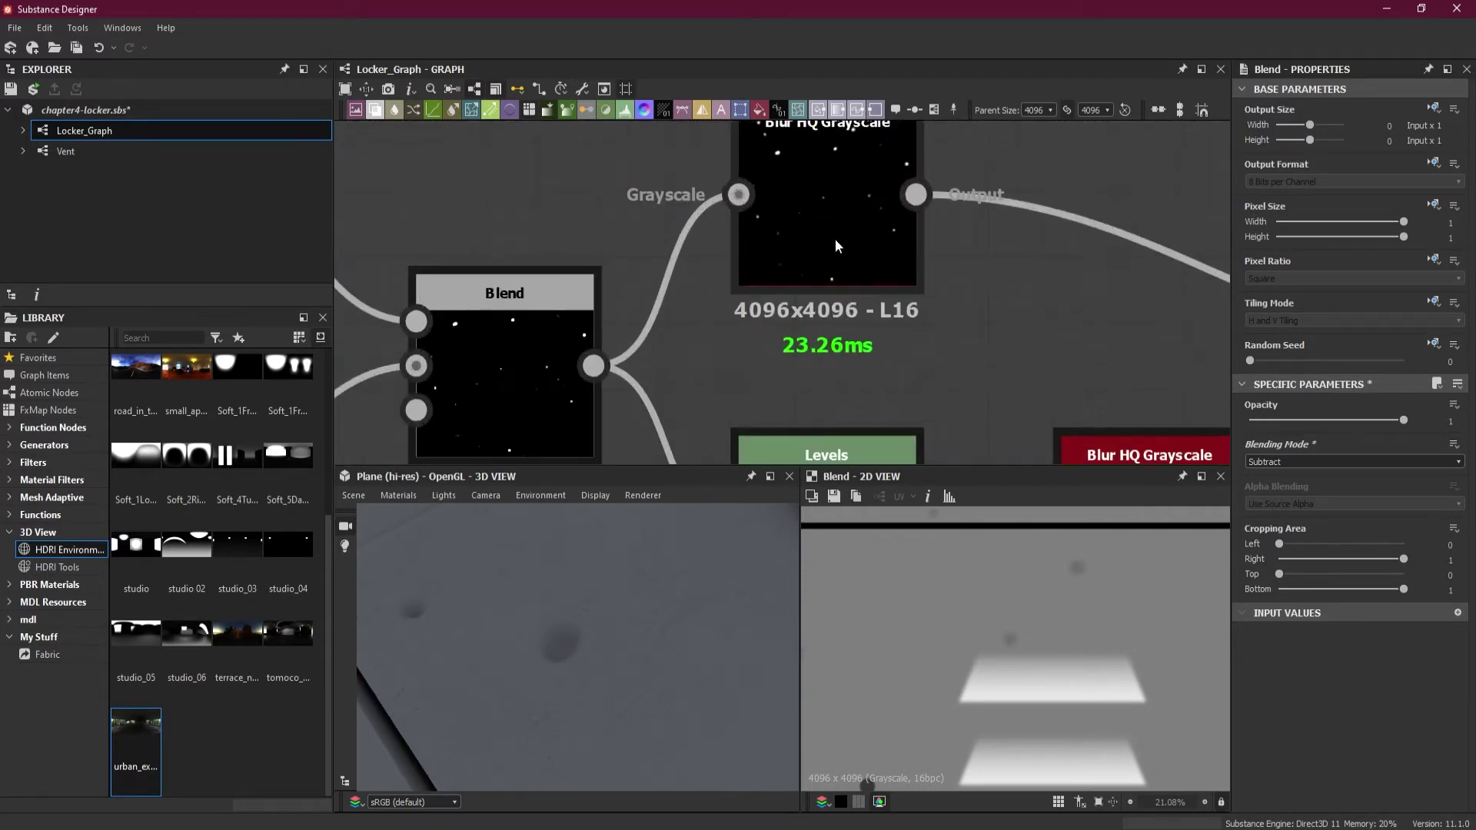
pyautogui.scroll(-2, 835, 238)
pyautogui.click(836, 241)
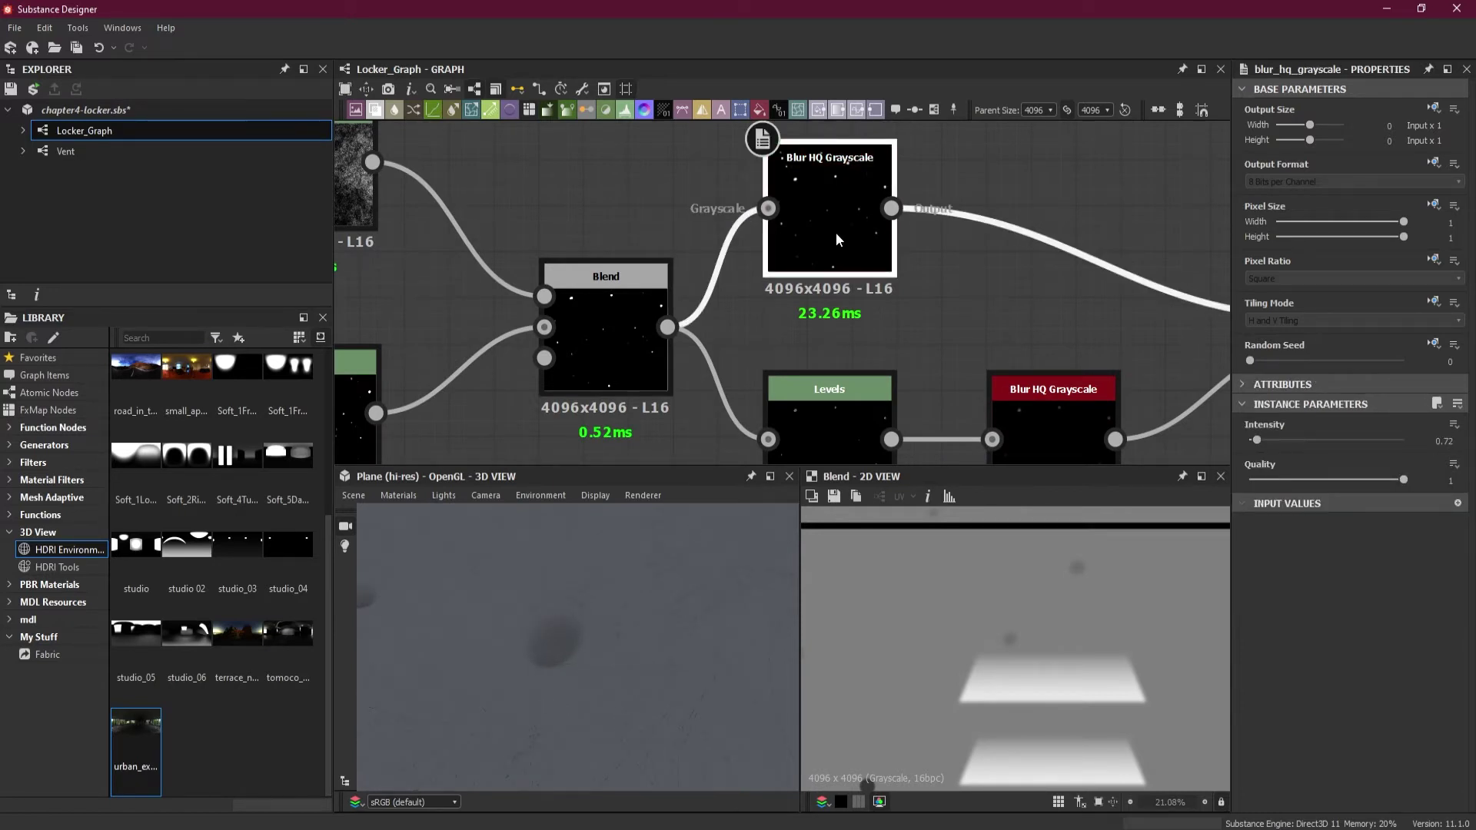
pyautogui.moveTo(893, 328); pyautogui.dragTo(923, 305, button='middle')
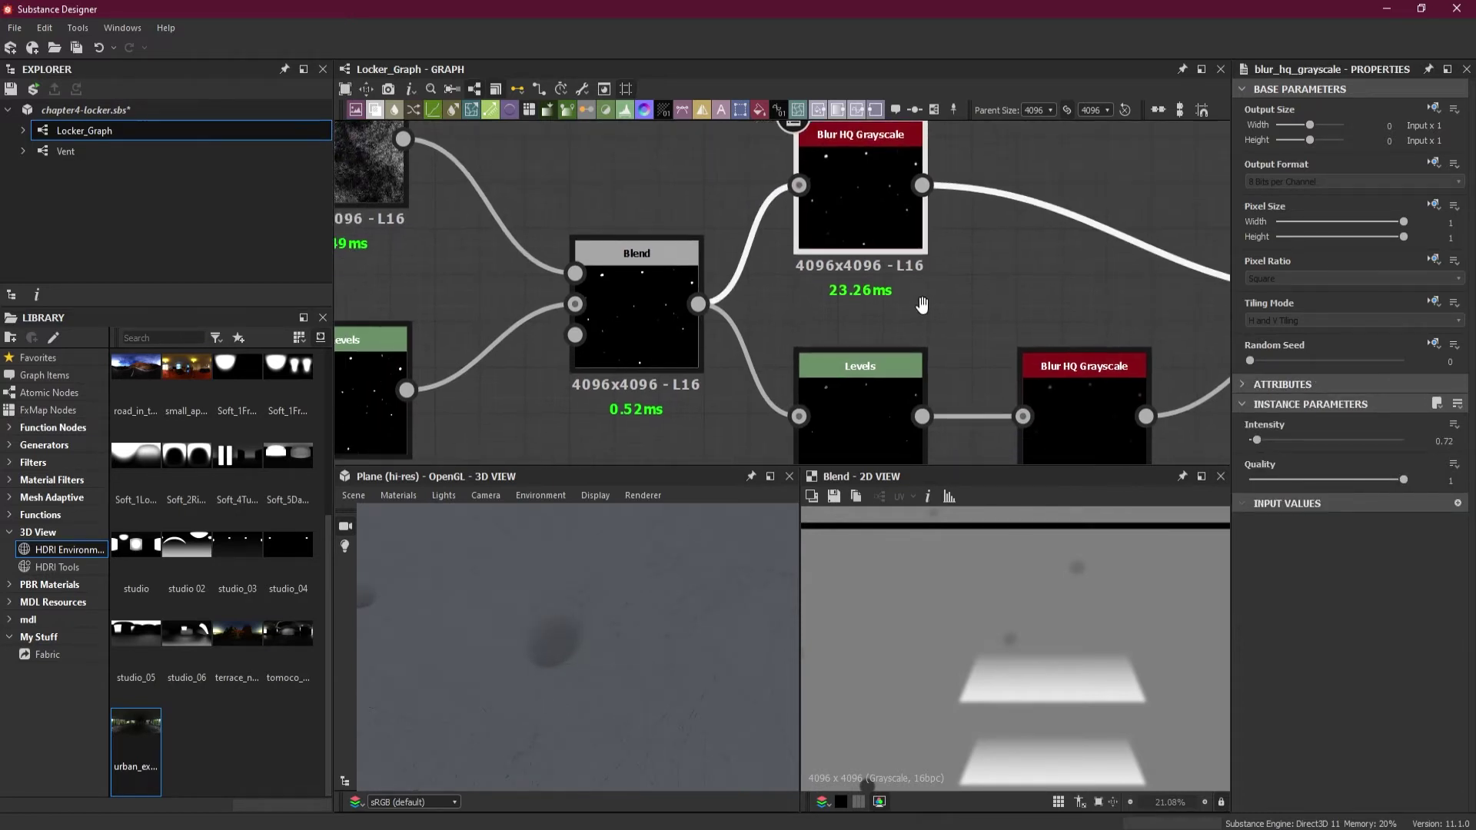
# Step: Test the upper blur's Intensity at 0.05 and then 0.5
pyautogui.click(1437, 440)
pyautogui.press('BackSpace')
pyautogui.write('0.05')
pyautogui.press('Return')
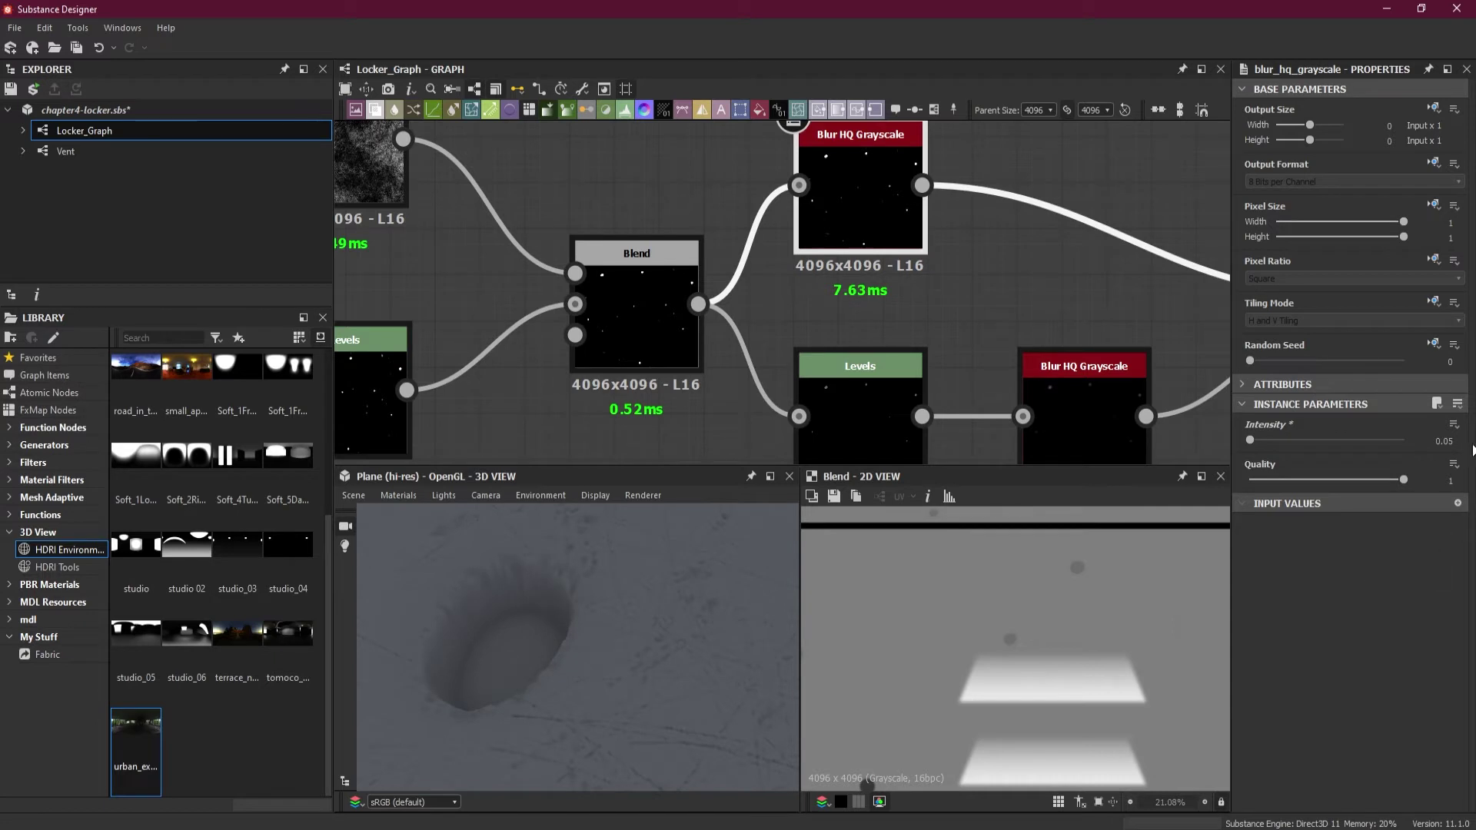
pyautogui.click(1442, 441)
pyautogui.press('BackSpace')
pyautogui.write('.5')
pyautogui.press('Return')
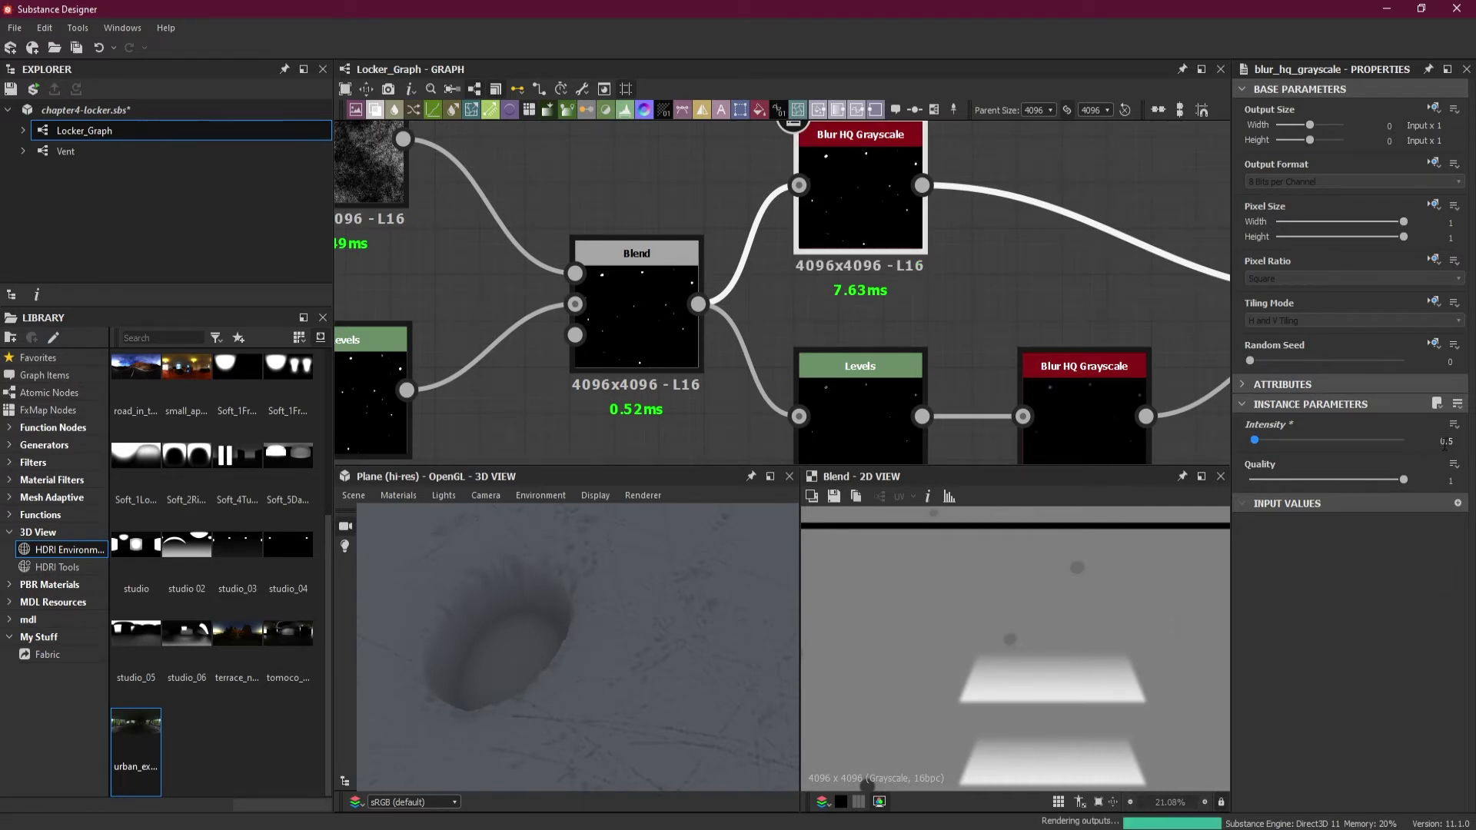
# Step: Try further Intensity values of 0.05, 0.15 and 0.08
pyautogui.click(1446, 442)
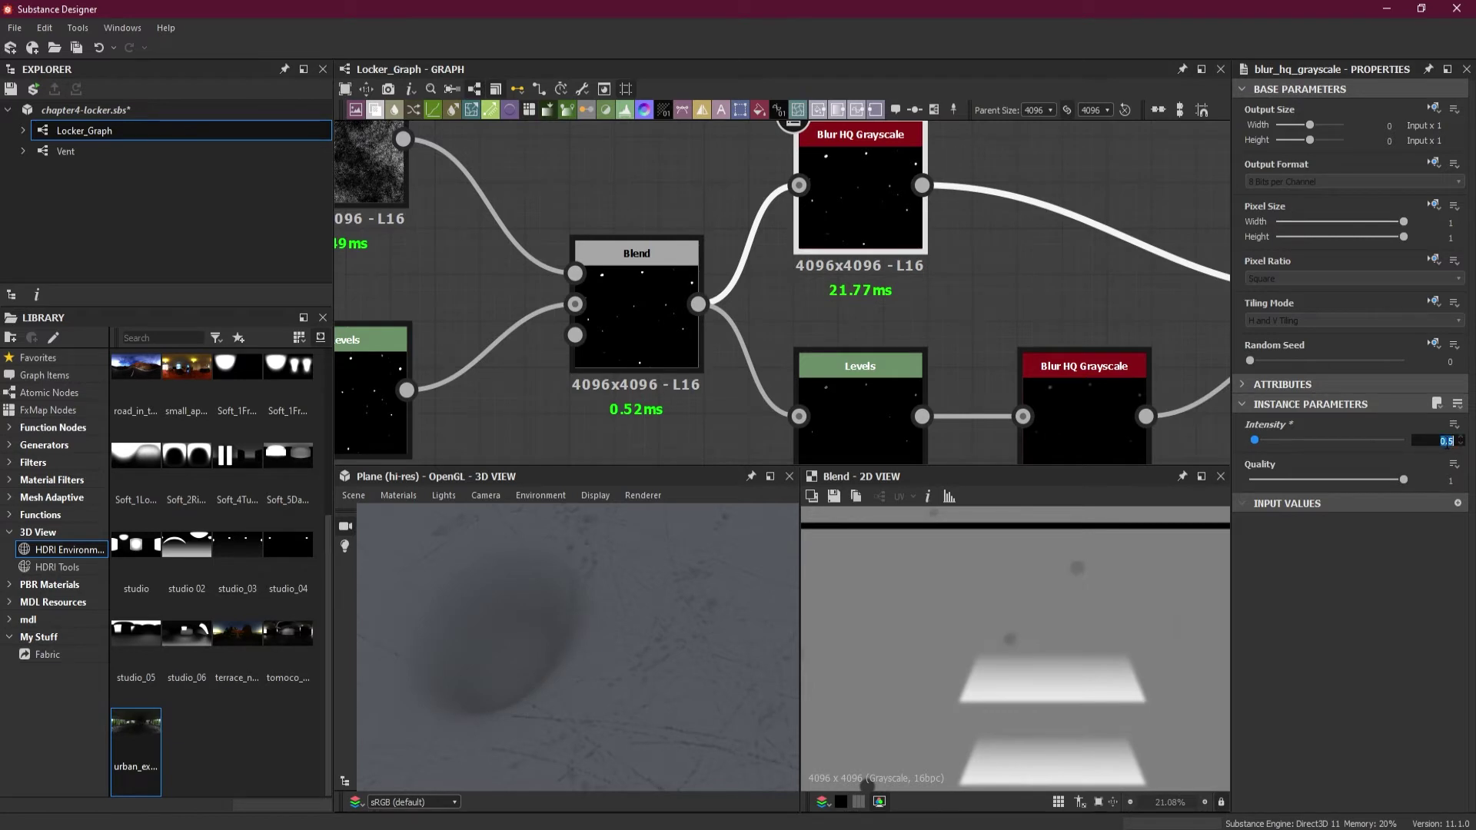
pyautogui.write('.05')
pyautogui.press('Return')
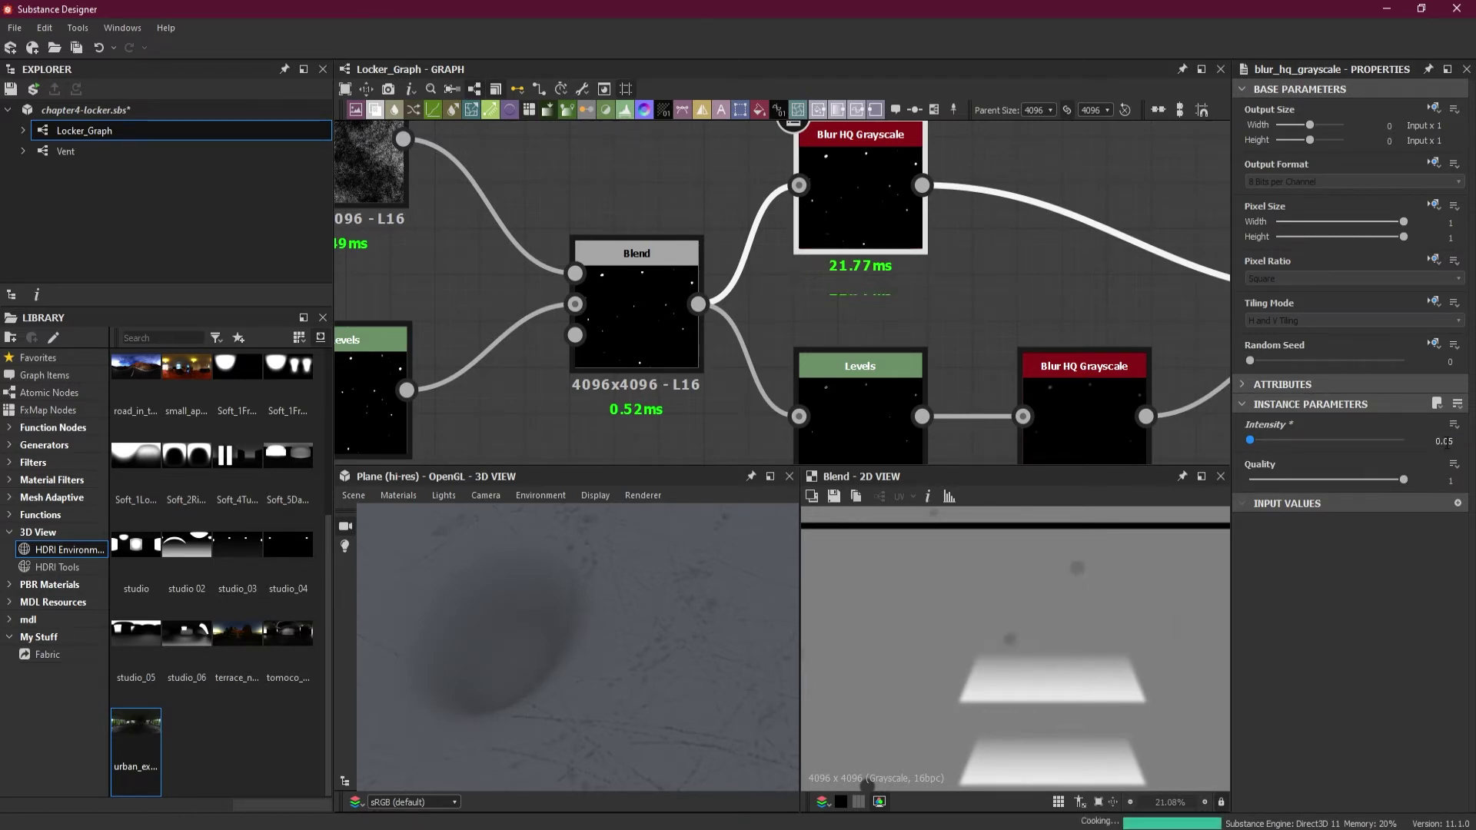
pyautogui.click(1446, 442)
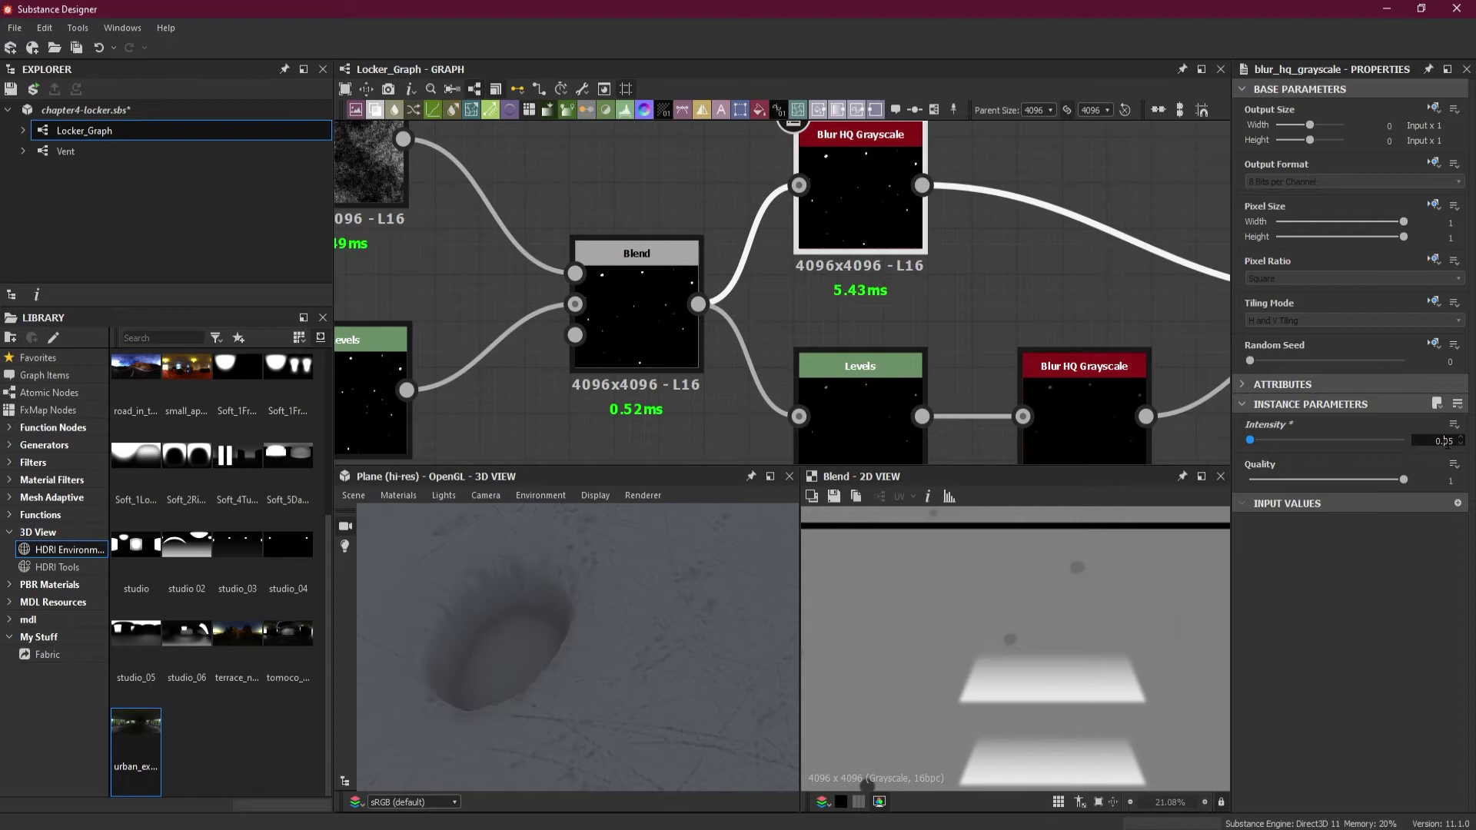
pyautogui.write('0.15')
pyautogui.press('Return')
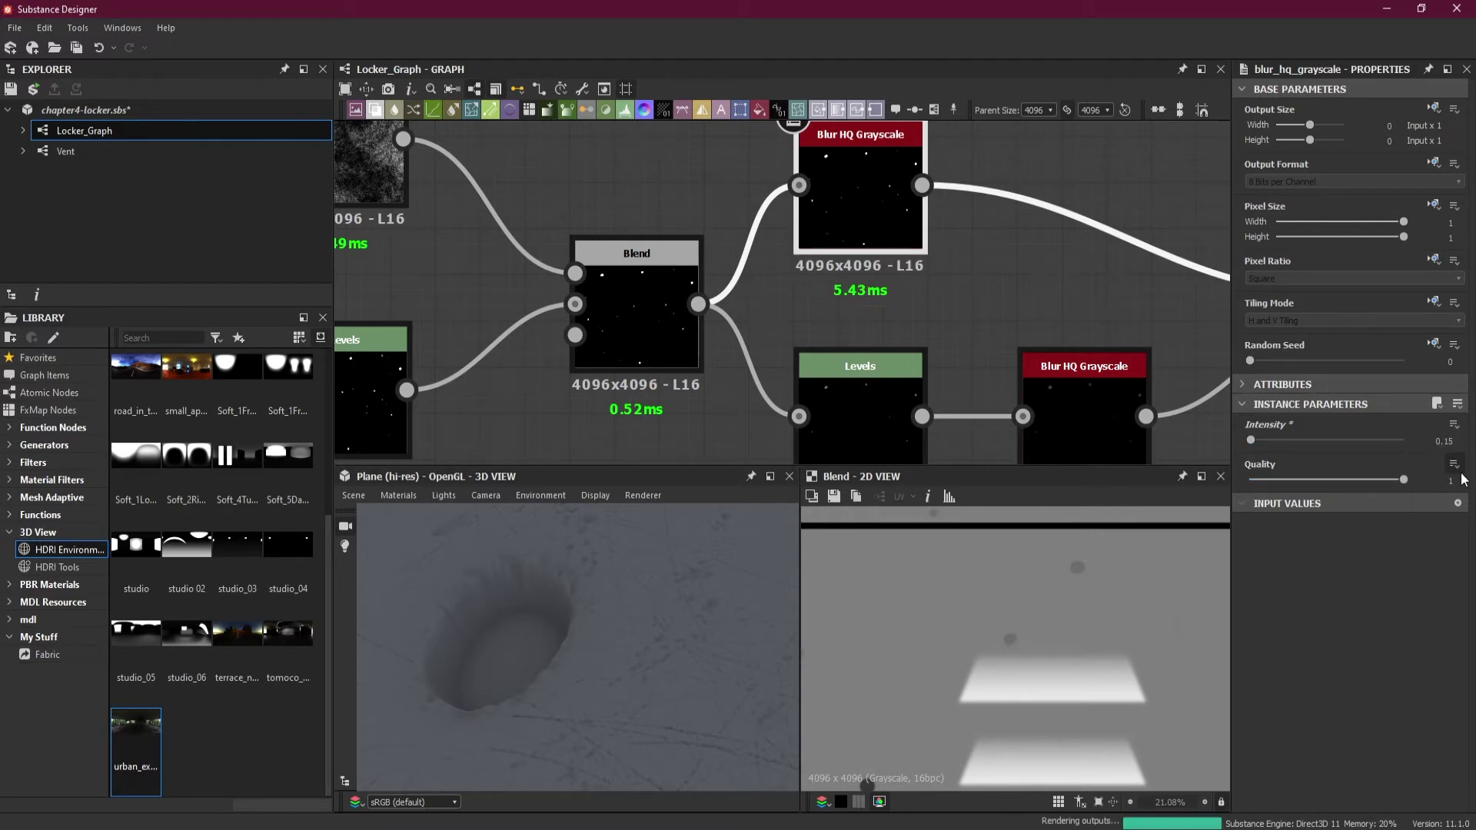
pyautogui.click(1454, 464)
pyautogui.click(1446, 442)
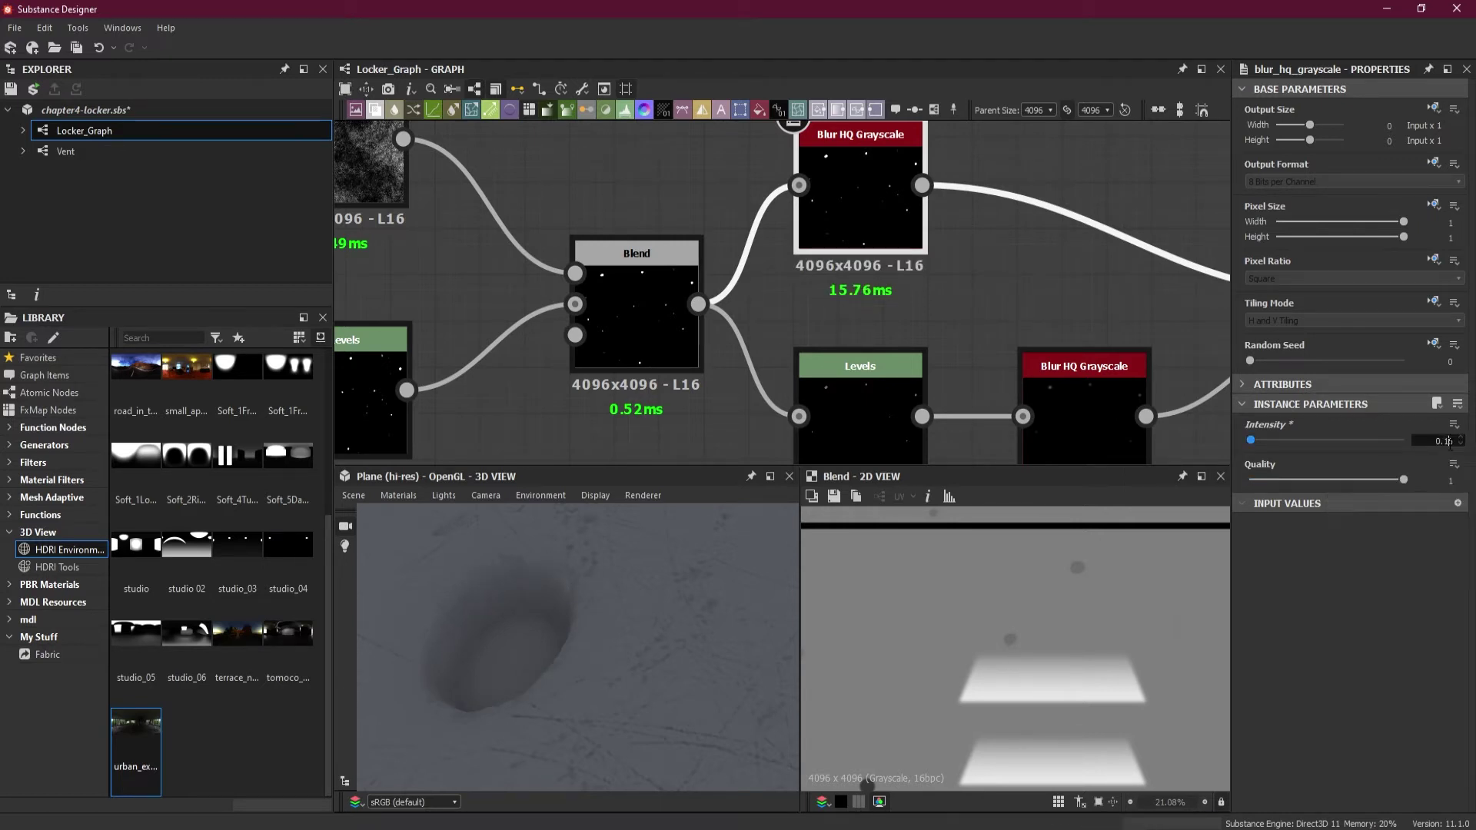
pyautogui.click(1445, 442)
pyautogui.press('BackSpace')
pyautogui.write('.08')
pyautogui.press('Return')
# Step: Undo back to the original 0.72 Intensity, then set Intensity to 0.5
pyautogui.click(99, 49)
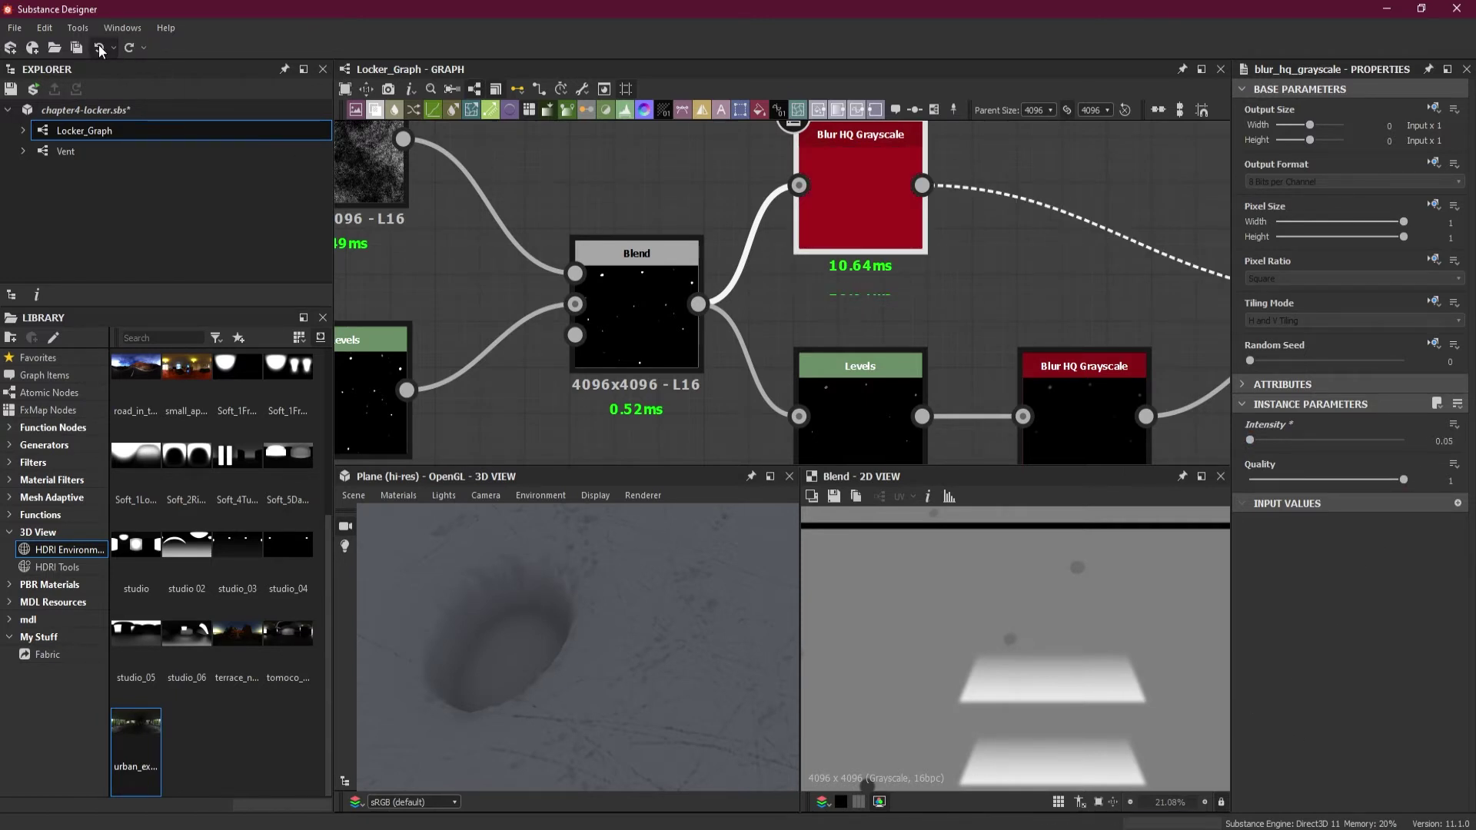
pyautogui.click(99, 49)
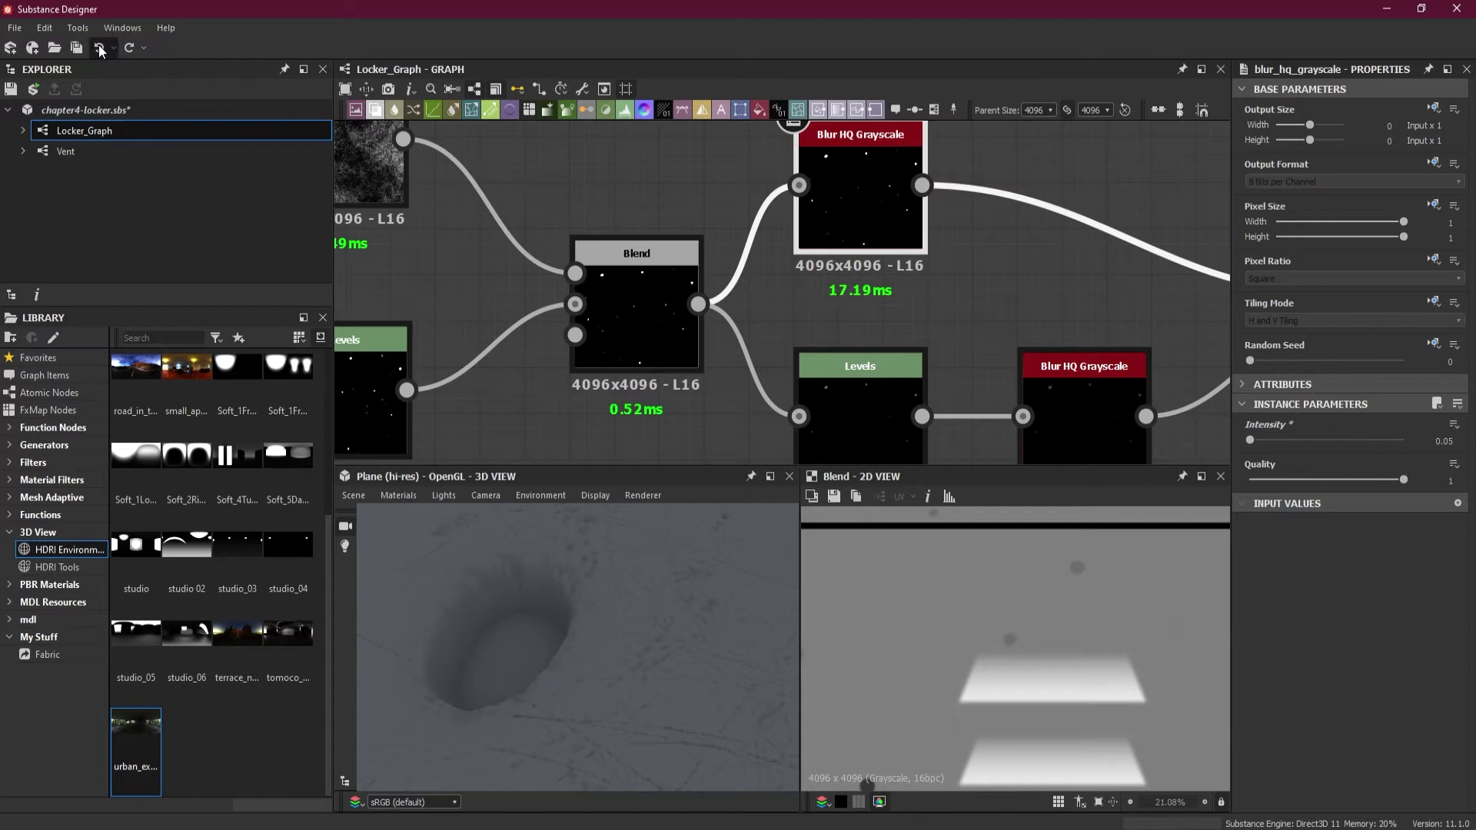
pyautogui.click(99, 48)
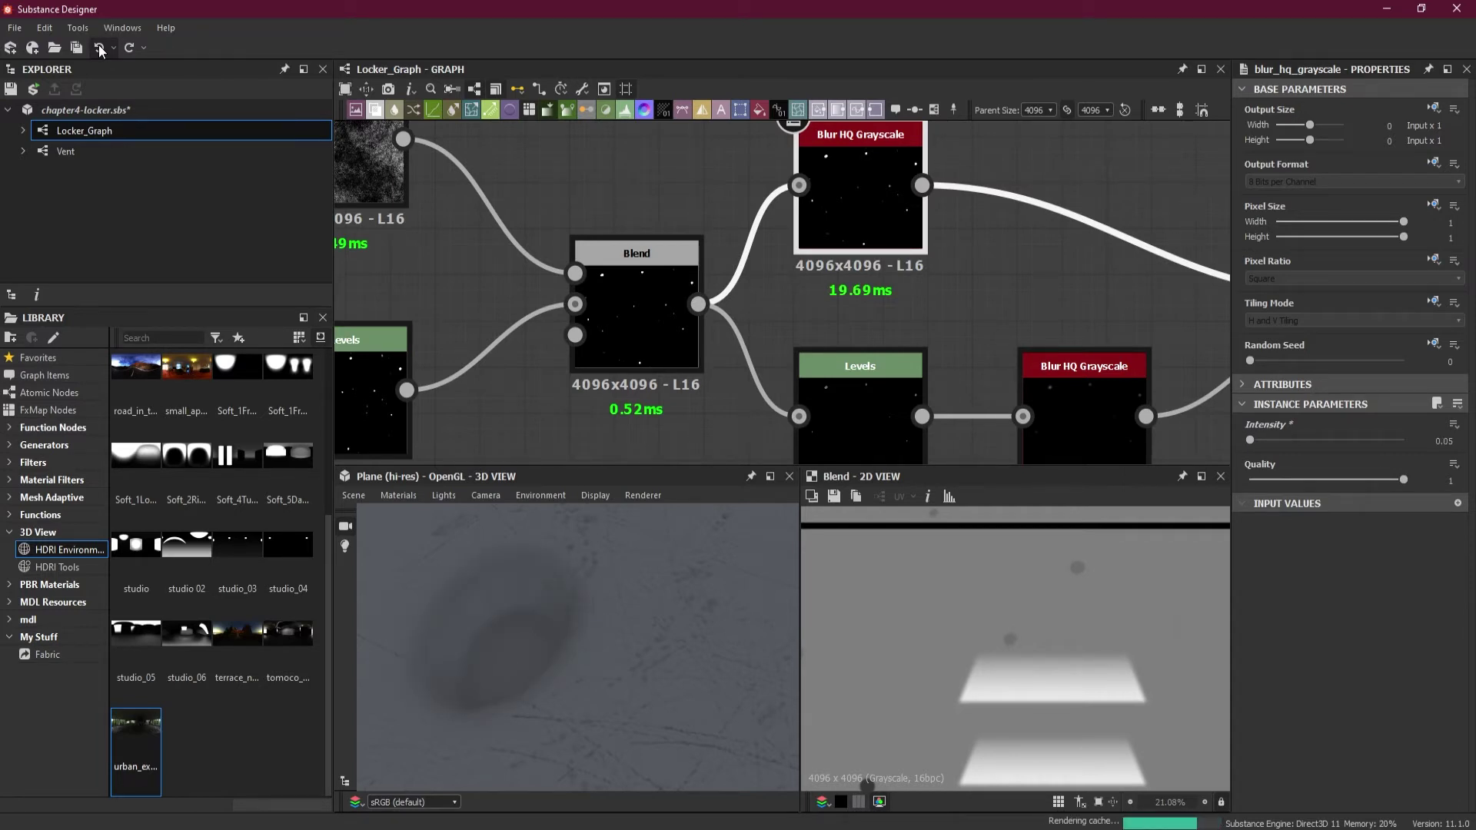
pyautogui.click(99, 48)
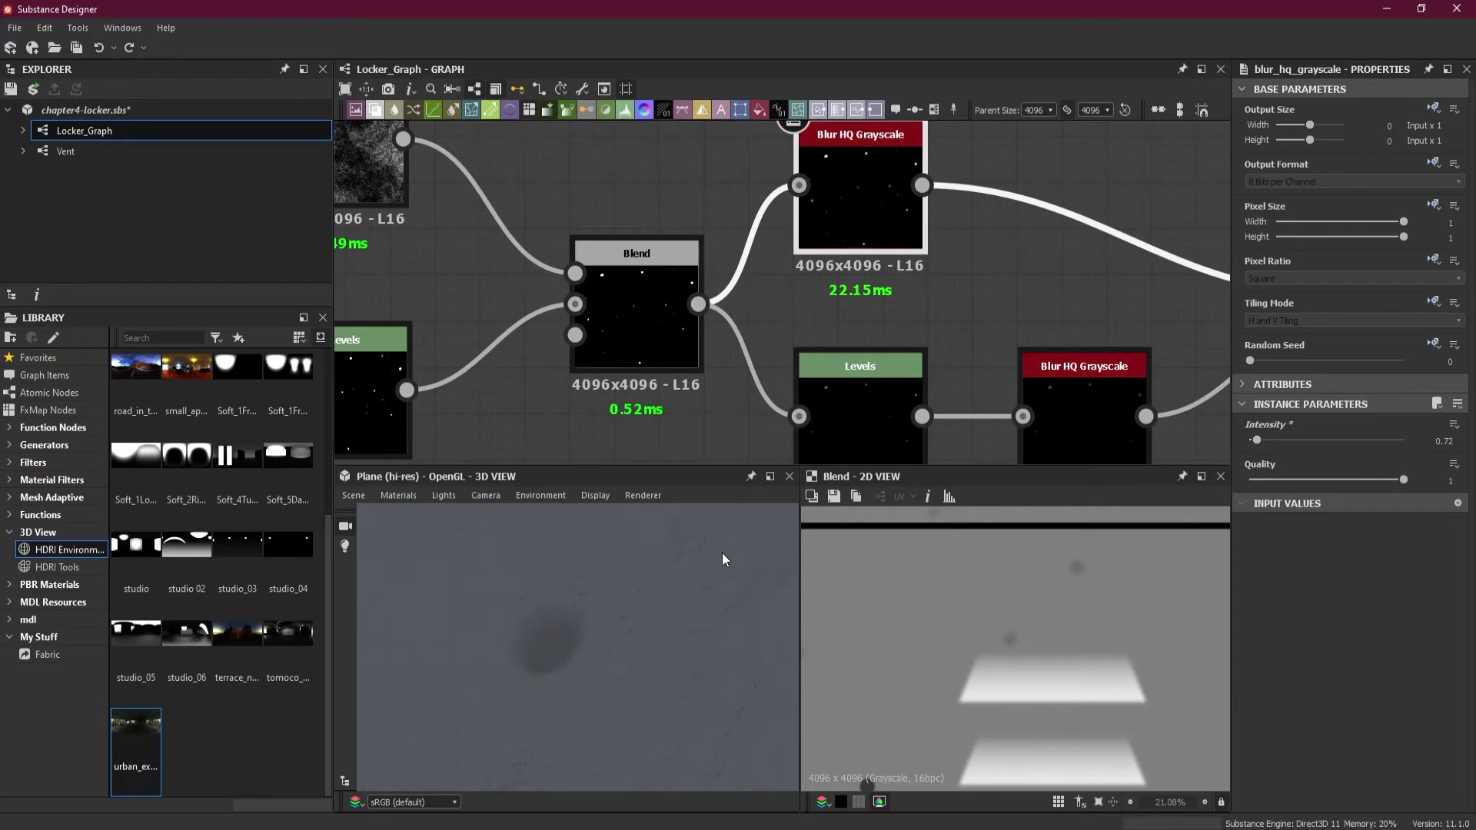
pyautogui.click(1444, 441)
pyautogui.write('0.5')
pyautogui.press('Return')
# Step: Select the Levels node after the Screen Blend and set Level Out High to 0.05 via sliders
pyautogui.scroll(-5, 846, 408)
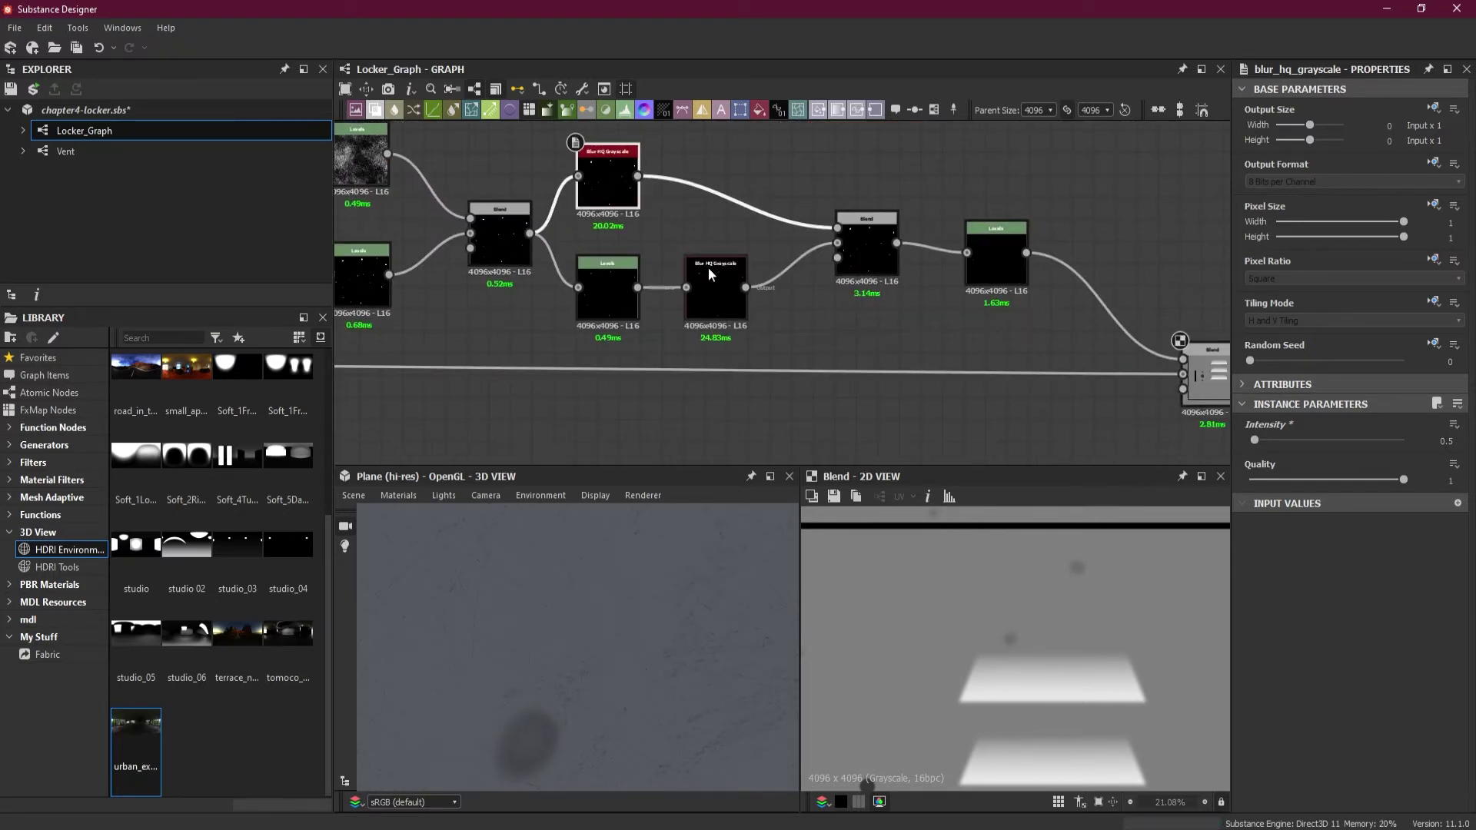
pyautogui.scroll(5, 939, 289)
pyautogui.click(956, 246)
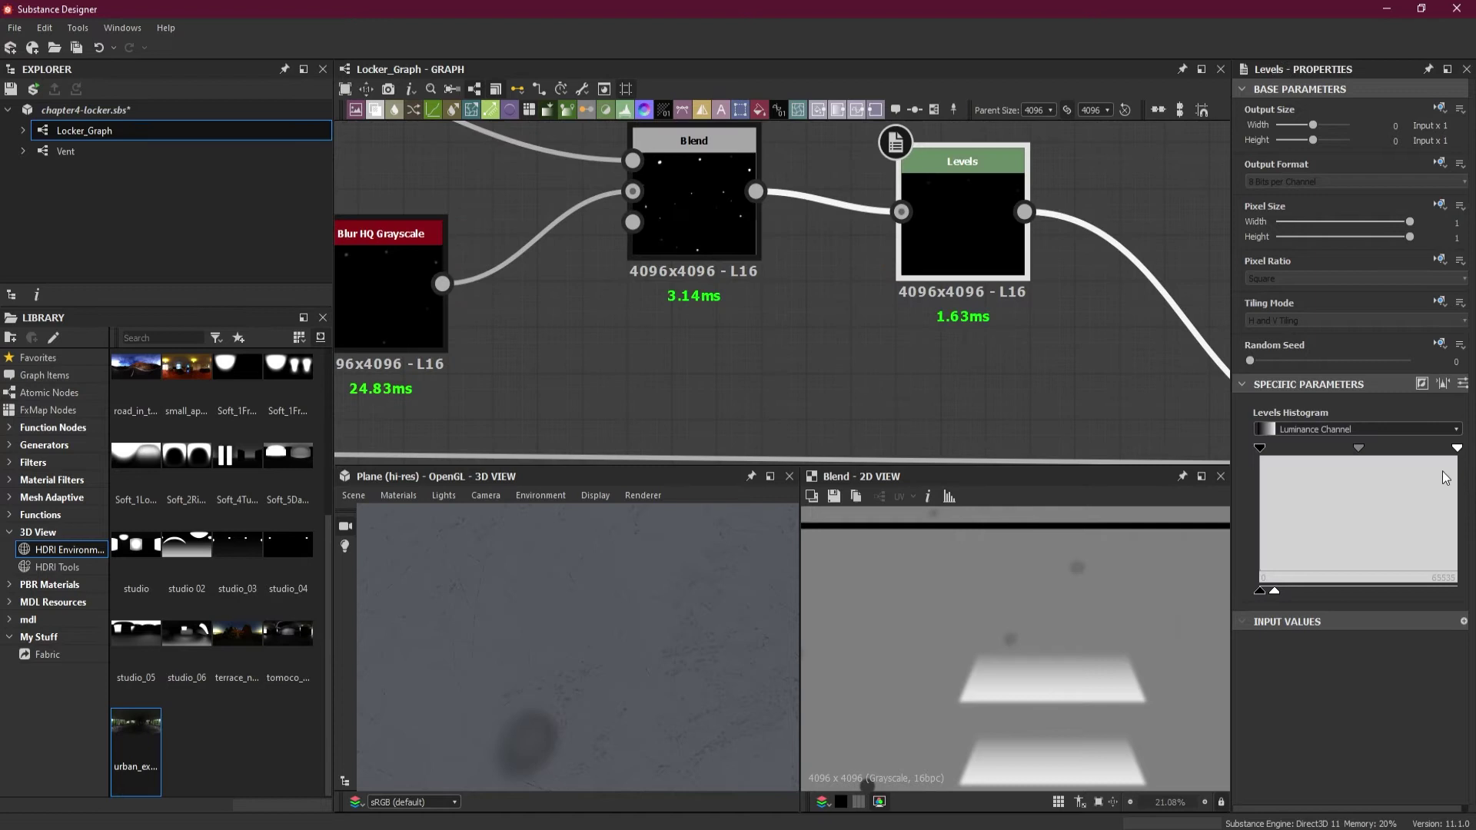
pyautogui.click(1463, 384)
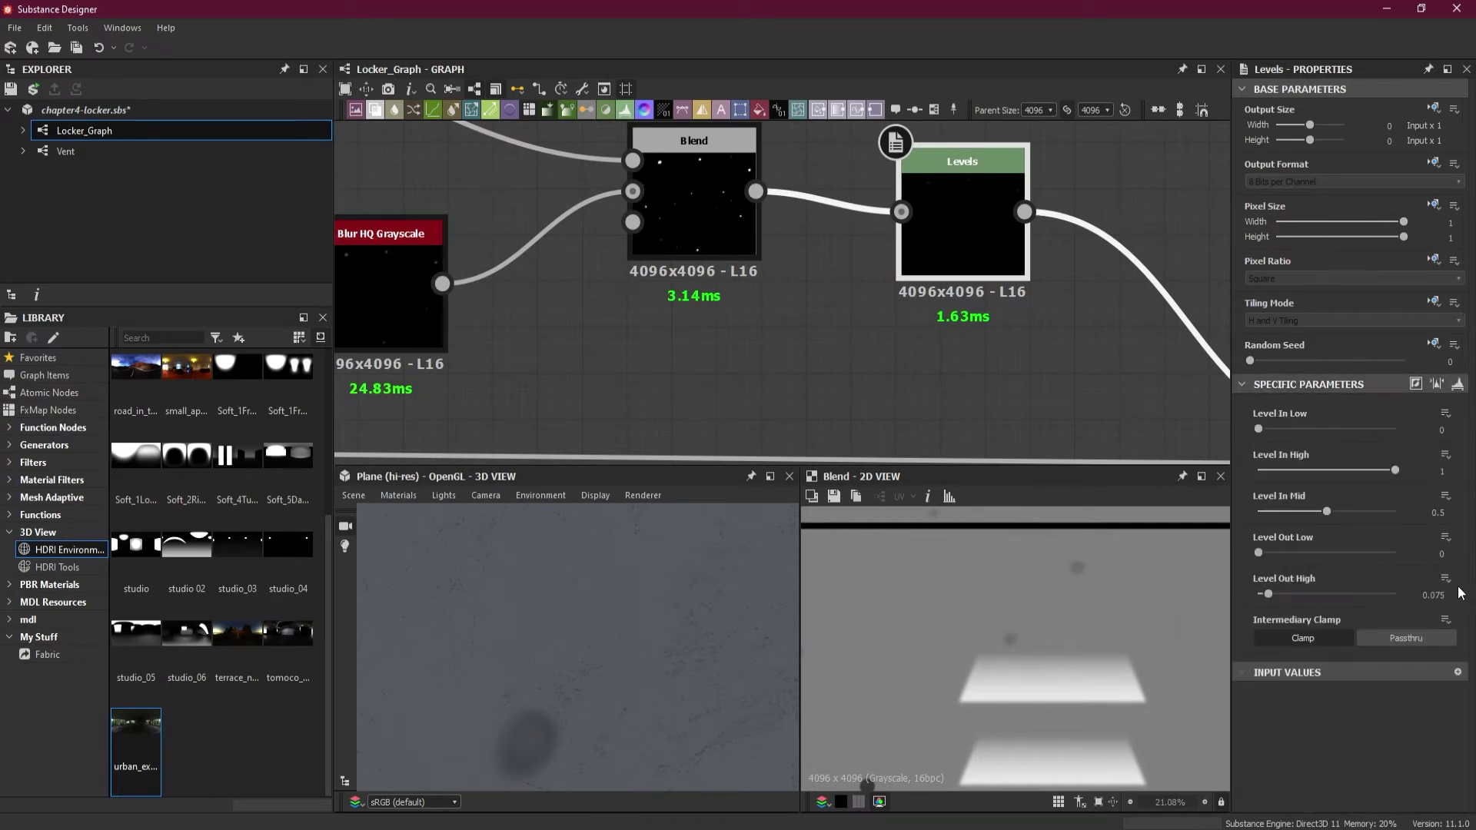
pyautogui.doubleClick(1434, 595)
pyautogui.write('0.05')
pyautogui.press('Return')
# Step: Inspect the dent in 3D and settle Level Out High at 0.03 after trying 0.02
pyautogui.moveTo(597, 758); pyautogui.dragTo(600, 629)
pyautogui.moveTo(544, 571); pyautogui.dragTo(552, 589)
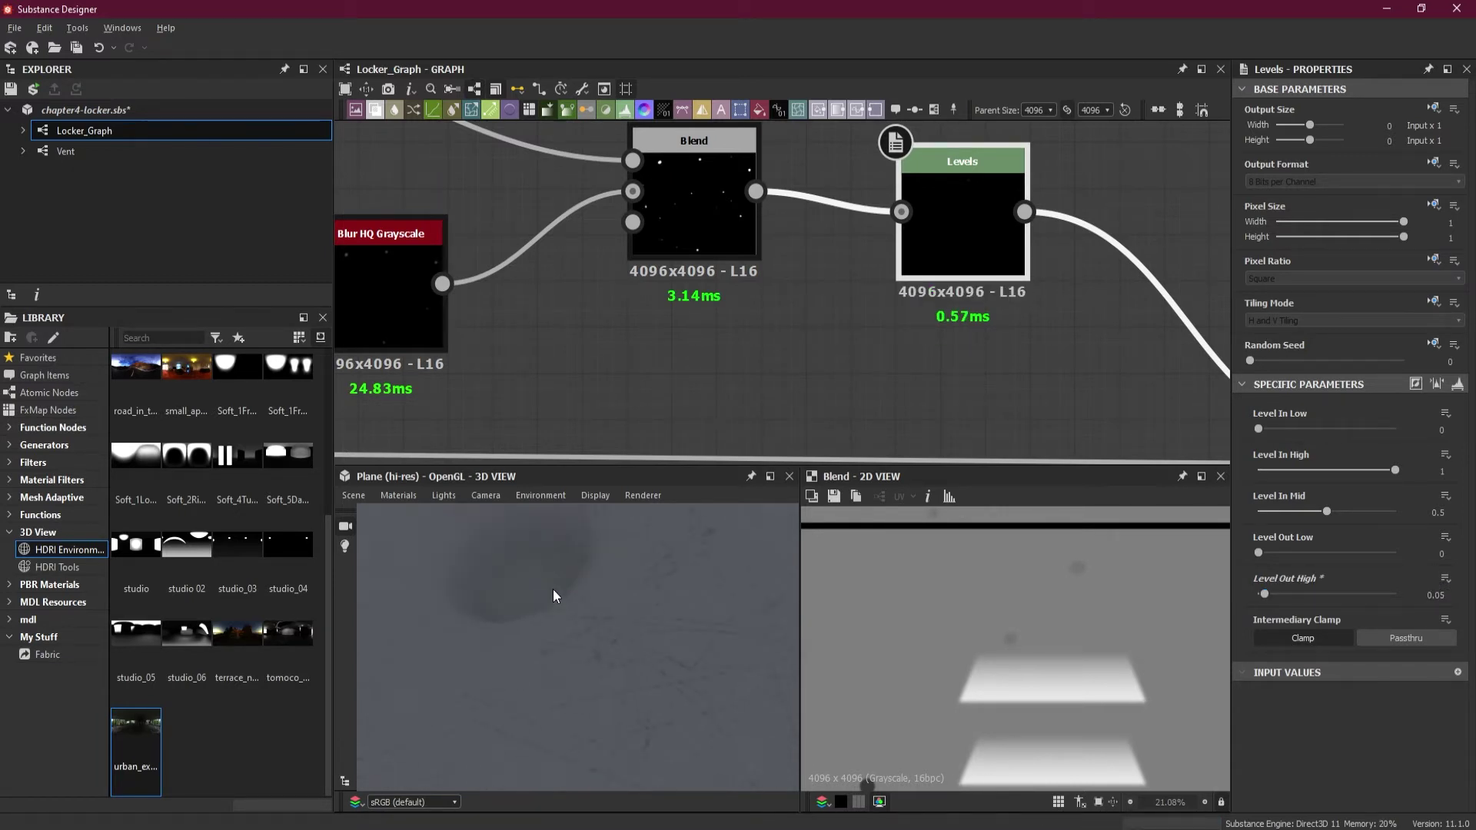
pyautogui.doubleClick(1435, 595)
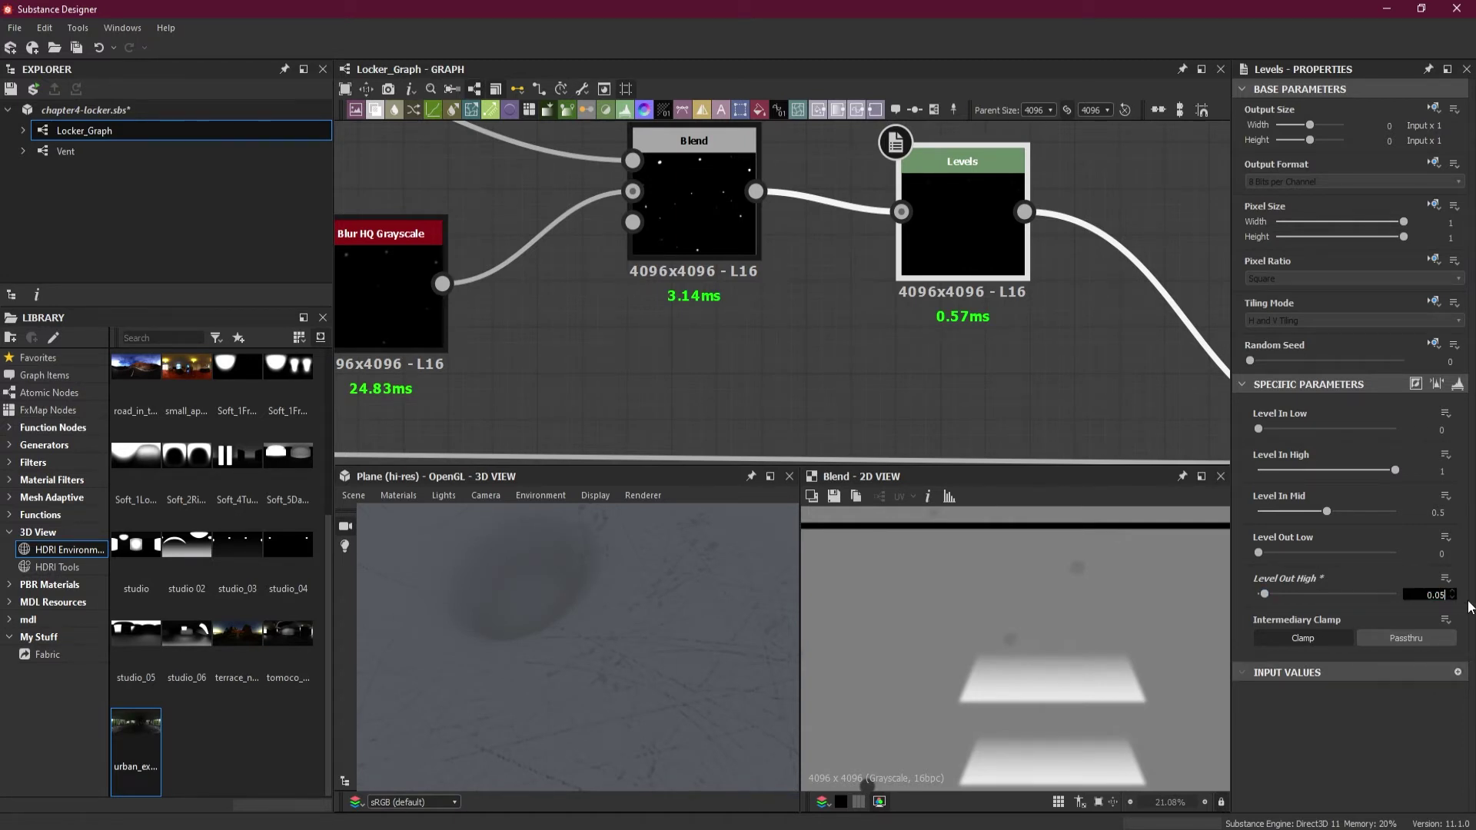
pyautogui.press('Return')
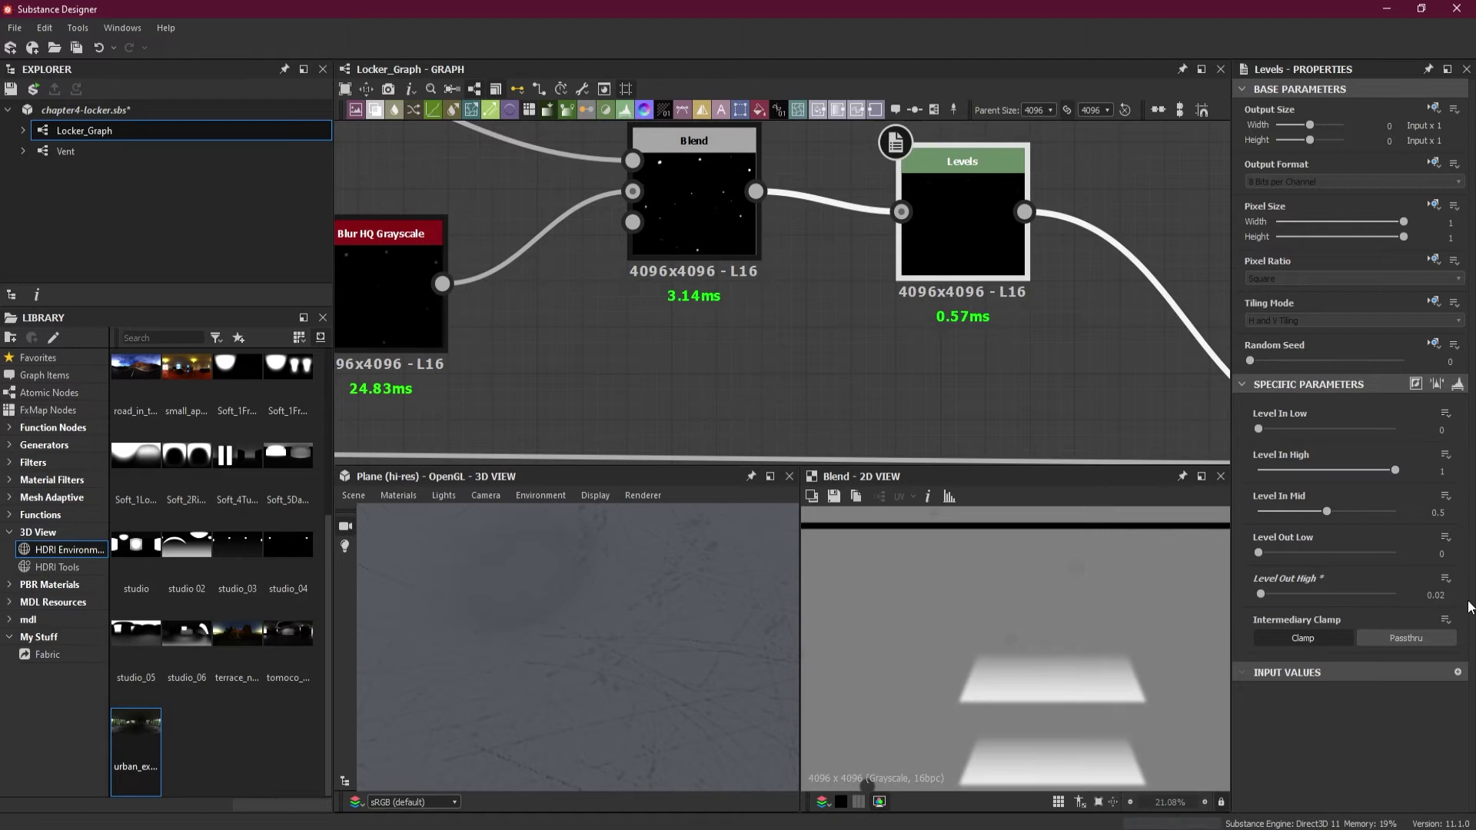
pyautogui.click(1438, 595)
pyautogui.write('0.03')
pyautogui.press('Return')
pyautogui.scroll(-2, 1090, 277)
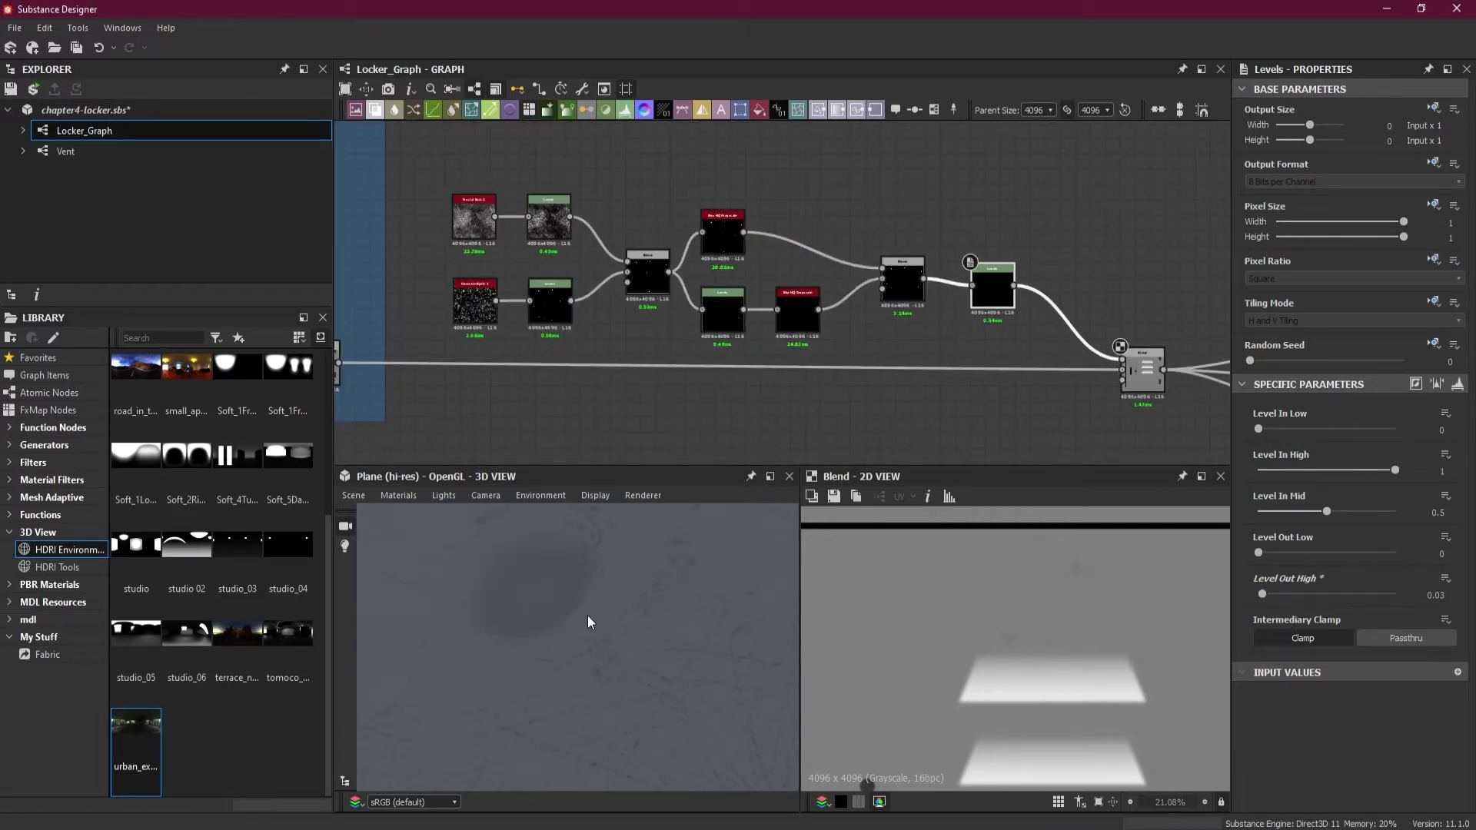
pyautogui.moveTo(557, 649); pyautogui.dragTo(676, 663)
pyautogui.scroll(-5, 688, 615)
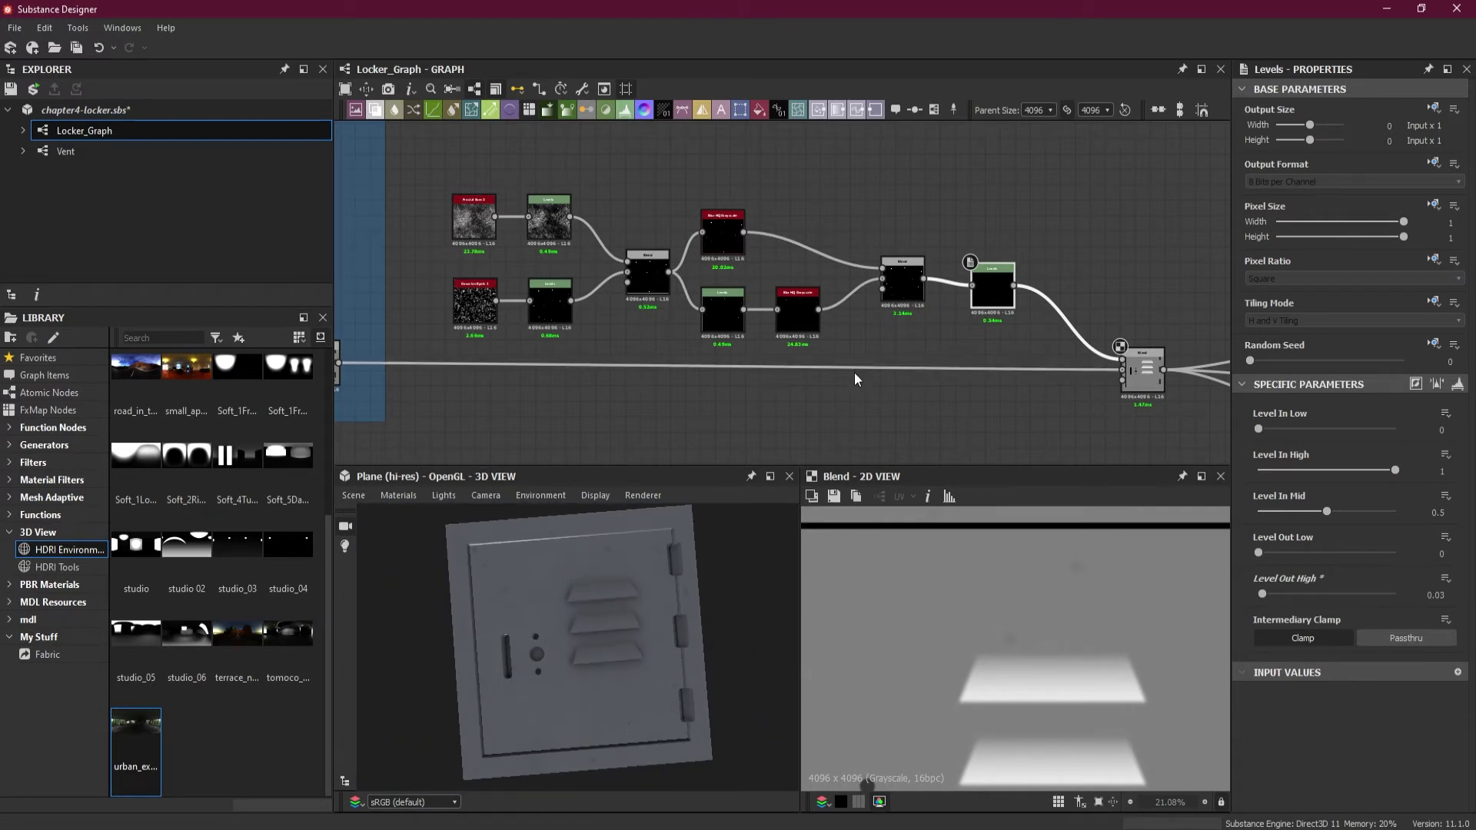
pyautogui.scroll(-3, 855, 372)
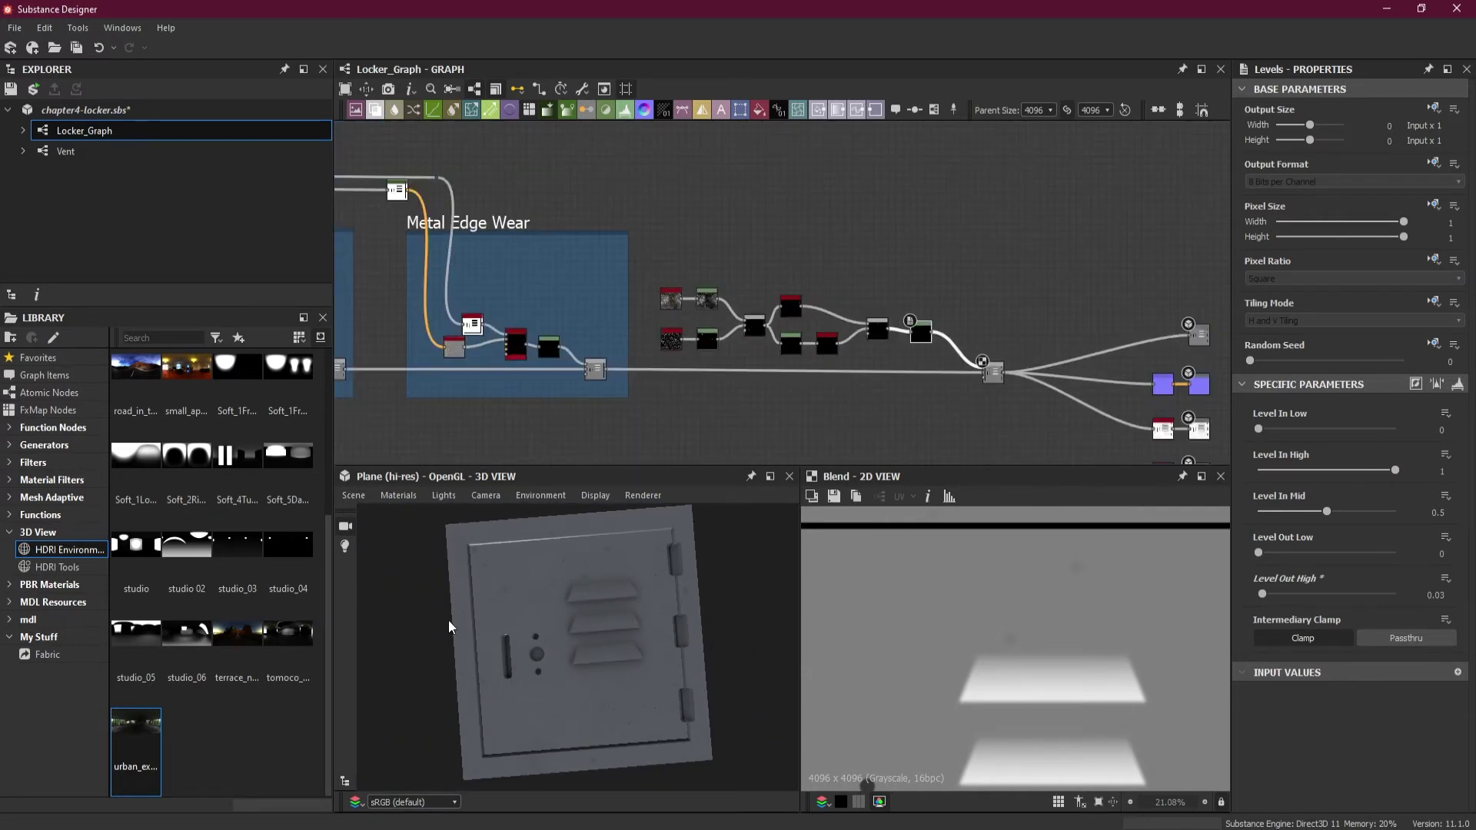
pyautogui.scroll(4, 558, 597)
pyautogui.scroll(2, 626, 621)
pyautogui.moveTo(626, 621)
pyautogui.mouseDown()
pyautogui.moveTo(692, 610)
pyautogui.moveTo(620, 640)
pyautogui.mouseUp()
pyautogui.scroll(3, 620, 639)
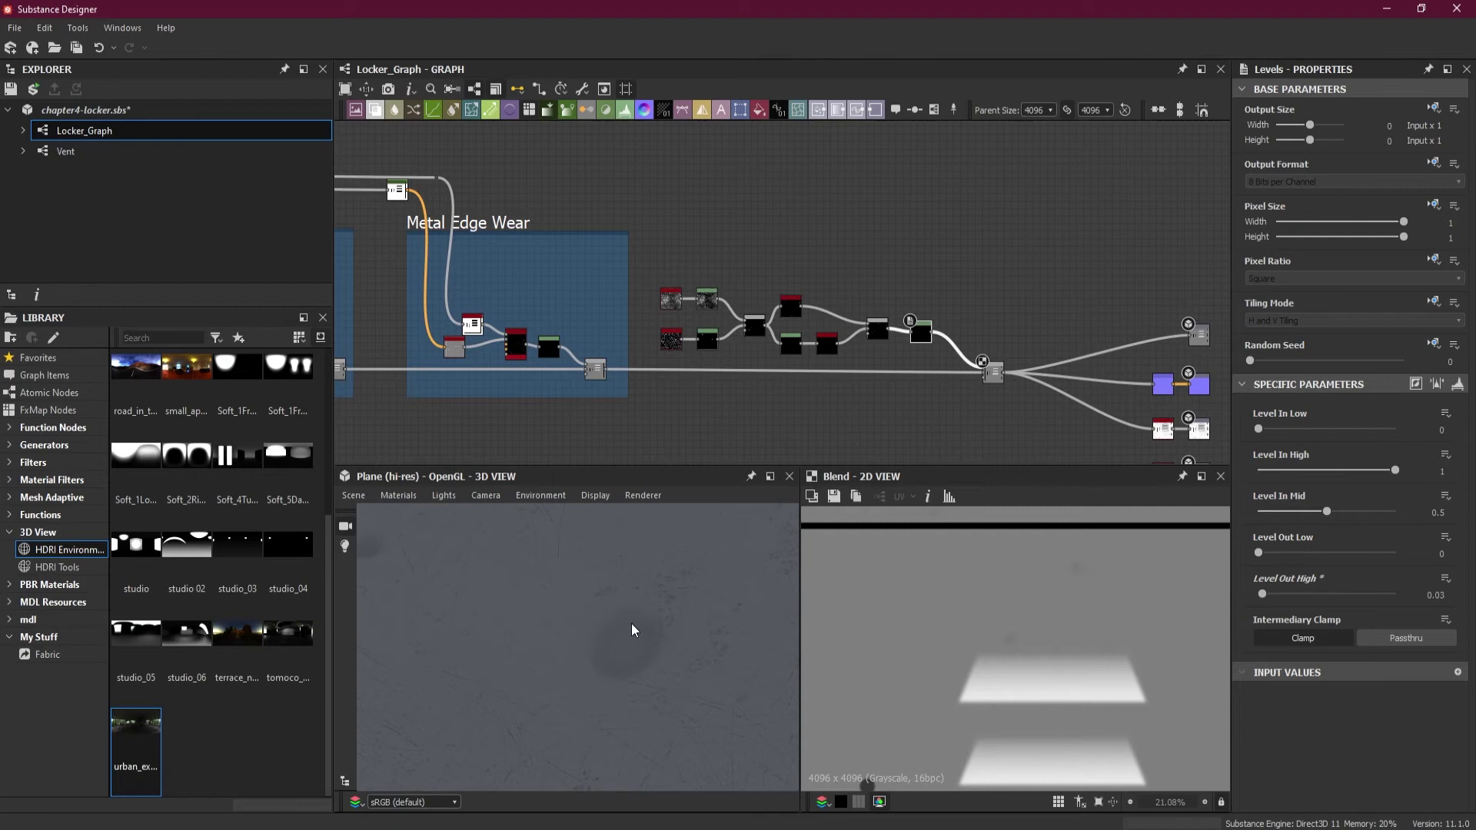
pyautogui.scroll(5, 792, 356)
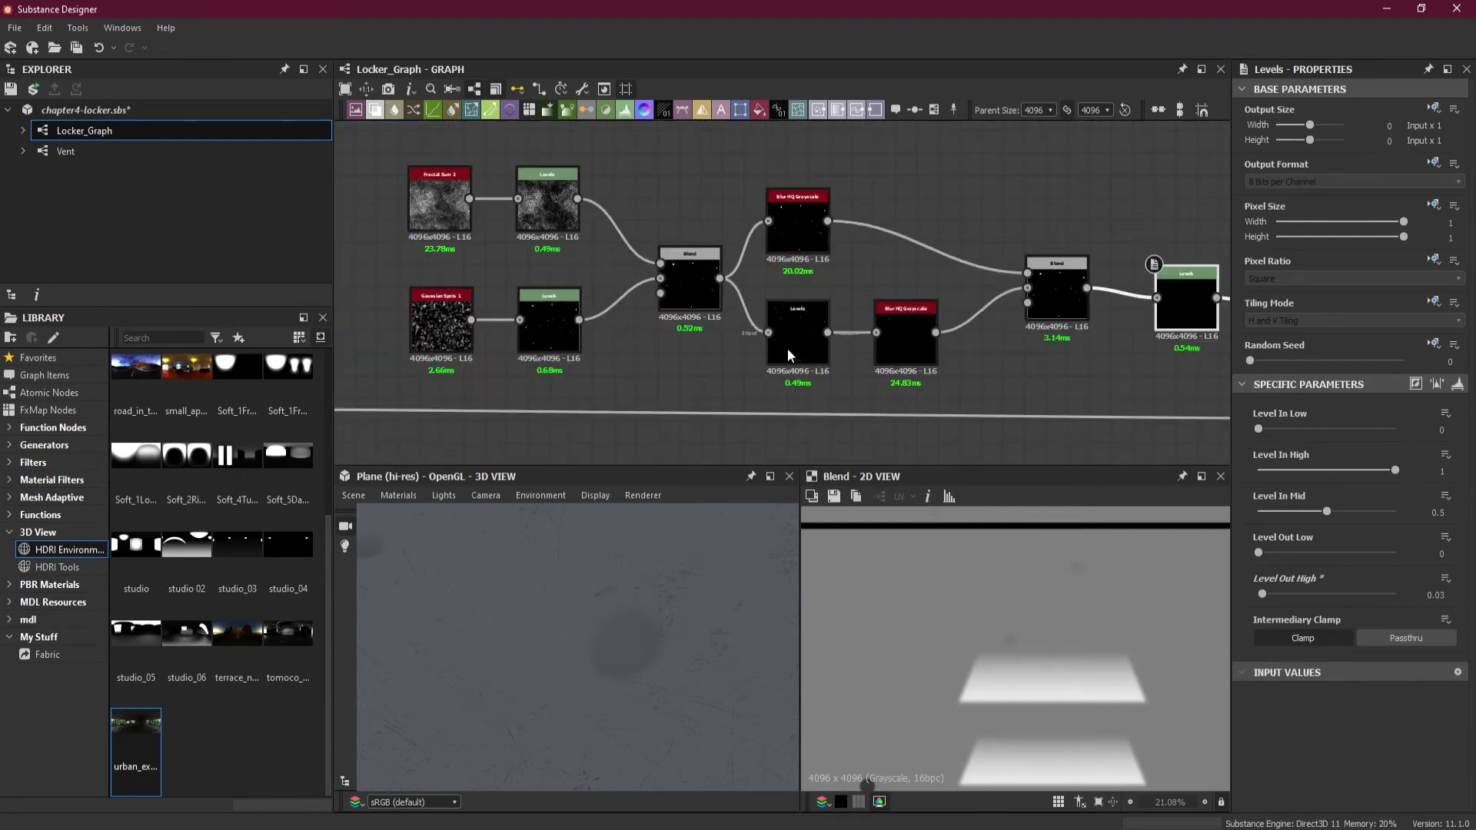
pyautogui.scroll(-4, 789, 354)
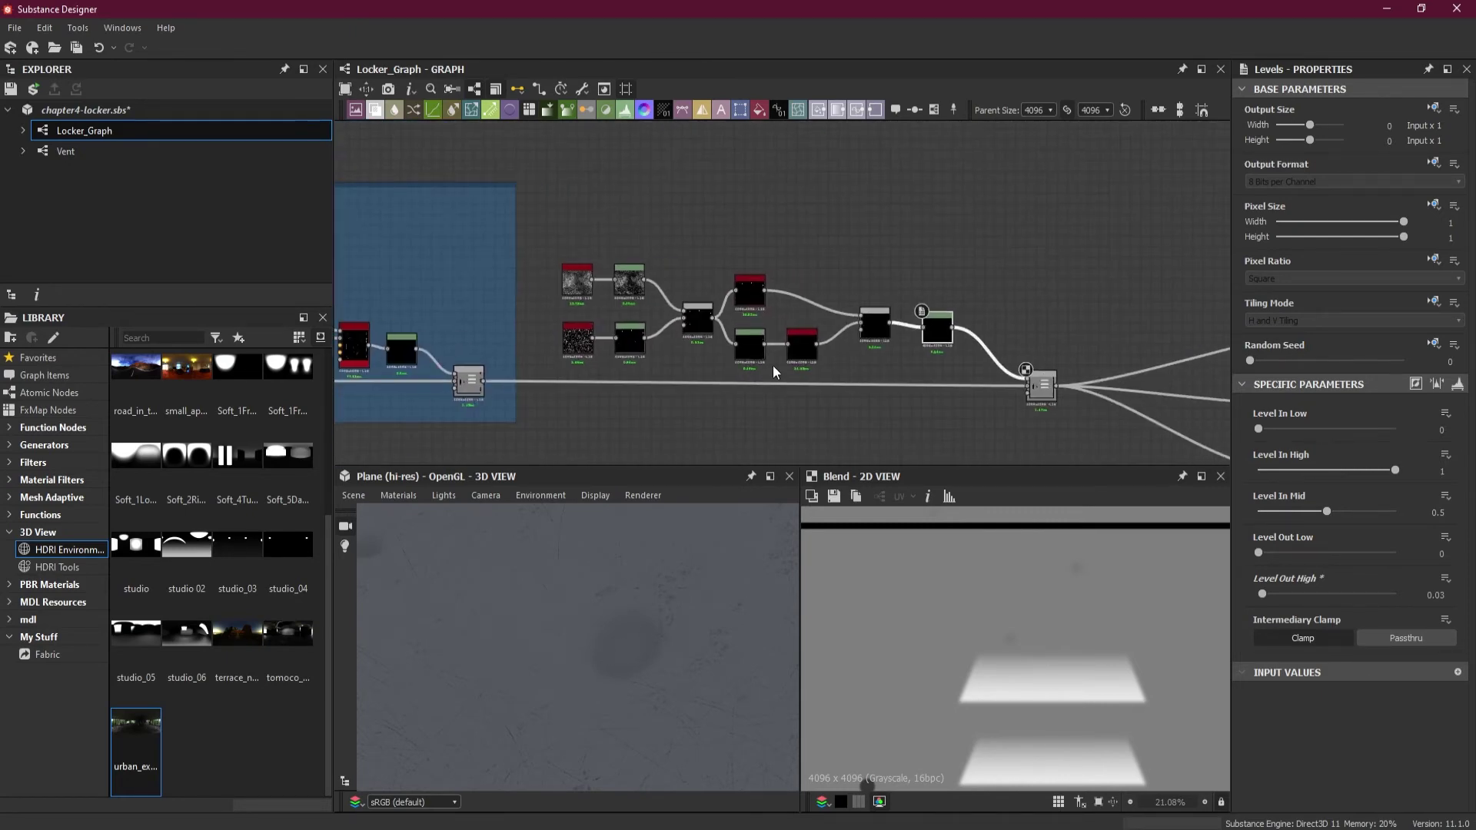
pyautogui.scroll(4, 773, 366)
pyautogui.scroll(1, 940, 343)
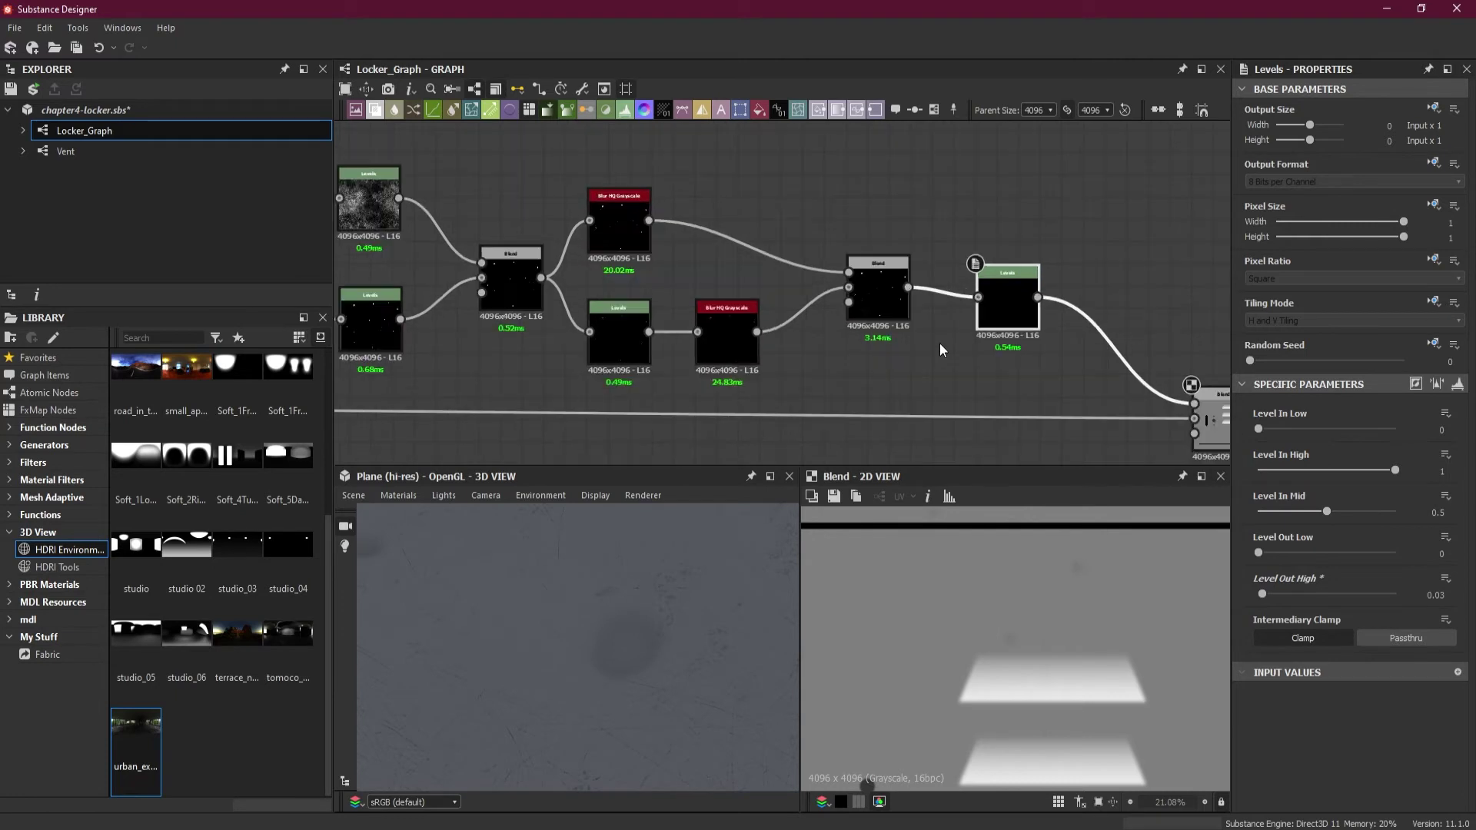
pyautogui.scroll(3, 999, 358)
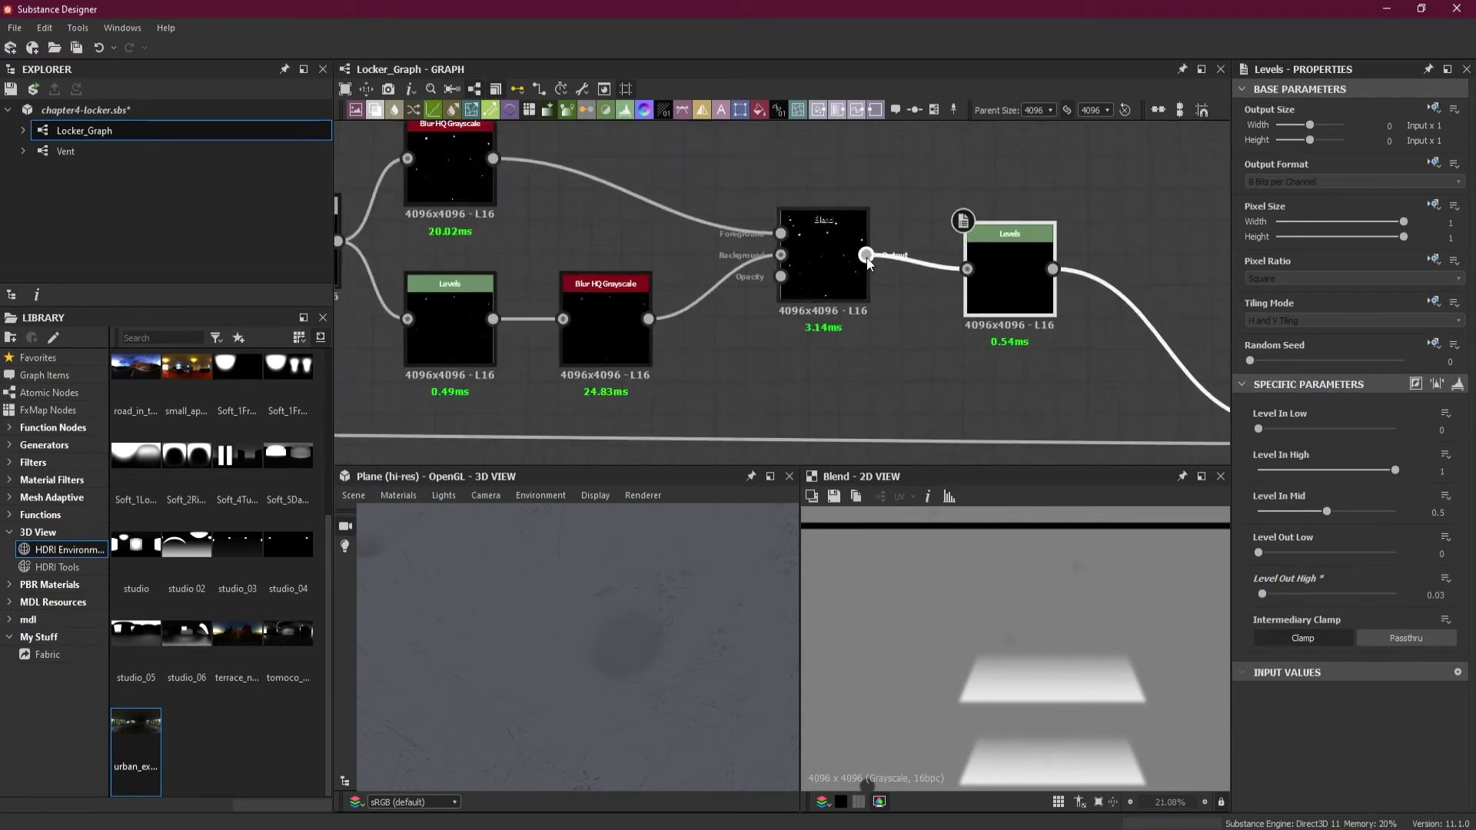
# Step: Add a Distance node fed by the Blend output and set its Maximum Distance to 19.1
pyautogui.moveTo(866, 255); pyautogui.dragTo(809, 401, button='middle')
pyautogui.moveTo(806, 400); pyautogui.dragTo(908, 240)
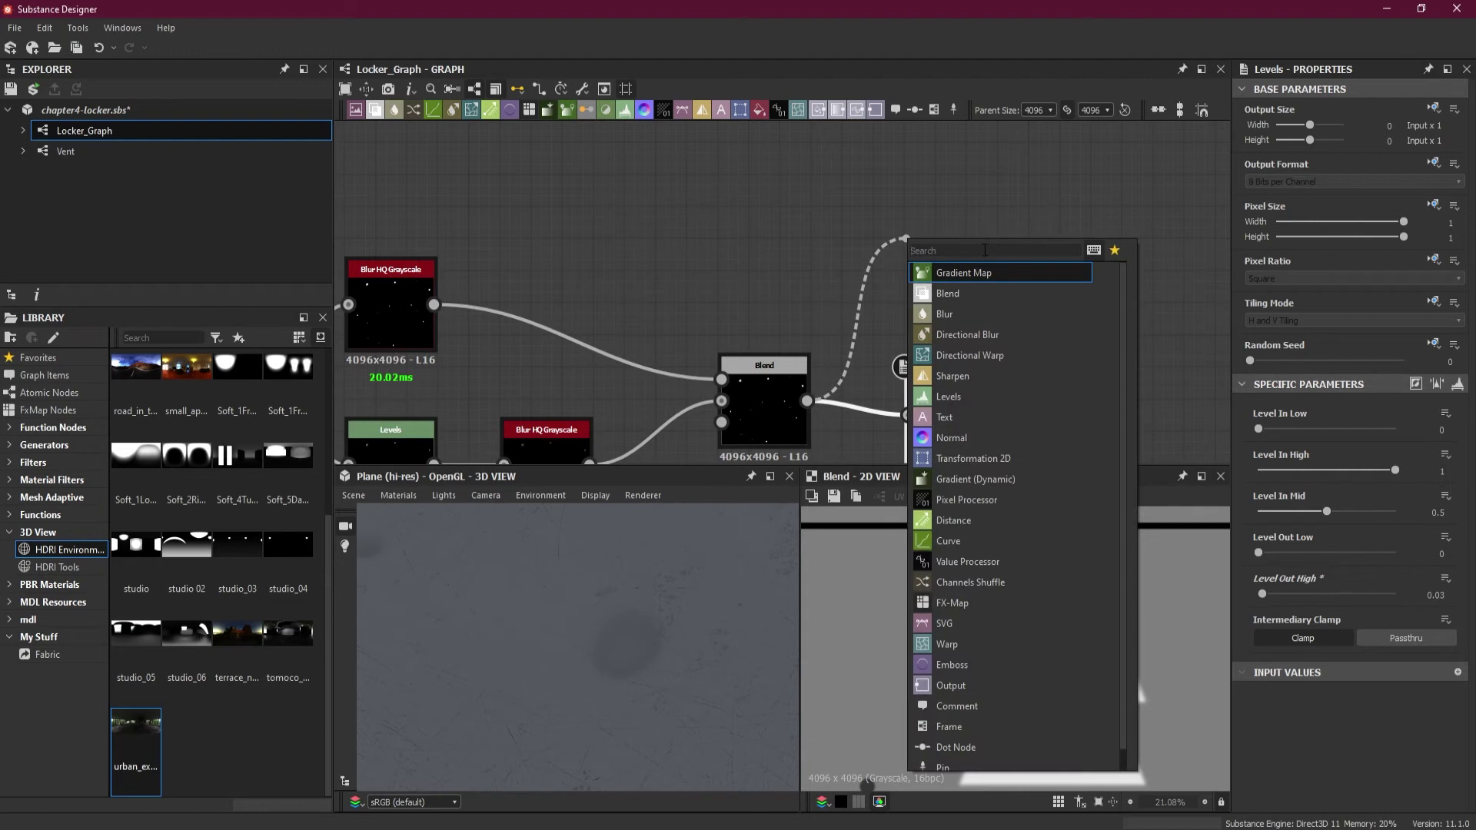
pyautogui.write('dis')
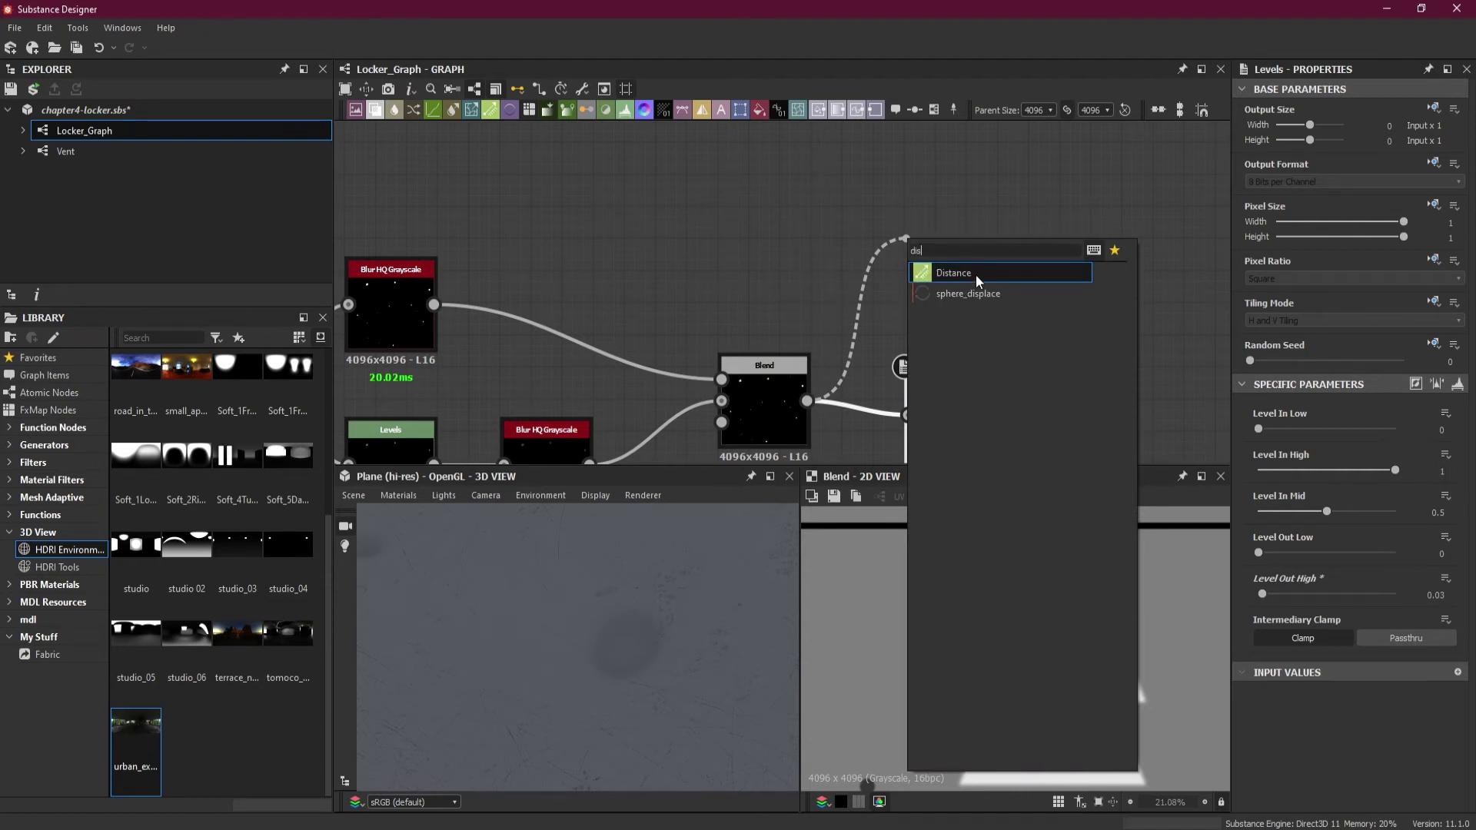
pyautogui.click(976, 275)
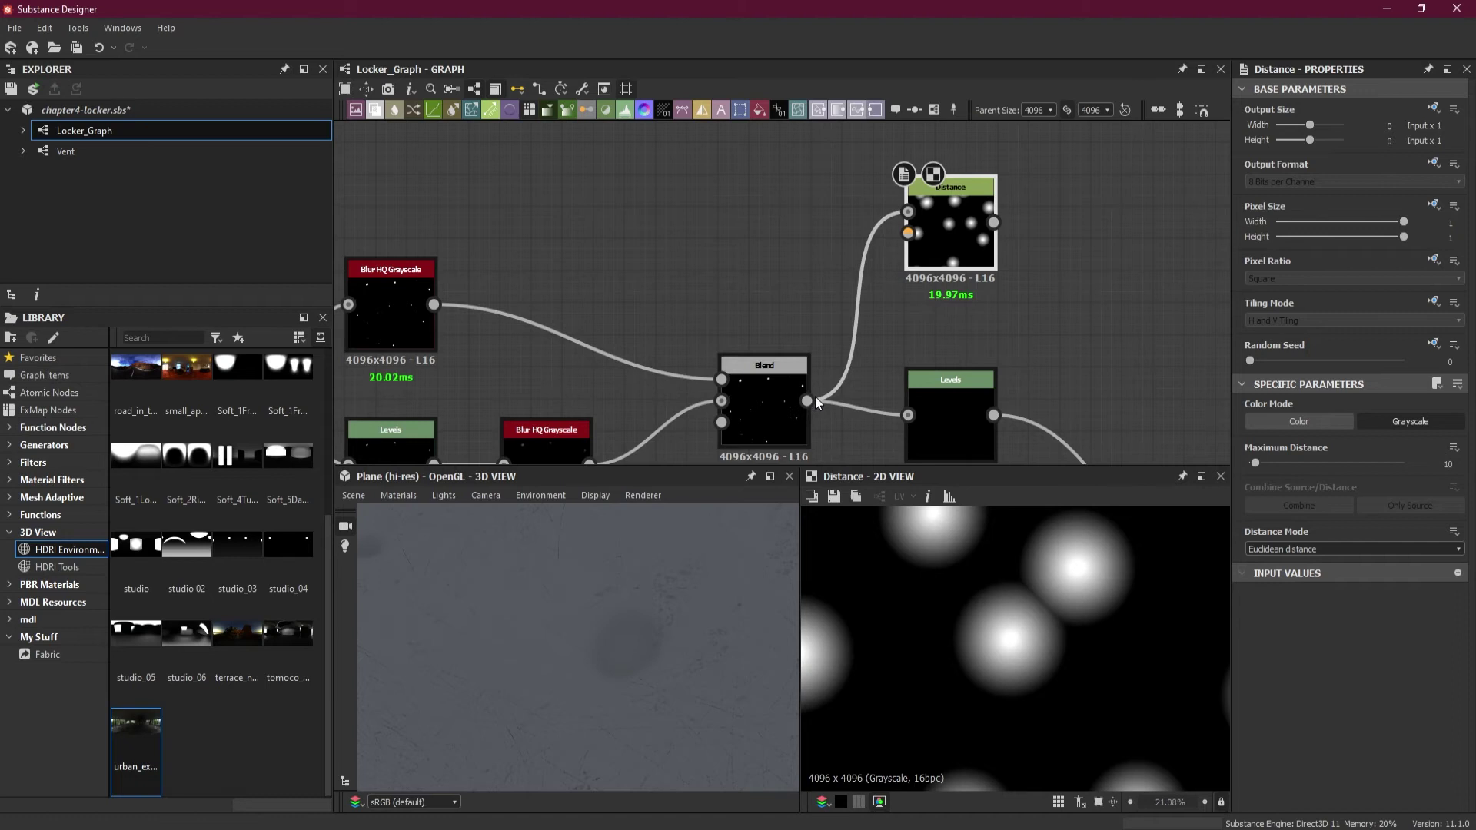
pyautogui.moveTo(807, 400); pyautogui.dragTo(999, 265)
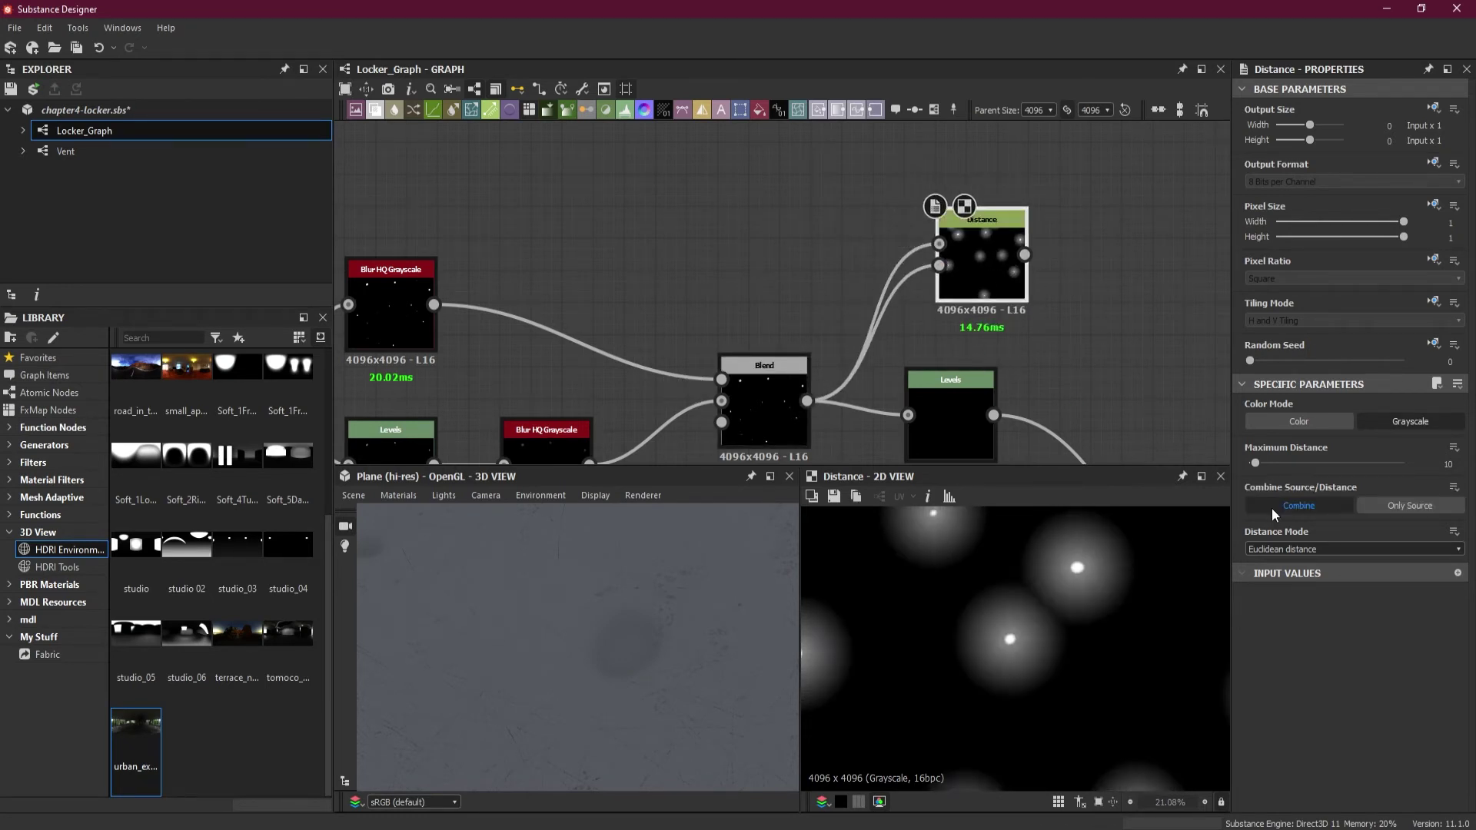
pyautogui.moveTo(1264, 466)
pyautogui.mouseDown()
pyautogui.moveTo(1276, 463)
pyautogui.moveTo(1261, 463)
pyautogui.mouseUp()
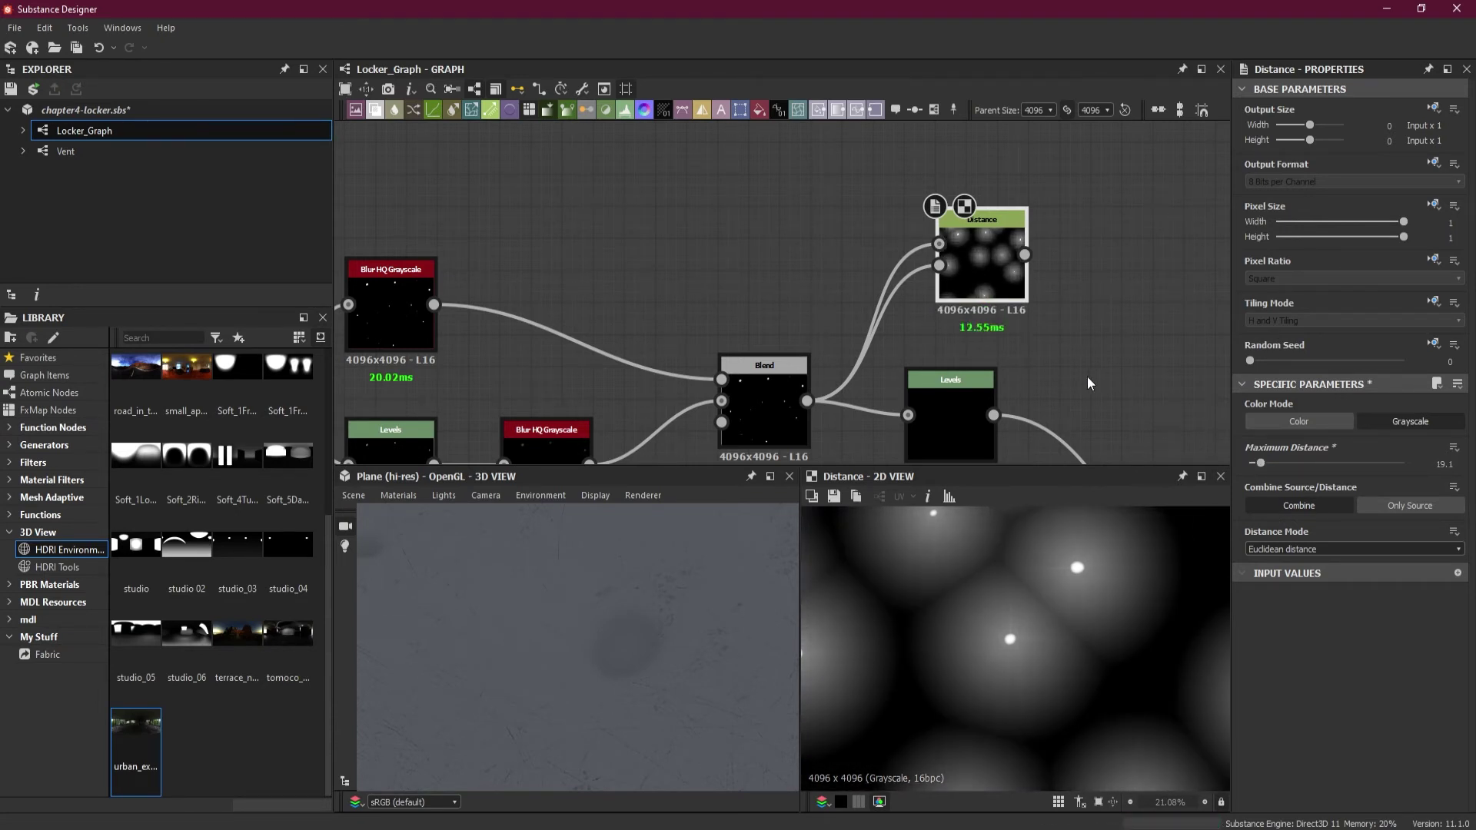
pyautogui.scroll(-3, 975, 261)
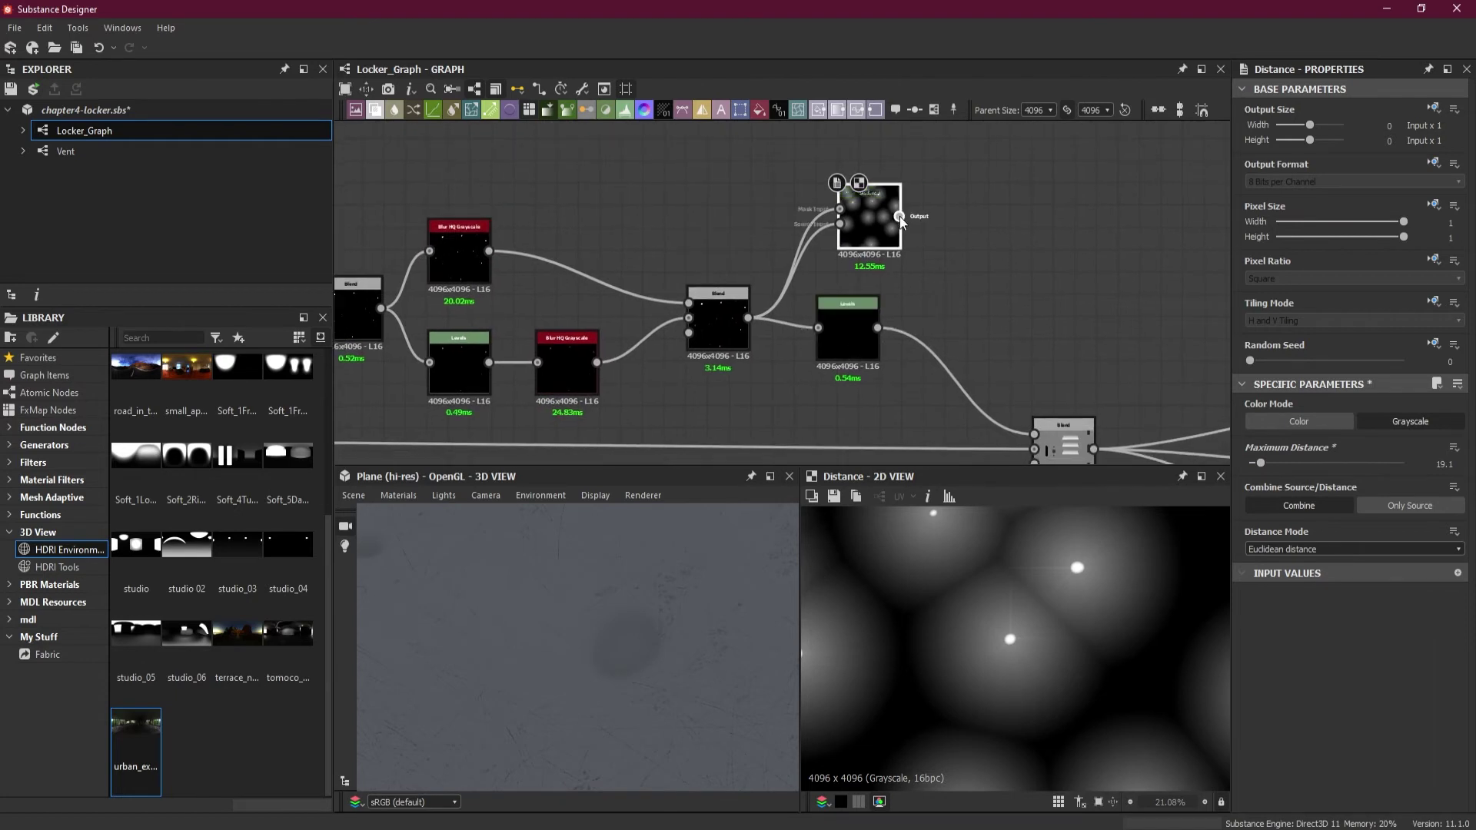
# Step: Add a Levels node after the Distance node and move the bottom-right node aside
pyautogui.moveTo(948, 245); pyautogui.dragTo(948, 245)
pyautogui.click(1016, 403)
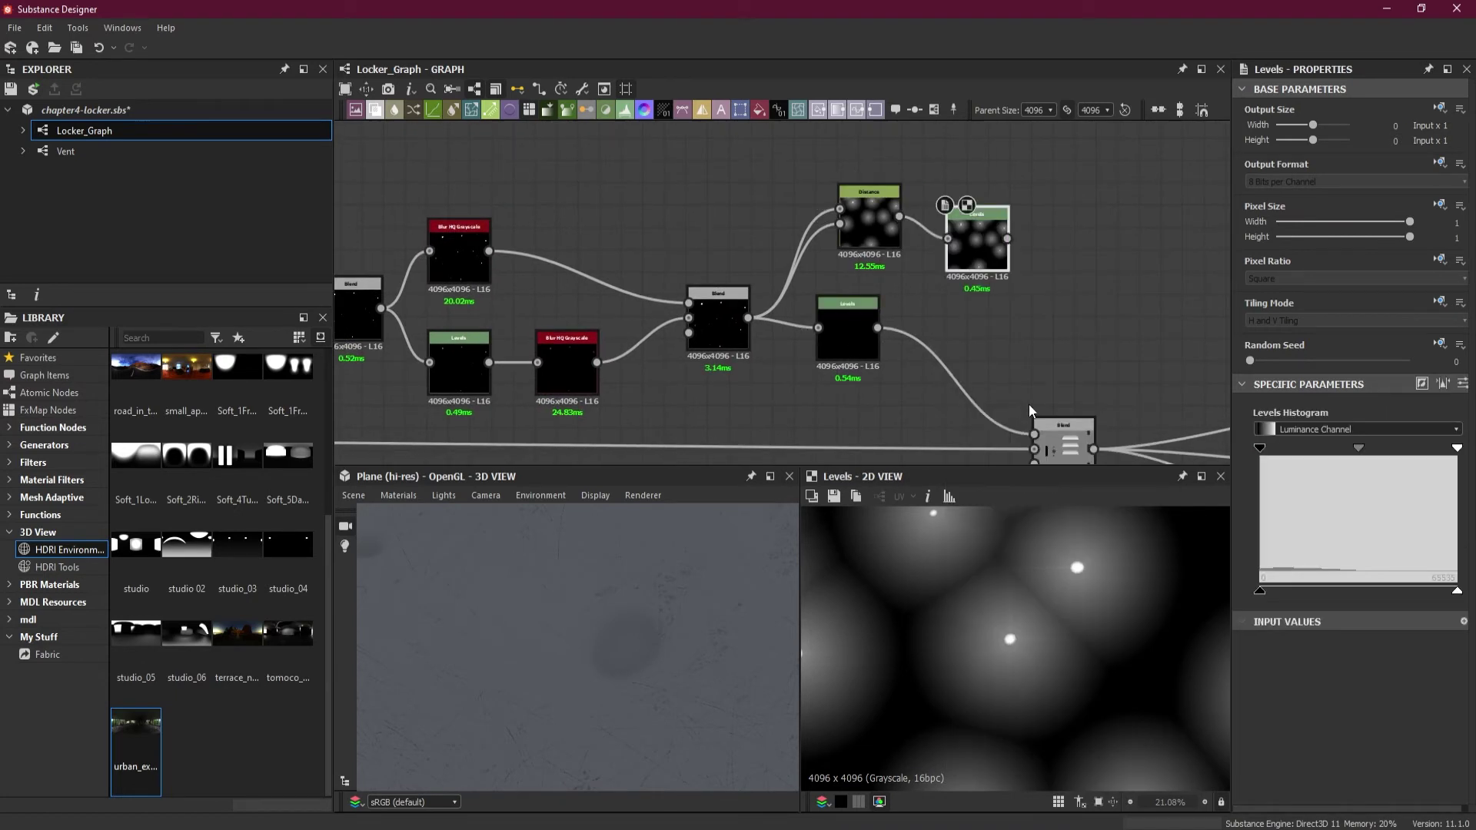
pyautogui.moveTo(1042, 445); pyautogui.dragTo(1187, 441)
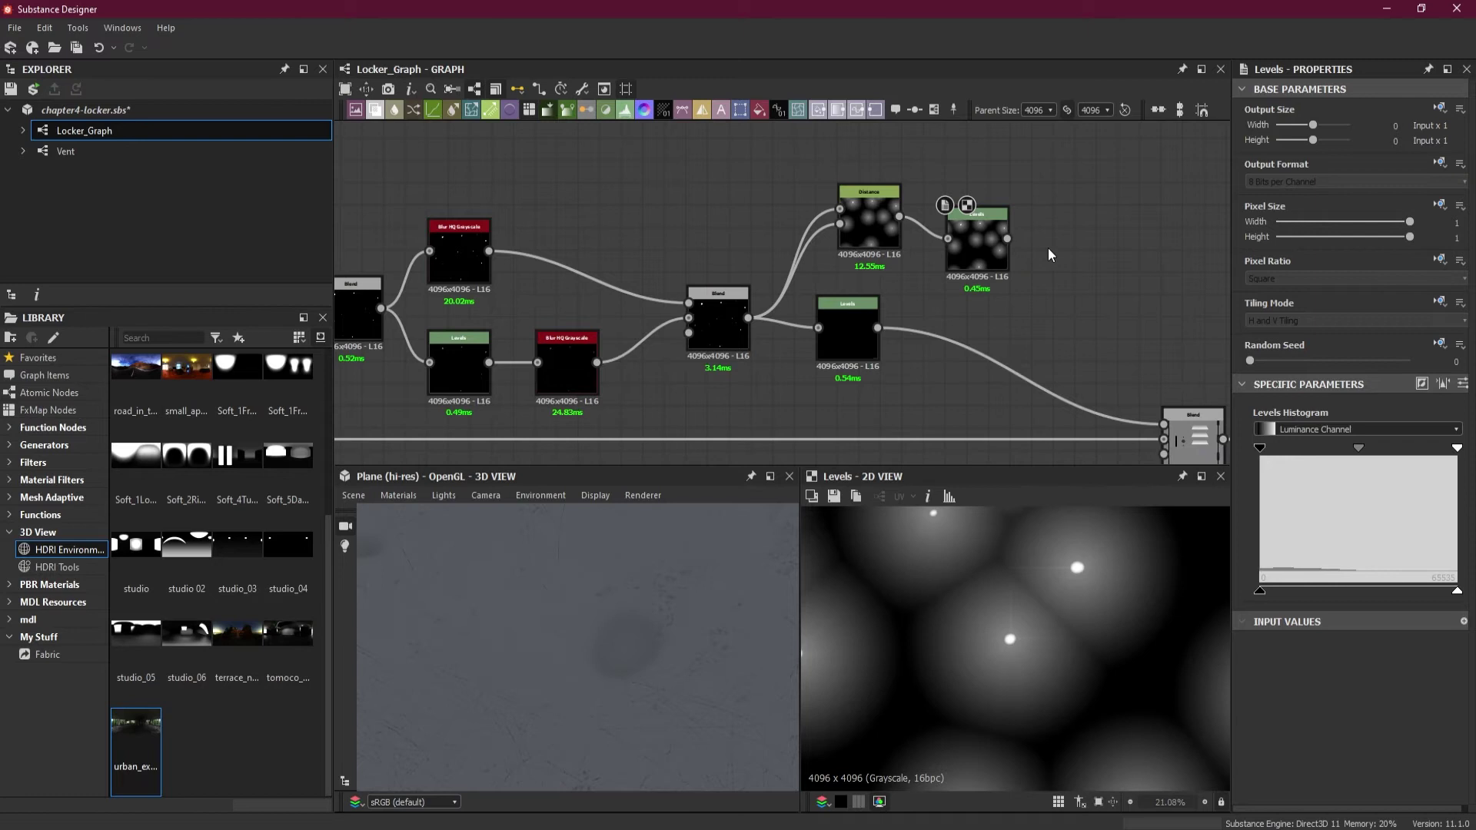
# Step: Add a Blend with Levels as Foreground and lower Levels as Background, feeding the final Blend
pyautogui.press('space')
pyautogui.click(1092, 303)
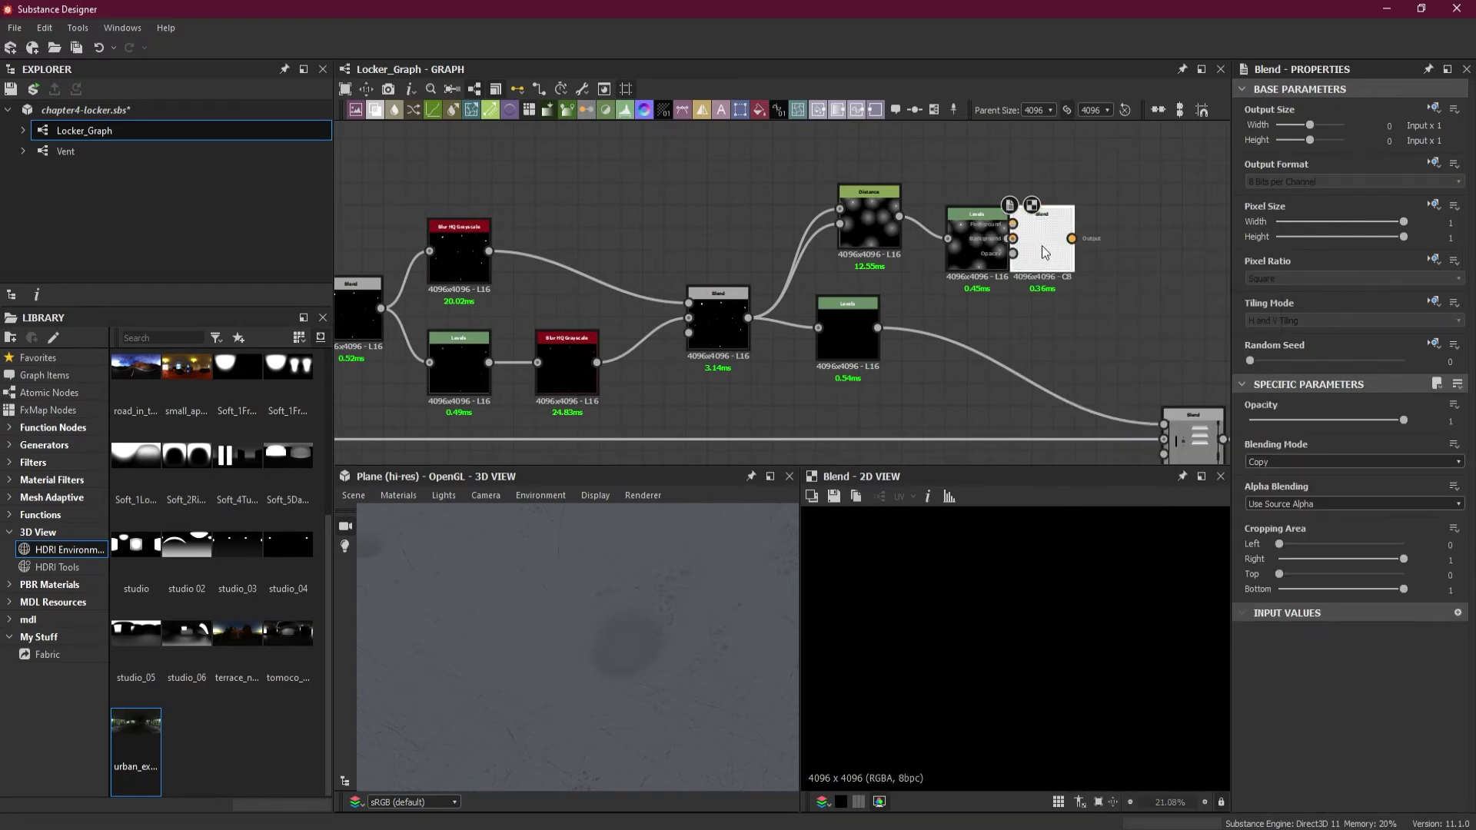
pyautogui.moveTo(1063, 254); pyautogui.dragTo(1115, 330)
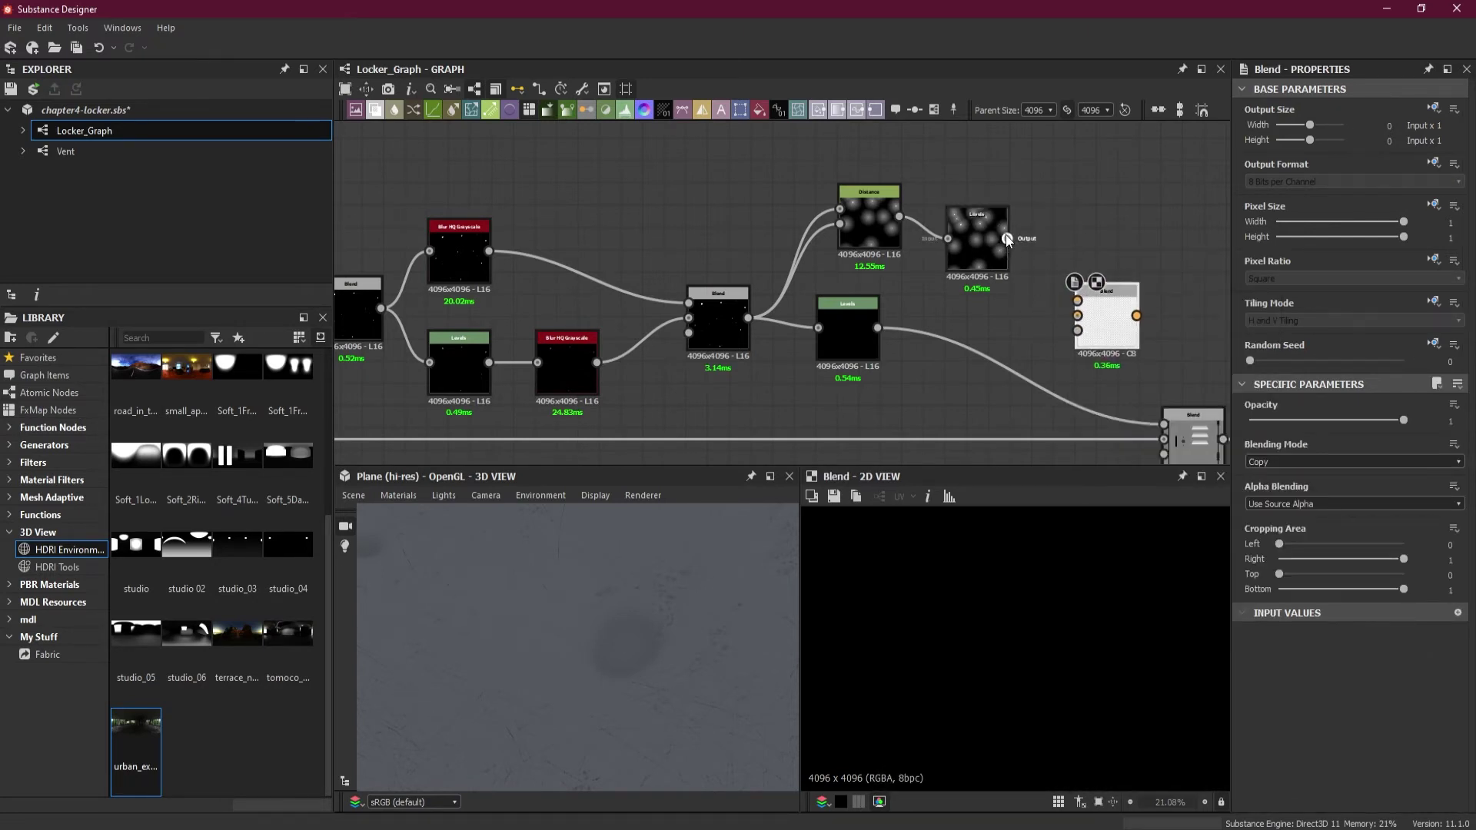
pyautogui.moveTo(1007, 240); pyautogui.dragTo(1076, 301)
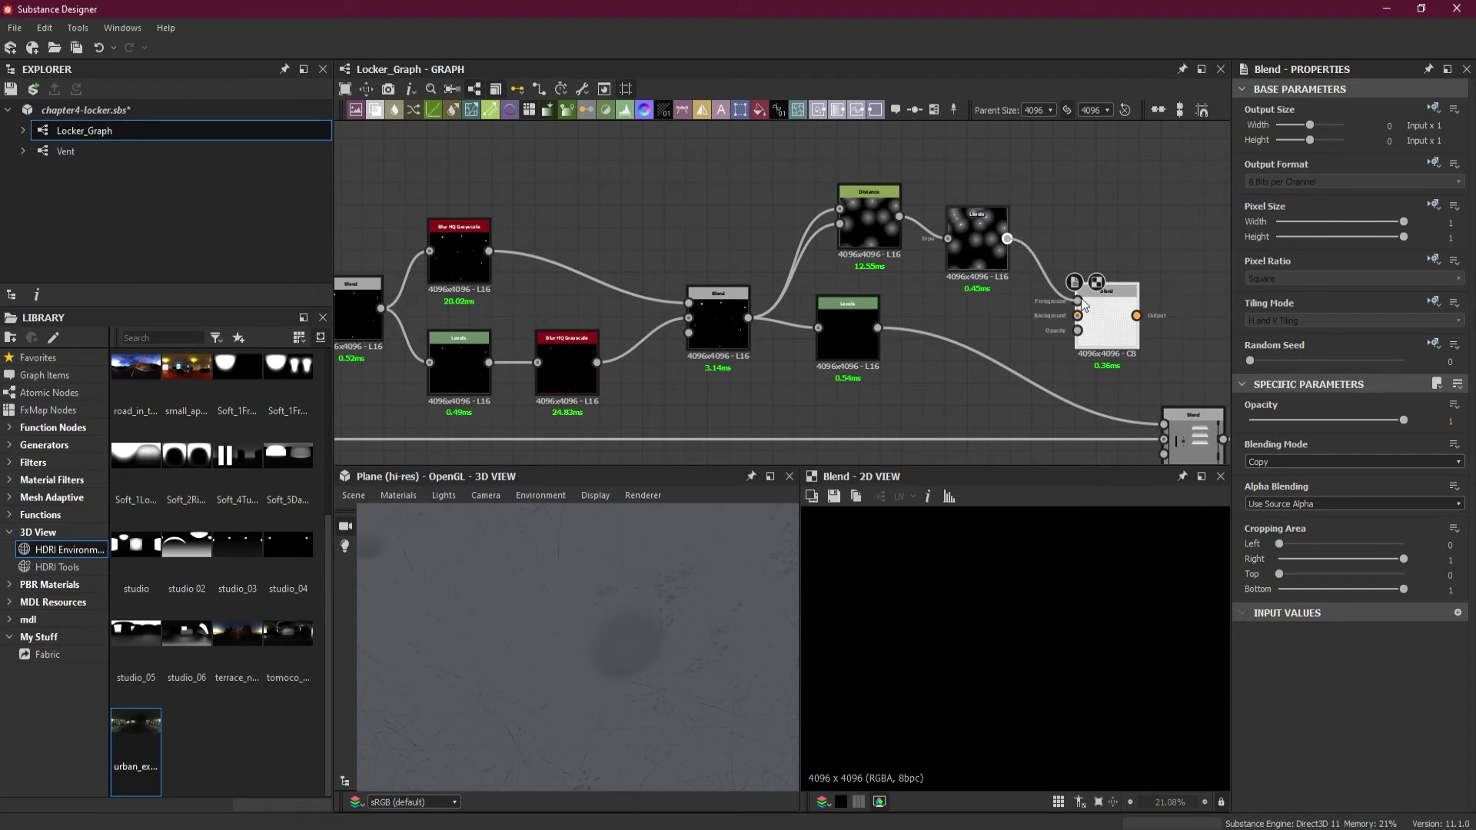
pyautogui.keyDown('shift'); pyautogui.moveTo(877, 328); pyautogui.dragTo(1135, 320); pyautogui.keyUp('shift')
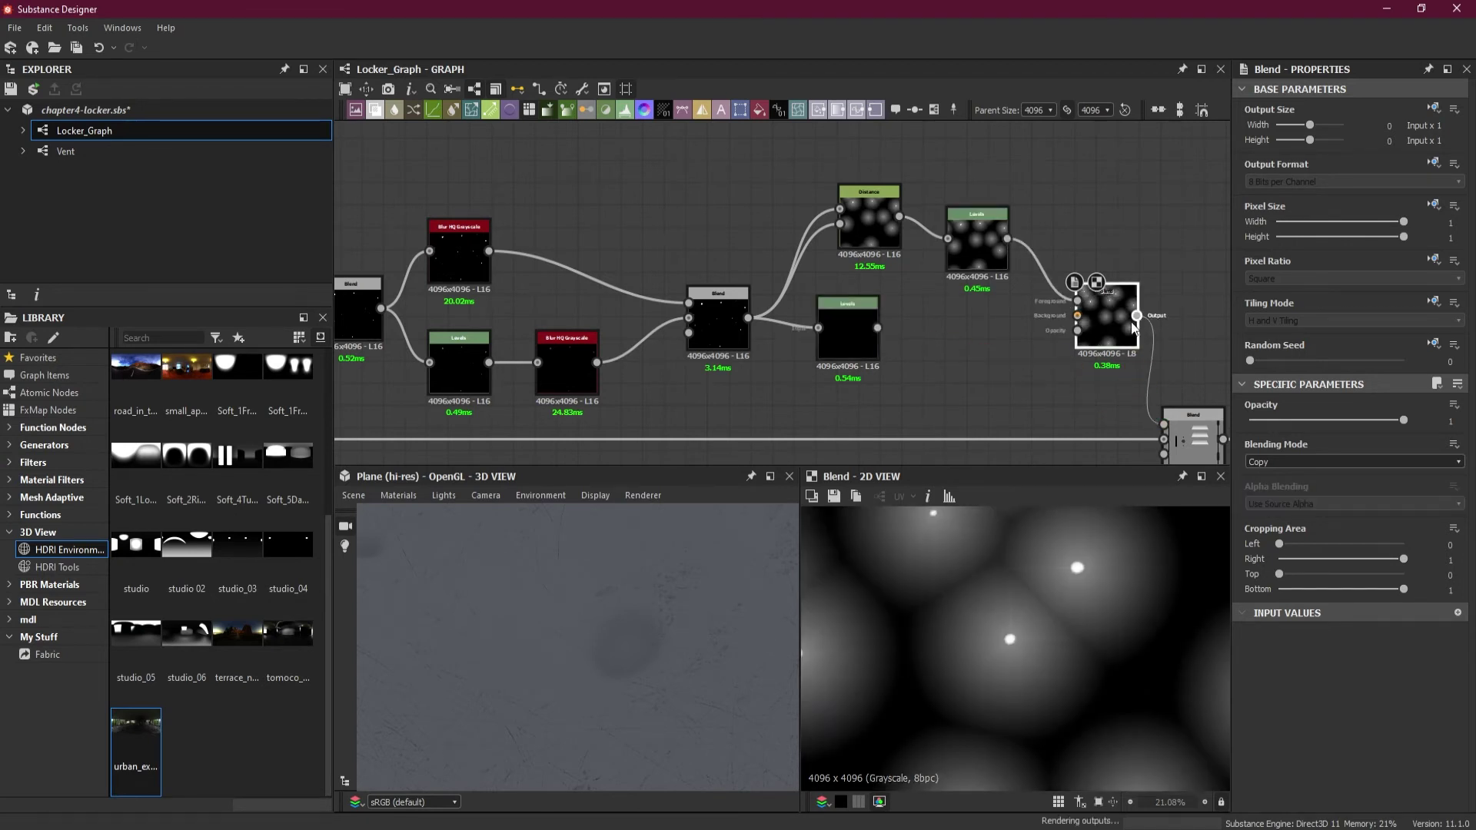
pyautogui.moveTo(877, 329); pyautogui.dragTo(1078, 316)
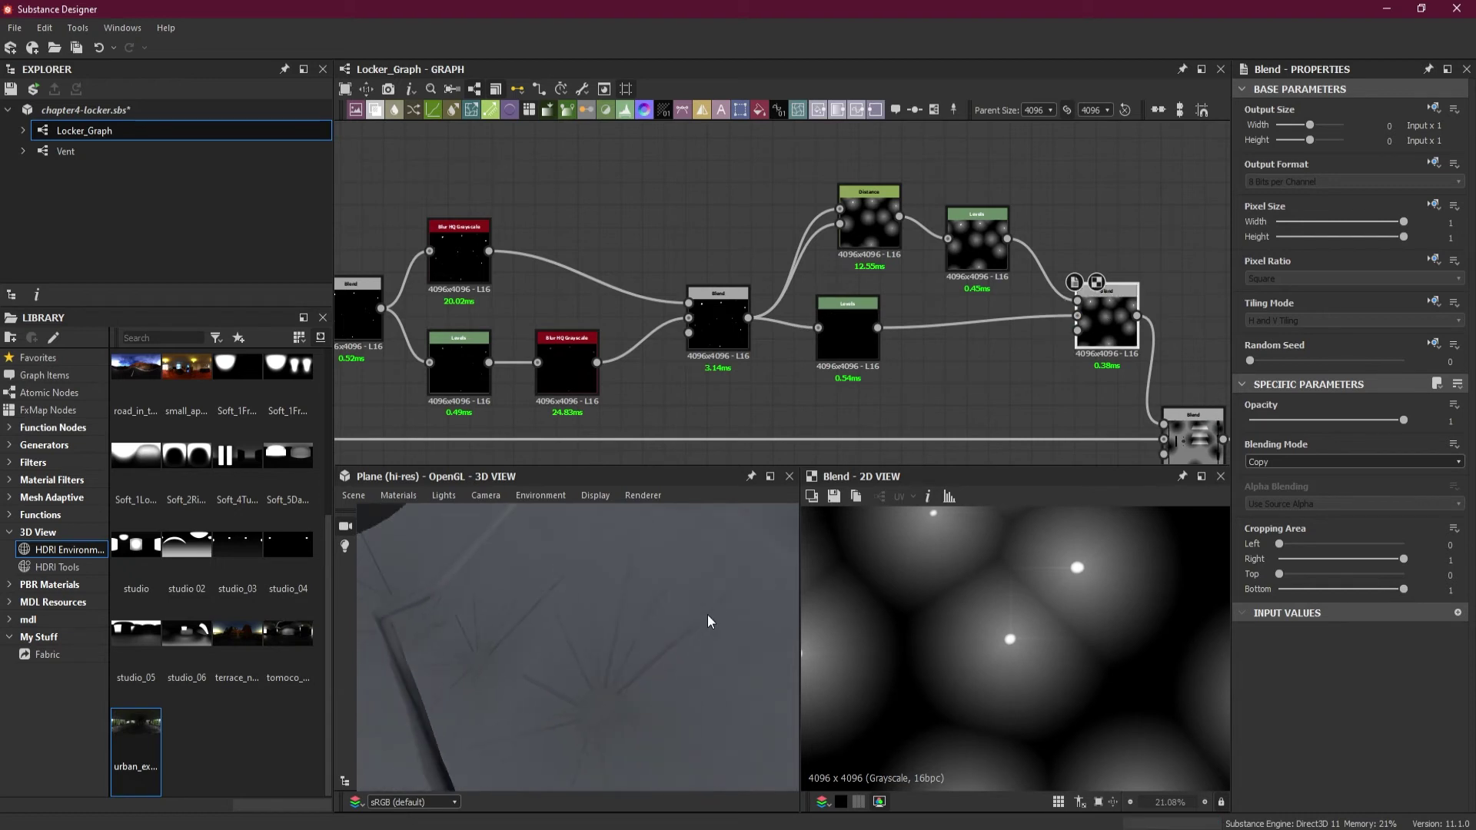
# Step: Inspect the dents on the 3D model and select the Distance node
pyautogui.scroll(-5, 707, 615)
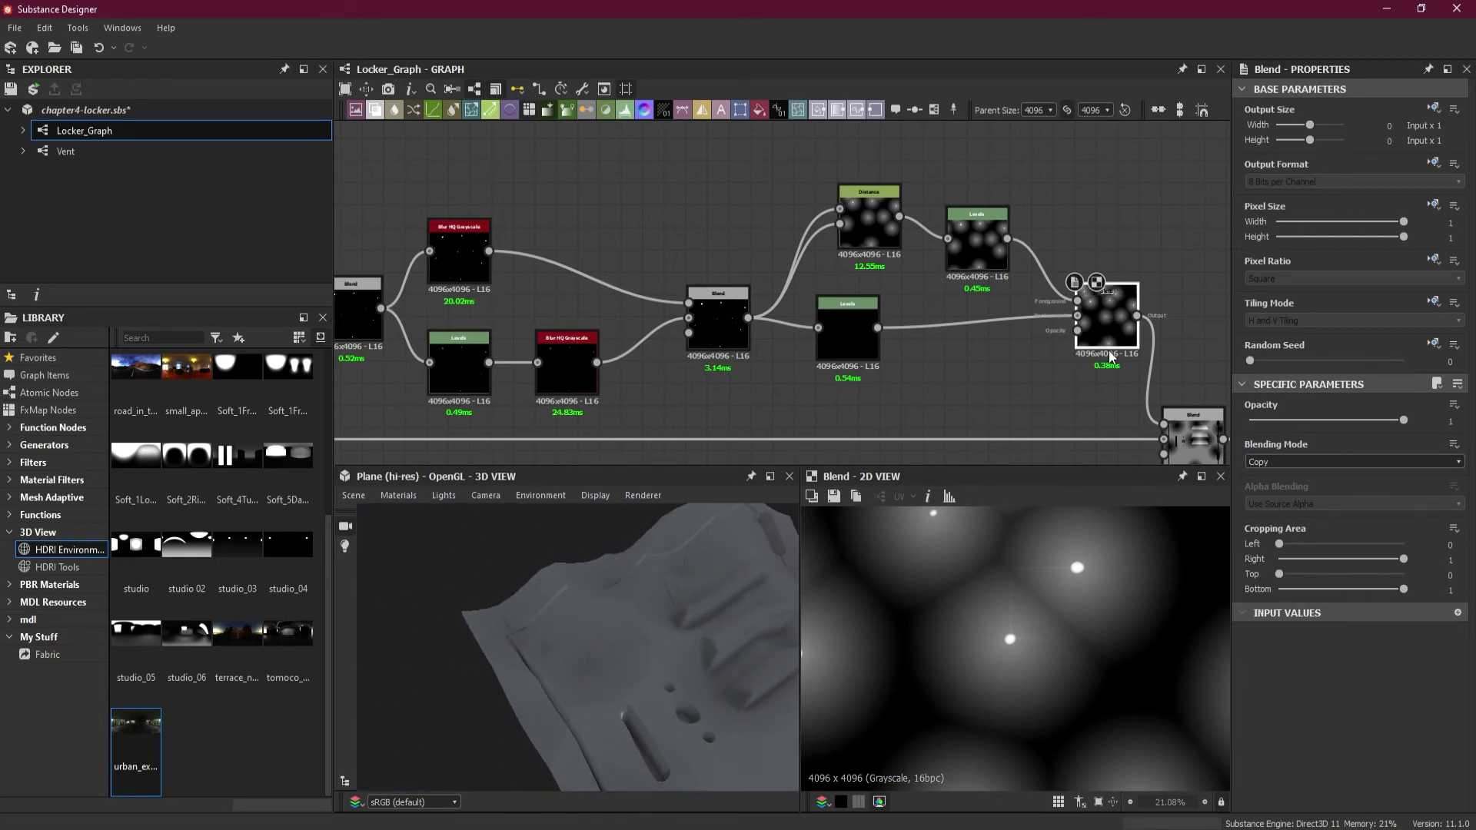
pyautogui.moveTo(724, 600); pyautogui.dragTo(660, 693)
pyautogui.click(976, 222)
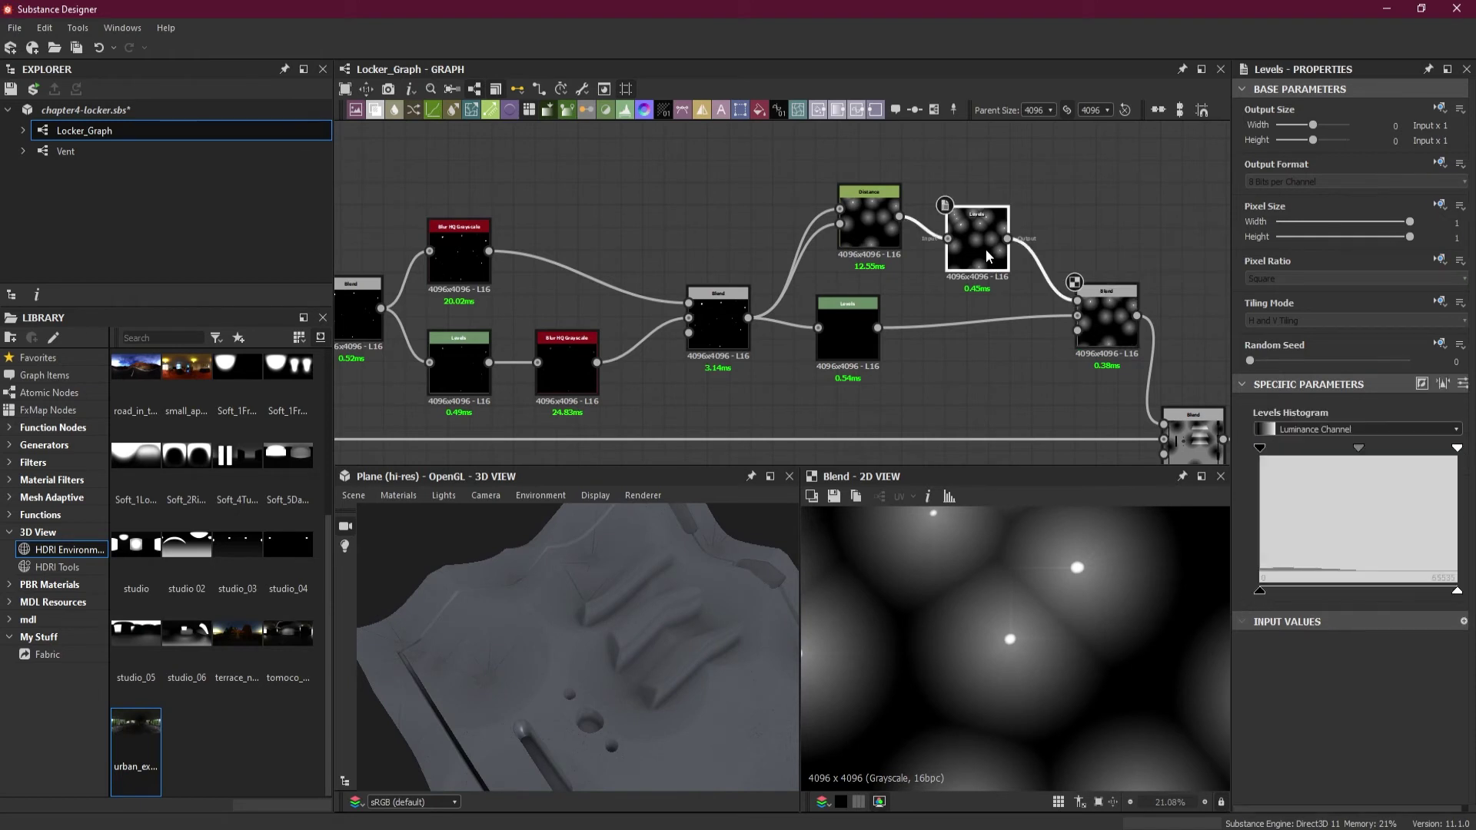
pyautogui.click(888, 235)
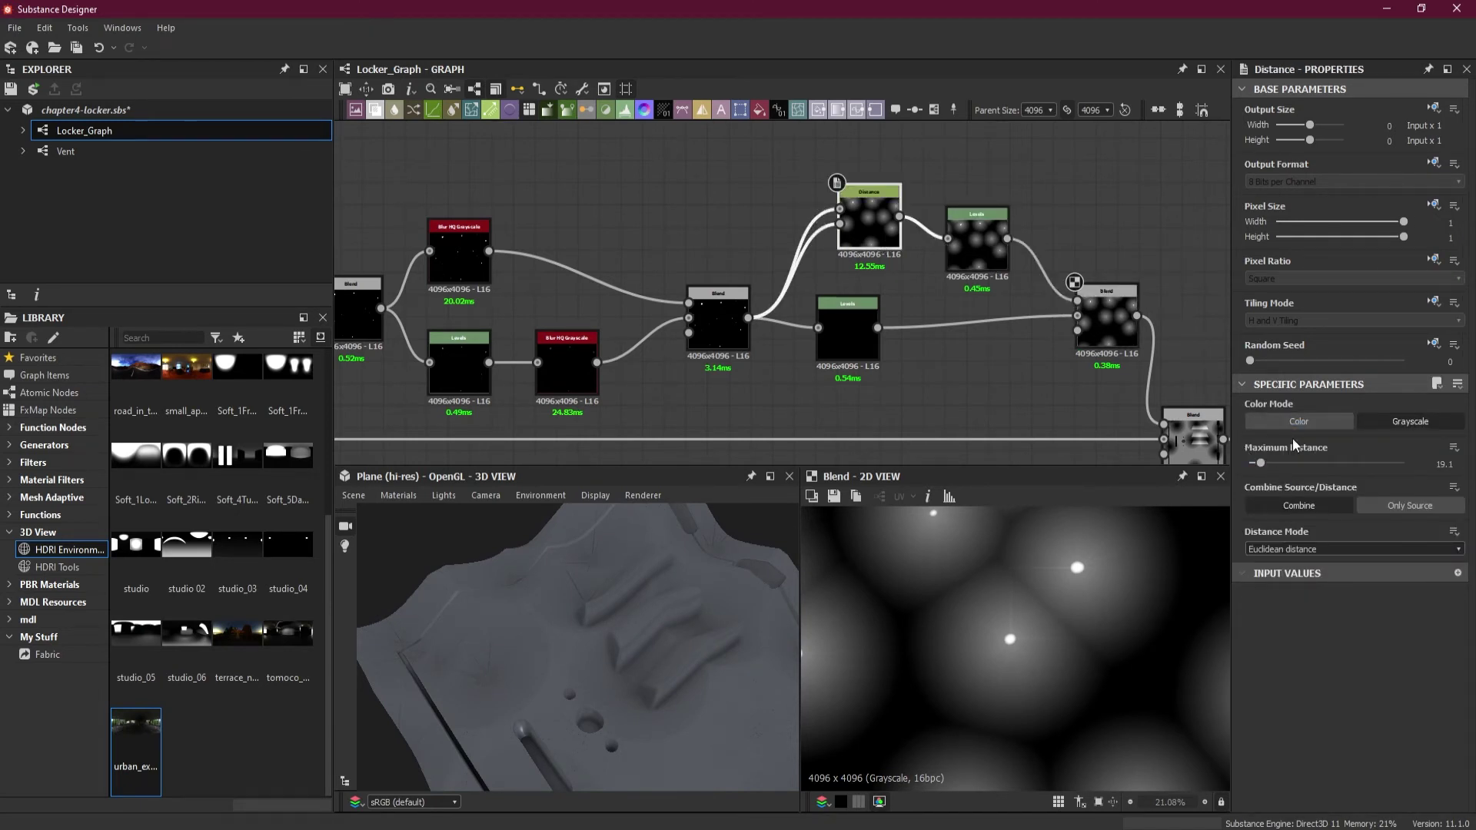
# Step: Keep Euclidean distance mode and lower the Distance node's Maximum Distance to 10.19
pyautogui.click(1313, 548)
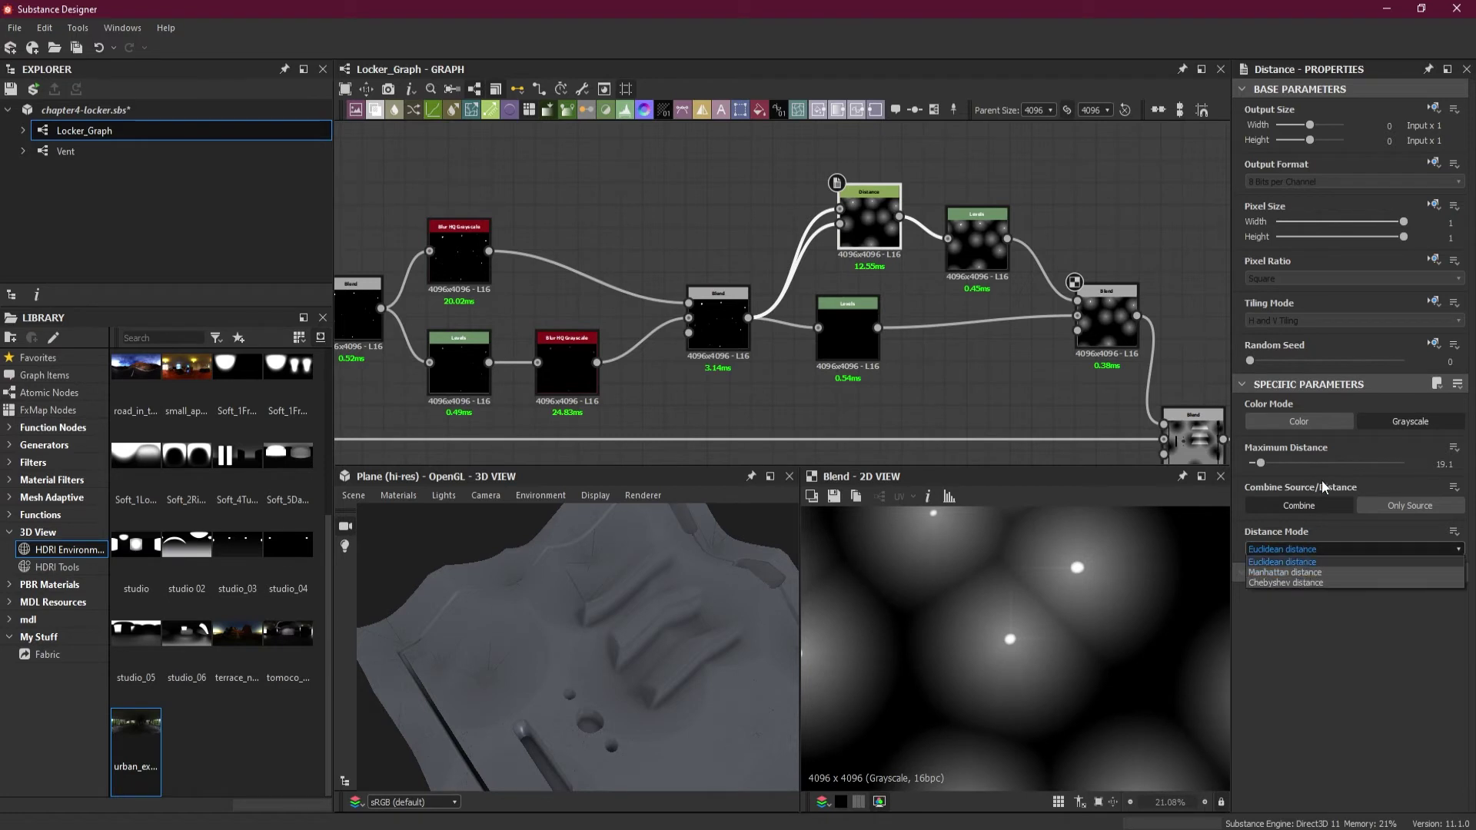
pyautogui.click(1333, 451)
pyautogui.click(1380, 506)
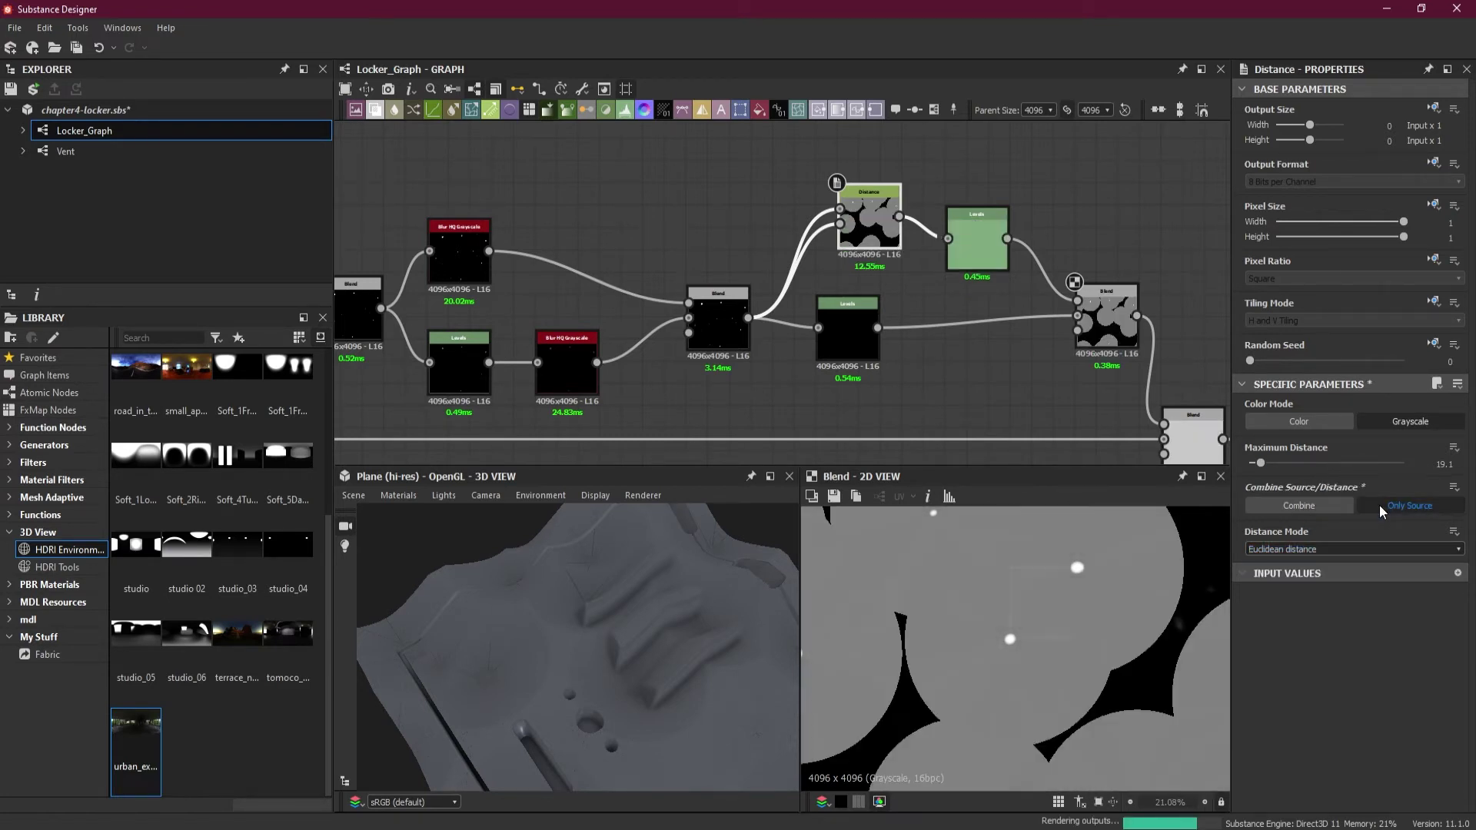
pyautogui.click(1307, 509)
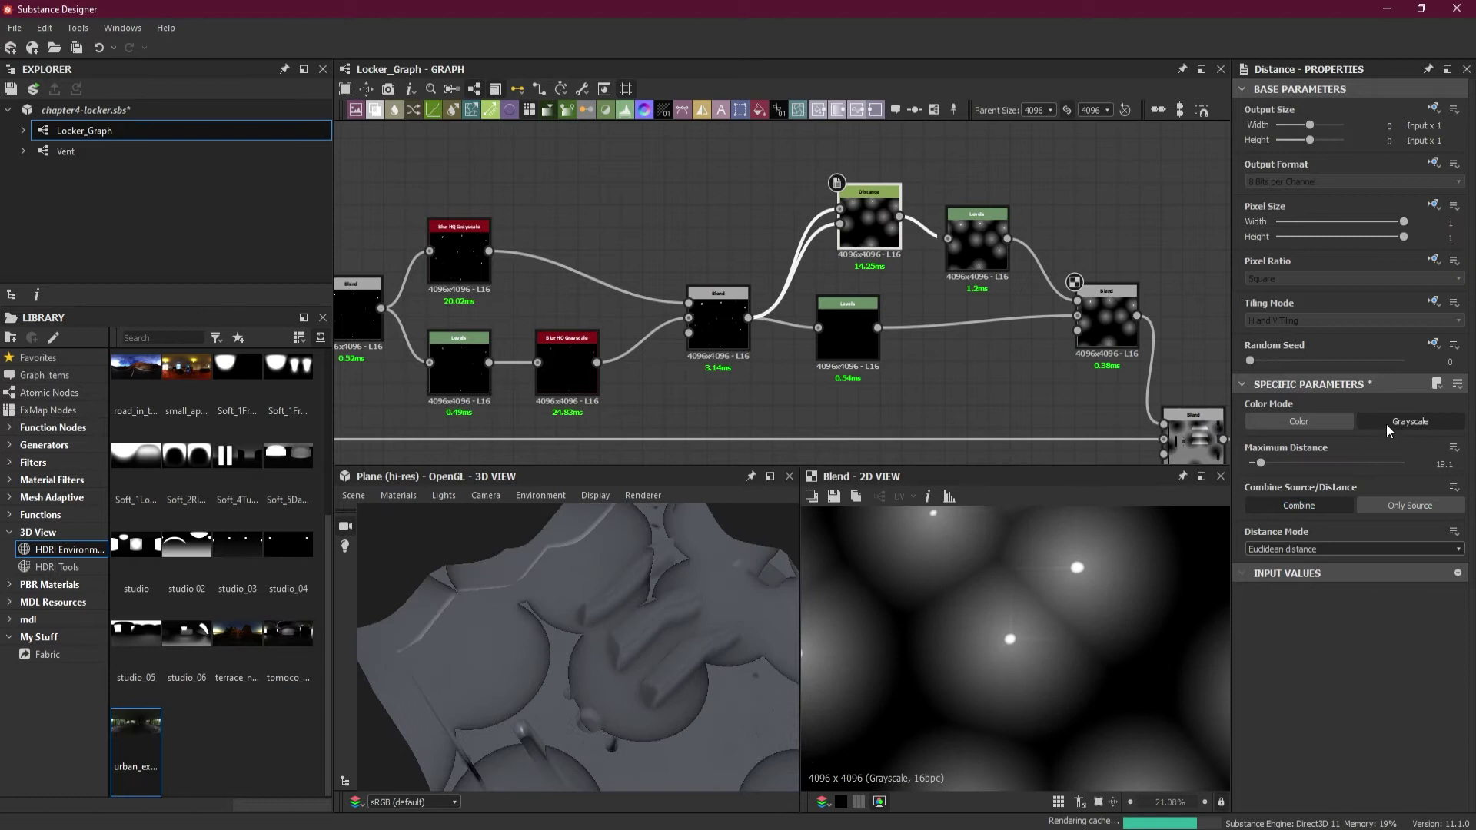
pyautogui.moveTo(1262, 466); pyautogui.dragTo(1257, 463)
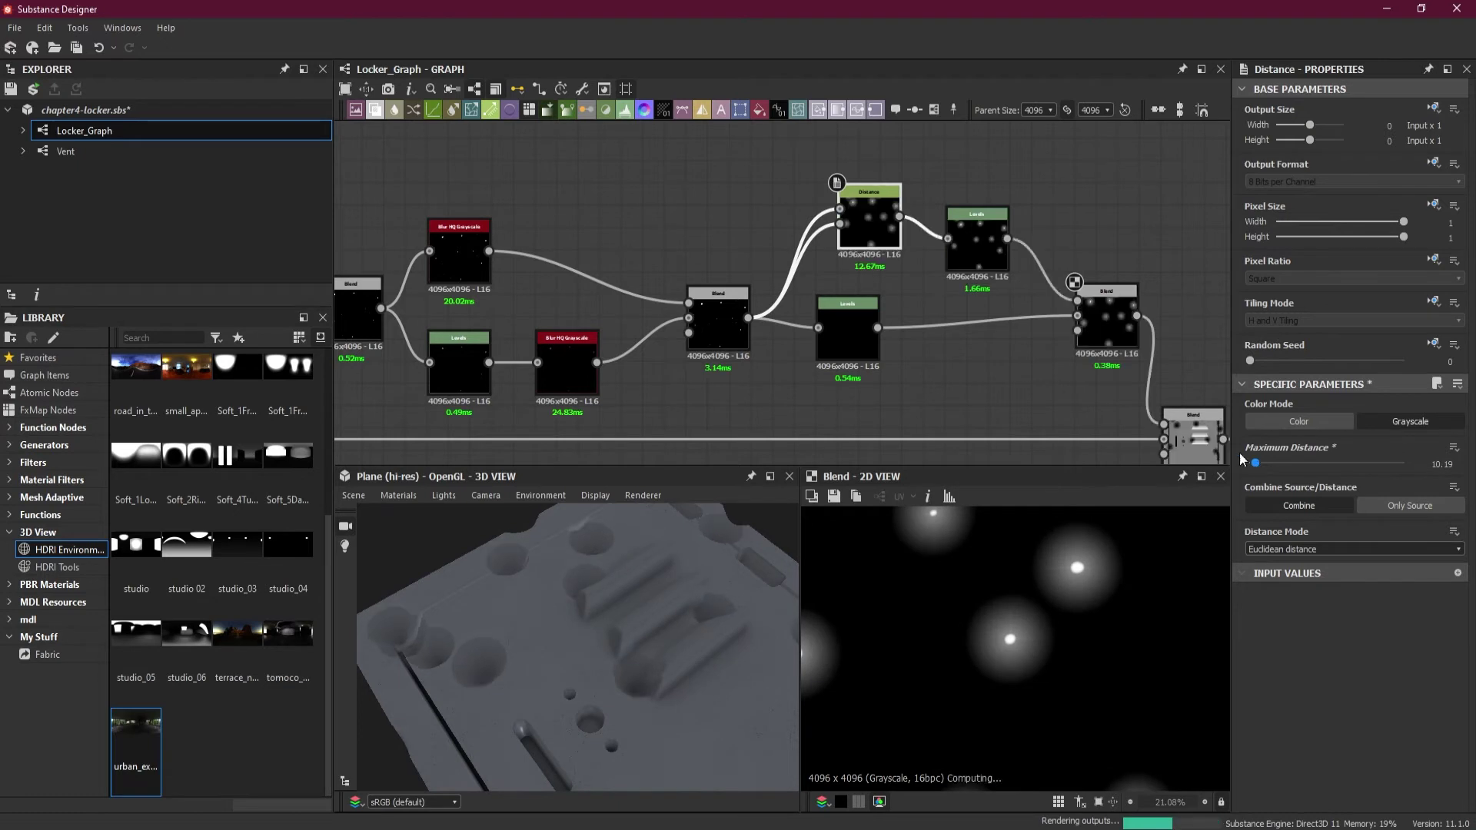
# Step: Remap the following Levels' white input handle to dim the gradients into faint spots
pyautogui.click(968, 238)
pyautogui.moveTo(1457, 591); pyautogui.dragTo(1307, 589)
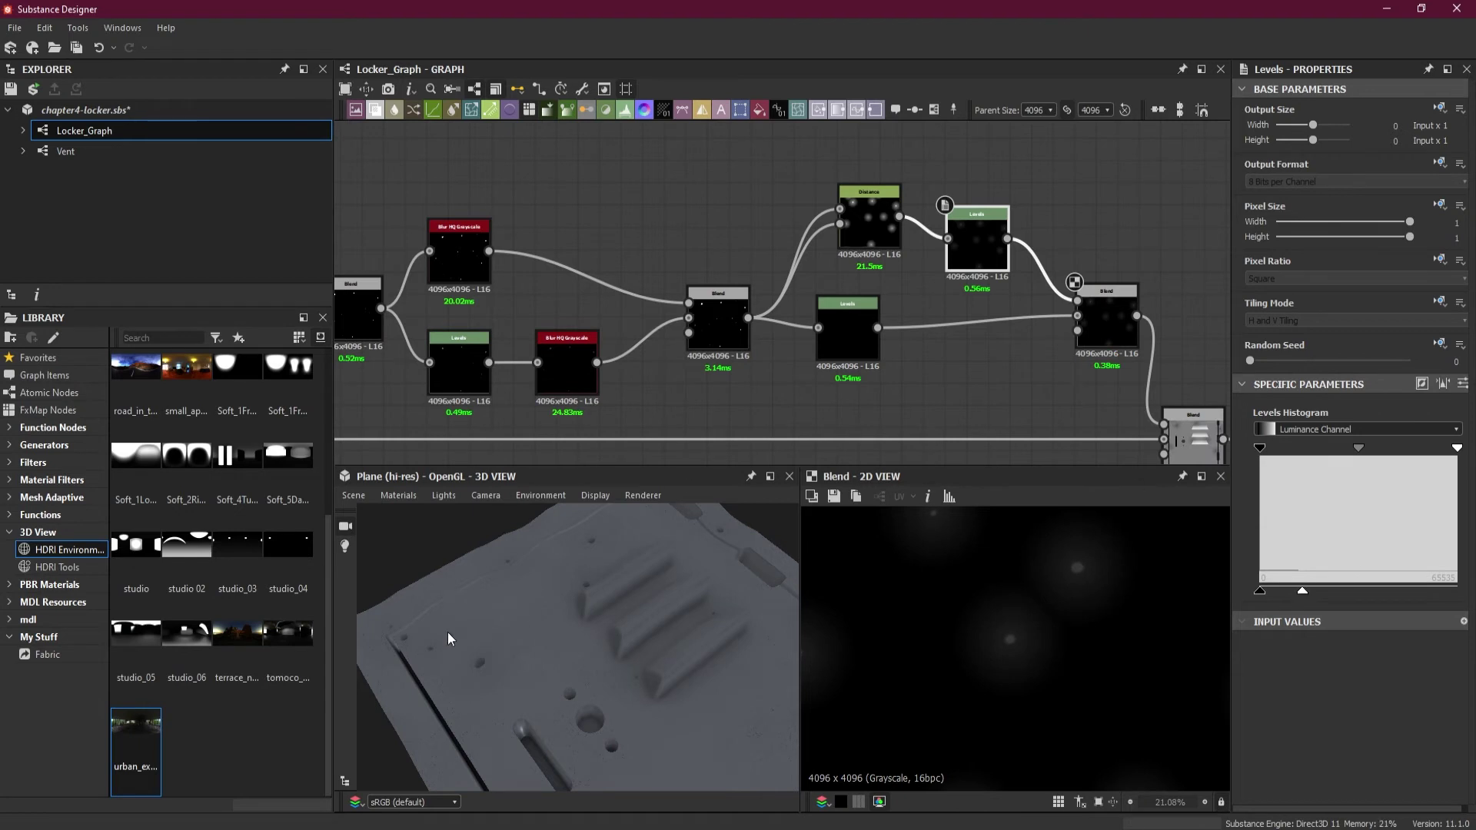
pyautogui.moveTo(448, 632); pyautogui.dragTo(651, 574)
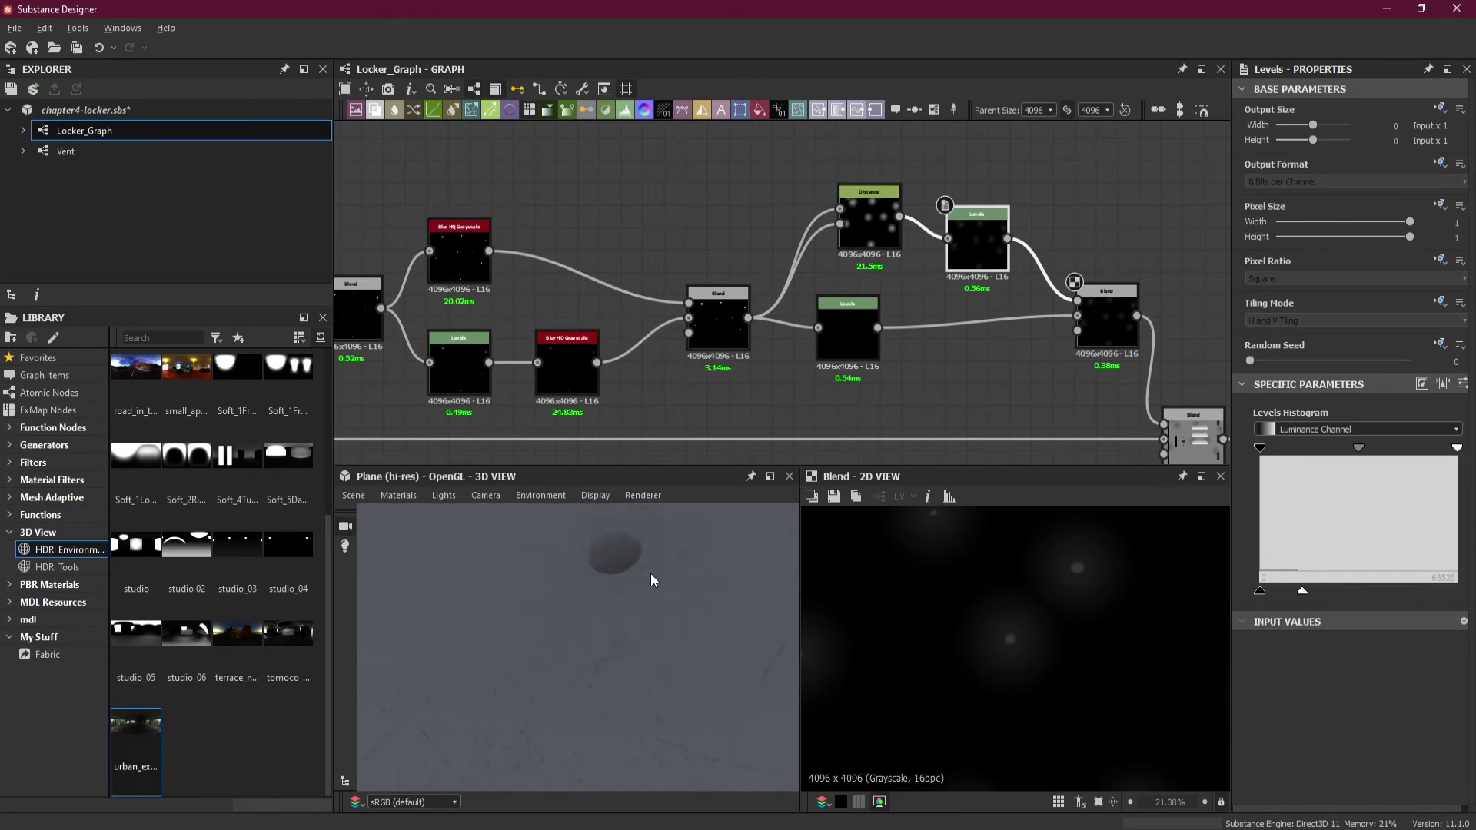
# Step: Switch the new Blend node's Blending Mode to Add (Linear Dodge) and check the locker
pyautogui.click(1107, 327)
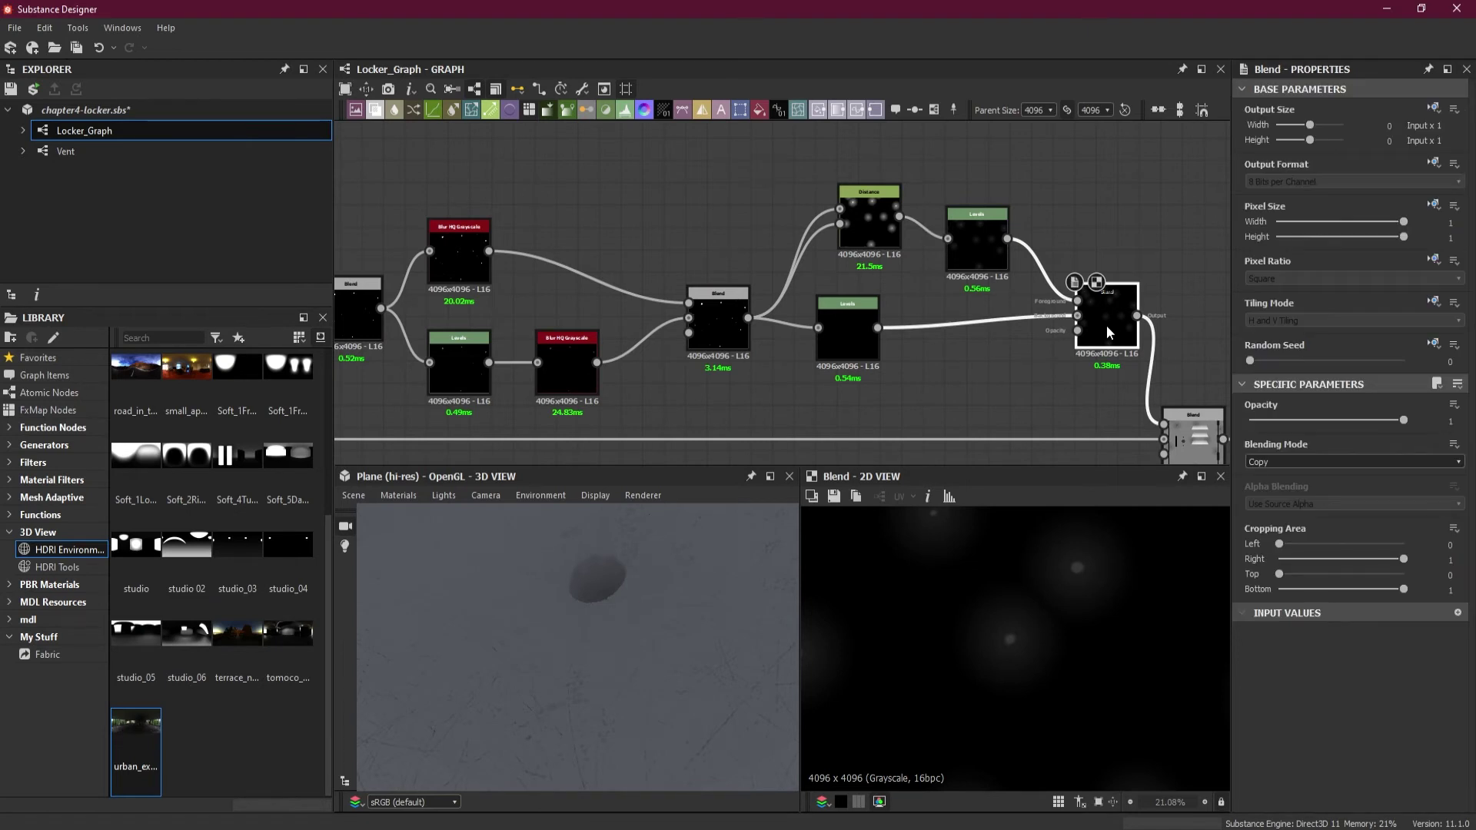
pyautogui.scroll(3, 1106, 325)
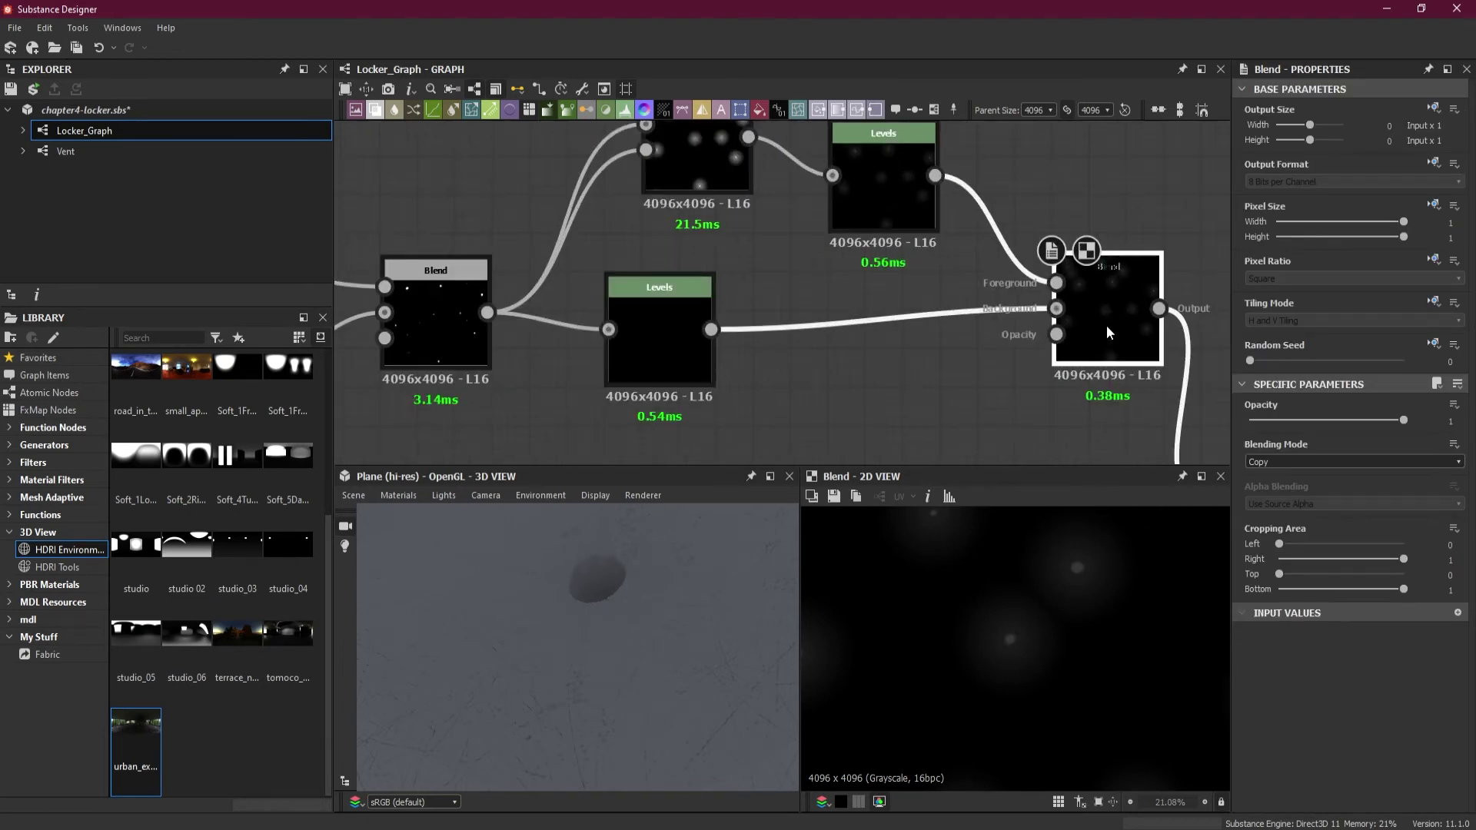
pyautogui.click(1313, 459)
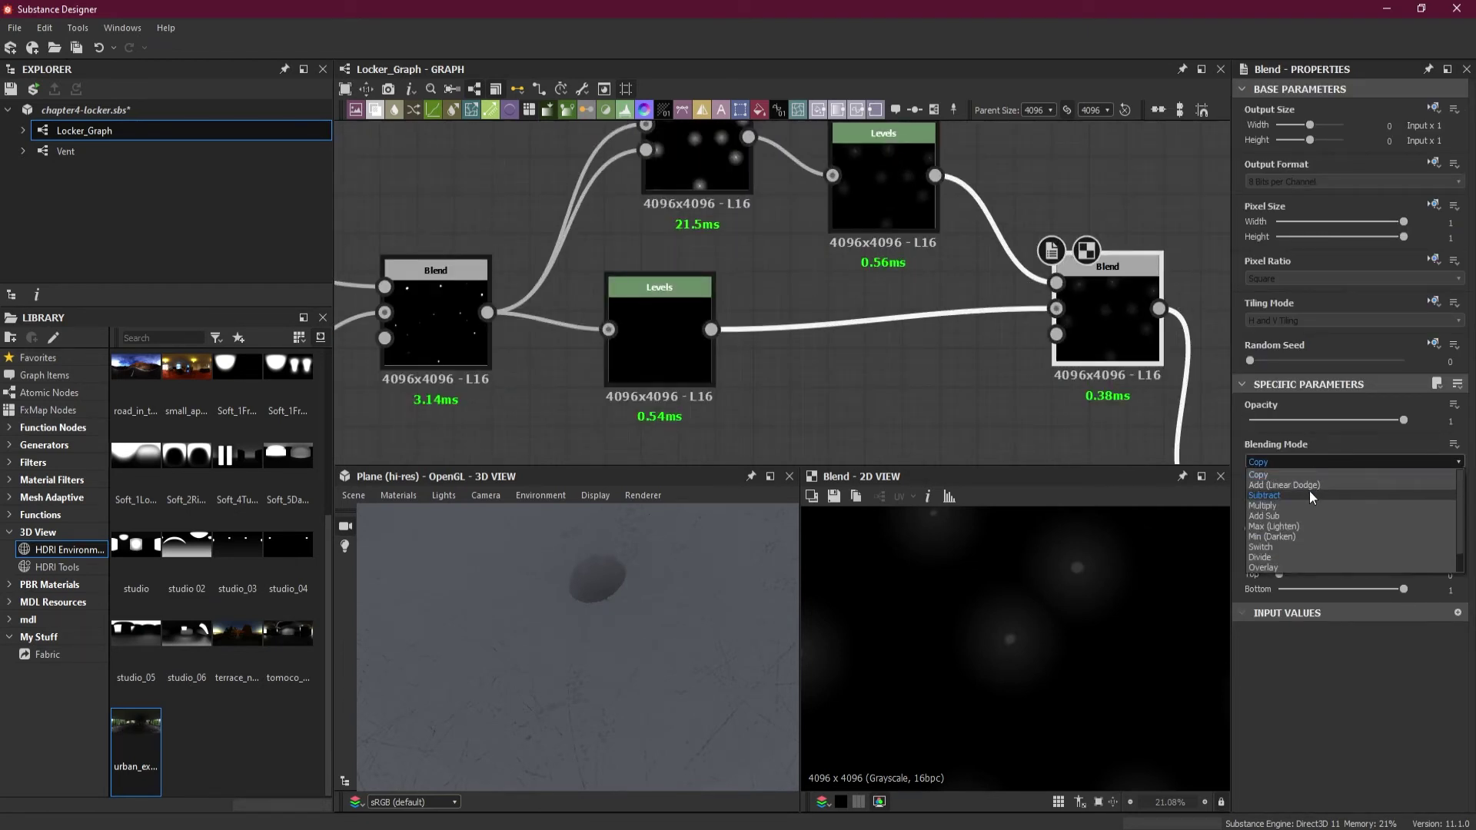
pyautogui.click(1312, 486)
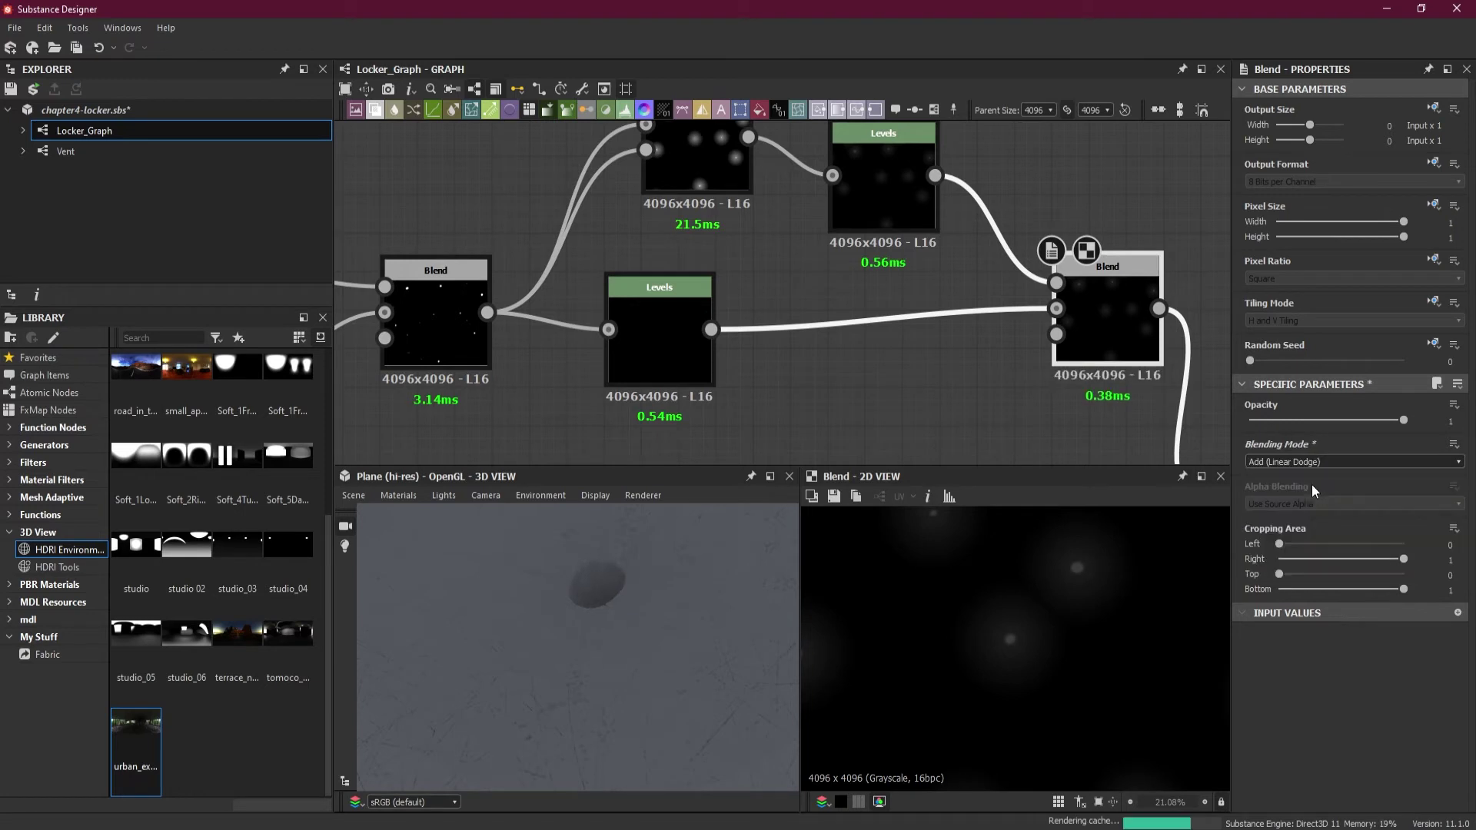
pyautogui.moveTo(668, 570); pyautogui.dragTo(715, 685)
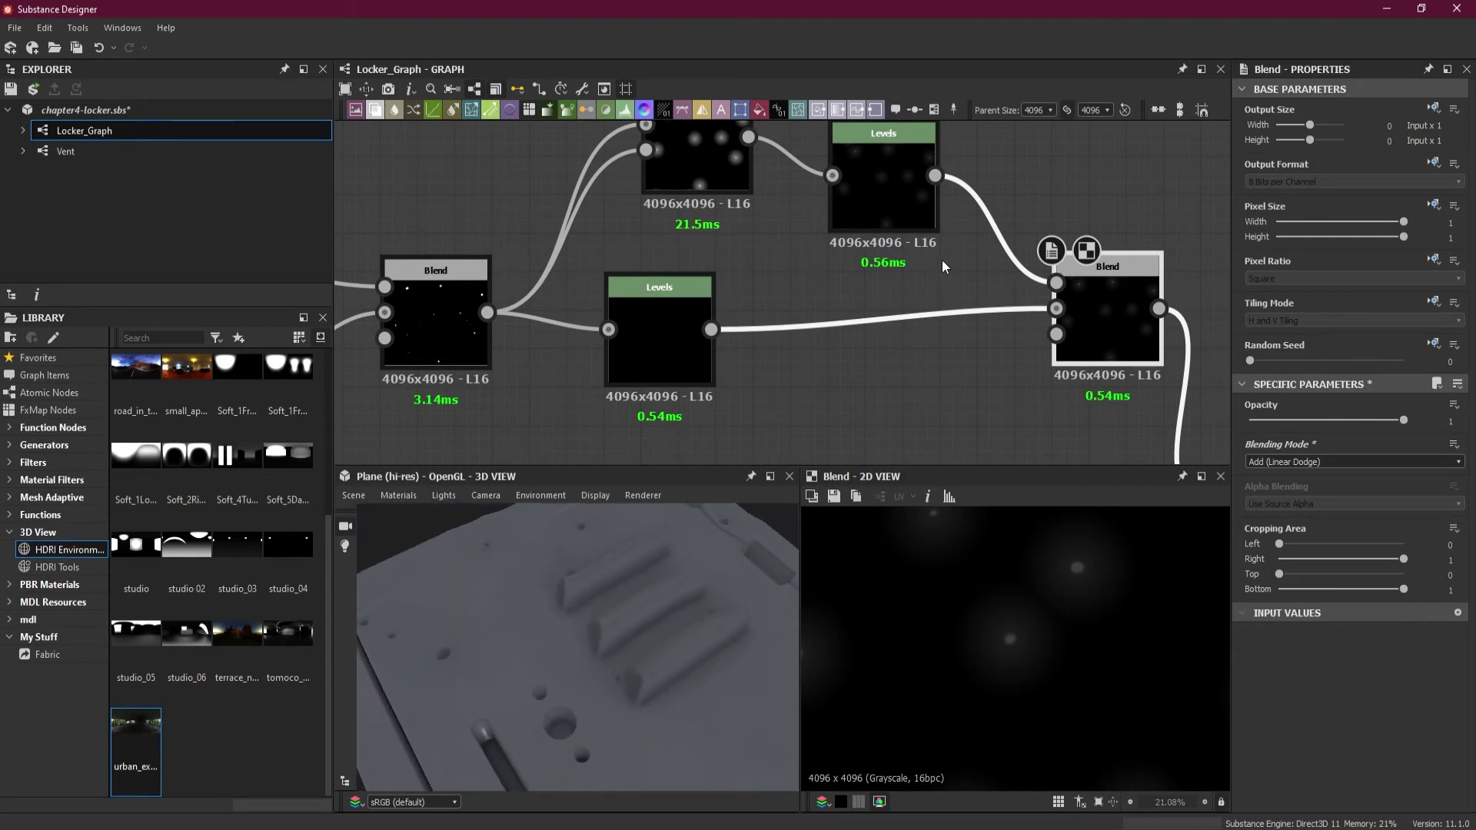
pyautogui.scroll(-2, 942, 260)
pyautogui.moveTo(975, 160); pyautogui.dragTo(933, 228)
# Step: Insert a Blur HQ Grayscale node into the Levels link with Quality 1
pyautogui.press('space')
pyautogui.write('blur')
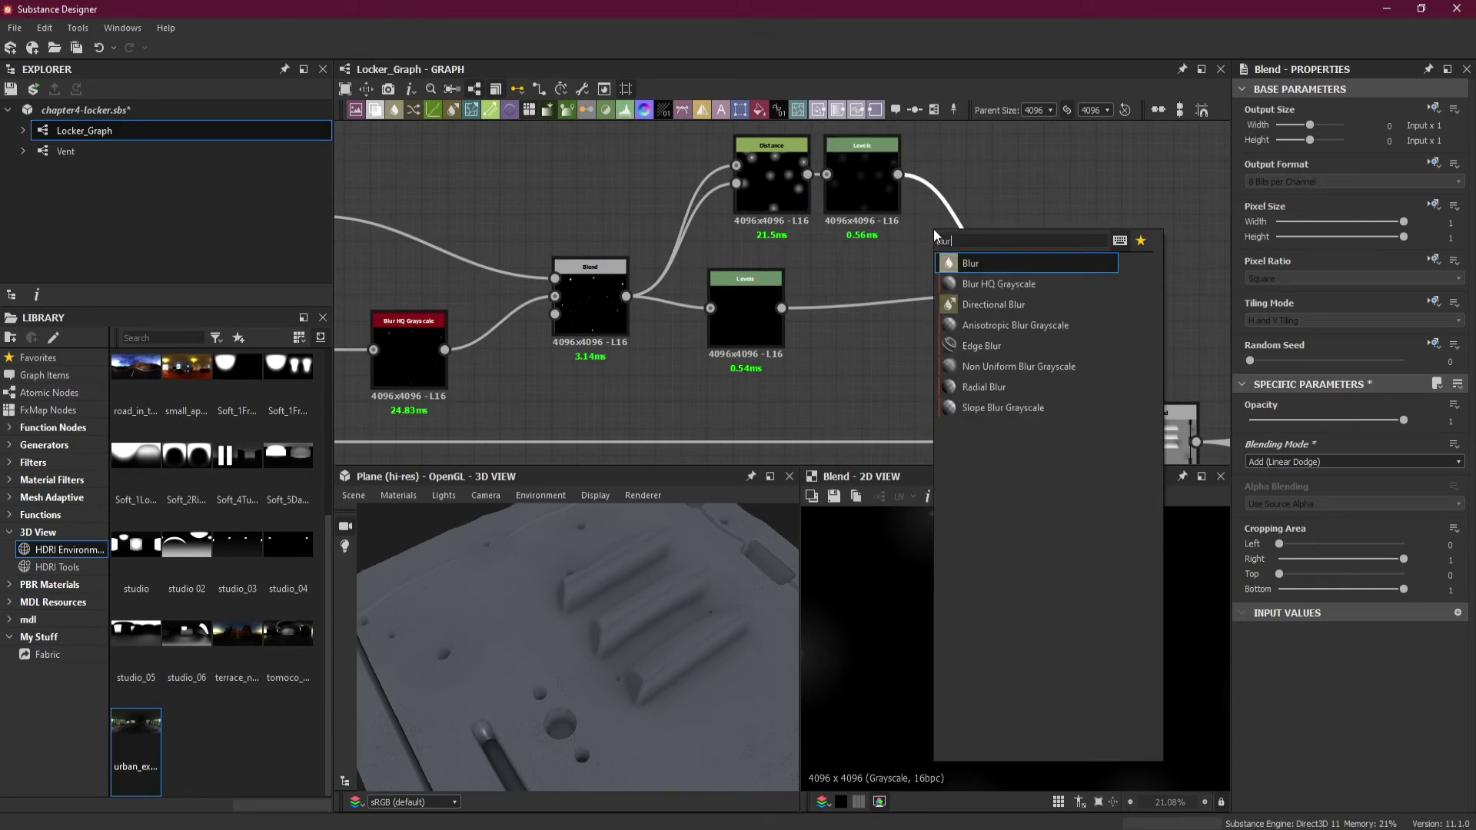
pyautogui.click(985, 283)
pyautogui.moveTo(968, 232); pyautogui.dragTo(962, 192)
pyautogui.scroll(3, 592, 640)
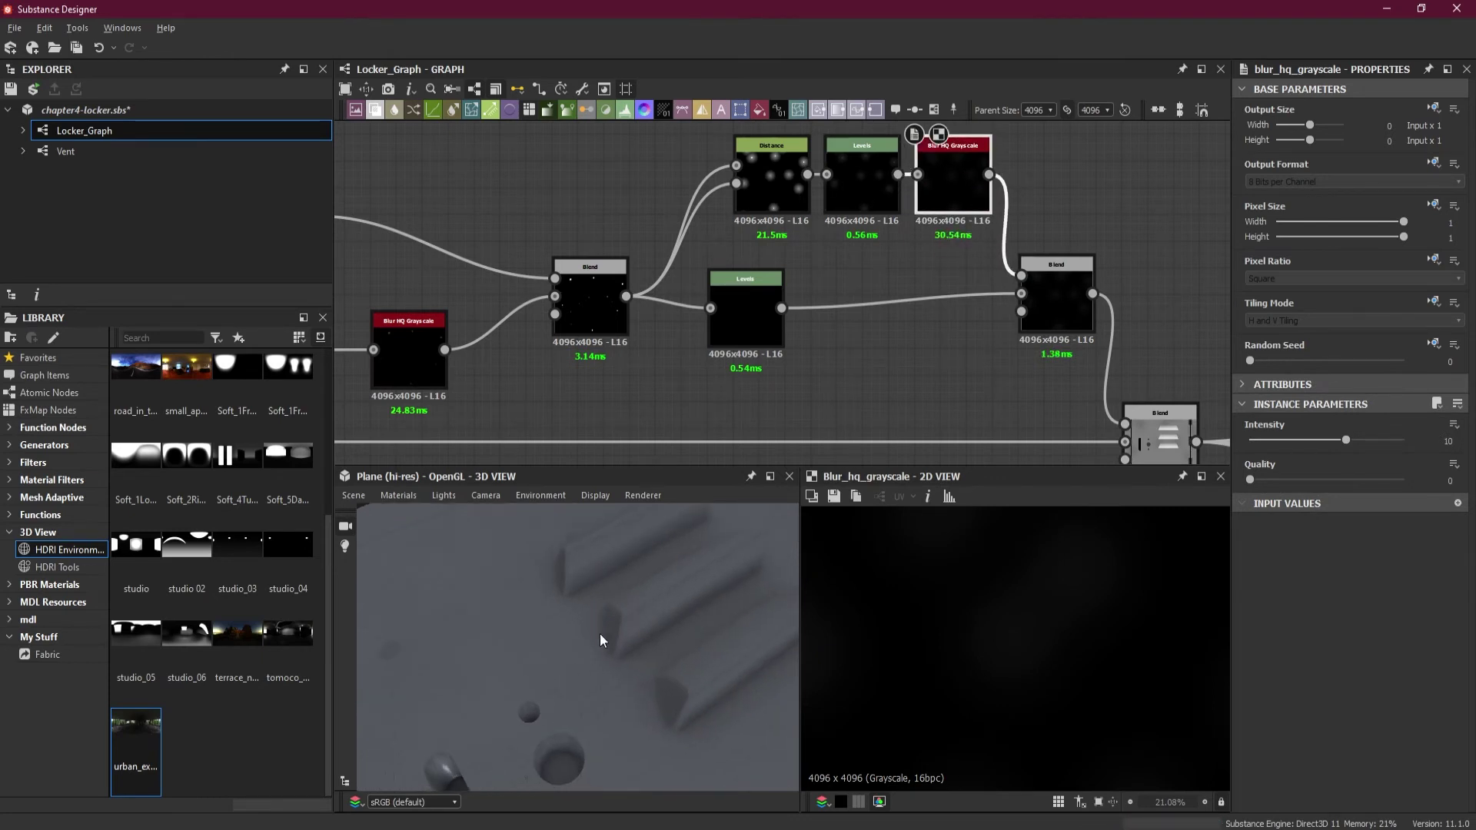
pyautogui.moveTo(599, 633); pyautogui.dragTo(578, 555)
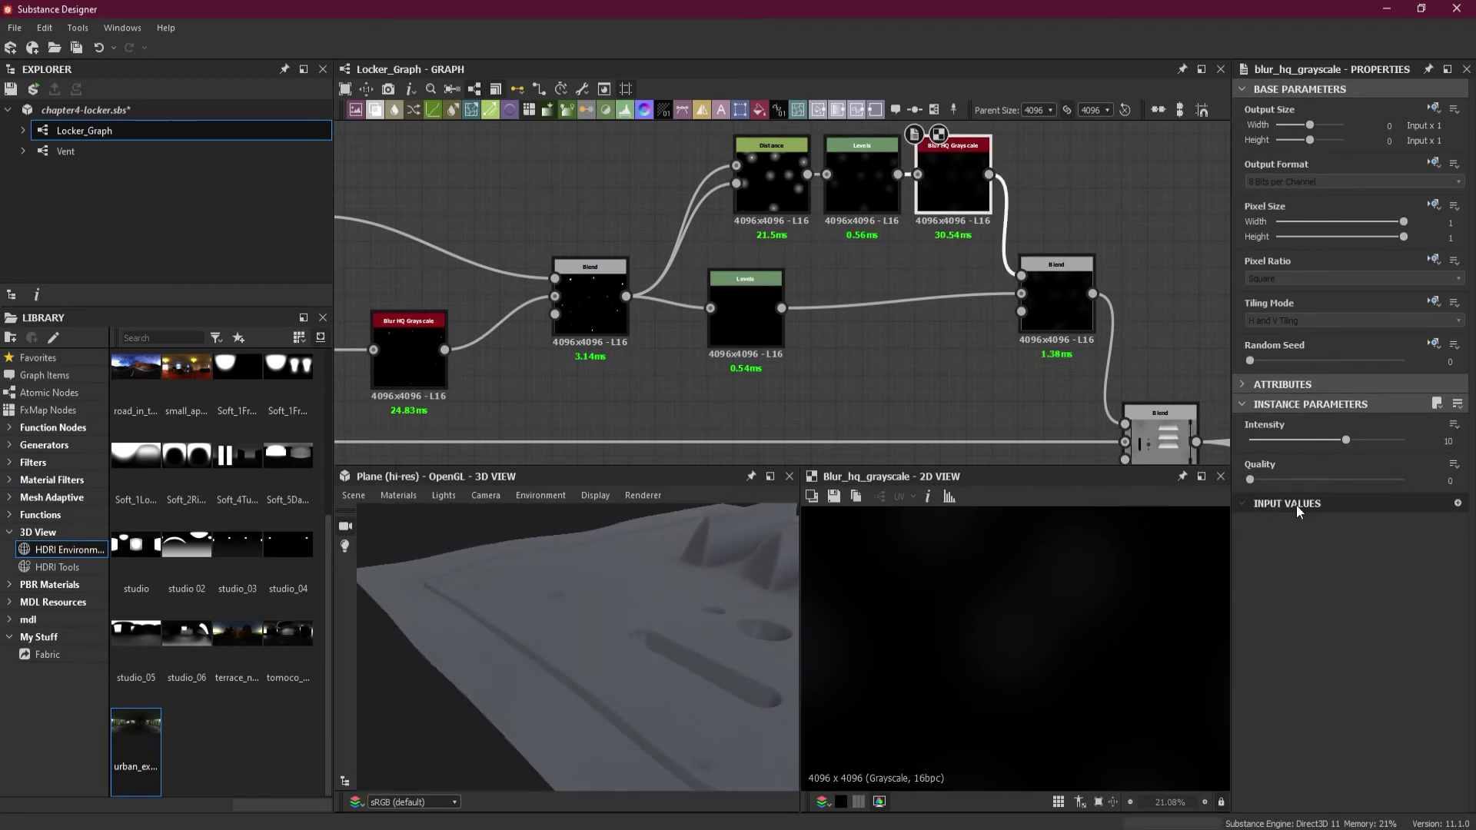
pyautogui.moveTo(1271, 477); pyautogui.dragTo(1418, 482)
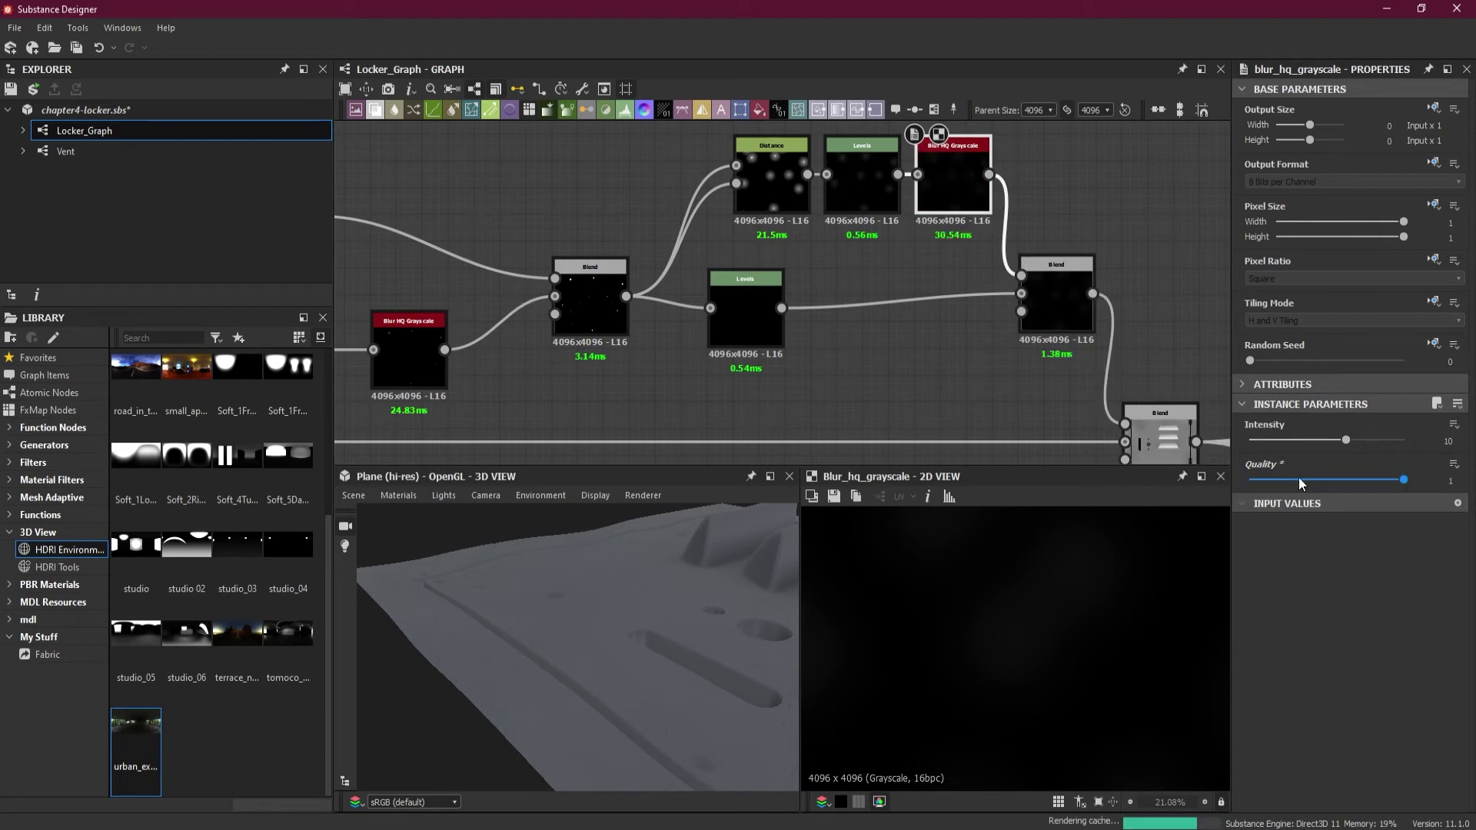
# Step: Tighten the preceding Levels node's input range to strengthen the dent mask
pyautogui.click(884, 192)
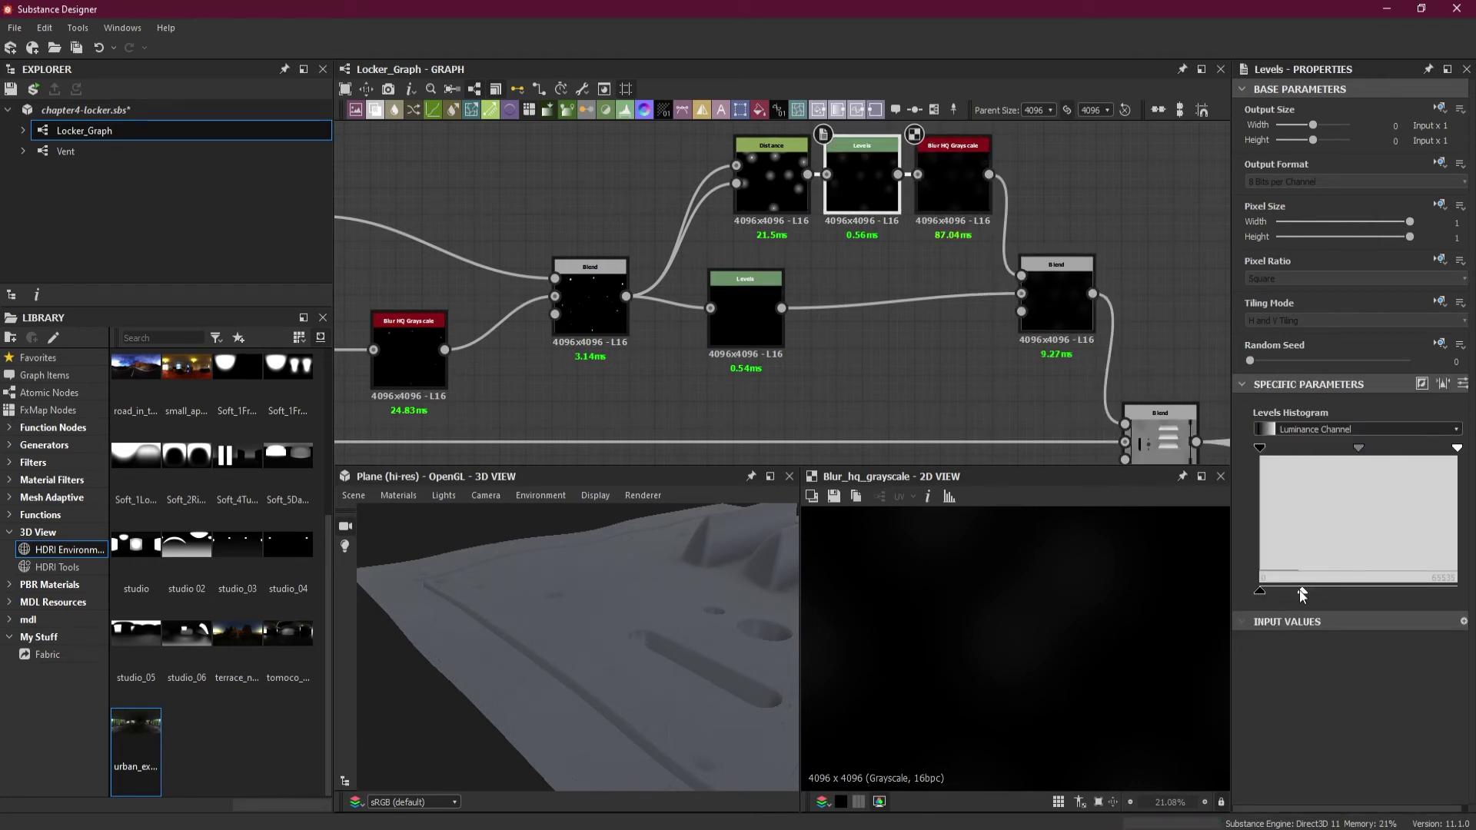
pyautogui.moveTo(1303, 594); pyautogui.dragTo(1284, 592)
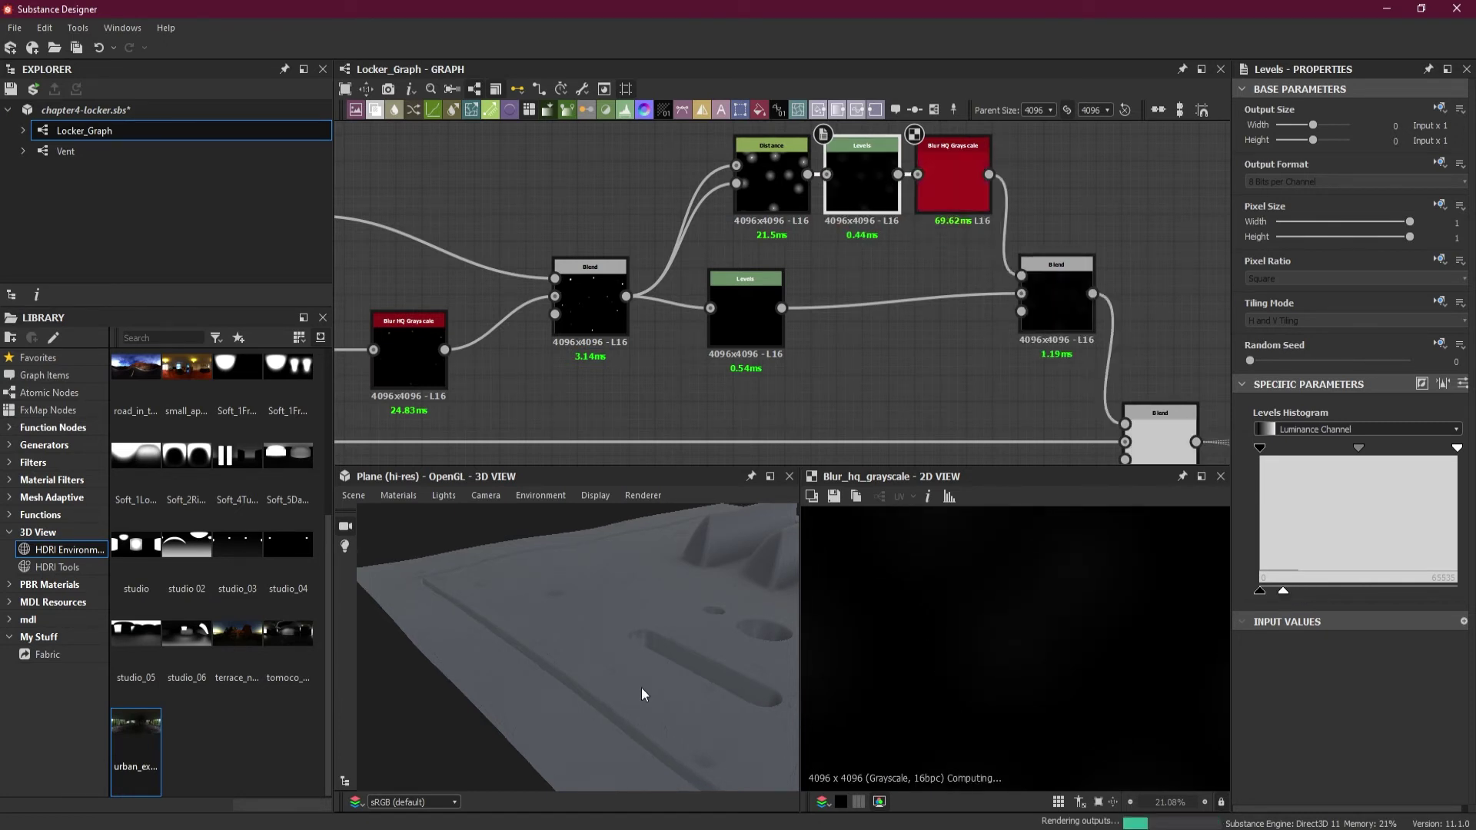
pyautogui.moveTo(641, 687); pyautogui.dragTo(802, 528)
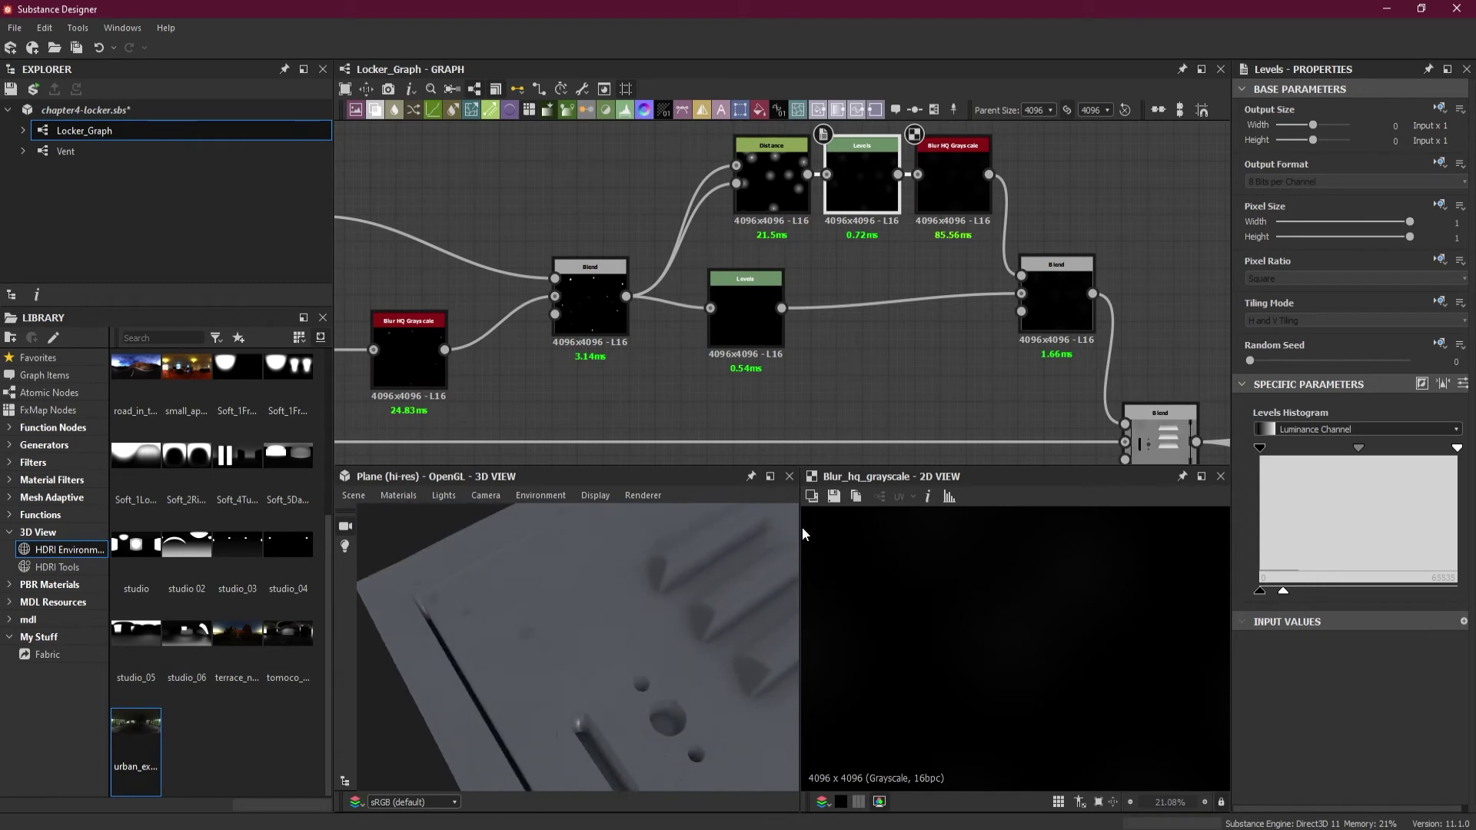
# Step: Try Maximum Distance values 8 and 58 on the Distance node, settling on 5
pyautogui.click(772, 187)
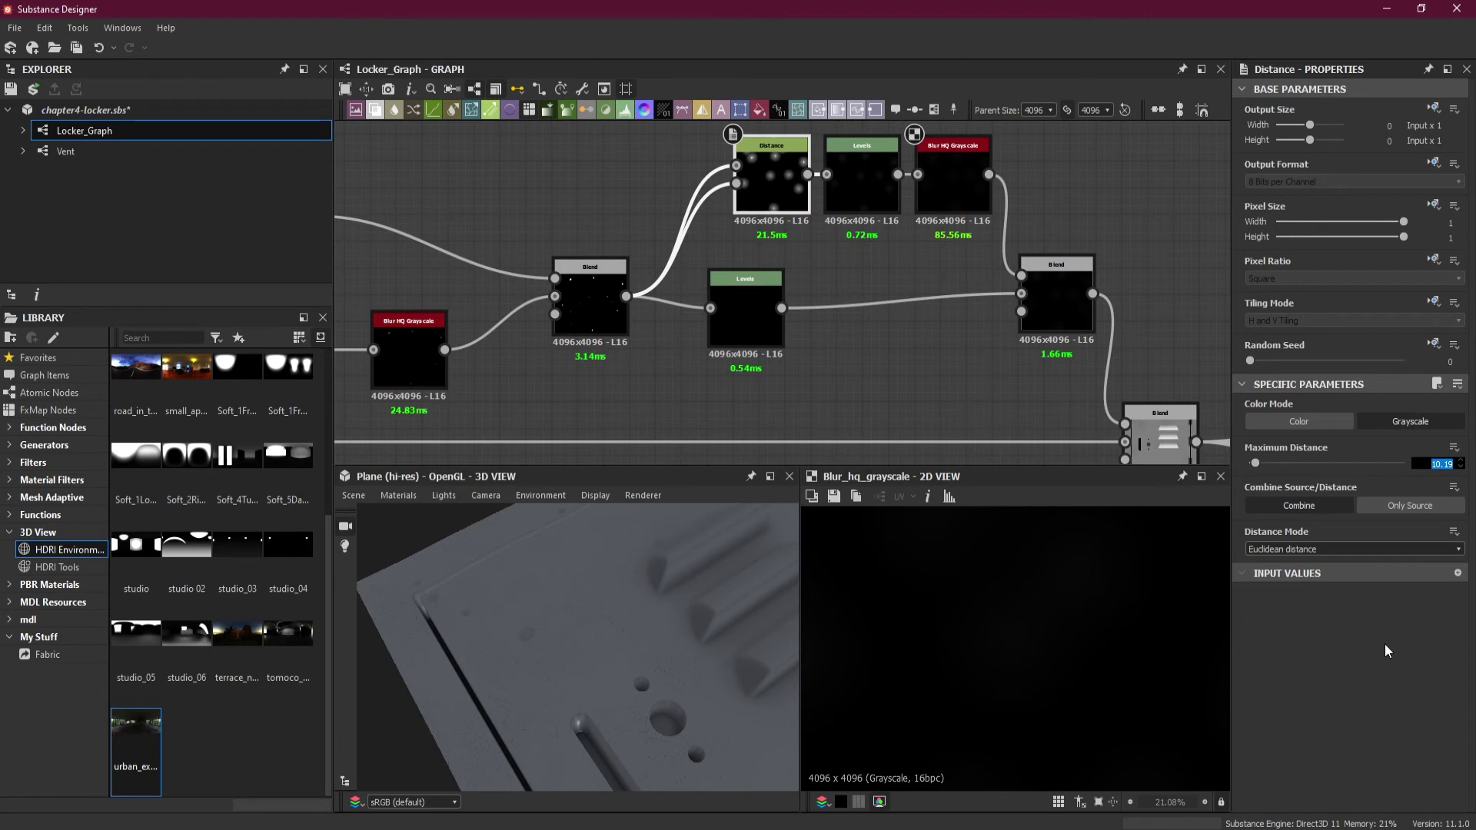
pyautogui.write('8')
pyautogui.press('Return')
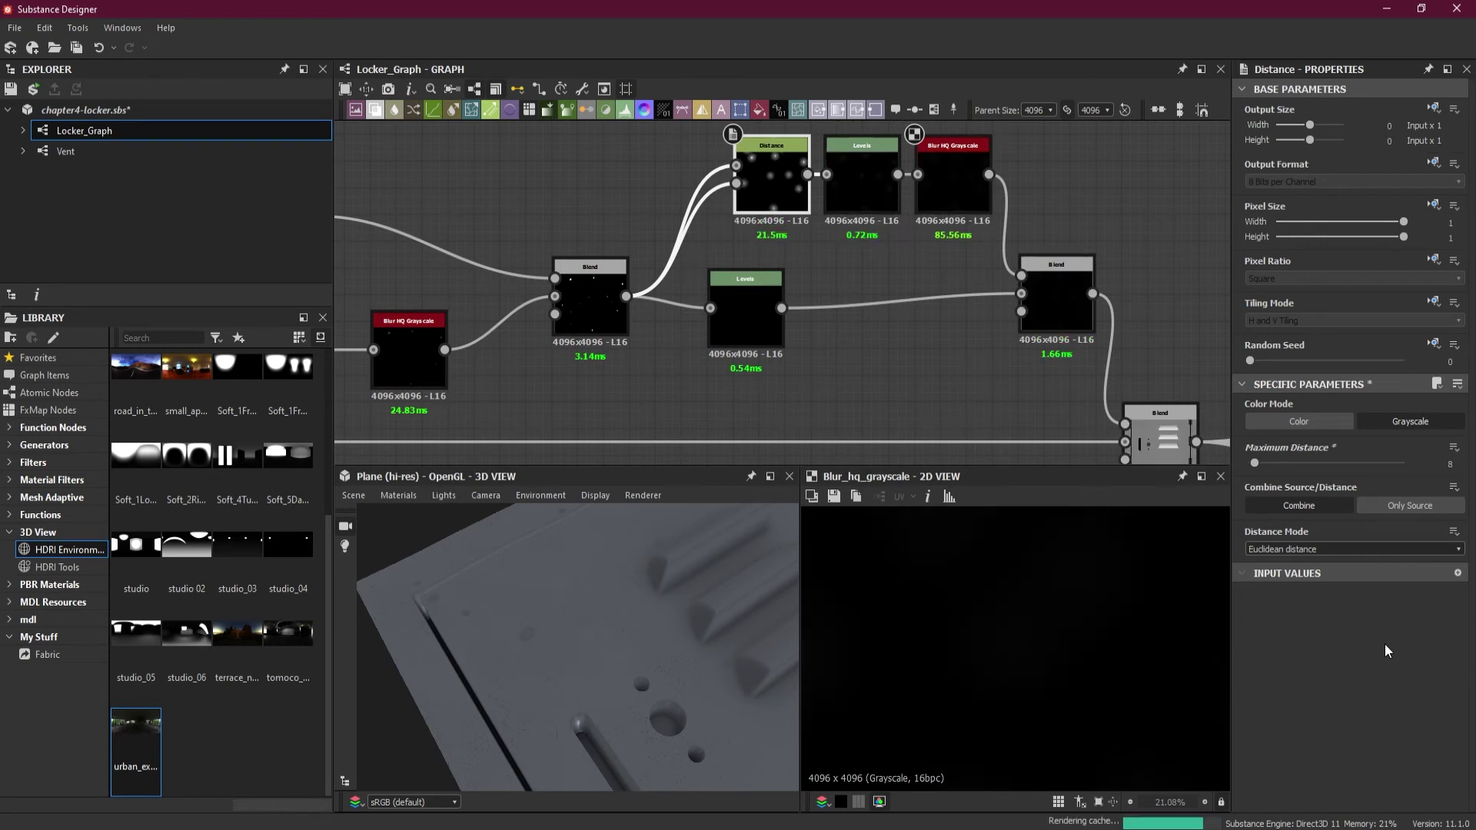
pyautogui.moveTo(474, 542); pyautogui.dragTo(678, 528)
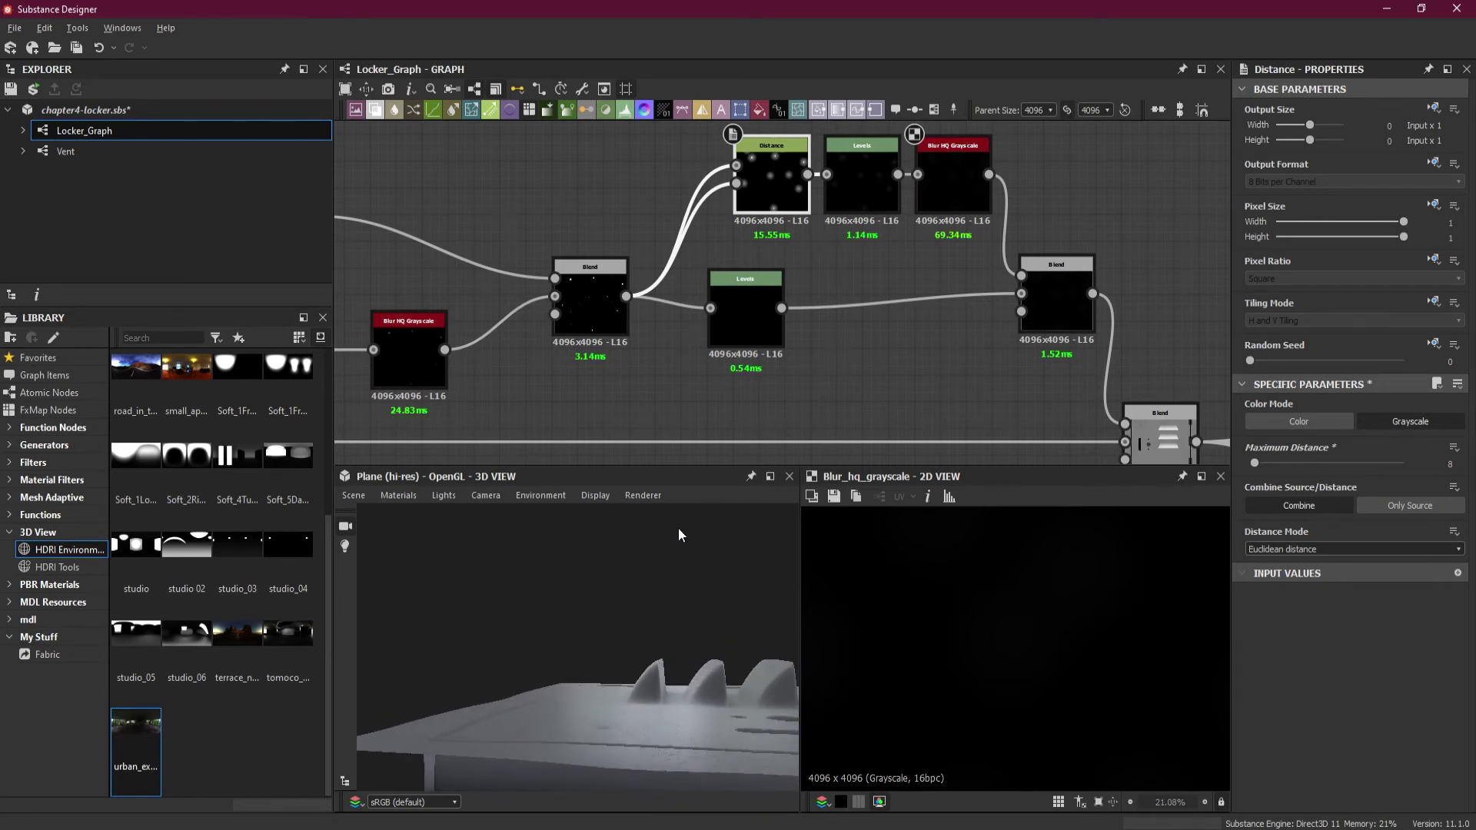
pyautogui.click(1432, 465)
pyautogui.write('58')
pyautogui.press('Return')
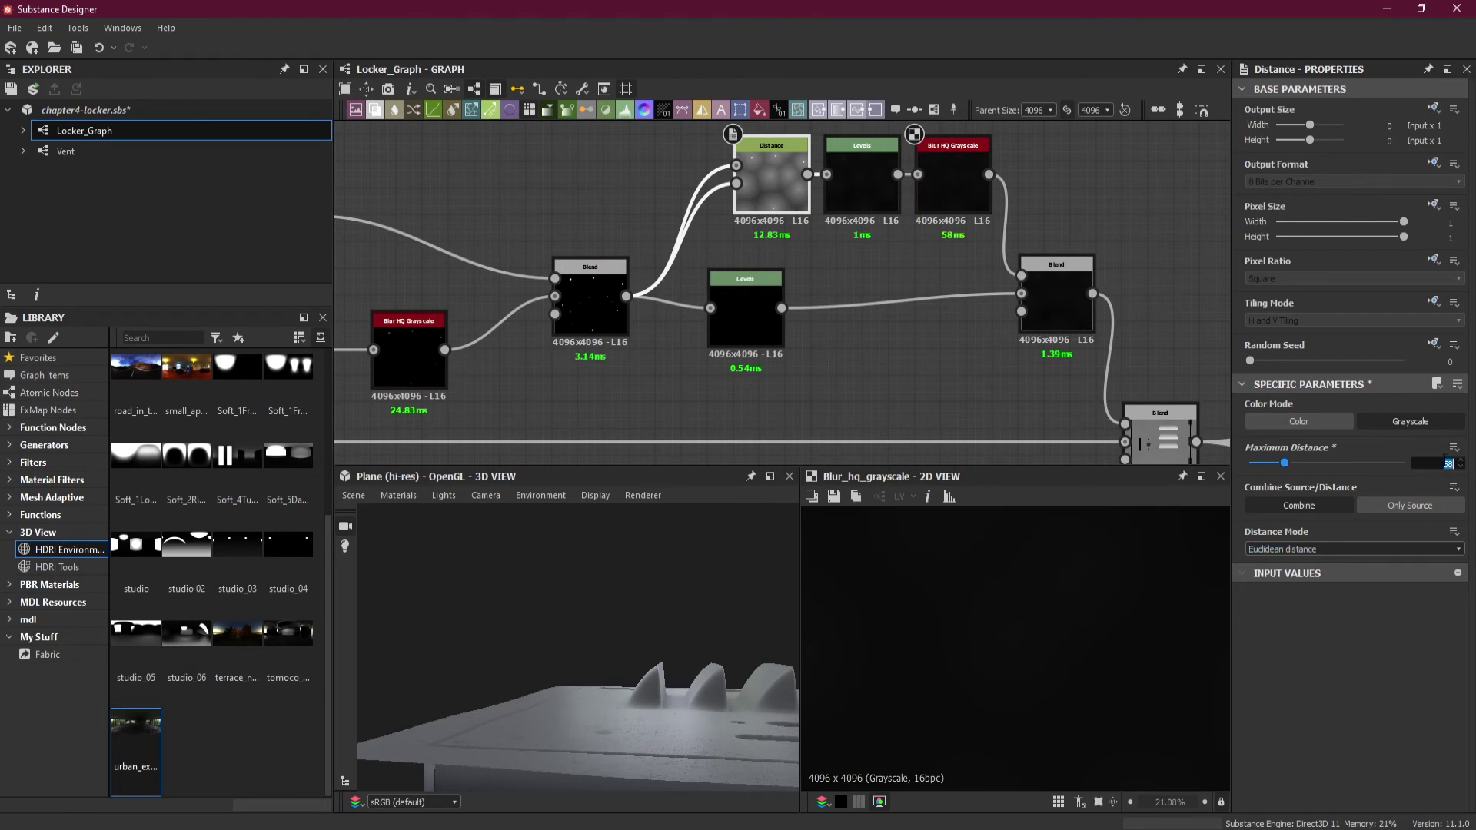
pyautogui.write('5')
pyautogui.press('Return')
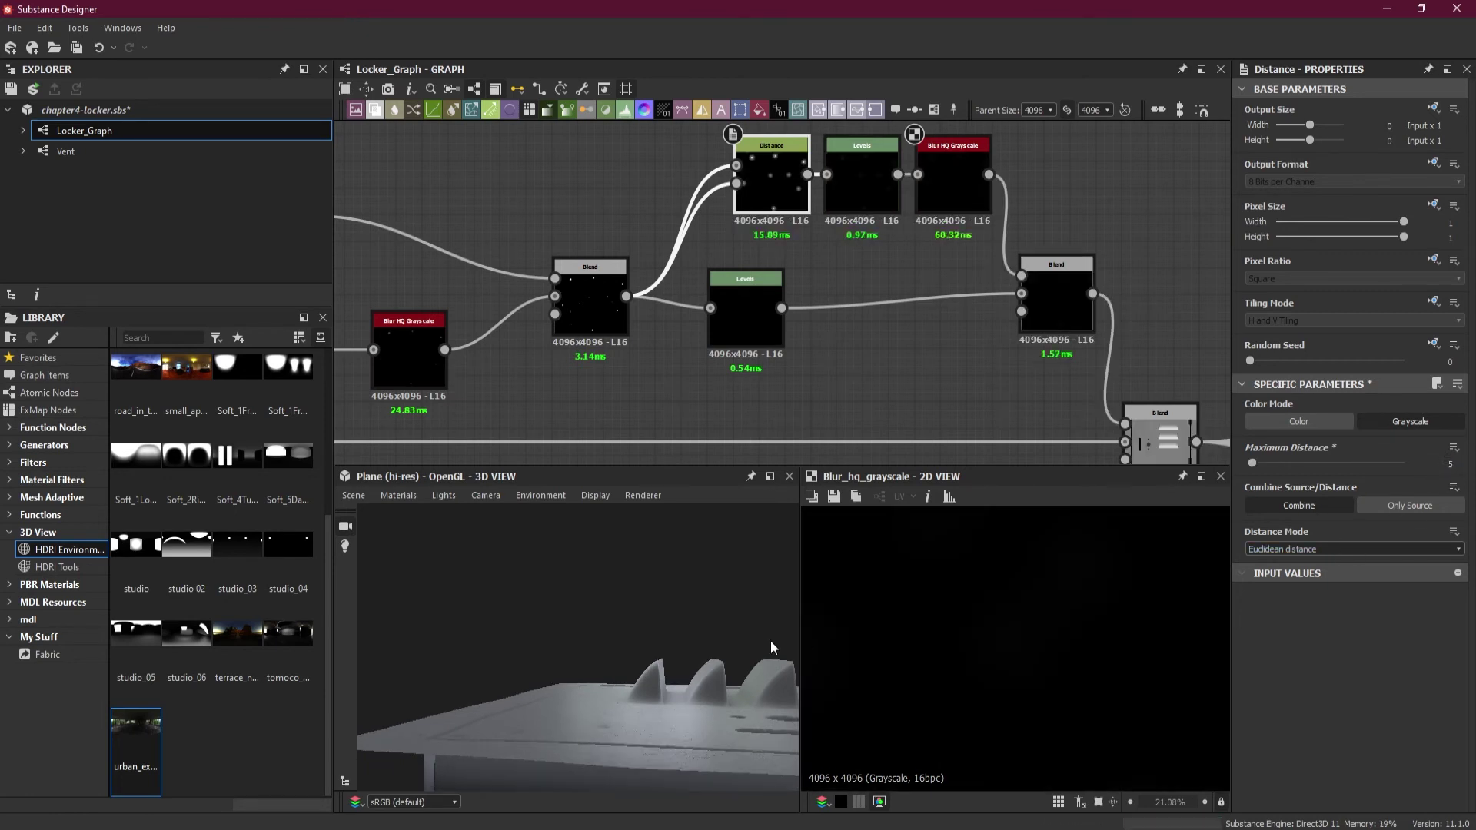
pyautogui.moveTo(675, 684); pyautogui.dragTo(669, 743)
# Step: Preview the Distance, Levels and Blur HQ Grayscale outputs in the 2D view
pyautogui.doubleClick(778, 181)
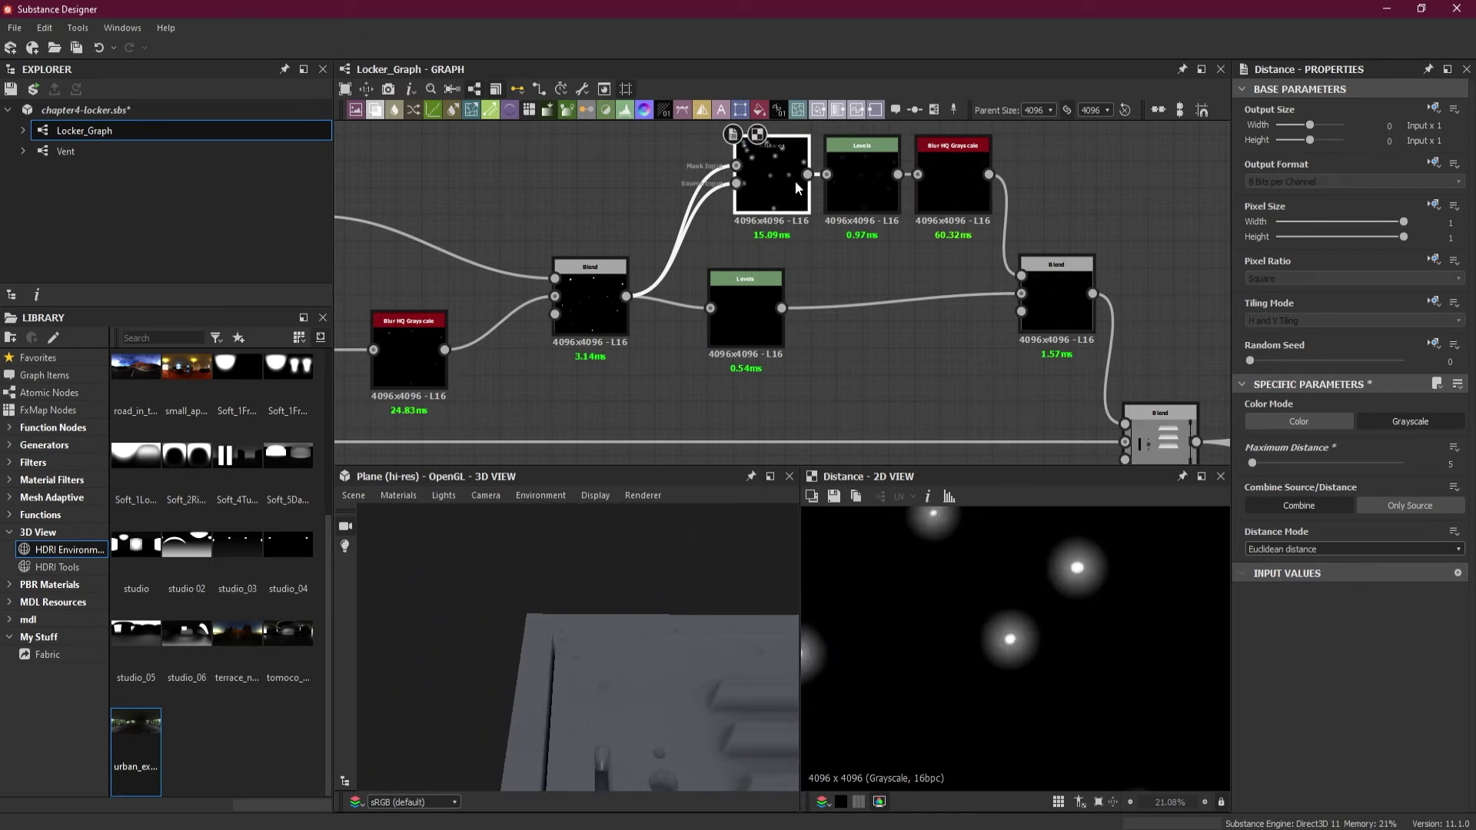
pyautogui.doubleClick(865, 182)
pyautogui.doubleClick(965, 188)
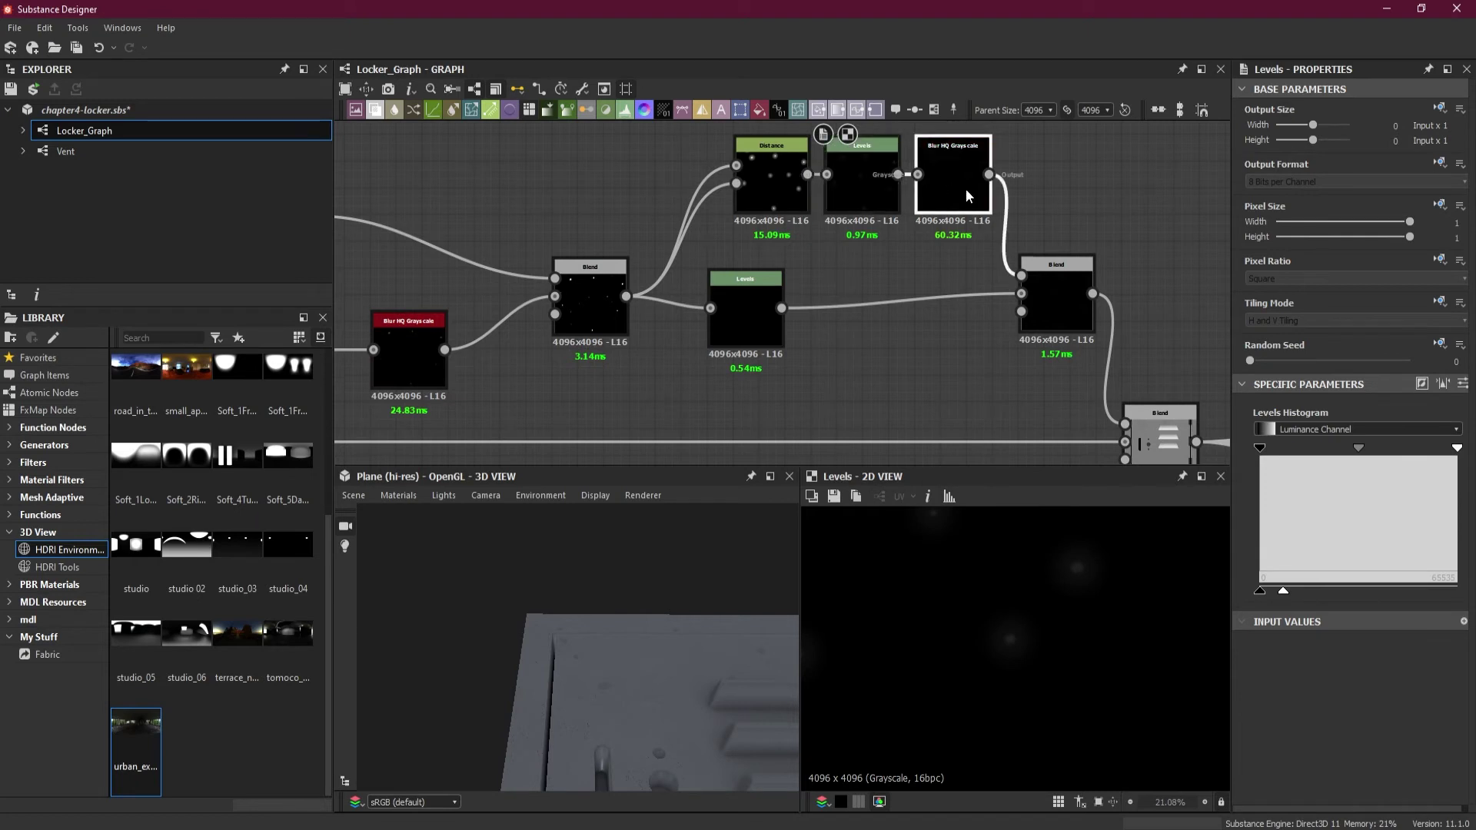
# Step: Adjust the Blur HQ Grayscale Intensity through 3.4 and 7.6, settling at 9.47
pyautogui.moveTo(1346, 440); pyautogui.dragTo(1297, 449)
pyautogui.keyDown('alt'); pyautogui.moveTo(761, 698); pyautogui.dragTo(708, 549); pyautogui.keyUp('alt')
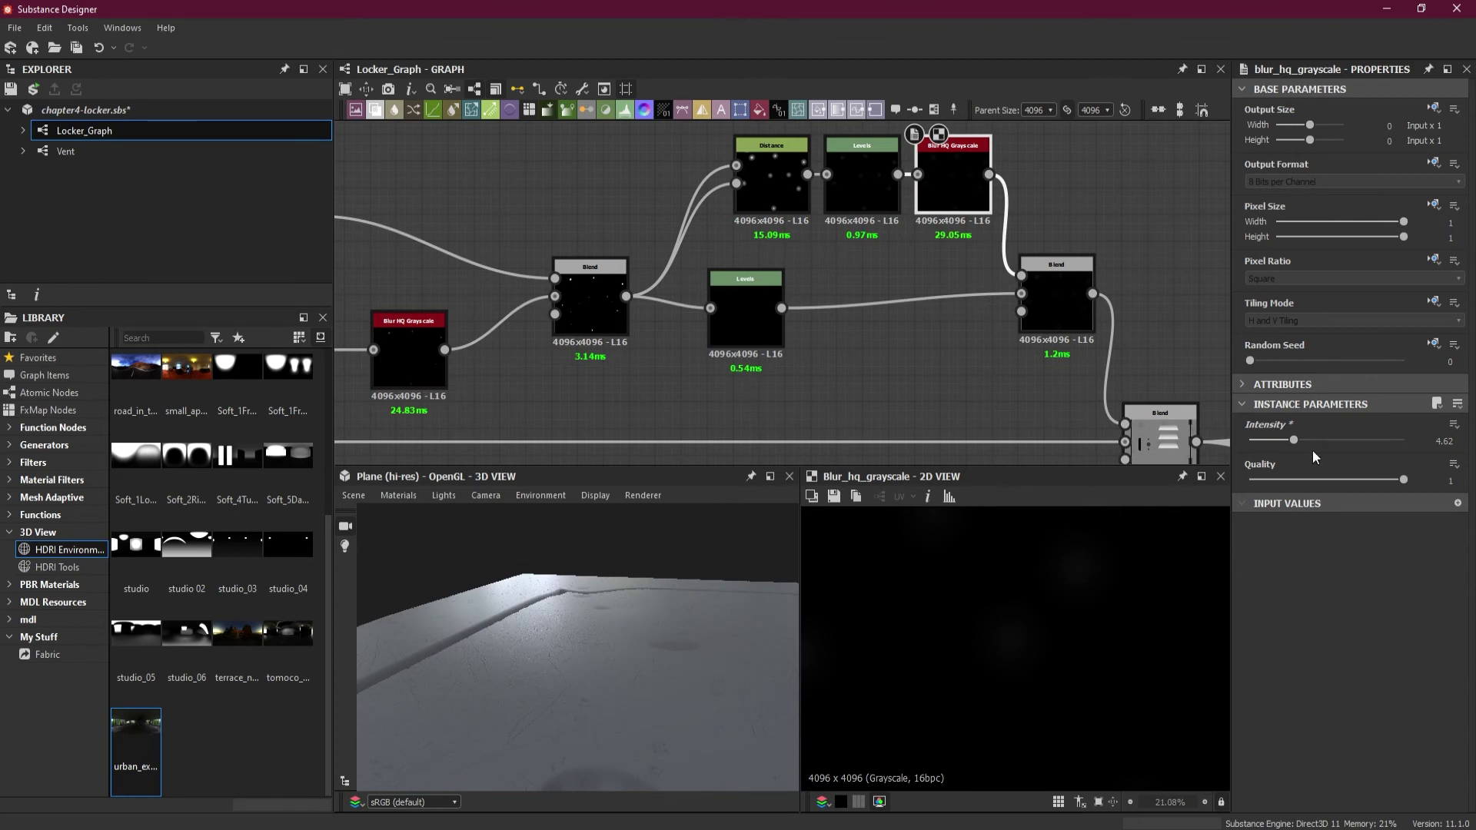
pyautogui.moveTo(1298, 439); pyautogui.dragTo(1350, 444)
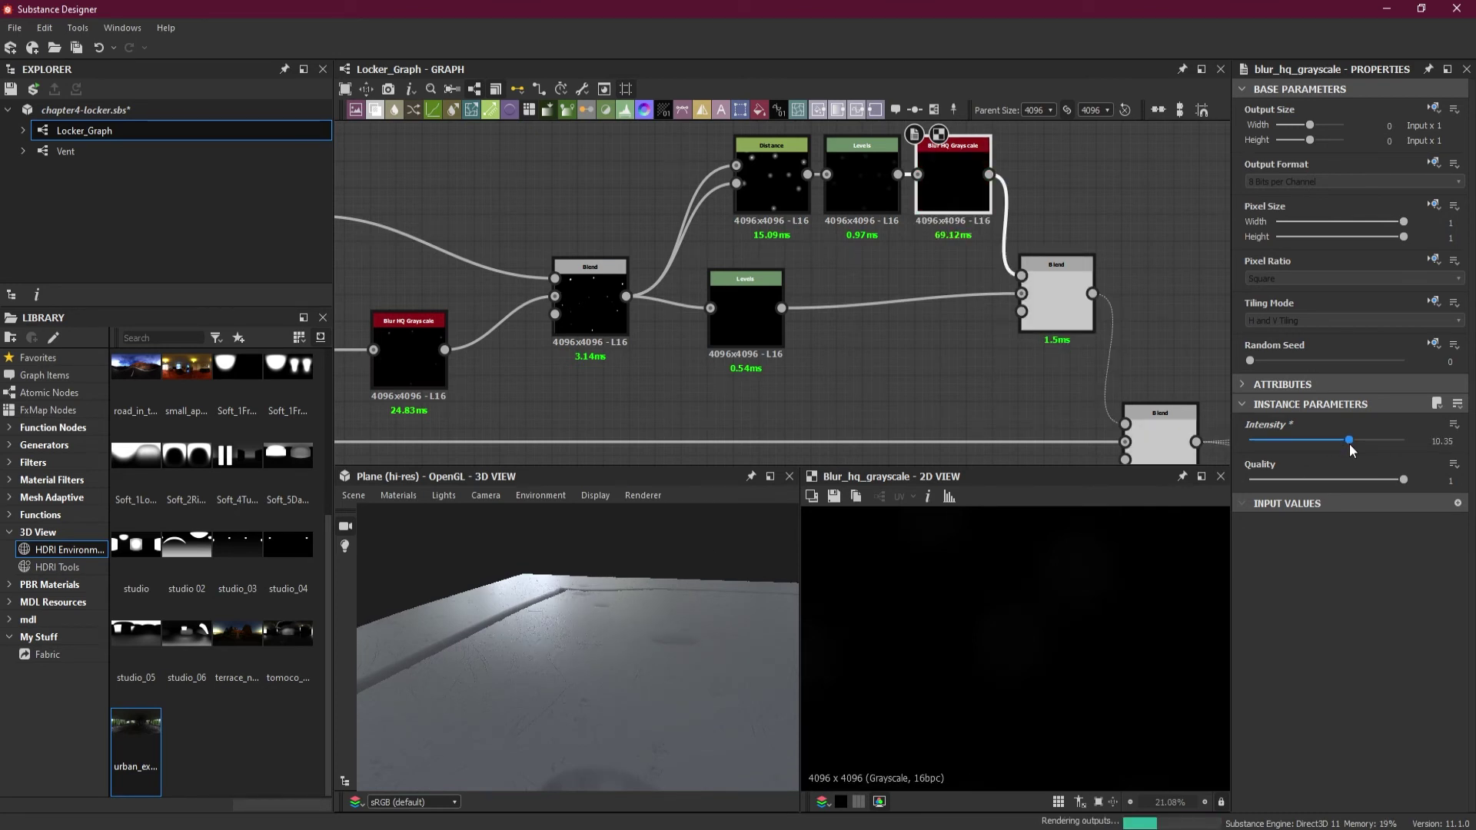
pyautogui.moveTo(1342, 444); pyautogui.dragTo(1341, 444)
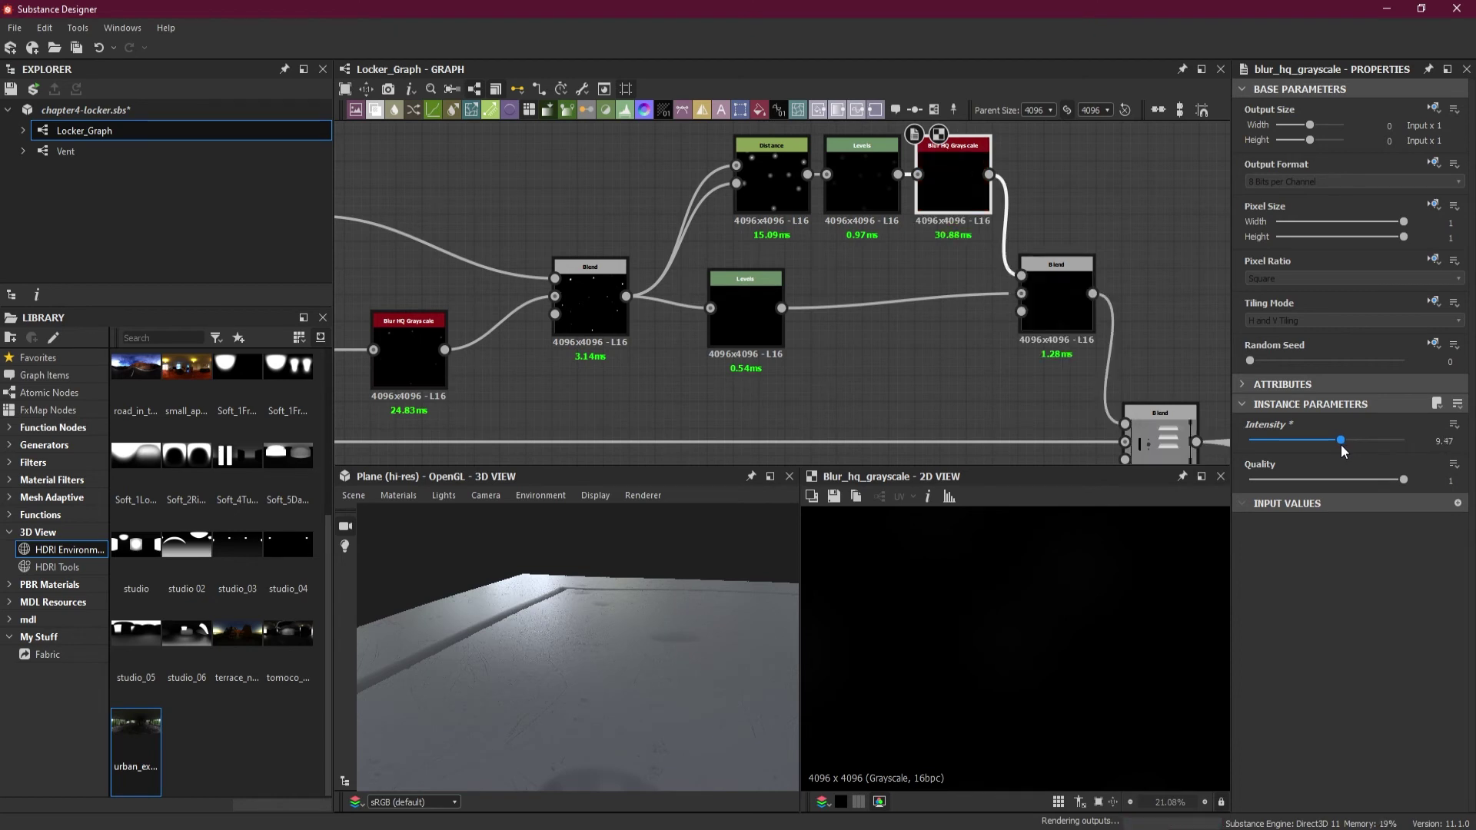
pyautogui.moveTo(738, 627); pyautogui.dragTo(738, 585)
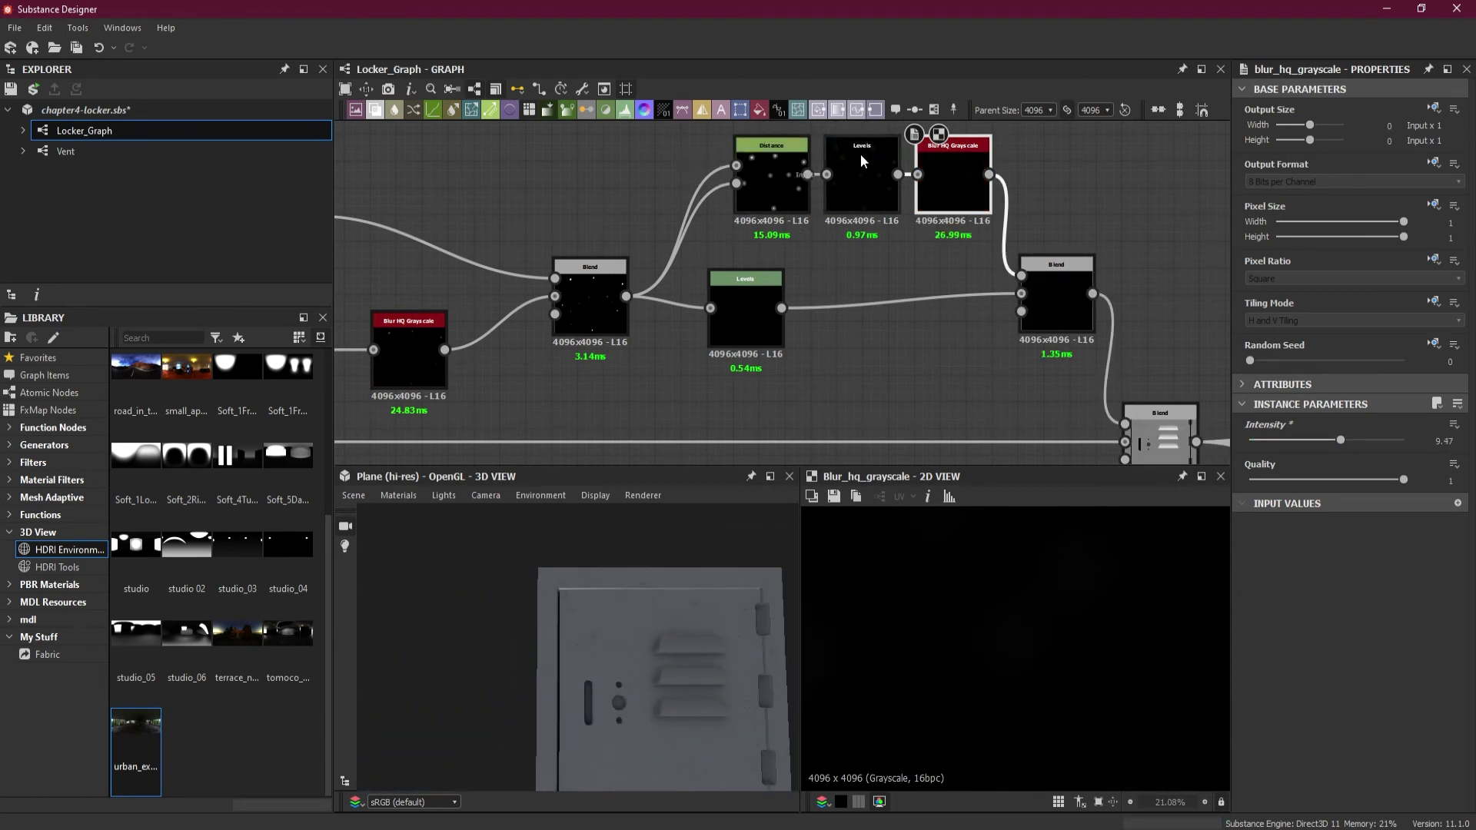
pyautogui.scroll(-5, 845, 270)
pyautogui.scroll(1, 837, 320)
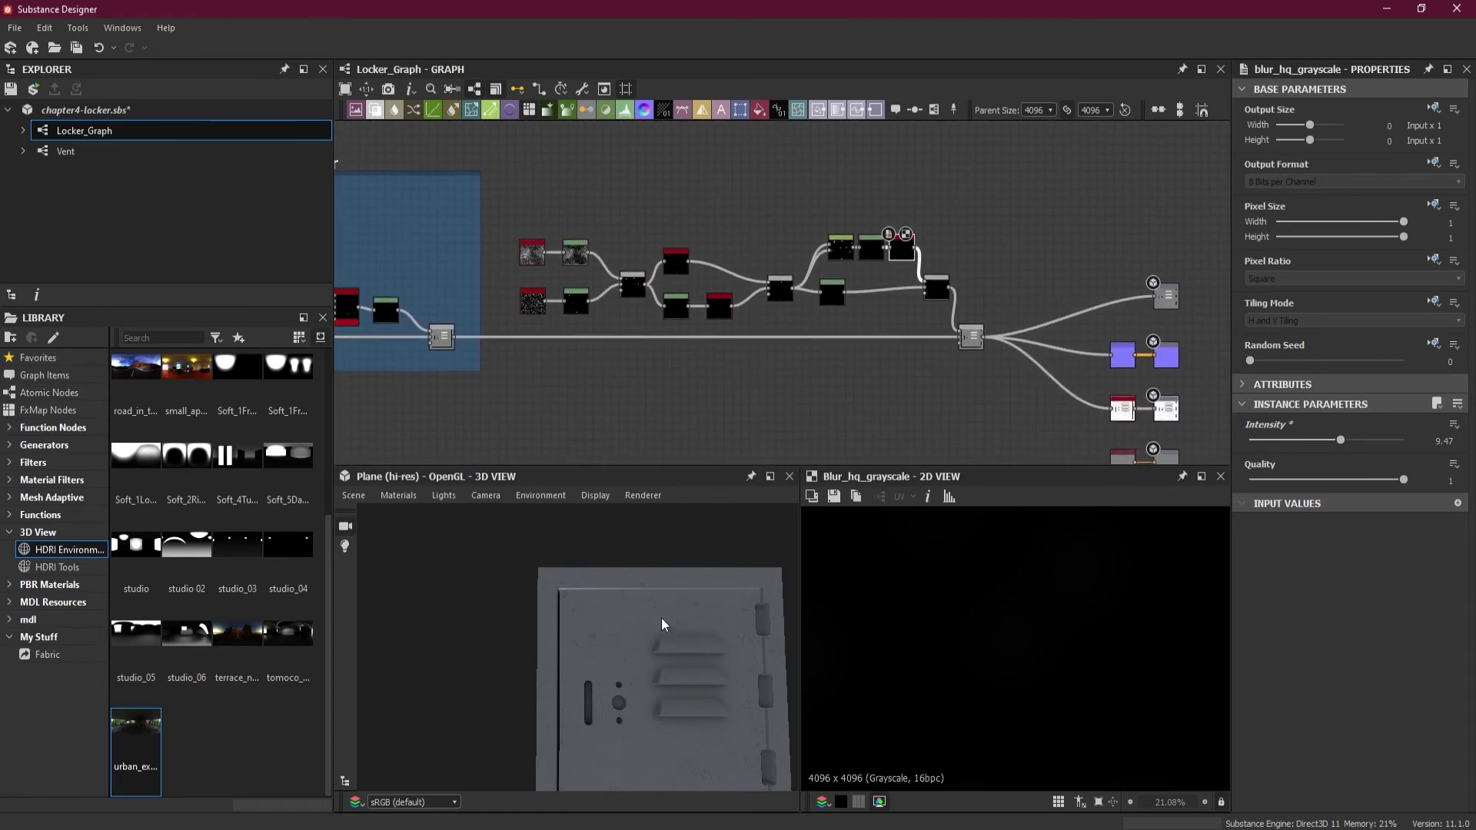
pyautogui.scroll(-2, 661, 616)
pyautogui.moveTo(652, 644); pyautogui.dragTo(648, 585)
pyautogui.scroll(4, 528, 245)
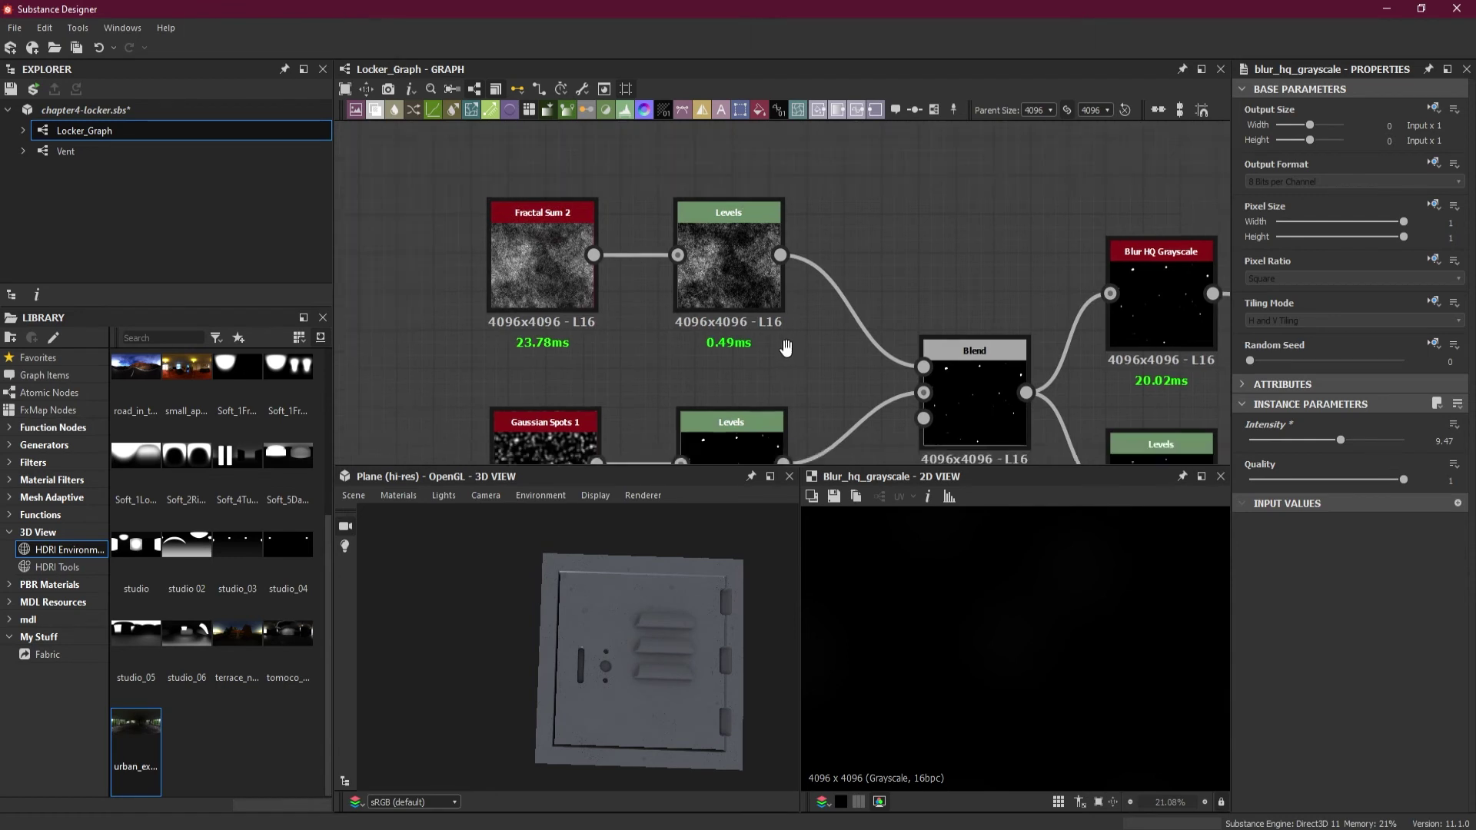
pyautogui.scroll(1, 761, 286)
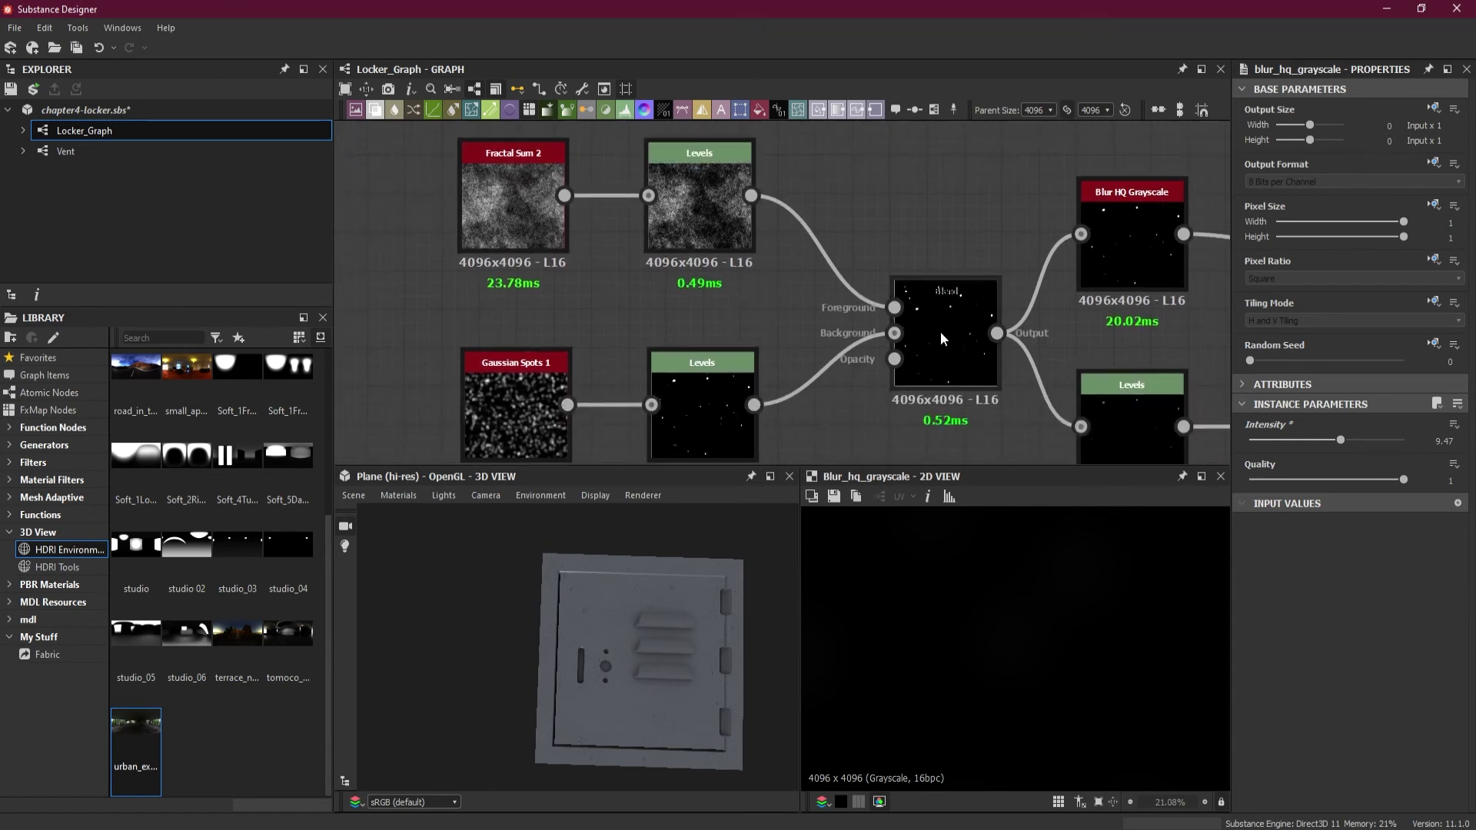
pyautogui.scroll(-5, 965, 366)
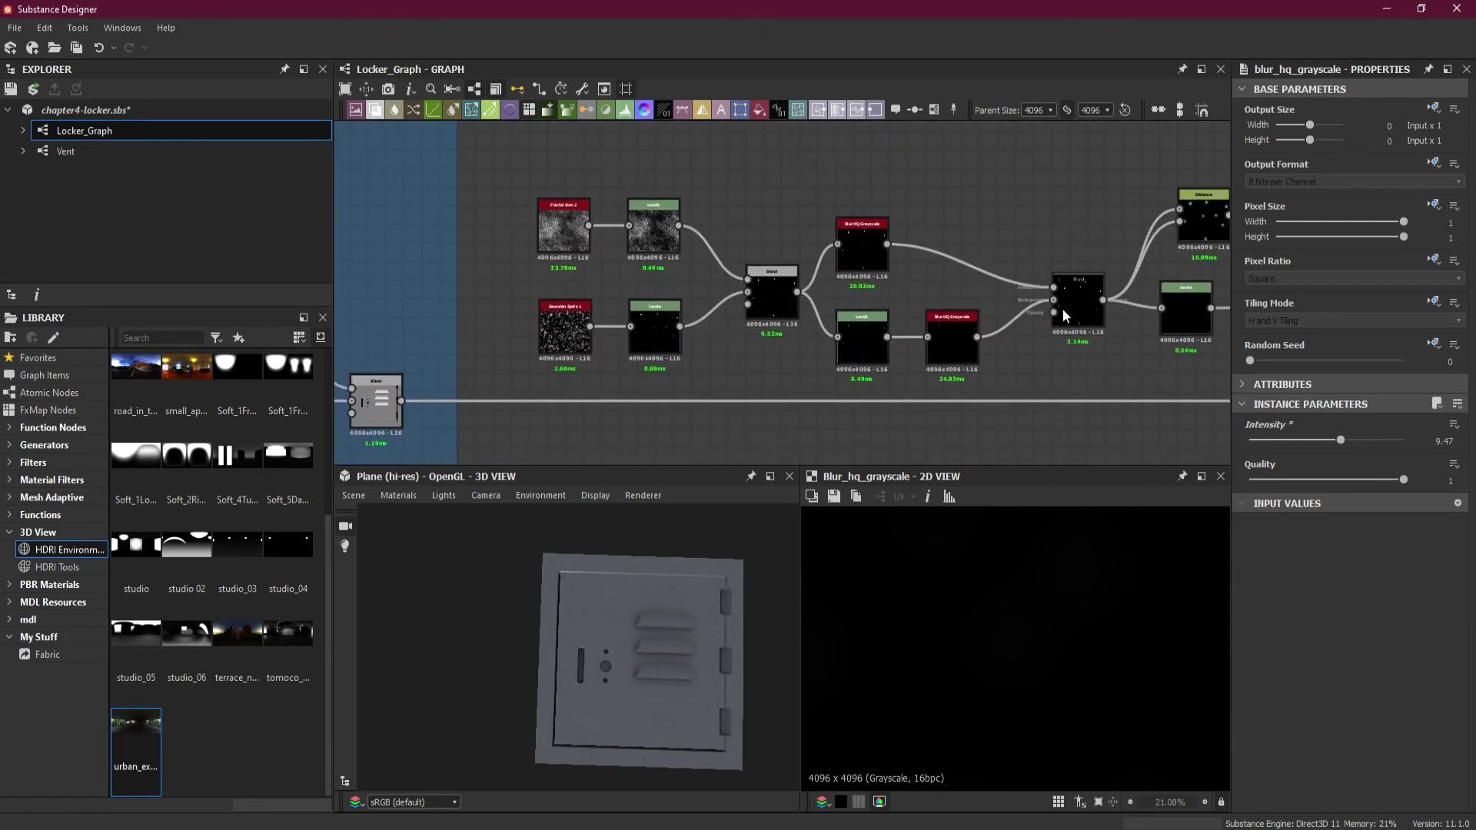
pyautogui.scroll(-2, 911, 317)
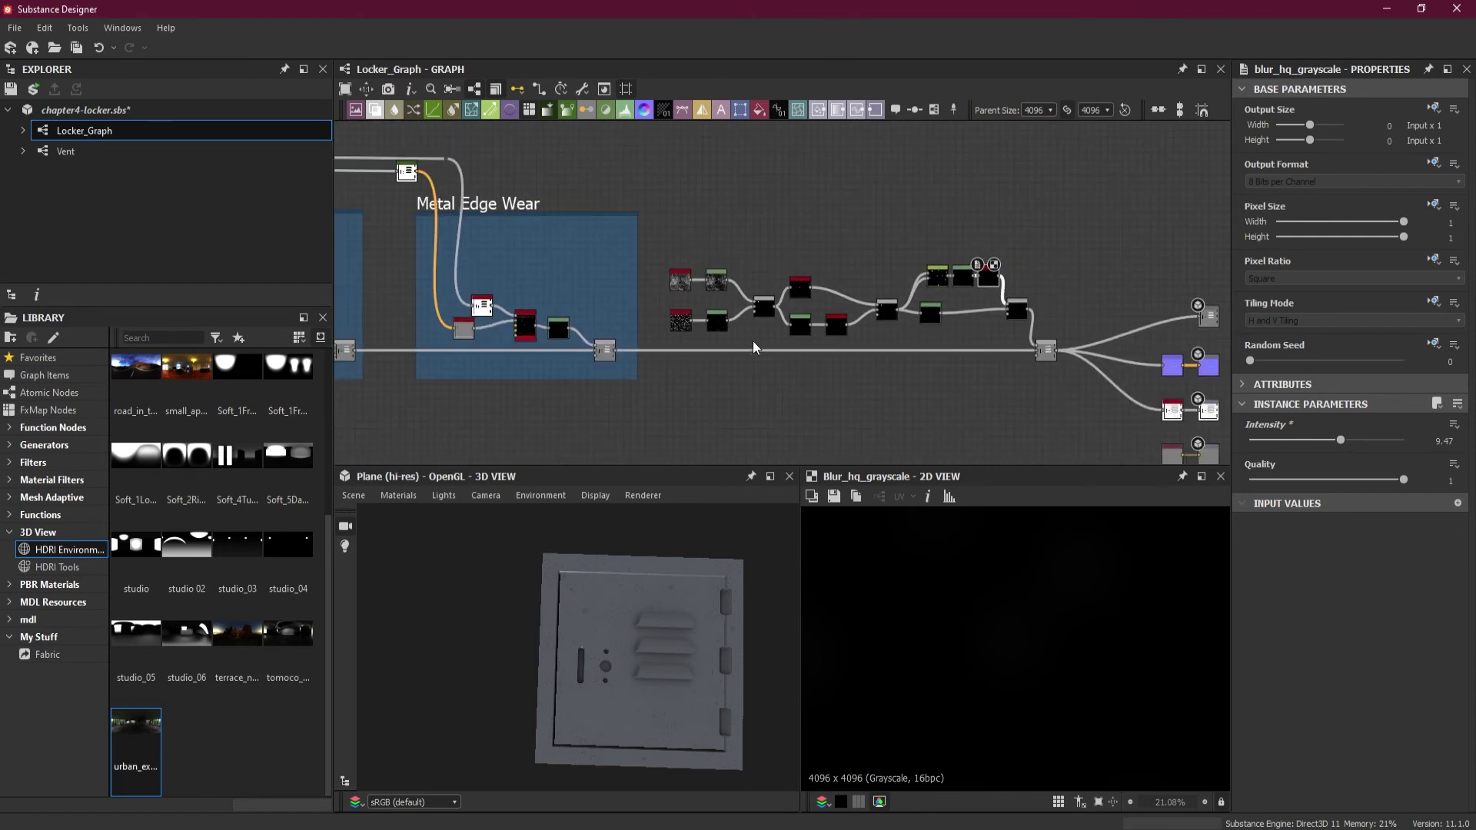
pyautogui.moveTo(628, 530); pyautogui.dragTo(647, 549)
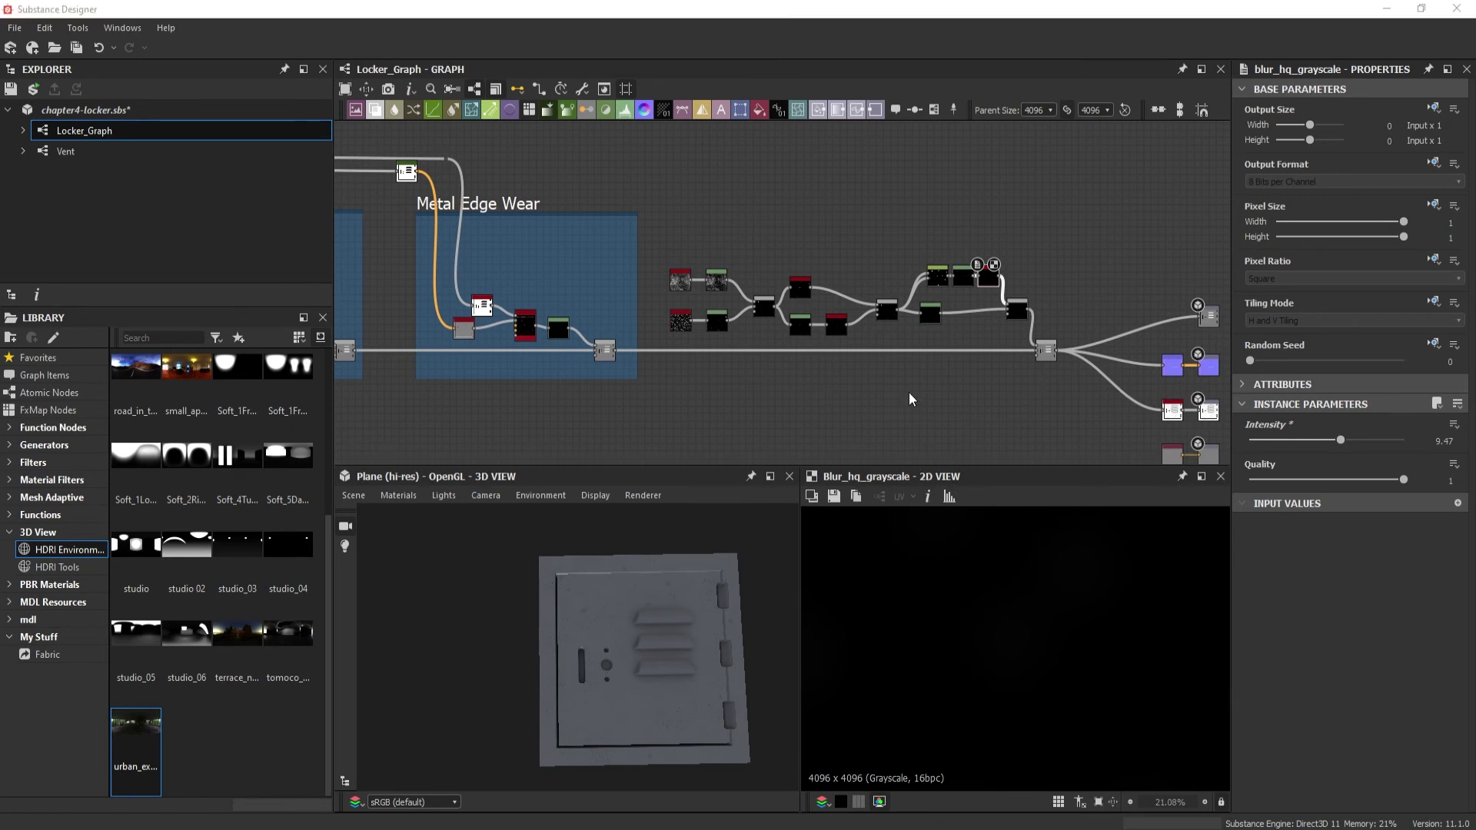
# Step: Show the final Subtract Blend output fitted to the 2D view
pyautogui.doubleClick(1045, 351)
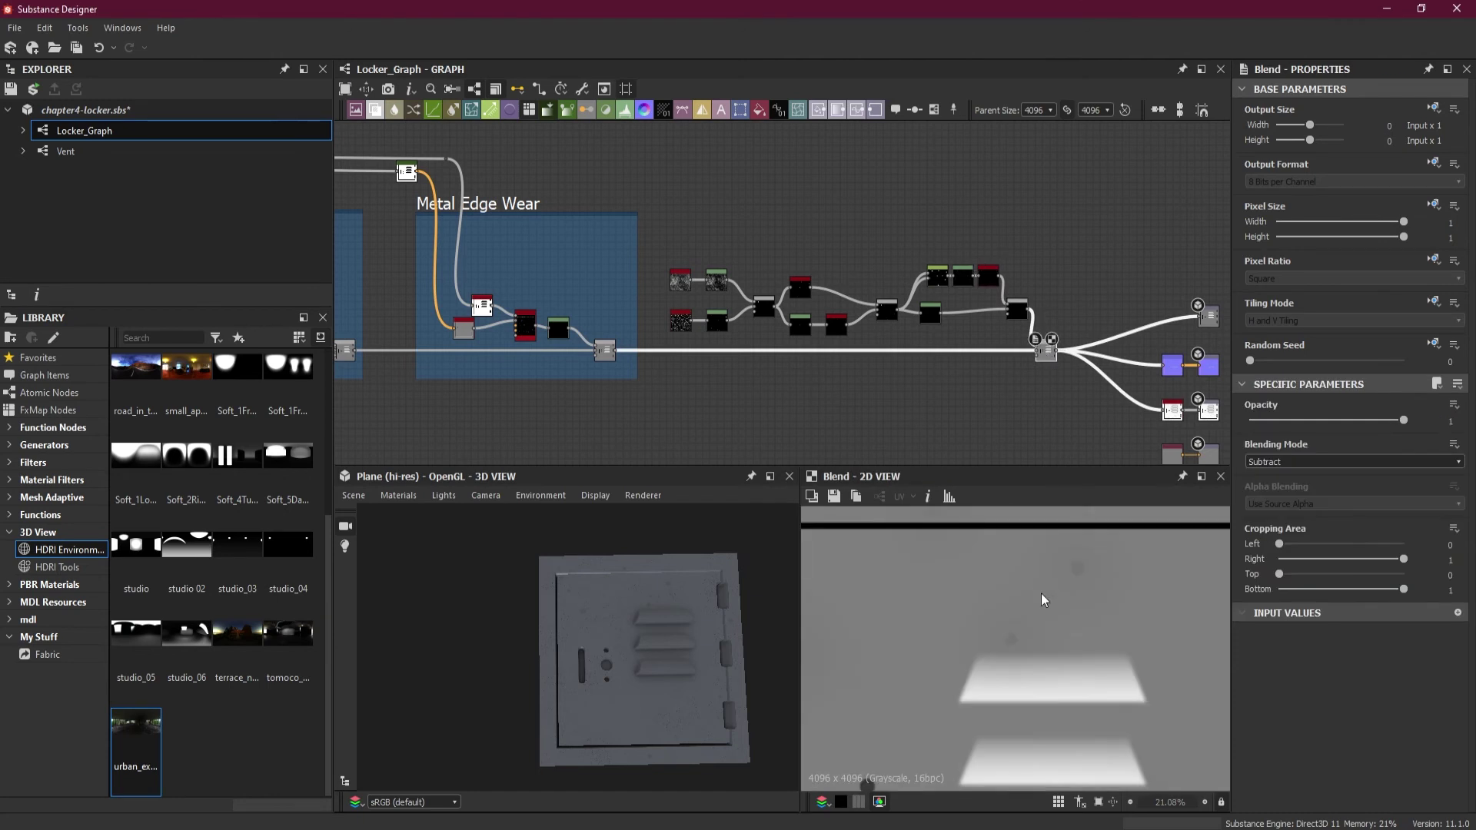
pyautogui.press('f')
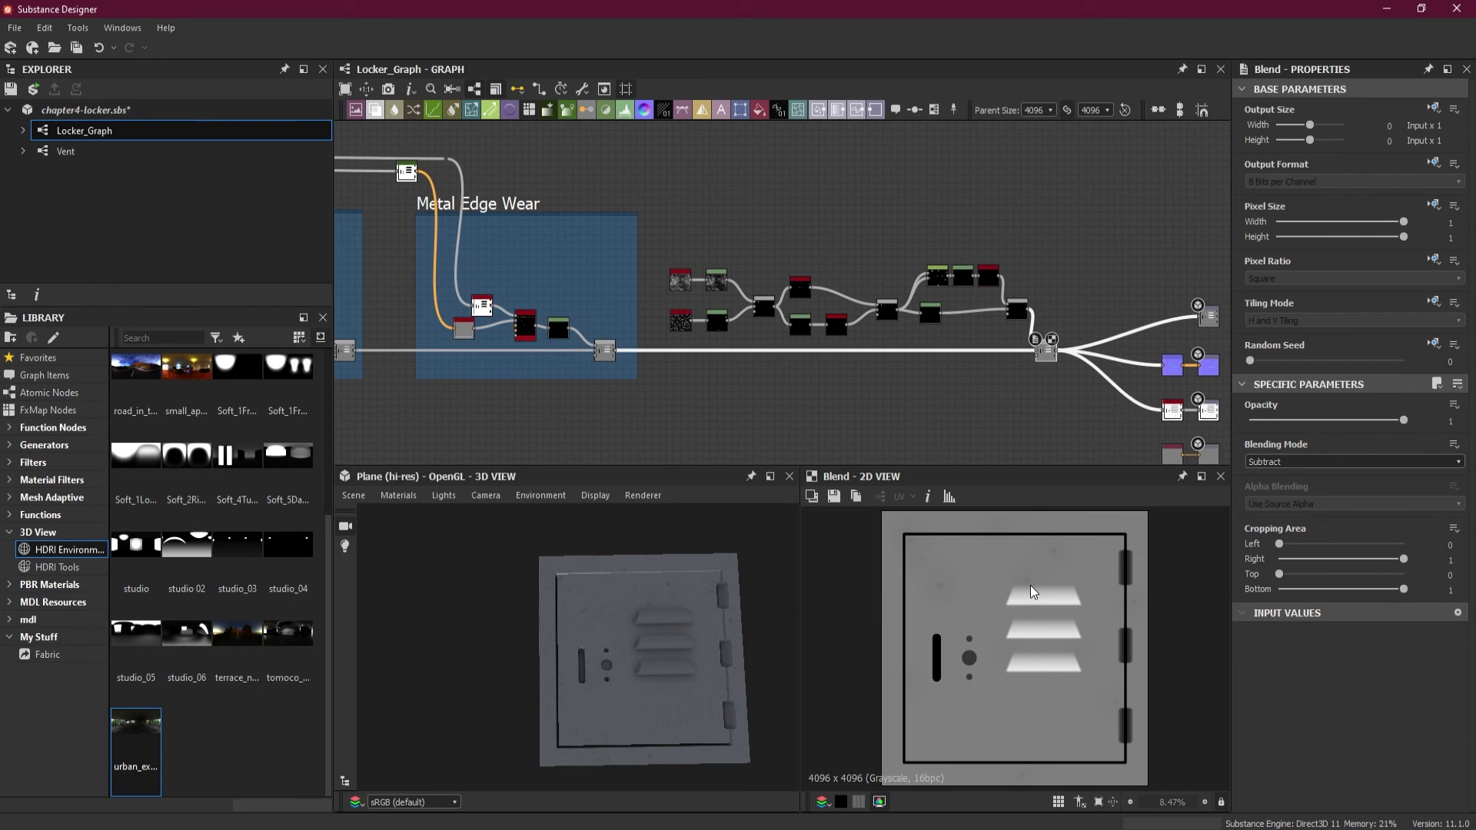
pyautogui.press('Escape')
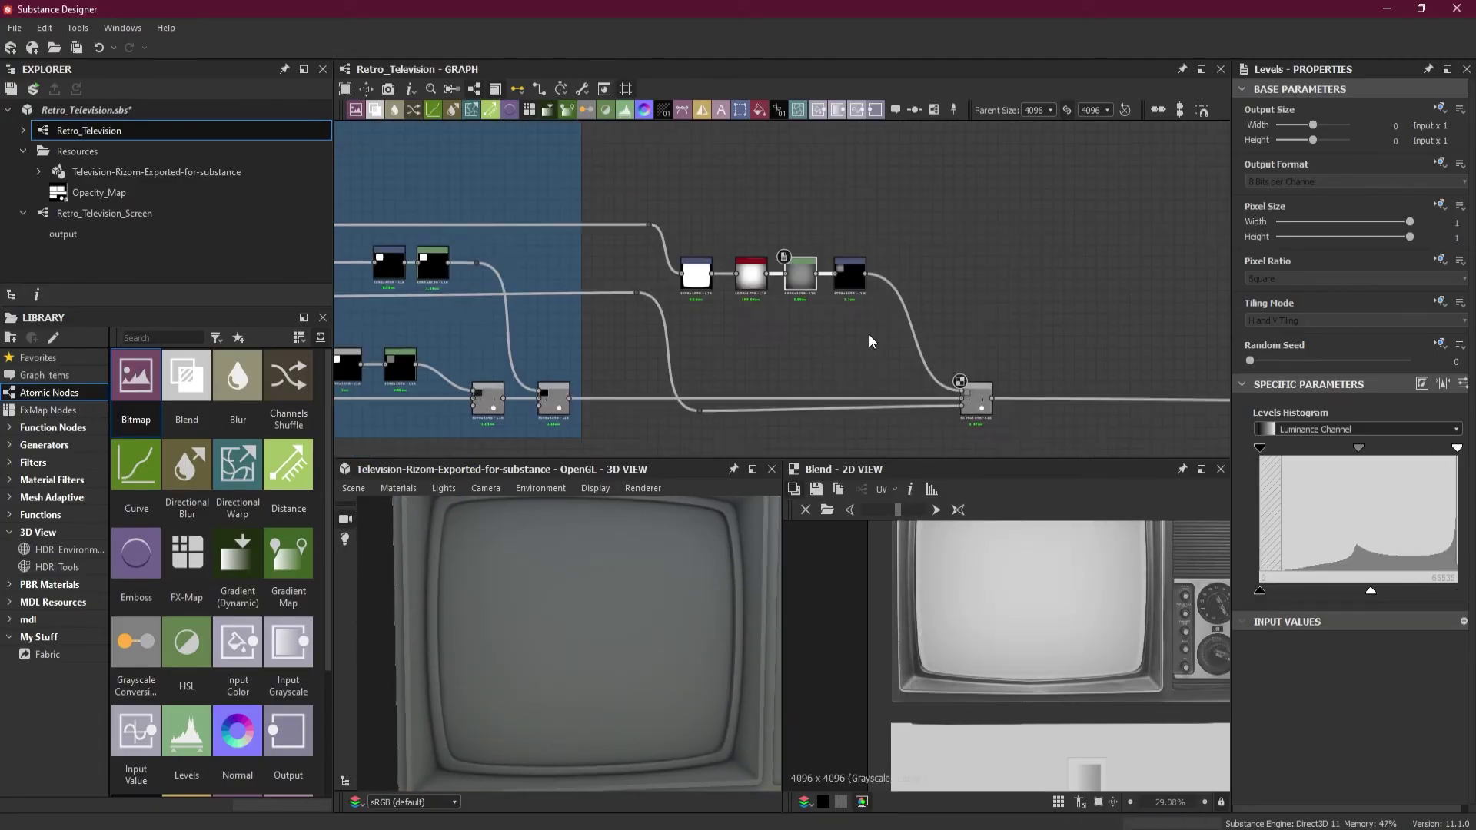
# Step: Inspect the Transformation 2D and Blur HQ Grayscale node settings in the Retro_Television graph
pyautogui.click(483, 273)
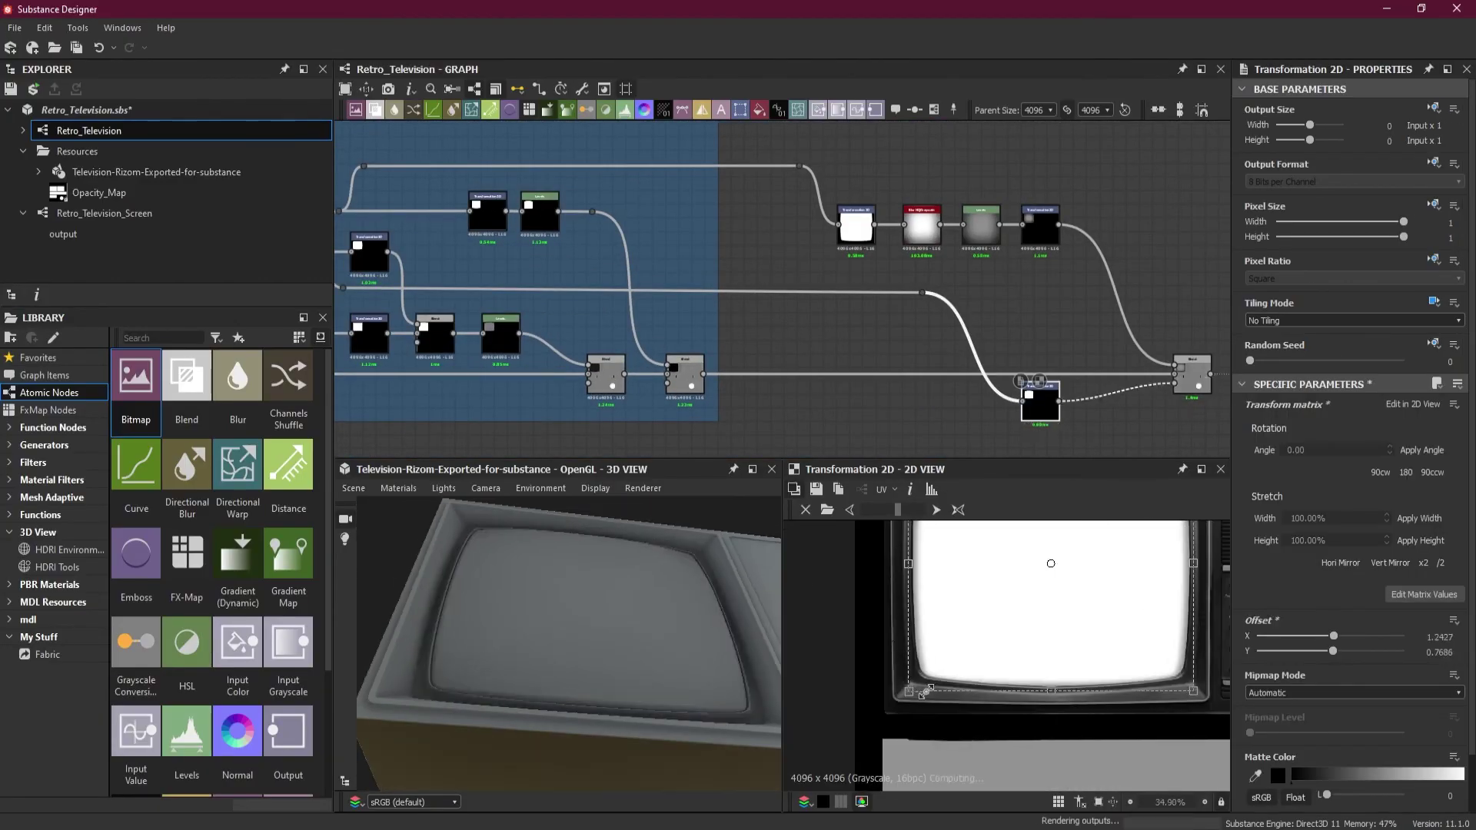
pyautogui.click(1072, 406)
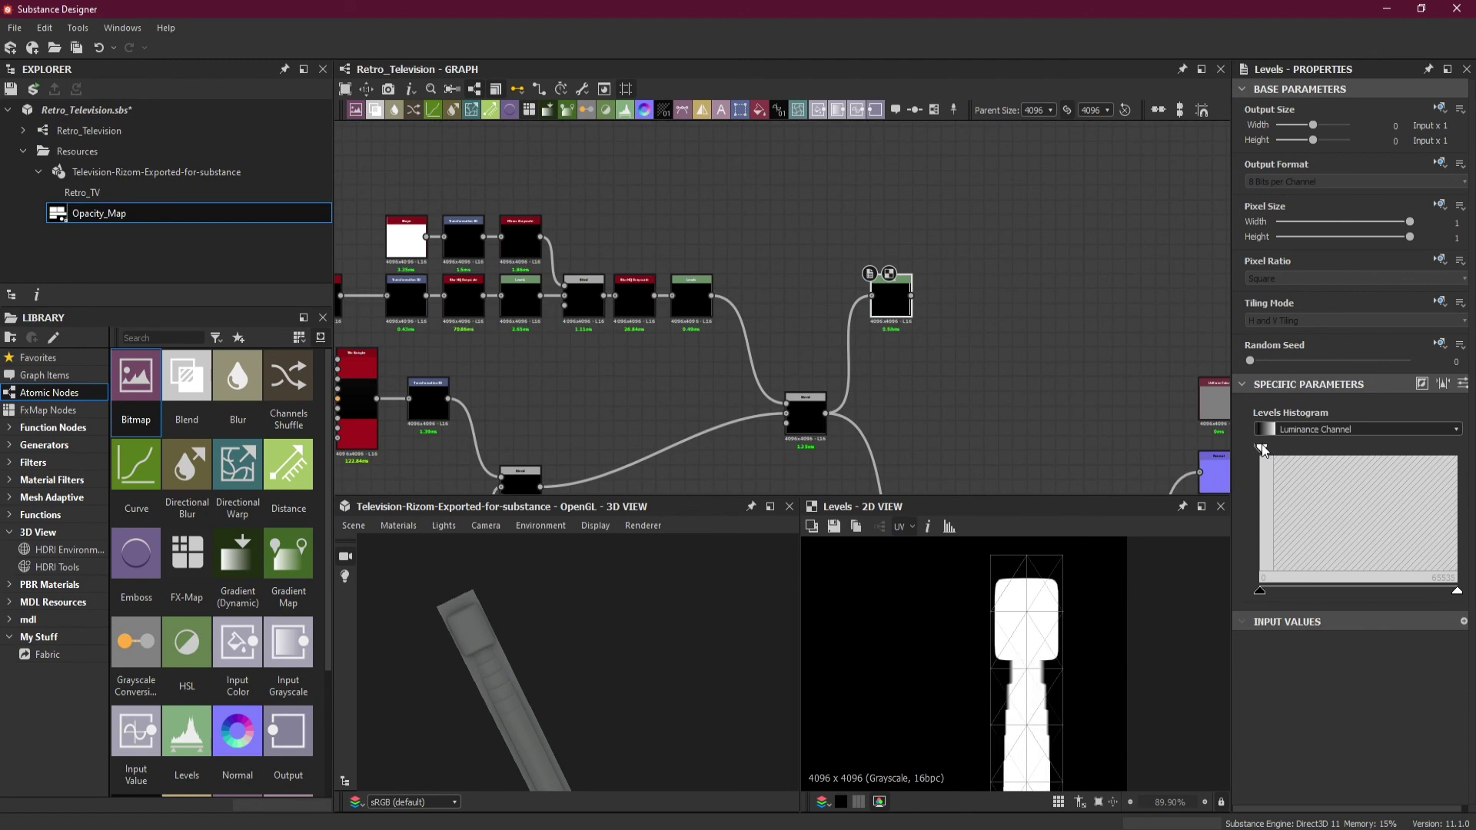